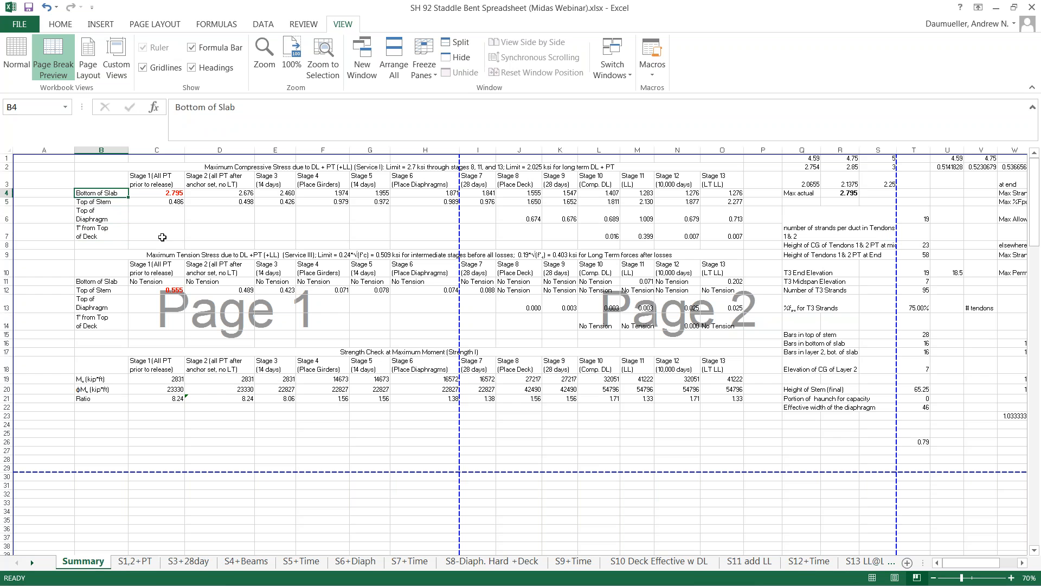
- Review the construction stage headings of the maximum compressive stress table, from Stage 1 through Stage 13
key("Right")
key("Right")
key("Right")
key("Right")
key("Right")
key("Right")
key("Right")
key("Right")
key("Right")
key("Right")
key("Right")
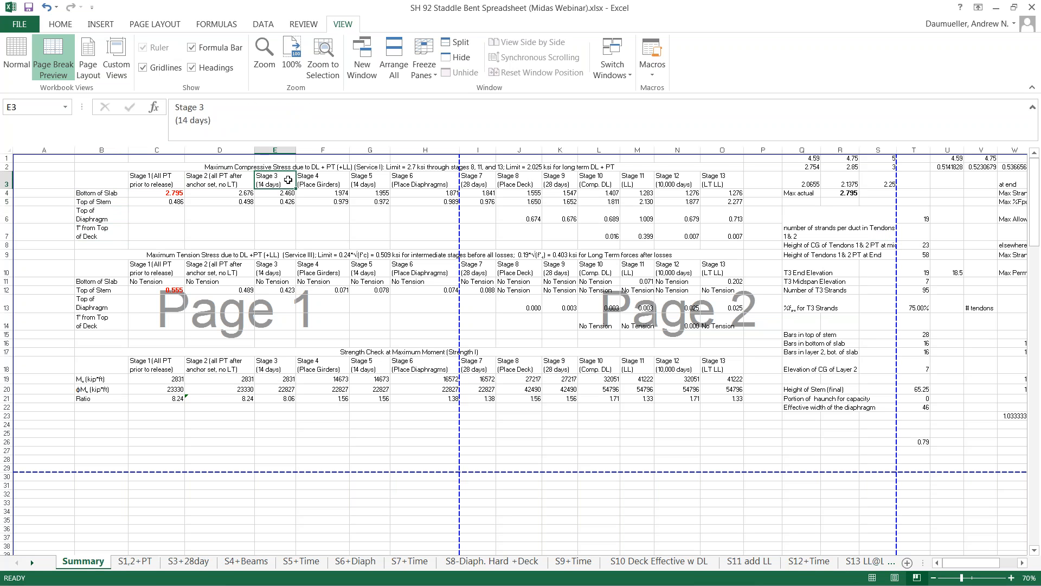
key("Left")
key("Left")
key("Left")
key("Left")
key("Left")
key("Left")
key("Left")
key("Left")
key("Left")
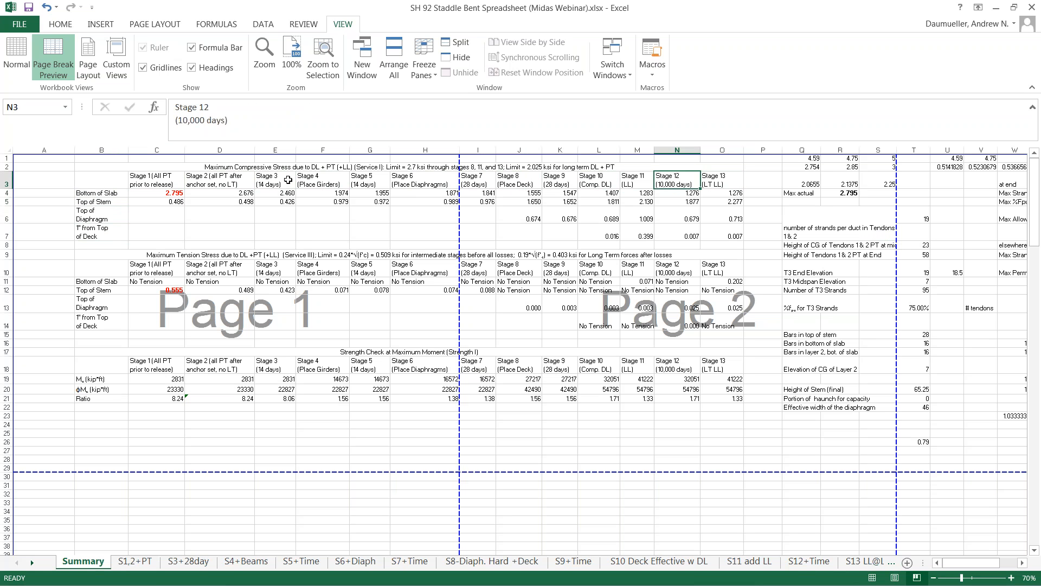
key("Left")
key("Left")
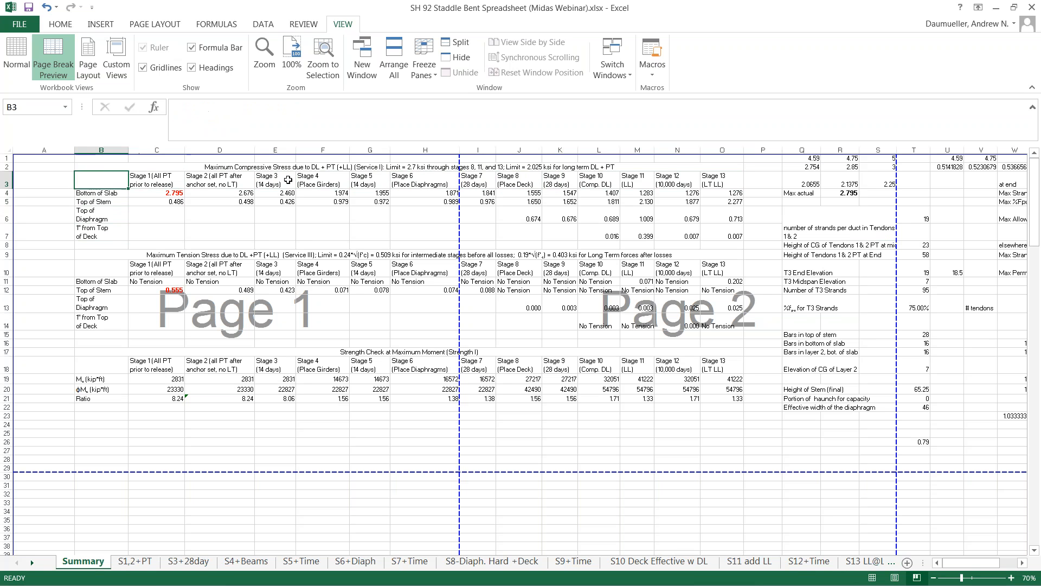
- Inspect the Stage 1 and Stage 2 headings and their bottom-of-slab compressive stresses on the Summary sheet
mouse_move(164, 193)
left_mouse_down()
mouse_move(167, 310)
mouse_move(167, 292)
mouse_move(155, 334)
mouse_move(172, 193)
left_mouse_up()
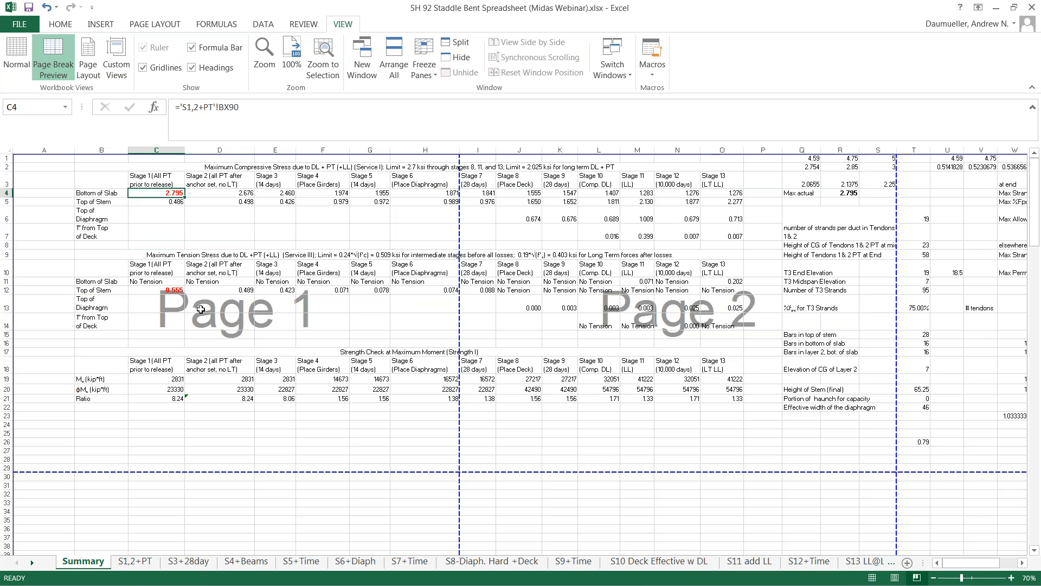
left_click(165, 184)
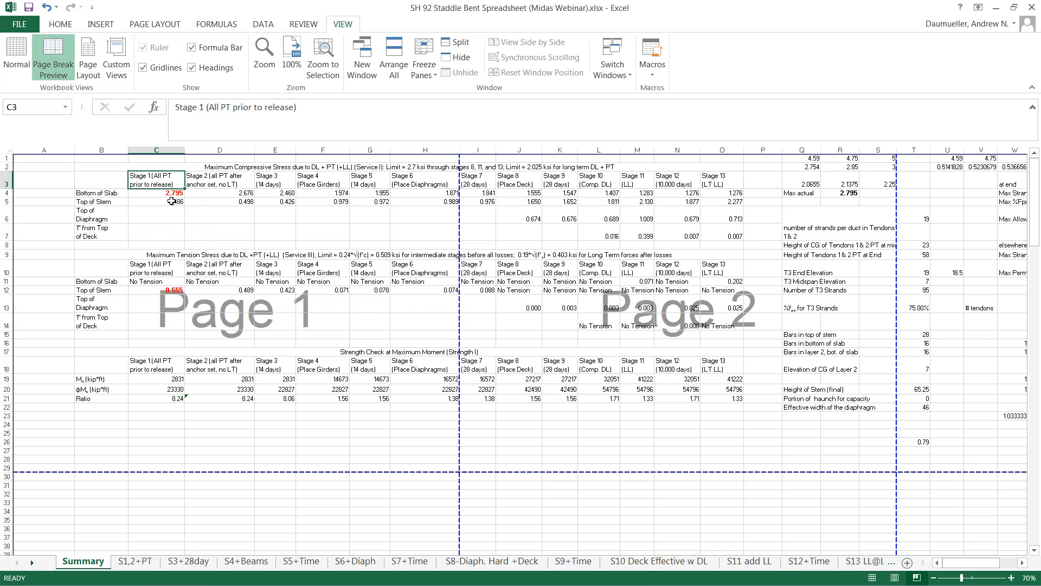
left_click(223, 179)
key("Down")
key("Down")
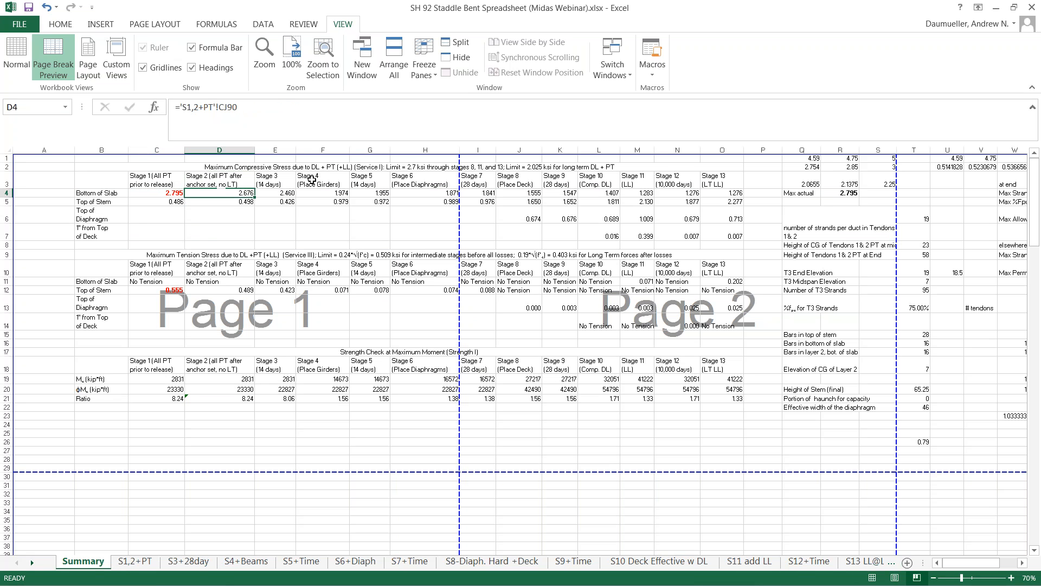
key("Up")
key("Up")
key("Down")
- Try 15 as the number of strands per duct in Tendons 1 & 2, and undo the change
left_click(918, 218)
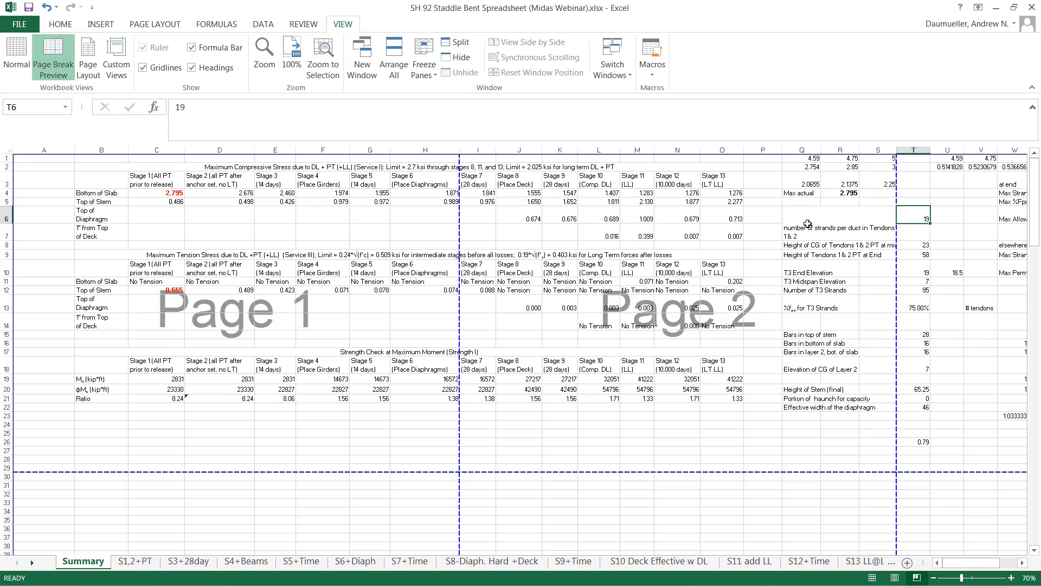
type("15")
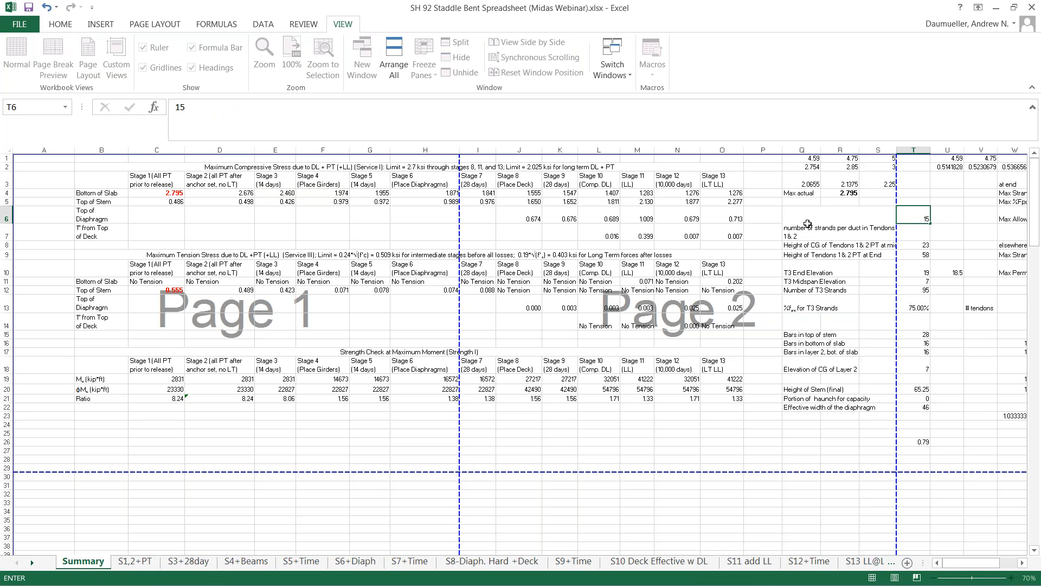
key("Return")
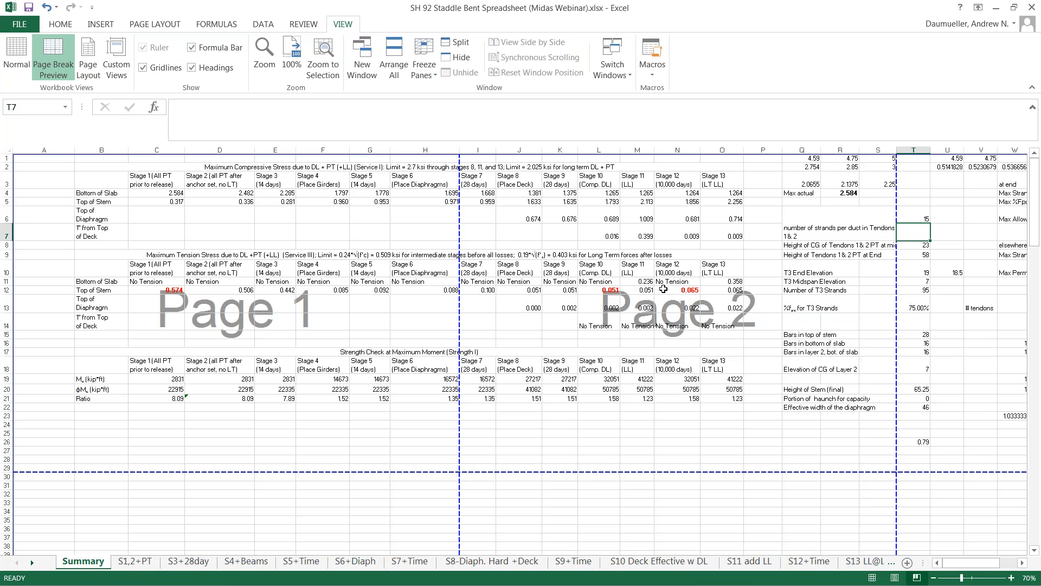
key("ctrl+z")
- Try 30 as the midspan height of the CG of Tendons 1 & 2 PT, and undo the change
left_click(925, 244)
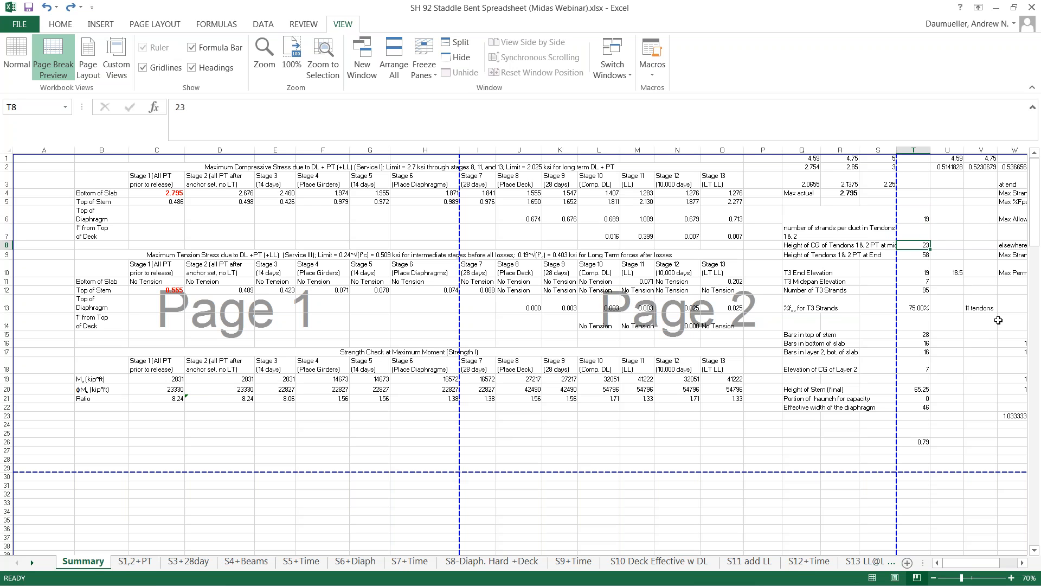
type("30")
key("Return")
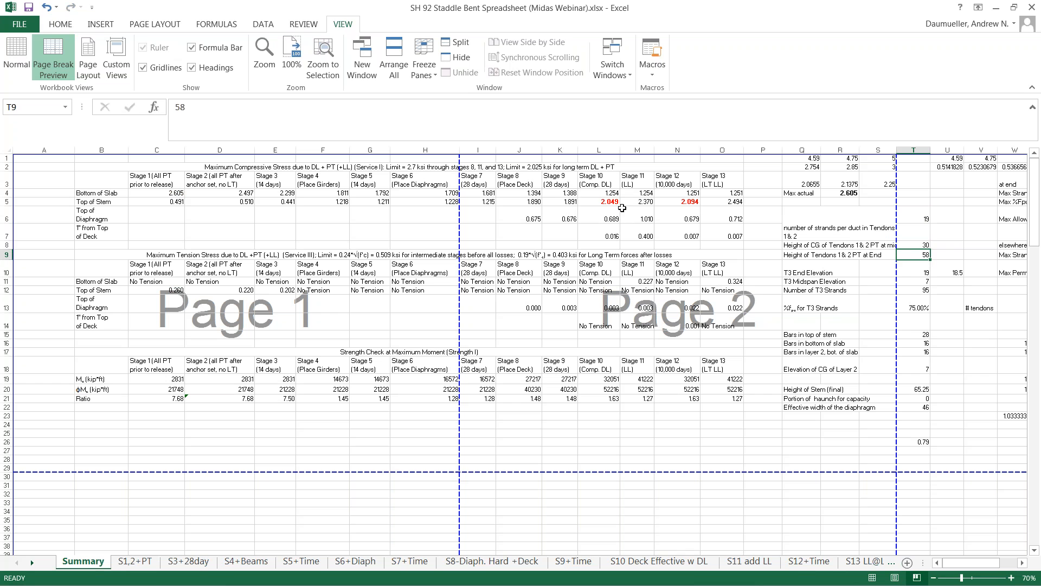
key("ctrl+z")
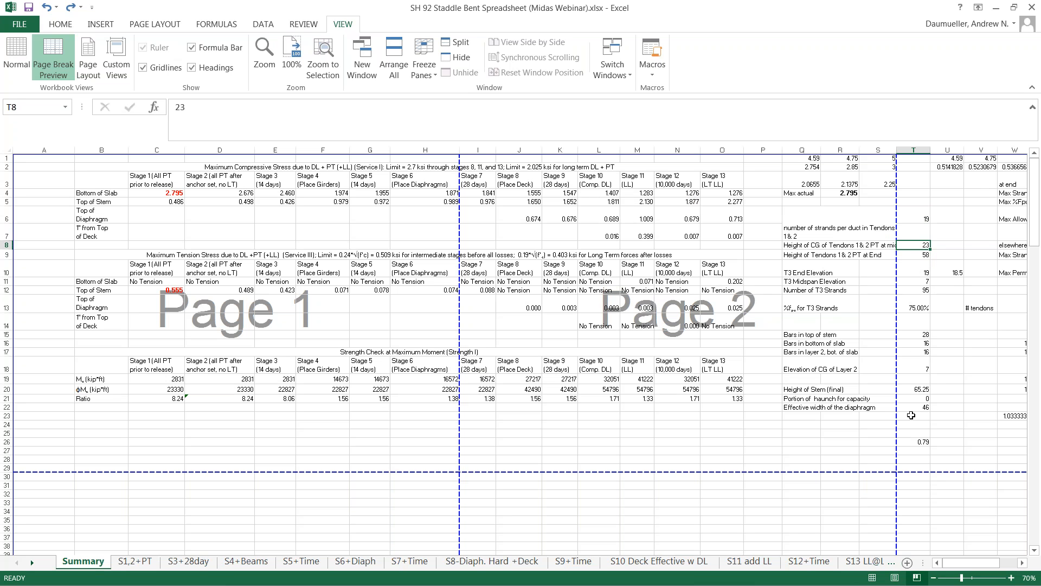
- Examine the strand stress checks and tendon data beside the design inputs on the Summary sheet
left_click(1023, 564)
left_click(1023, 564)
left_click(1022, 564)
left_click(1022, 564)
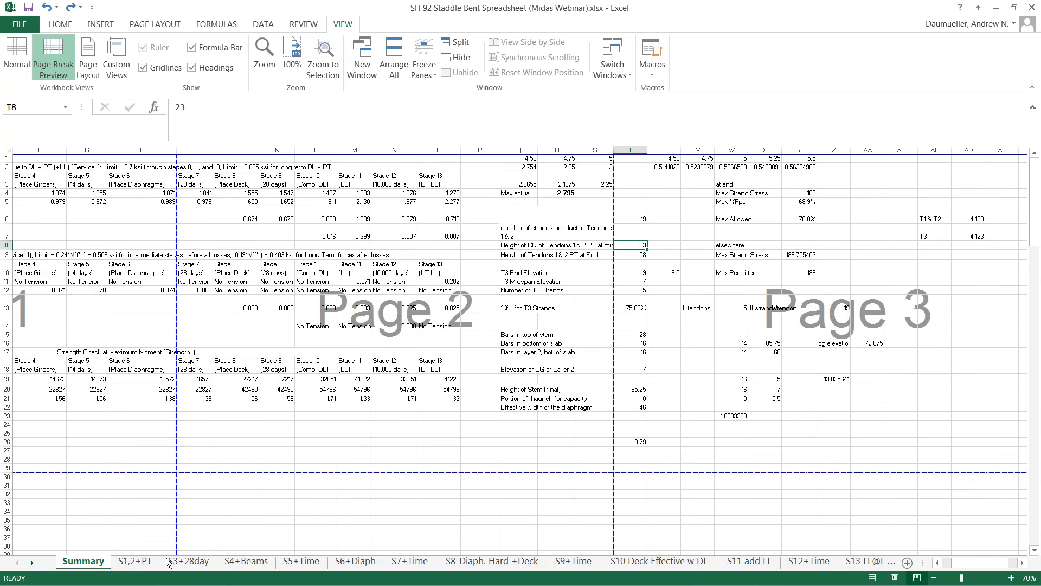
- Open the S1,2+PT sheet and review the length, age at form removal and time at PT inputs
left_click(134, 563)
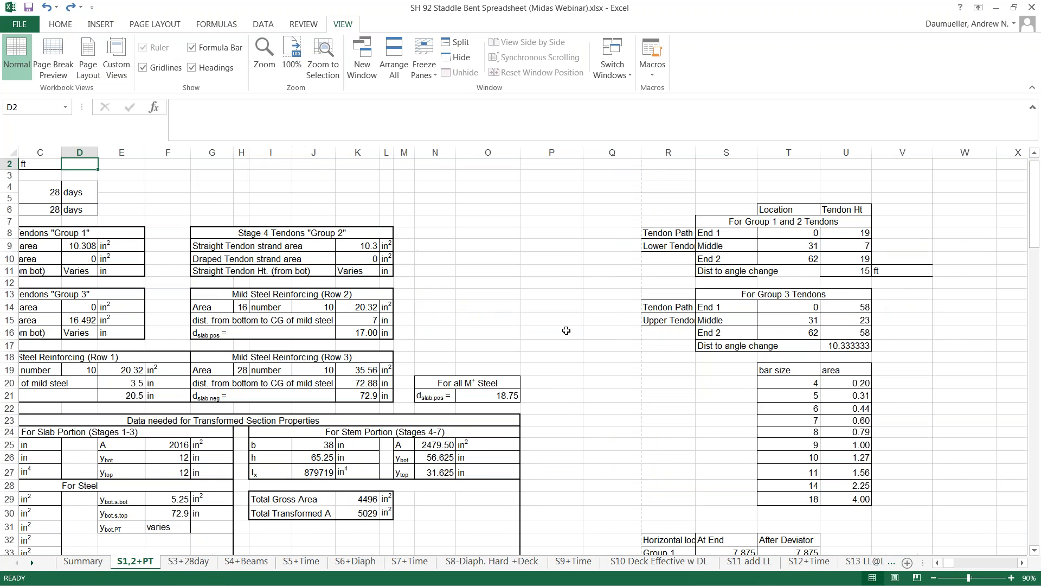
middle_click_drag(566, 330, 181, 335)
scroll(182, 335, "up", 1)
scroll(238, 306, "up", 1)
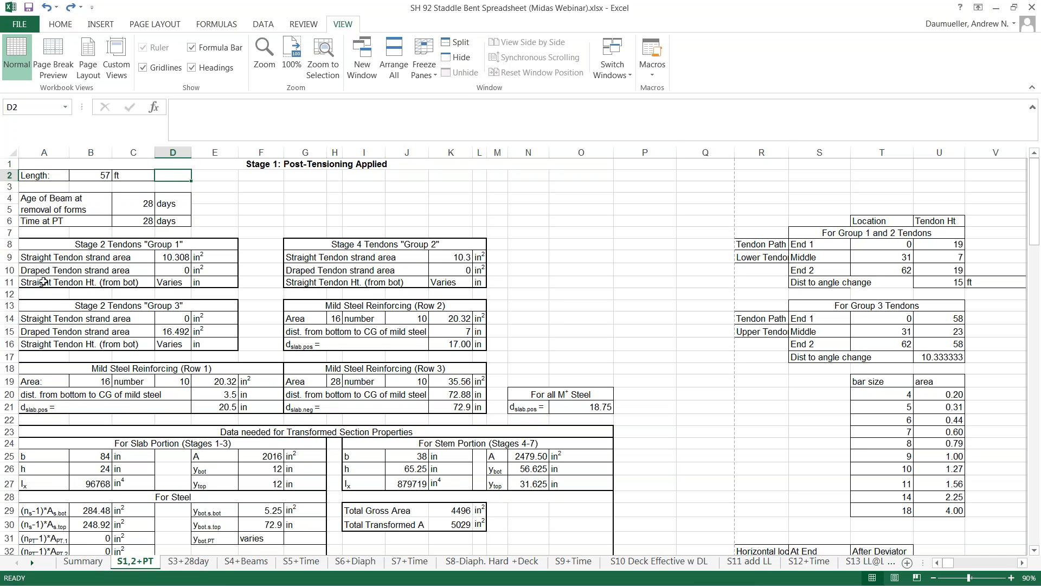
left_click(35, 177)
left_click_drag(35, 176, 148, 182)
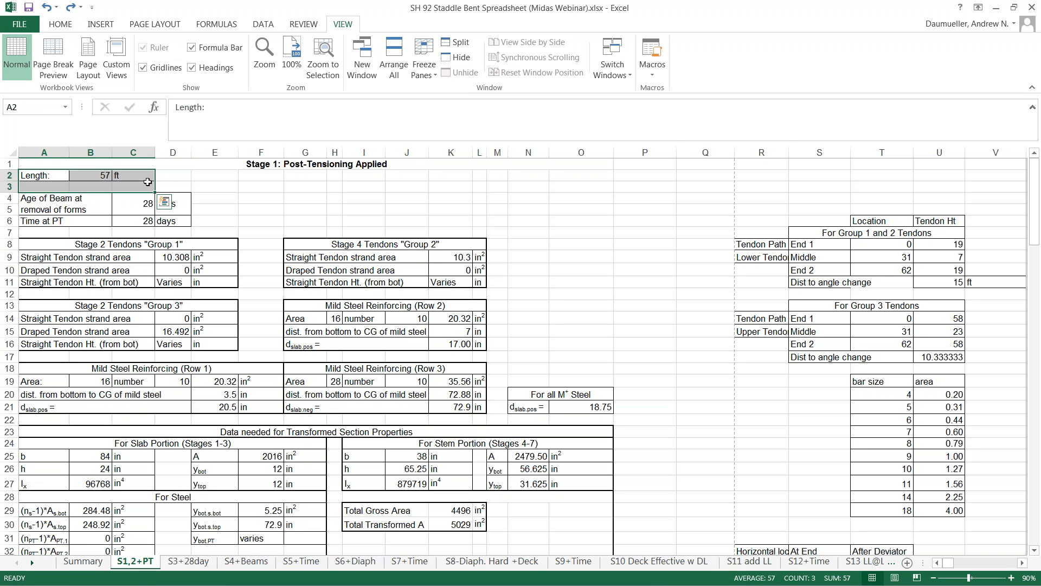
left_click_drag(39, 204, 172, 220)
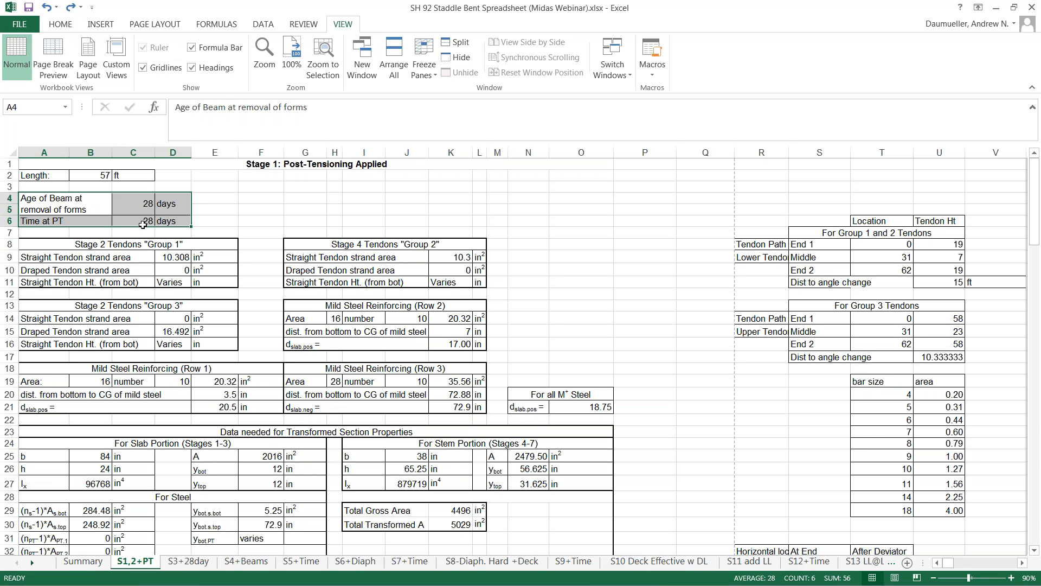
- Review the Group 1, Group 2 and Group 3 tendon blocks and the source formulas of their strand areas
left_click(129, 245)
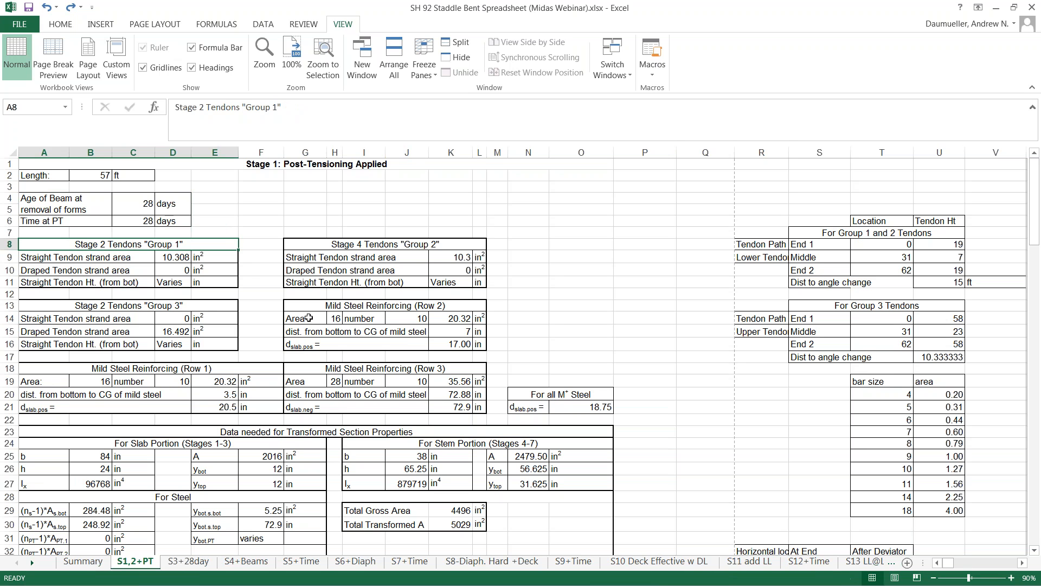
left_click(376, 247)
left_click(138, 306)
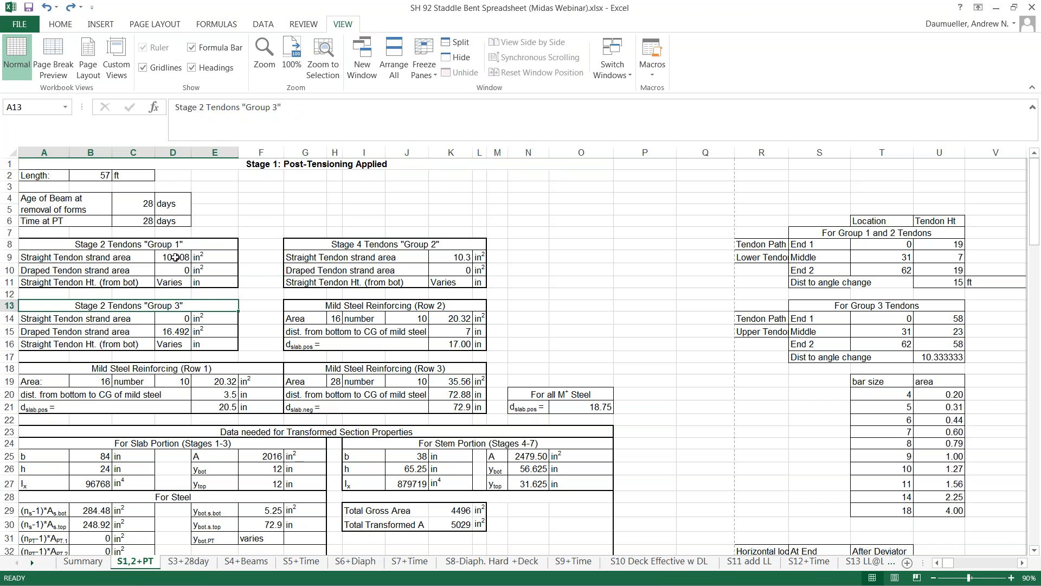
left_click(176, 256)
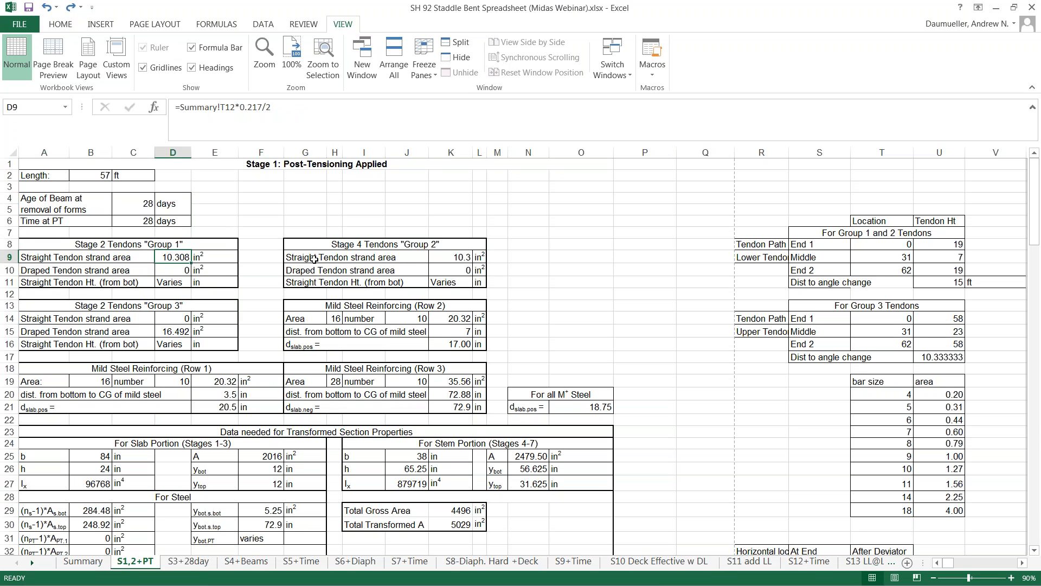
left_click(456, 257)
left_click(178, 329)
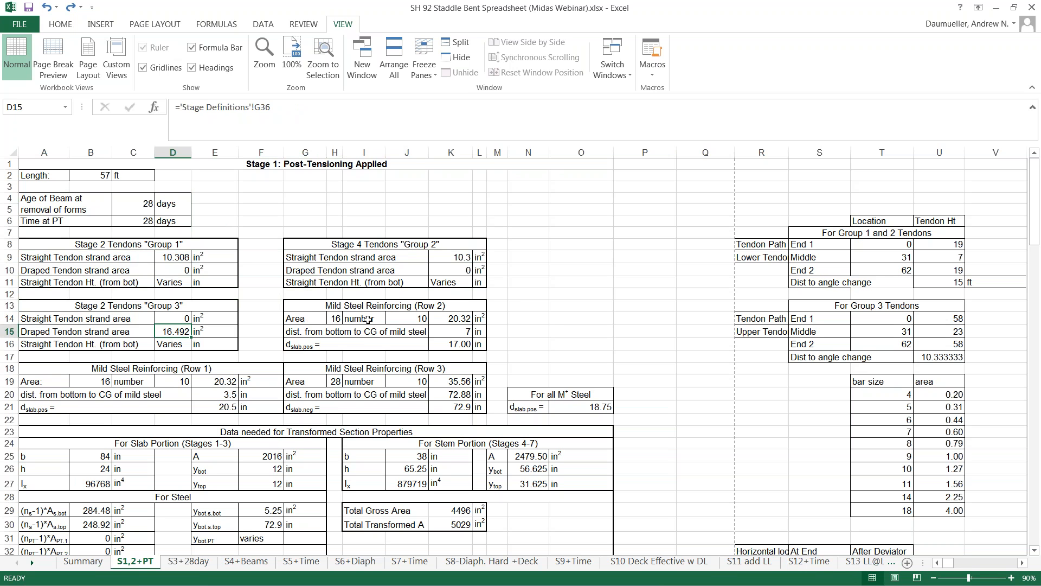
- Inspect the area and bar number inputs of mild steel reinforcing Rows 1, 2 and 3
left_click(454, 320)
left_click(171, 381)
left_click(349, 382)
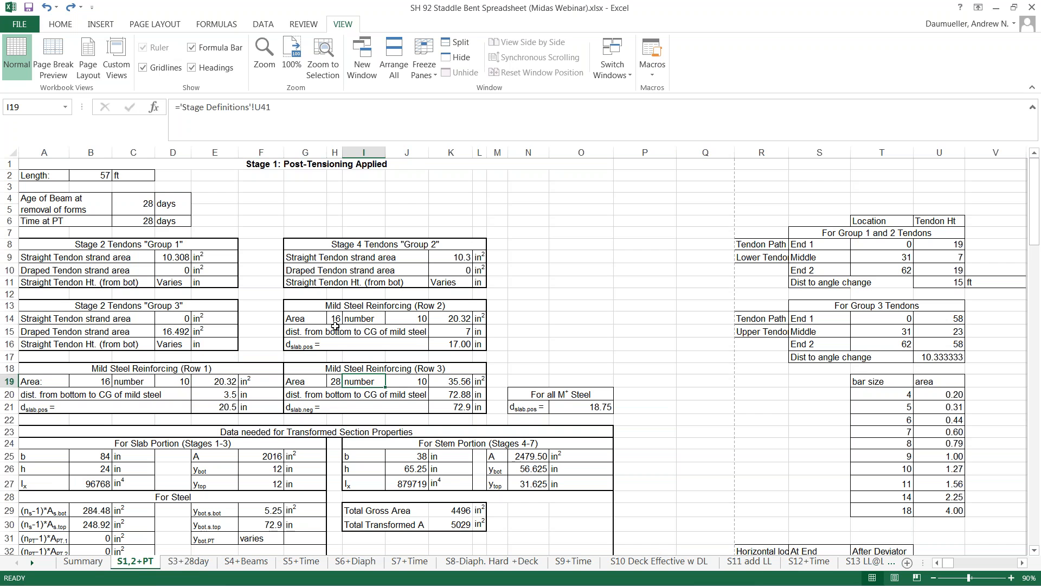
- Review the transformed section data for the slab portion (Stages 1-3) and the stem portion (Stages 4-7)
scroll(553, 312, "down", 4)
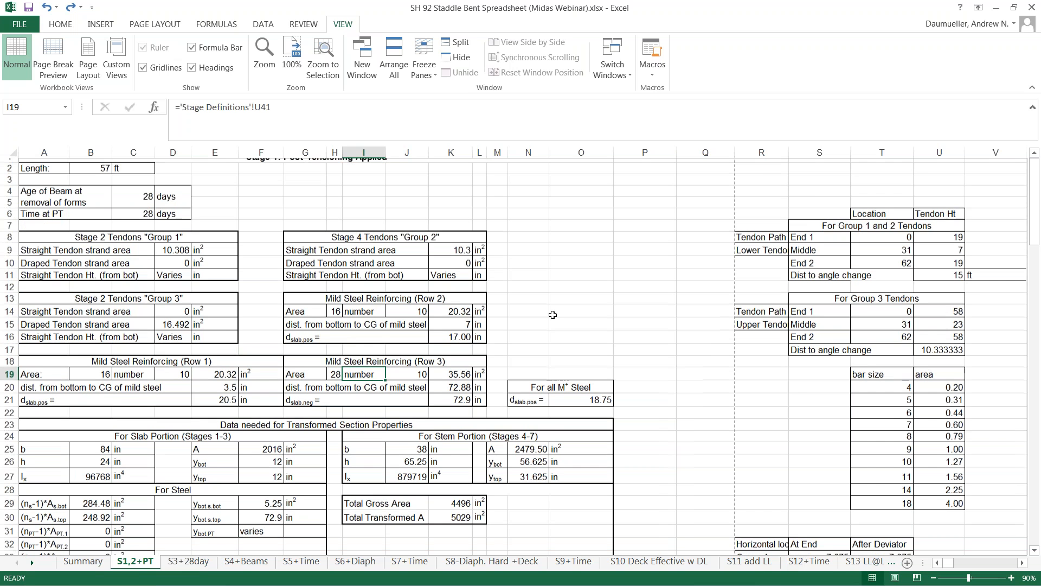
left_click_drag(83, 320, 282, 340)
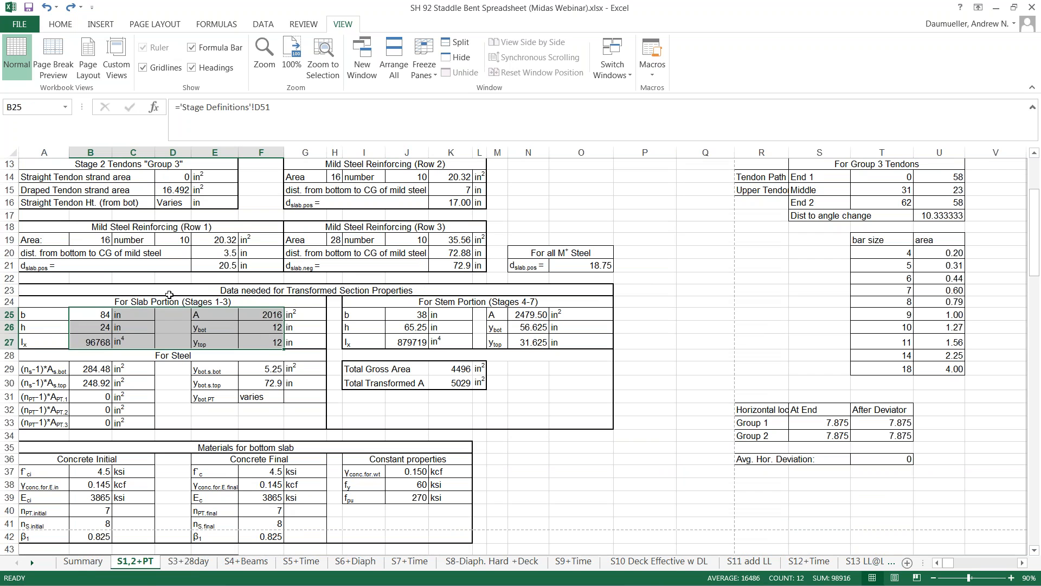
left_click(154, 301)
left_click(487, 302)
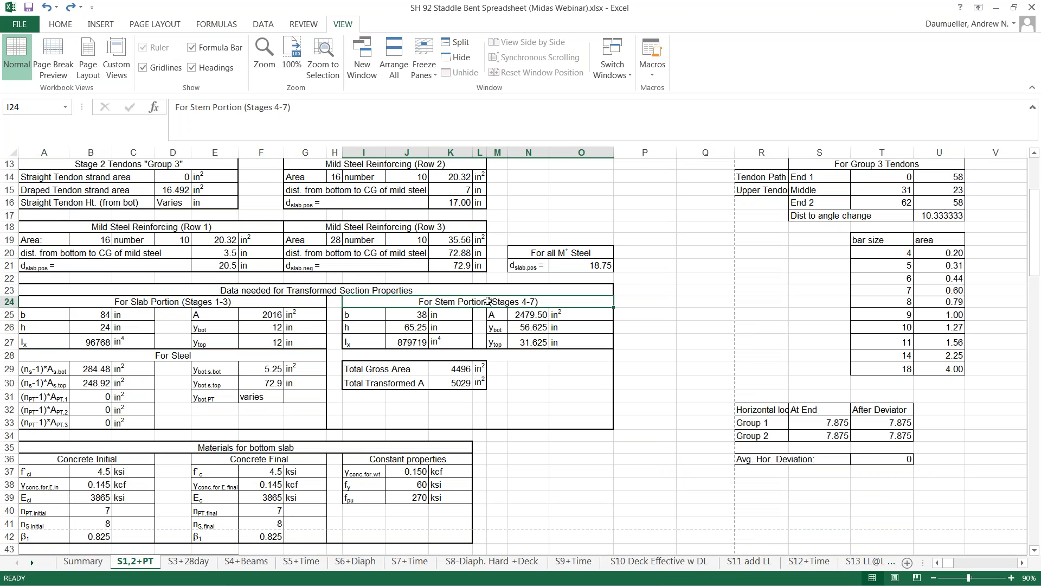
- Inspect the transformed steel area entries under For Steel, including the formula for the bottom mild steel
scroll(488, 301, "down", 6)
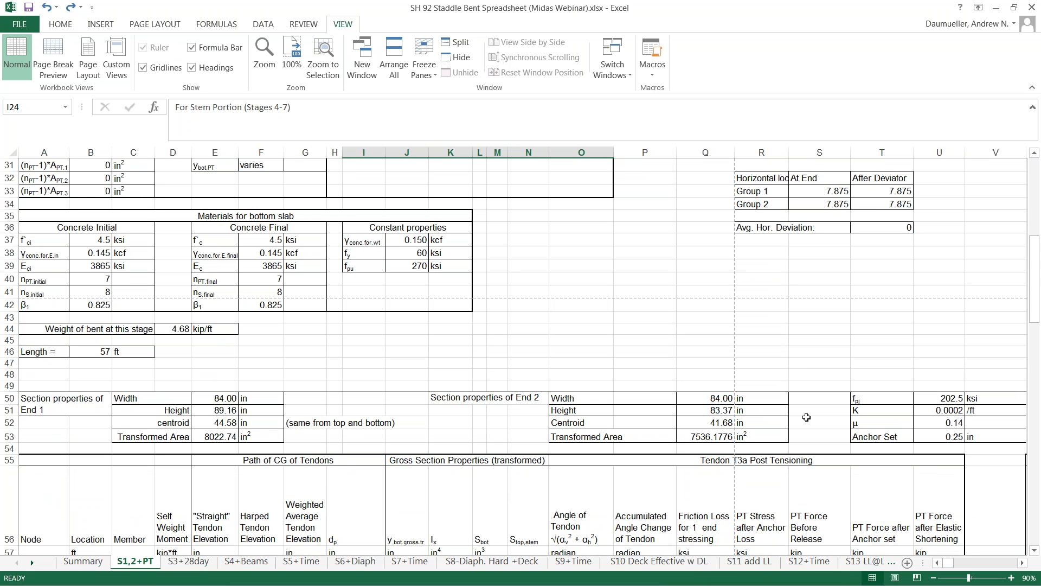
scroll(302, 382, "up", 5)
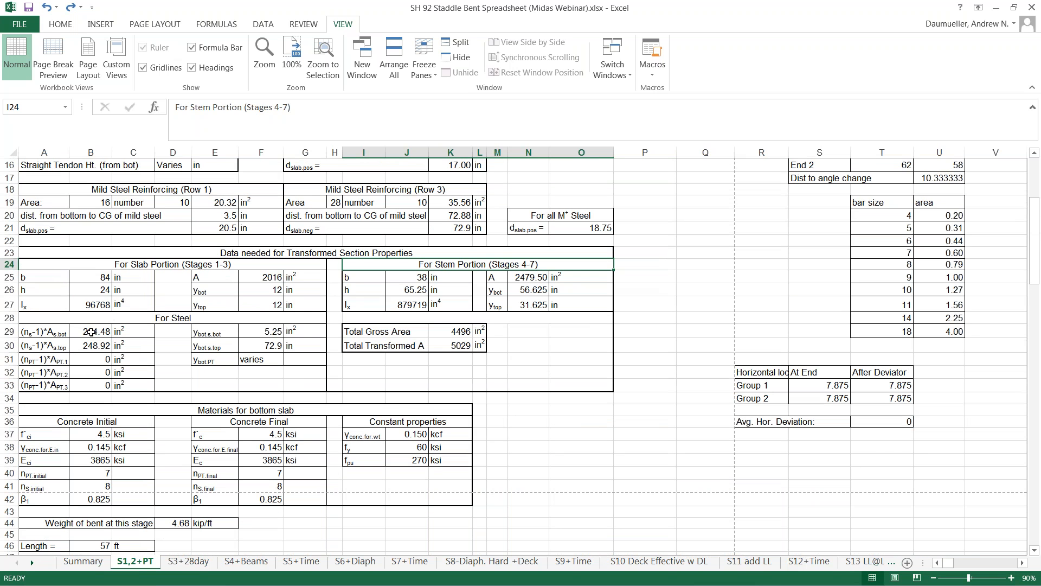
left_click(92, 332)
key("Down")
key("Down")
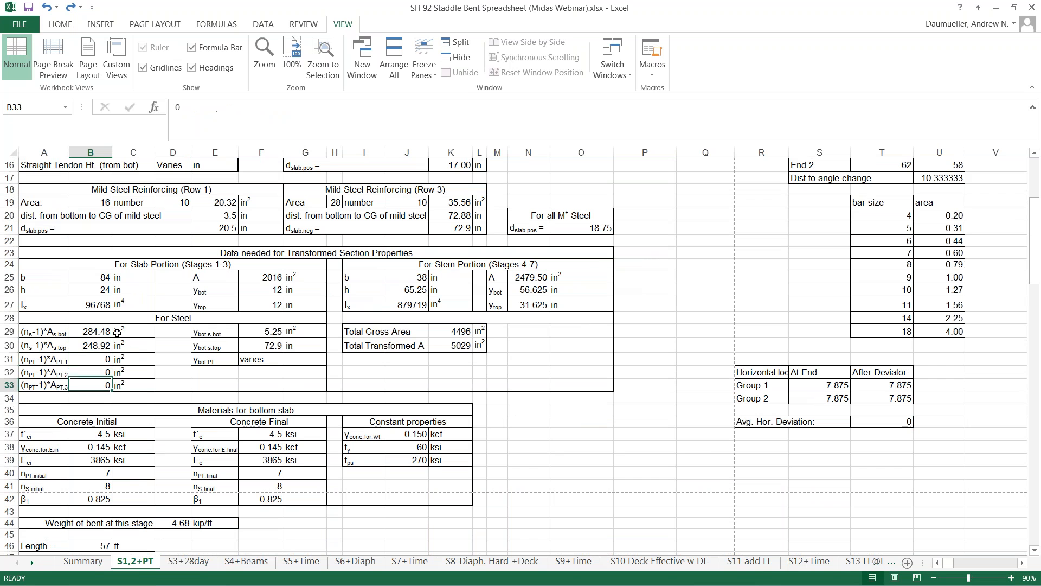
key("Up")
key("Up")
key("Up")
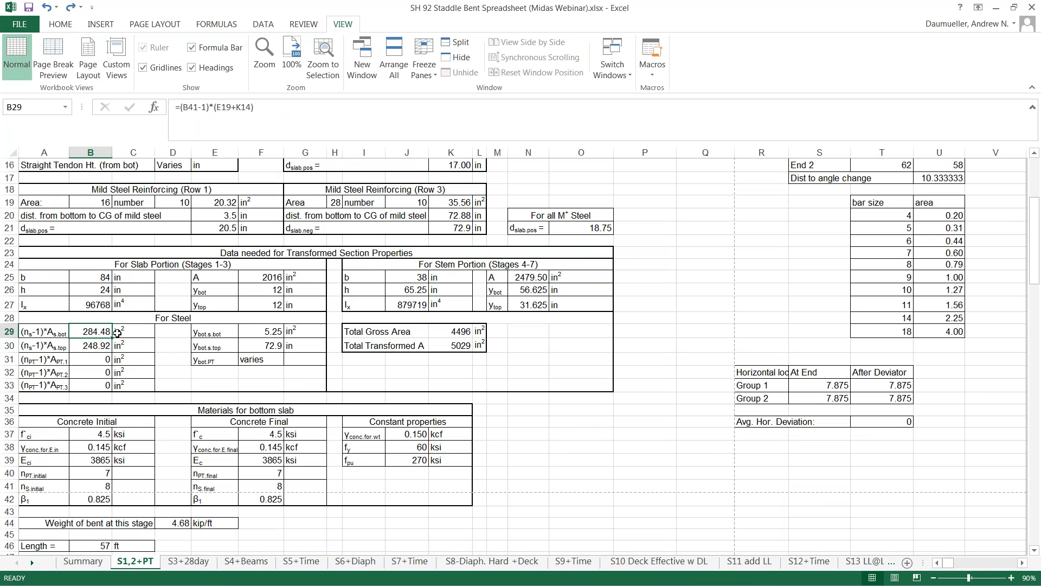
- Check the formulas behind the weight of bent at this stage and the length below the bottom slab materials
scroll(215, 327, "down", 3)
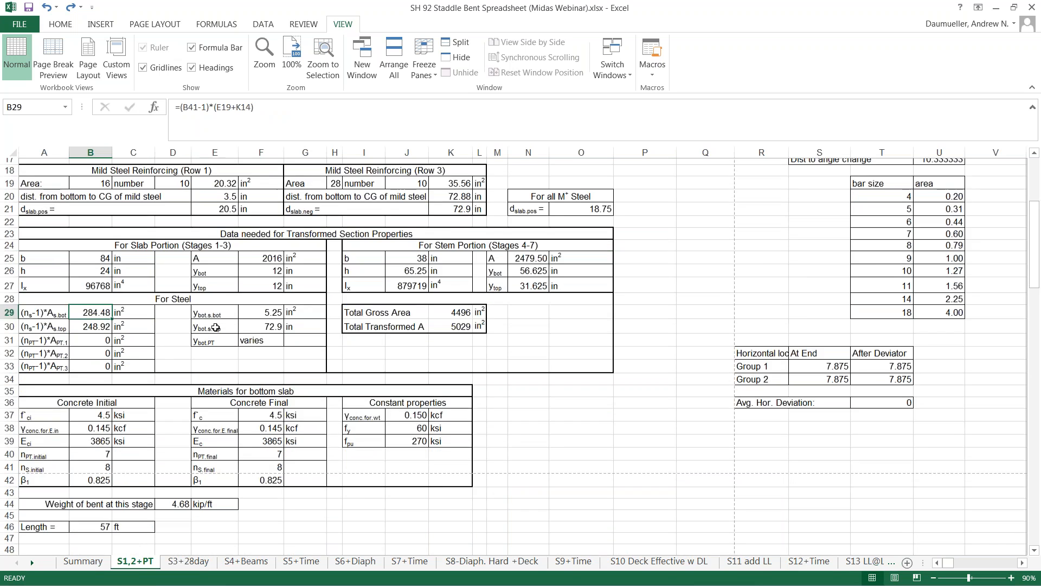
scroll(111, 348, "down", 1)
left_click(173, 370)
scroll(115, 395, "down", 1)
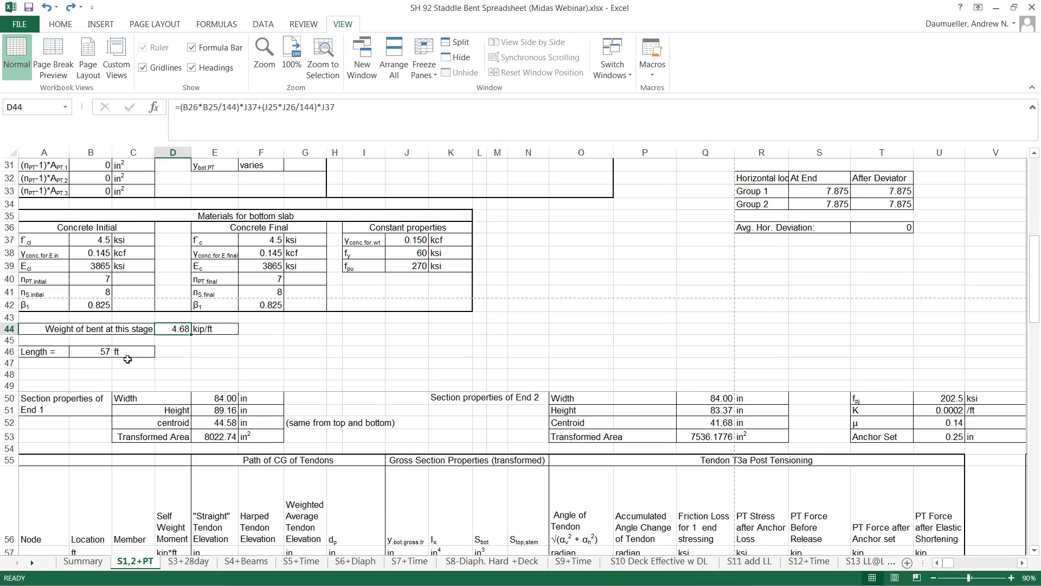
scroll(155, 341, "down", 1)
left_click(104, 341)
- Examine the node-by-node table of tendon path, gross section properties and Tendon T3a post-tensioning forces
scroll(153, 334, "down", 2)
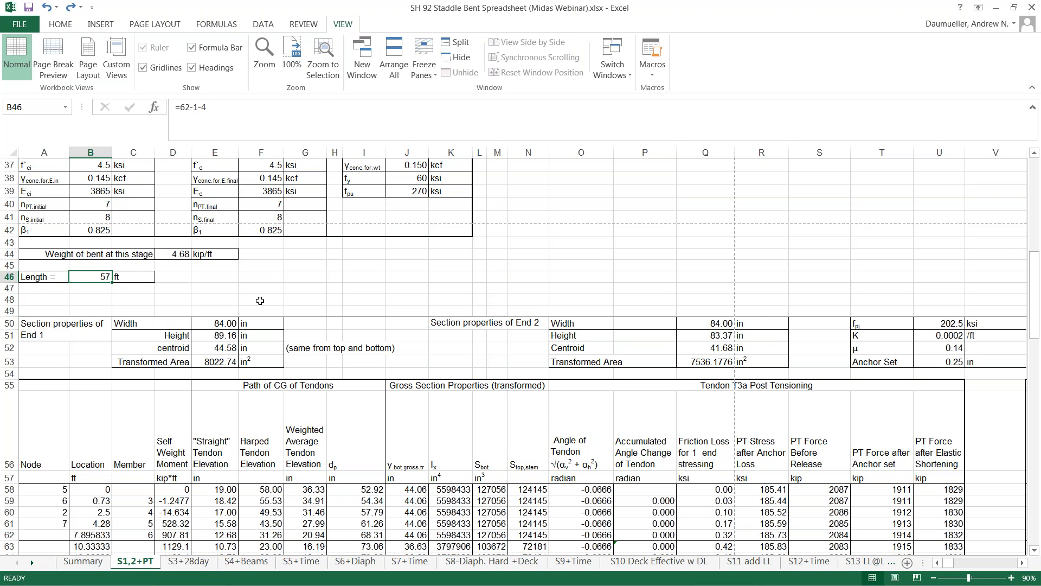
scroll(260, 301, "down", 3)
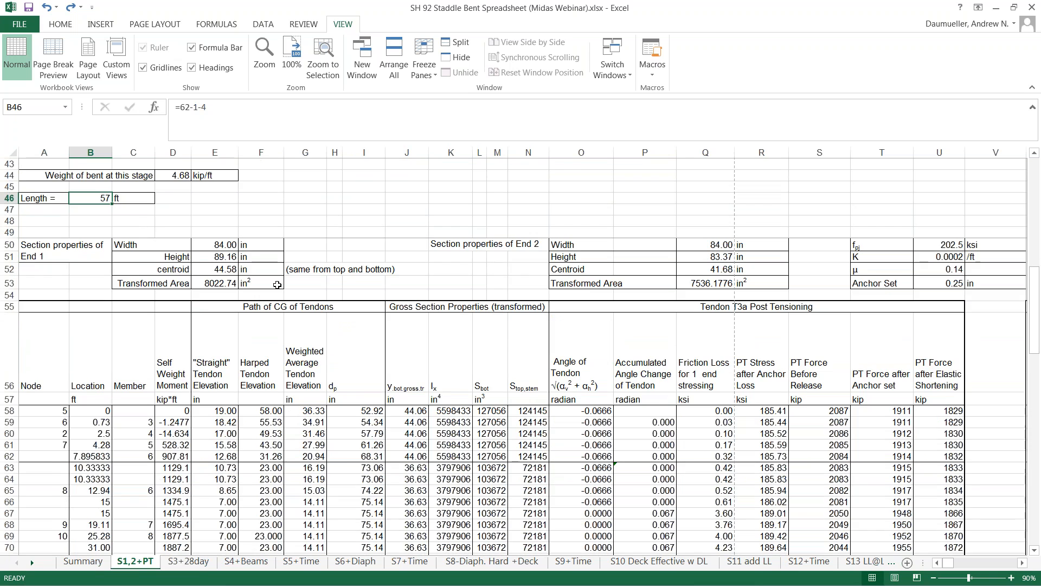
scroll(280, 278, "down", 4)
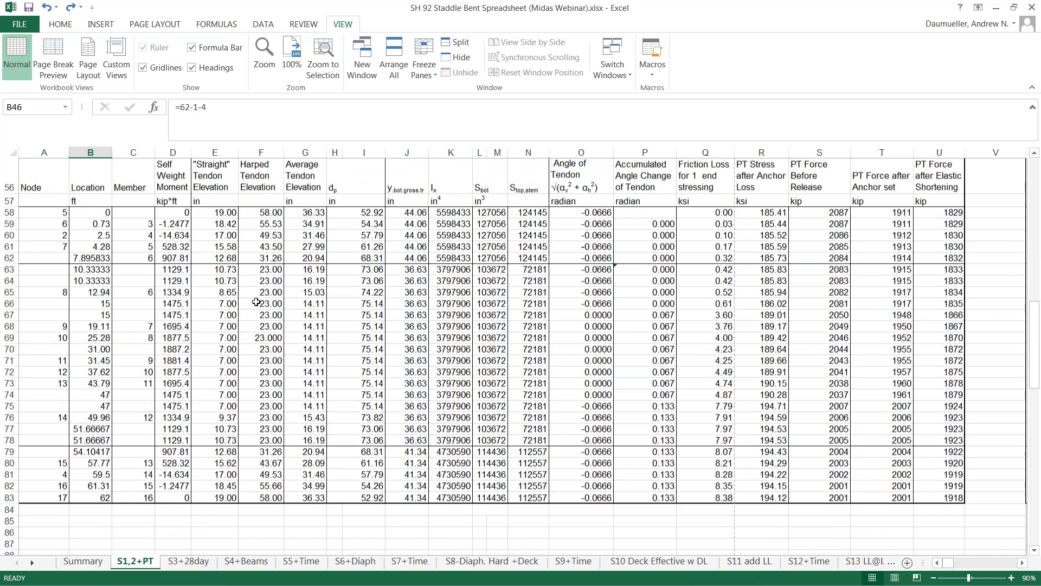
scroll(71, 210, "up", 1)
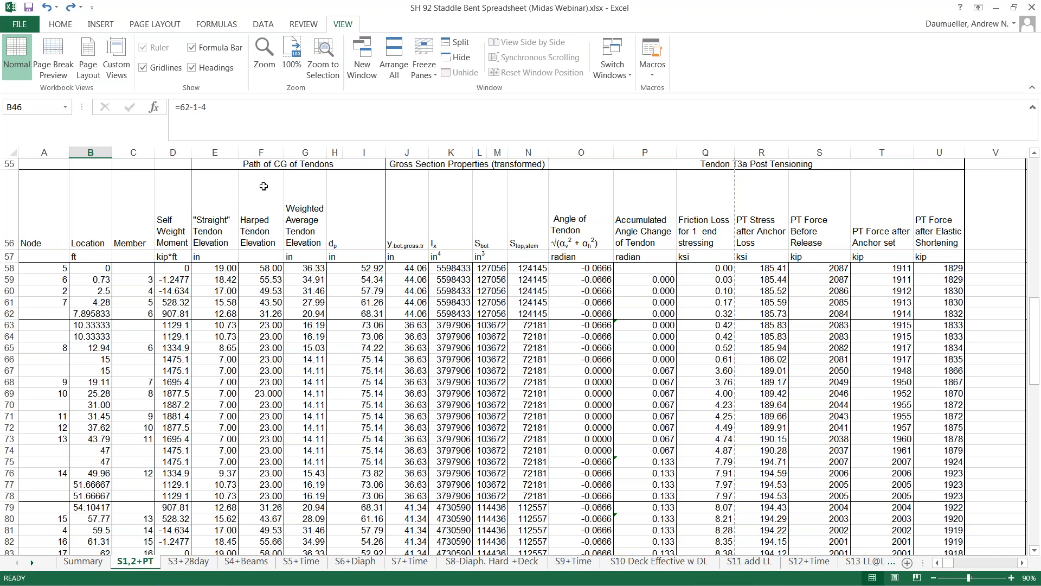
- Highlight the Path of CG of Tendons and Gross Section Properties column groups and review their values down the node table
left_click_drag(313, 165, 383, 255)
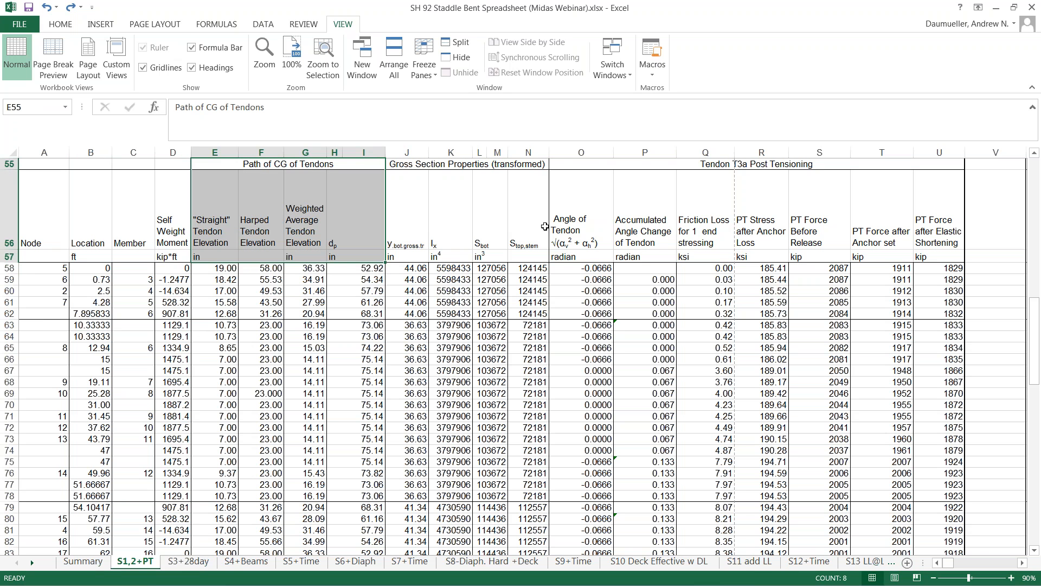
left_click_drag(495, 164, 500, 303)
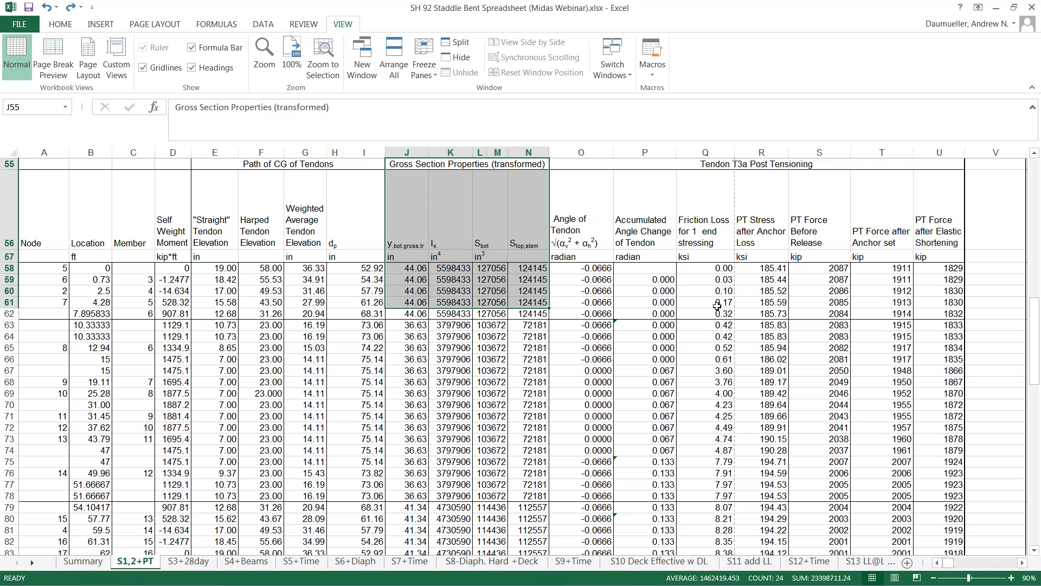
scroll(717, 306, "down", 1)
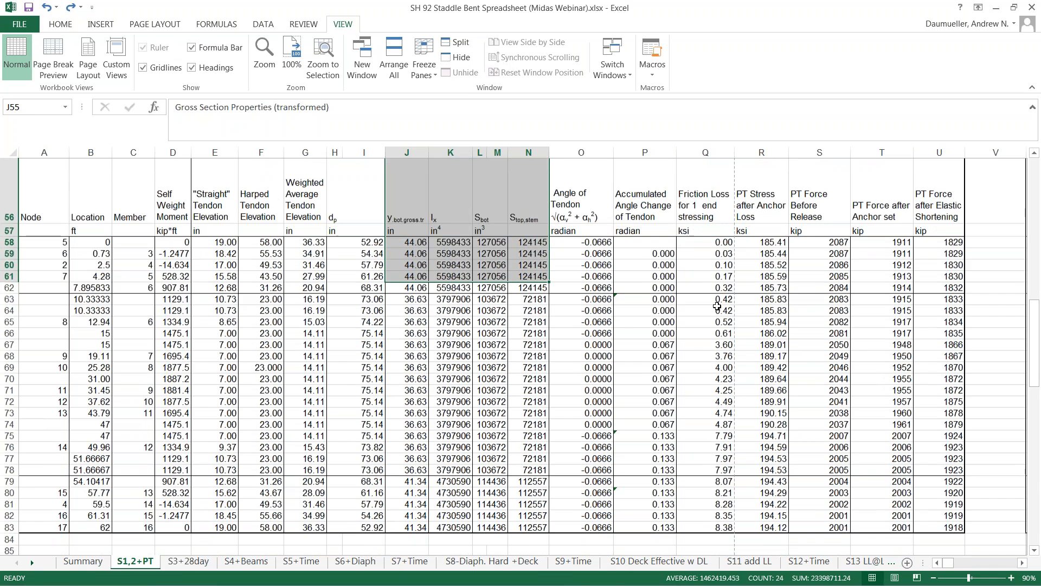
scroll(717, 305, "up", 2)
scroll(527, 350, "down", 1)
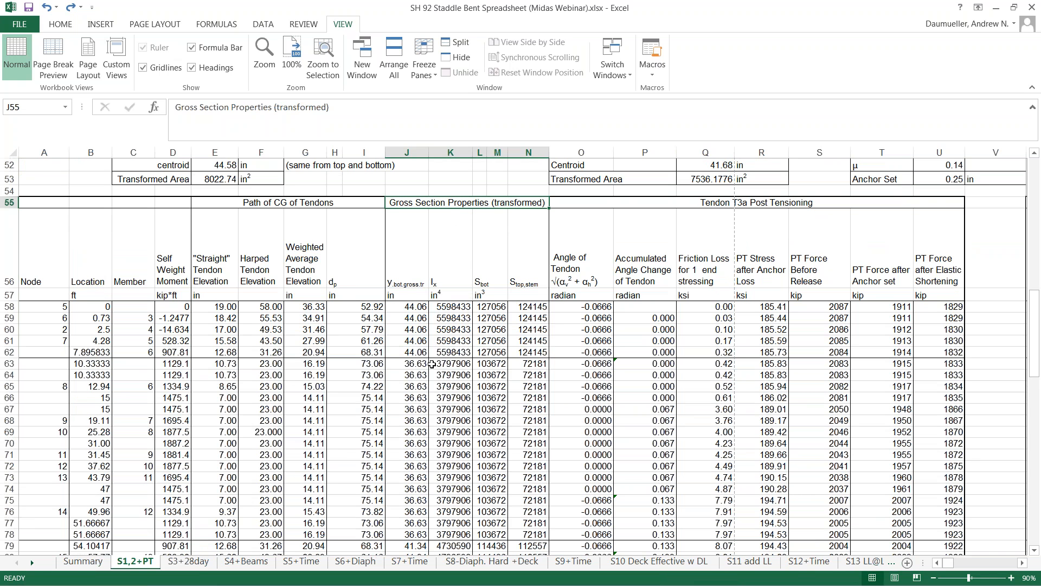
- Examine the Tendon T3a Post Tensioning columns, including the tendon angle, accumulated angle change, friction loss and PT force columns
left_click(1023, 563)
left_click(1022, 563)
left_click(1023, 563)
left_click(1023, 563)
left_click(1022, 563)
left_click(1022, 563)
left_click_drag(217, 202, 218, 331)
left_click(66, 267)
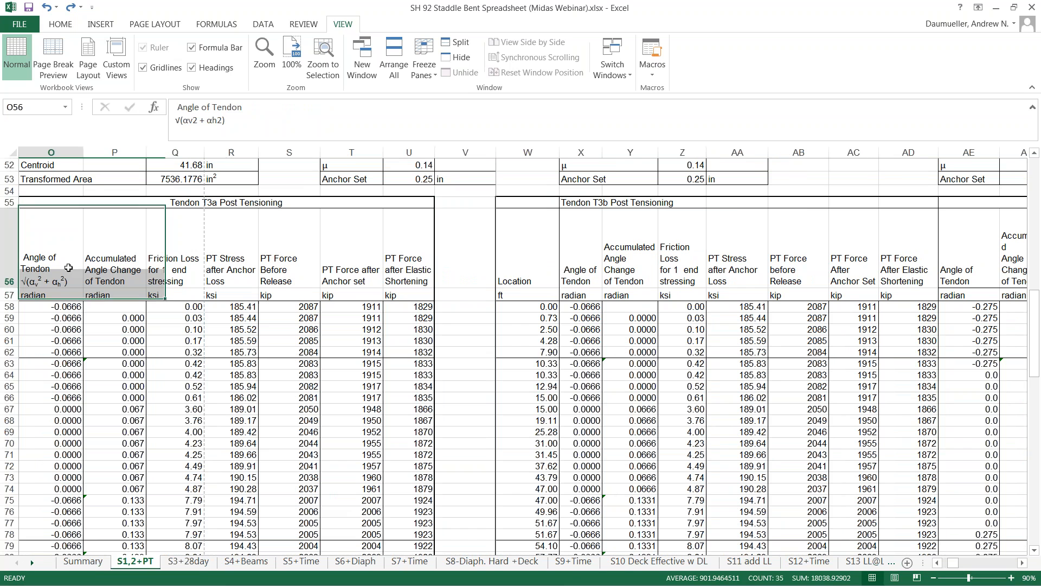
left_click(116, 266)
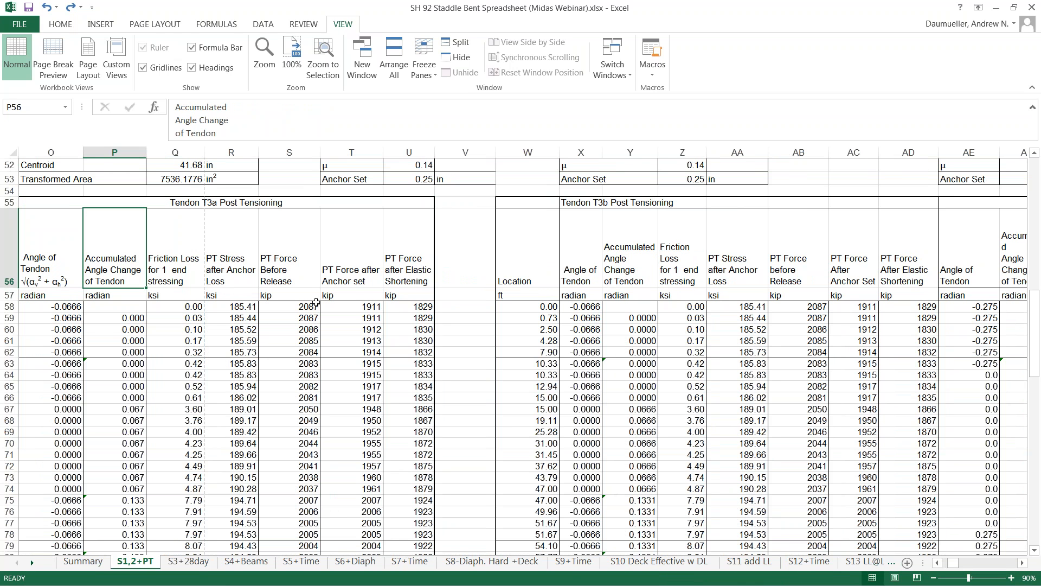
scroll(307, 389, "down", 2)
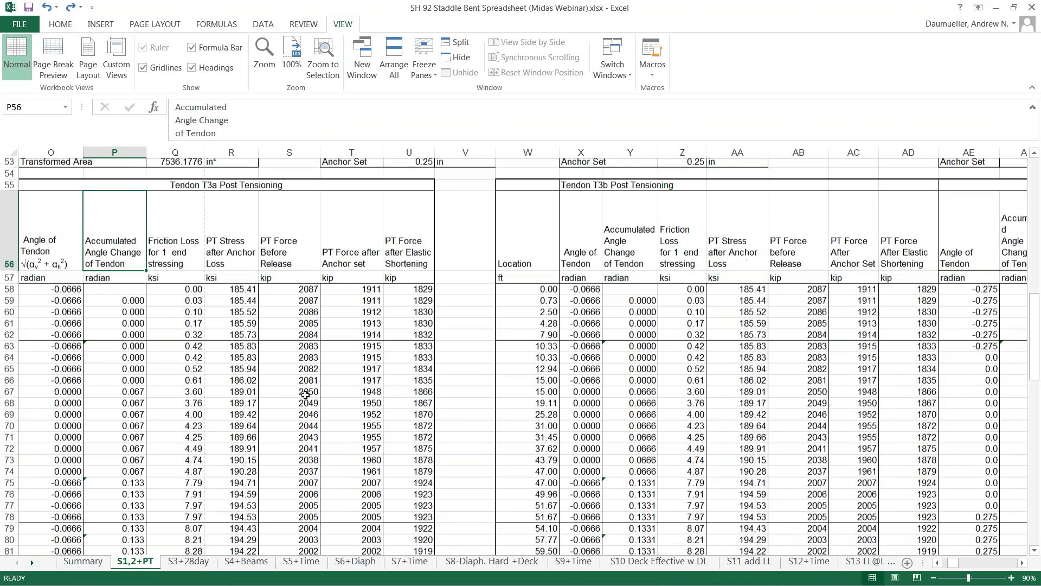
scroll(297, 424, "up", 1)
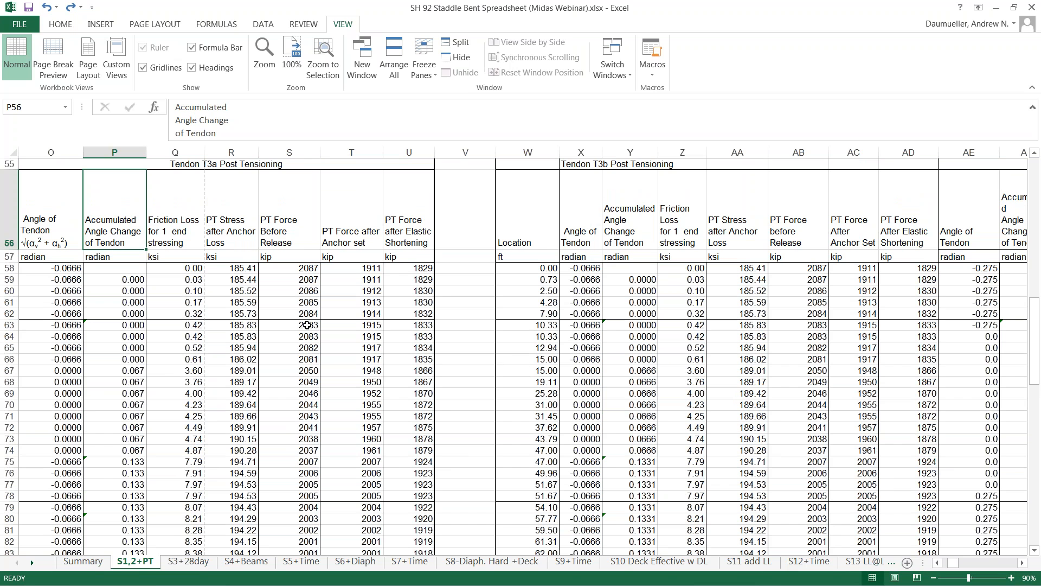
left_click(295, 167)
- Review the Tendon T3b Post Tensioning columns and the adjoining Tendons T1 and T2 Post Tensioning columns
left_click(630, 168)
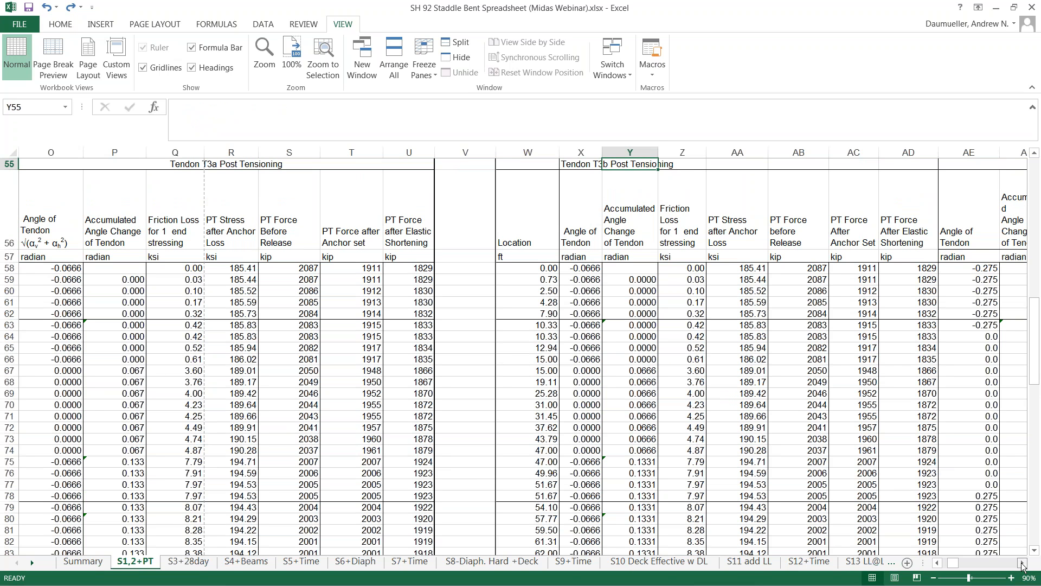
left_click(1023, 564)
left_click(1022, 564)
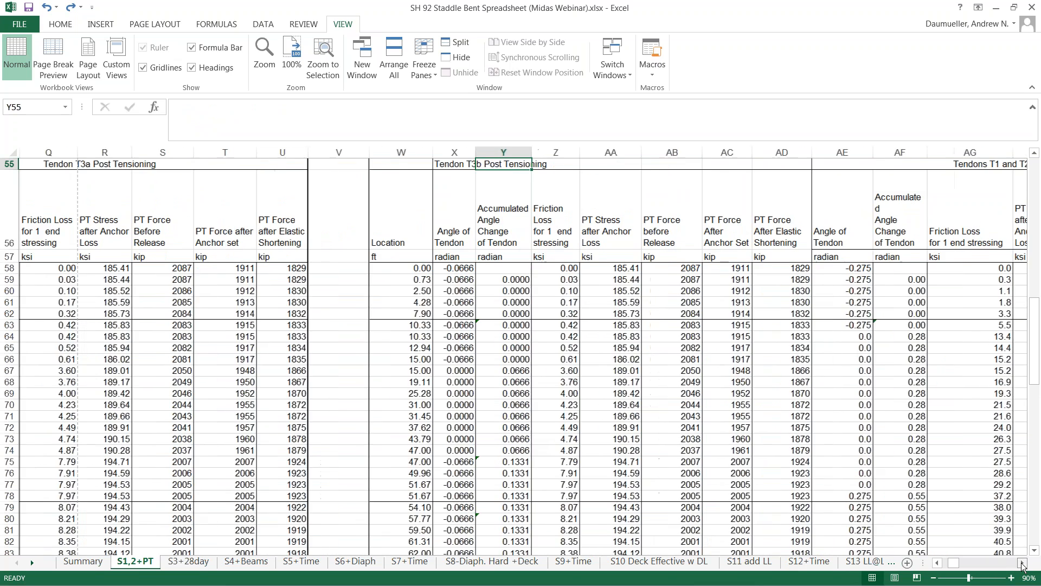
left_click(1023, 564)
left_click(1022, 564)
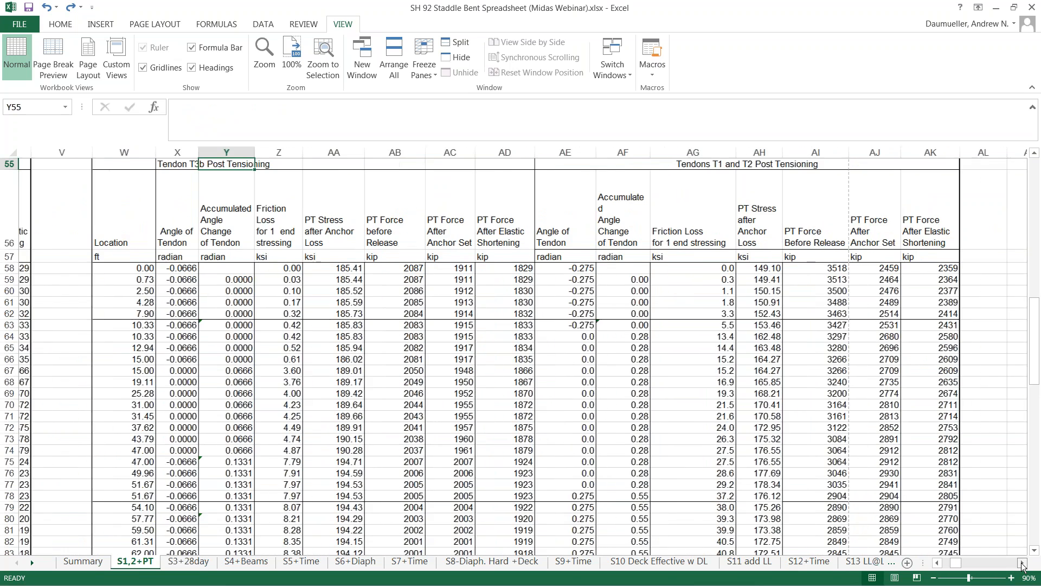
left_click(1023, 564)
key("Left")
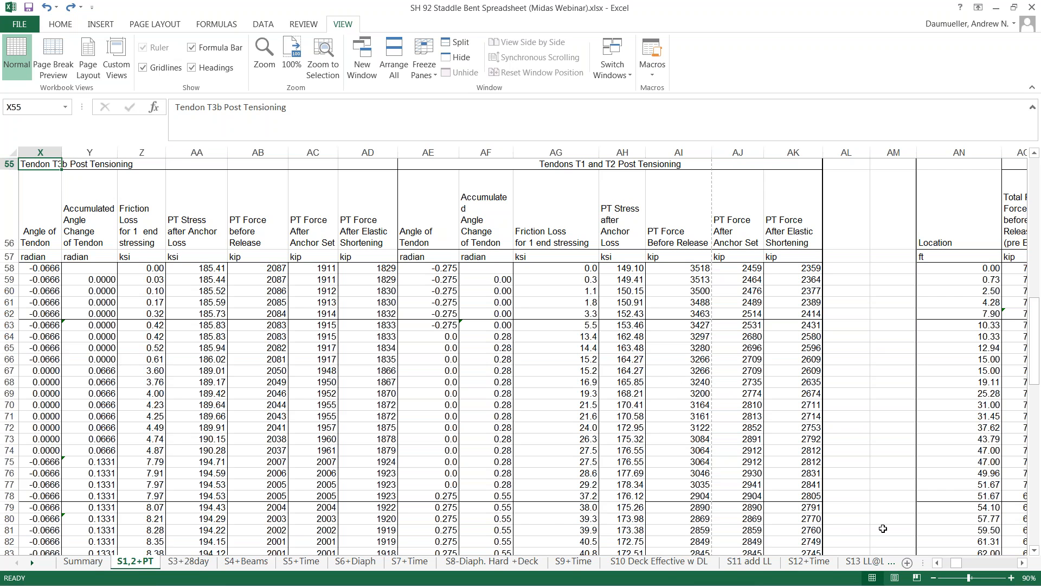
- Examine the Total PT Forces and Moments table, from the forces before release to the moments after elastic shortening
left_click(1022, 563)
left_click(1022, 563)
left_click(1022, 563)
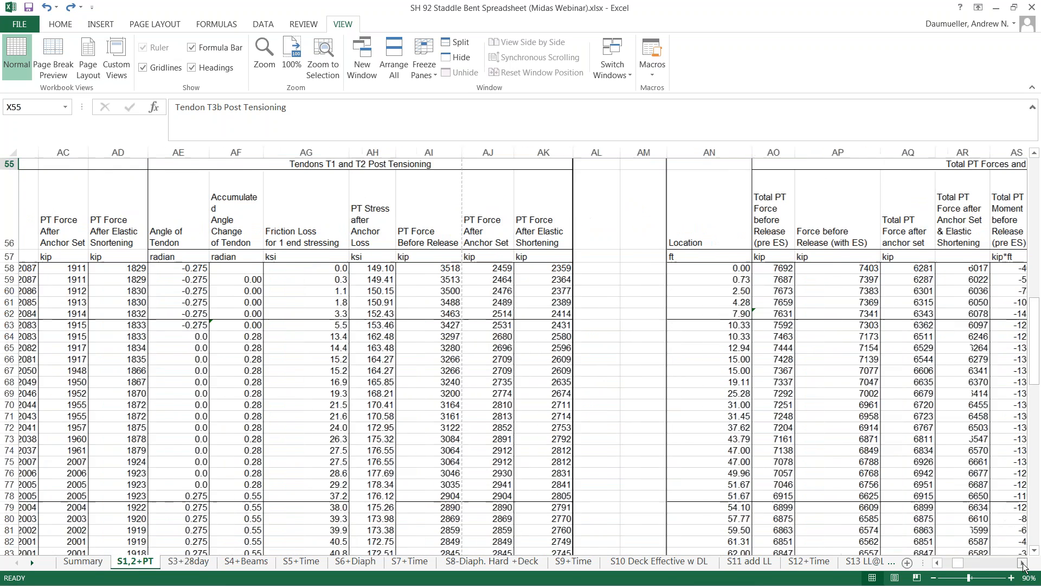
left_click(1021, 563)
left_click(1021, 563)
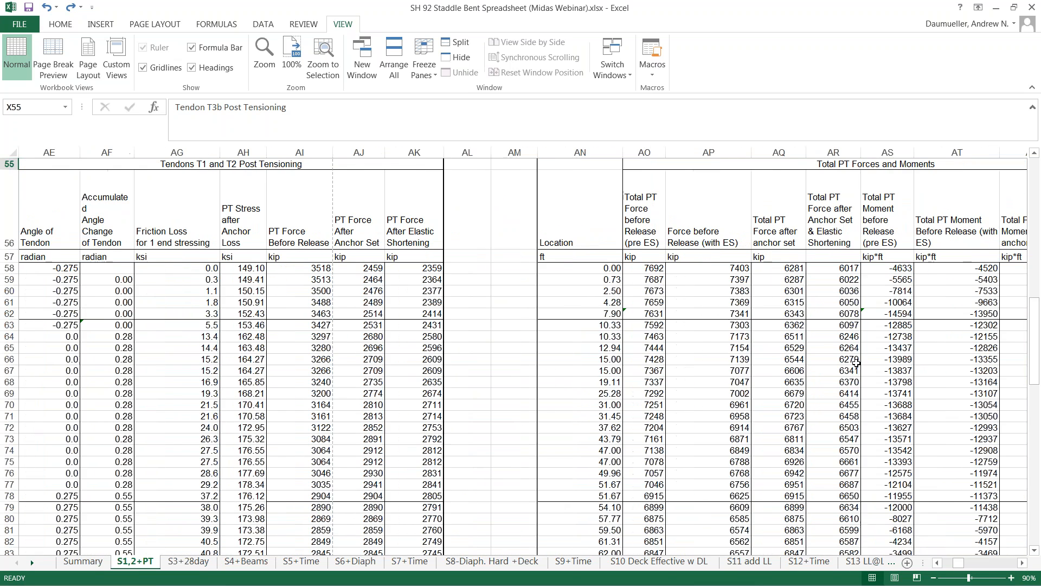
left_click(1022, 563)
left_click(1021, 563)
left_click(1021, 563)
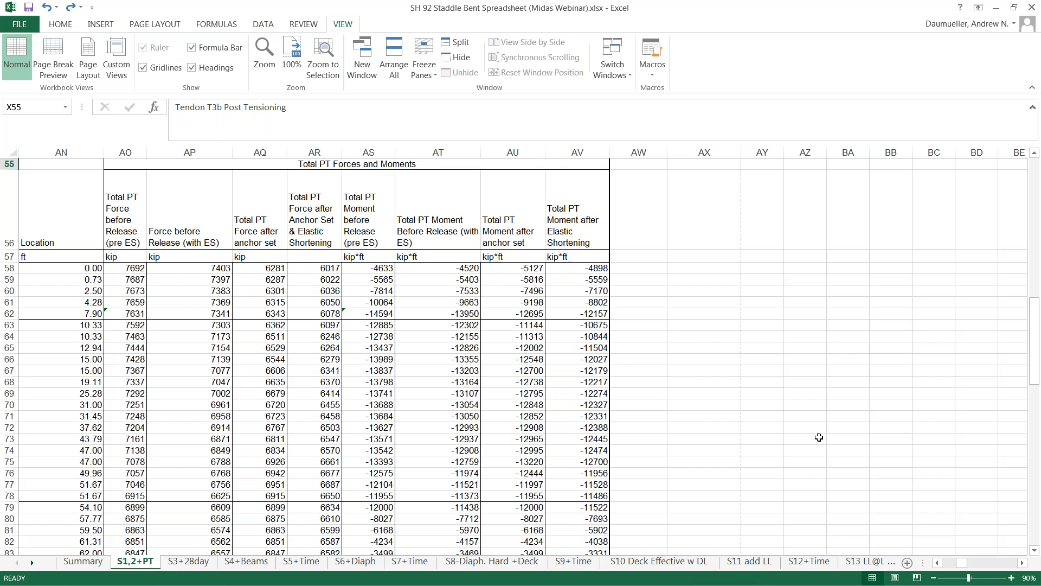
- Inspect the Stage 1 moments before PT release and their slab and stem stresses, highlighting the block with its tension and compression checks
left_click(1023, 563)
left_click(1023, 563)
left_click(1023, 563)
left_click(1023, 563)
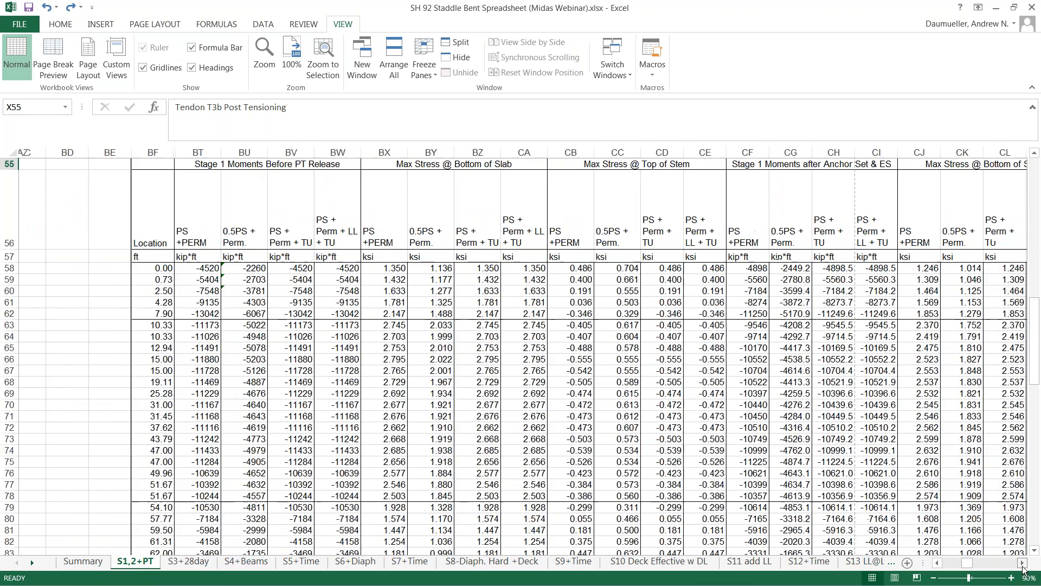
scroll(808, 308, "down", 3)
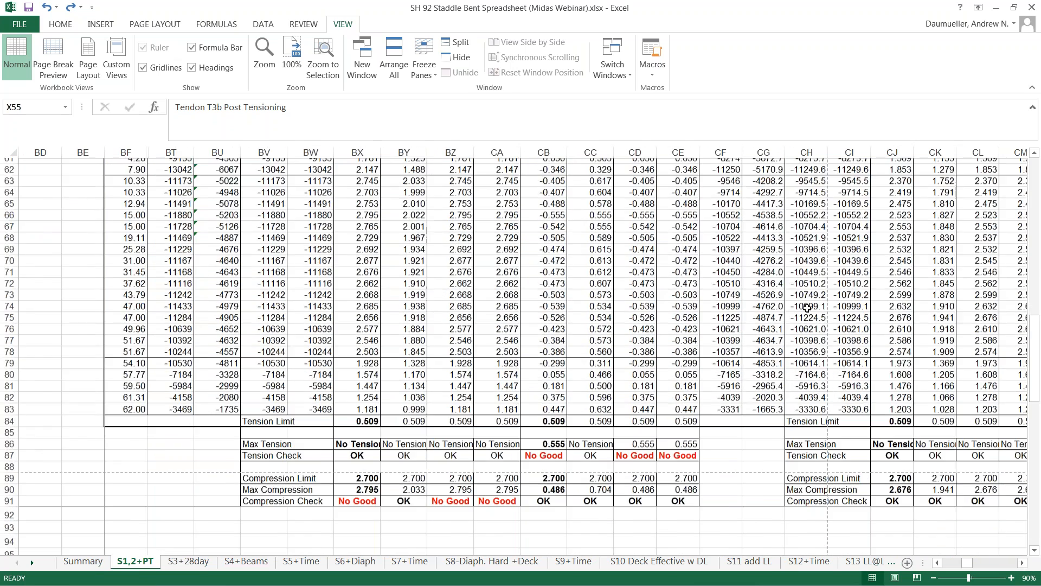
scroll(807, 308, "up", 2)
left_click_drag(680, 239, 312, 508)
left_click(1022, 564)
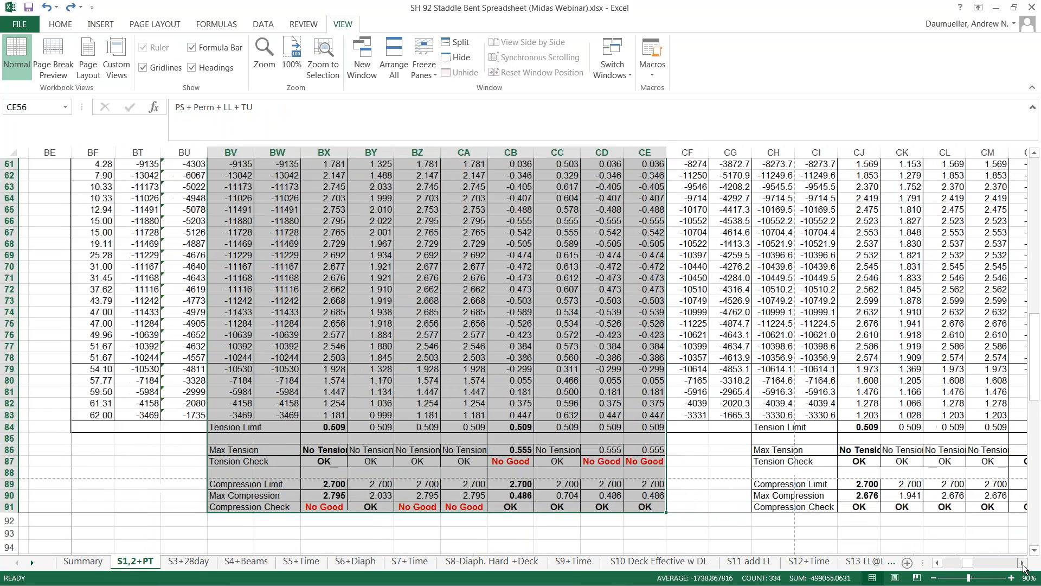
- Check the after anchor set and elastic shortening stresses, selecting the bottom-of-slab compression limit and maximum and the top-of-stem tension check
left_click(1023, 564)
left_click(1023, 564)
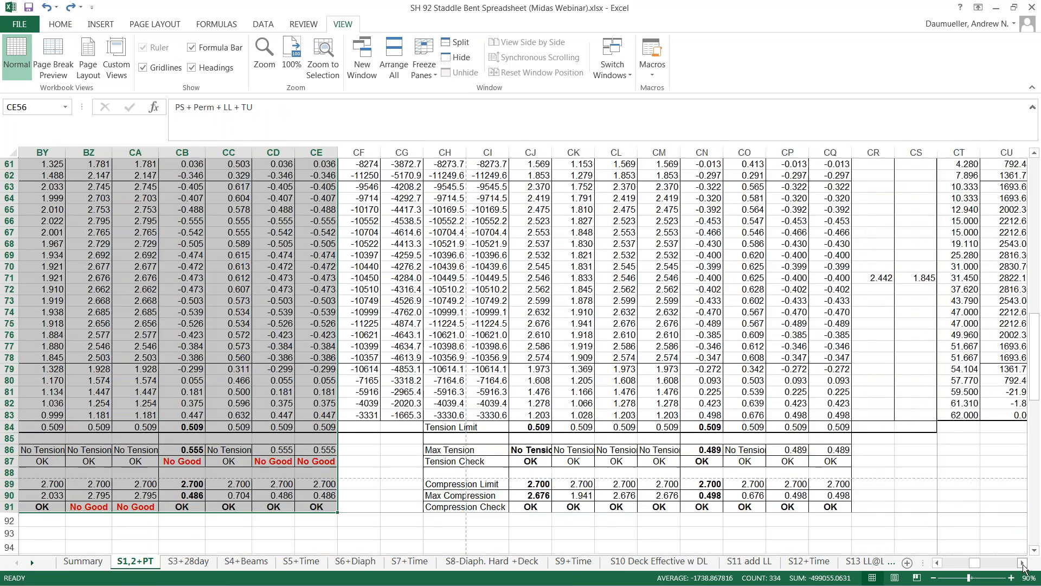
left_click(1023, 565)
scroll(530, 433, "up", 1)
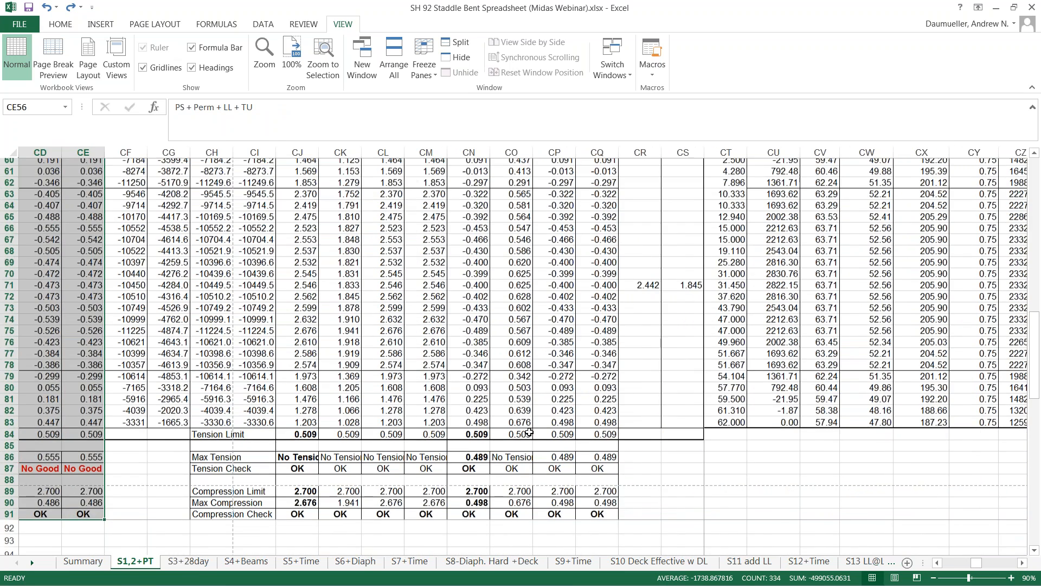
scroll(529, 432, "up", 1)
left_click_drag(304, 530, 299, 519)
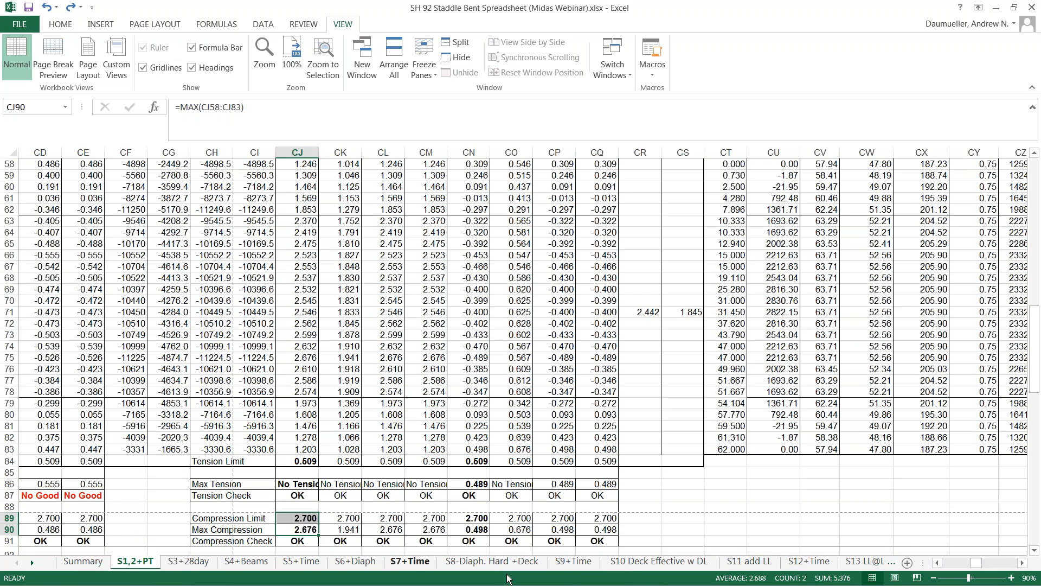
left_click_drag(483, 484, 484, 496)
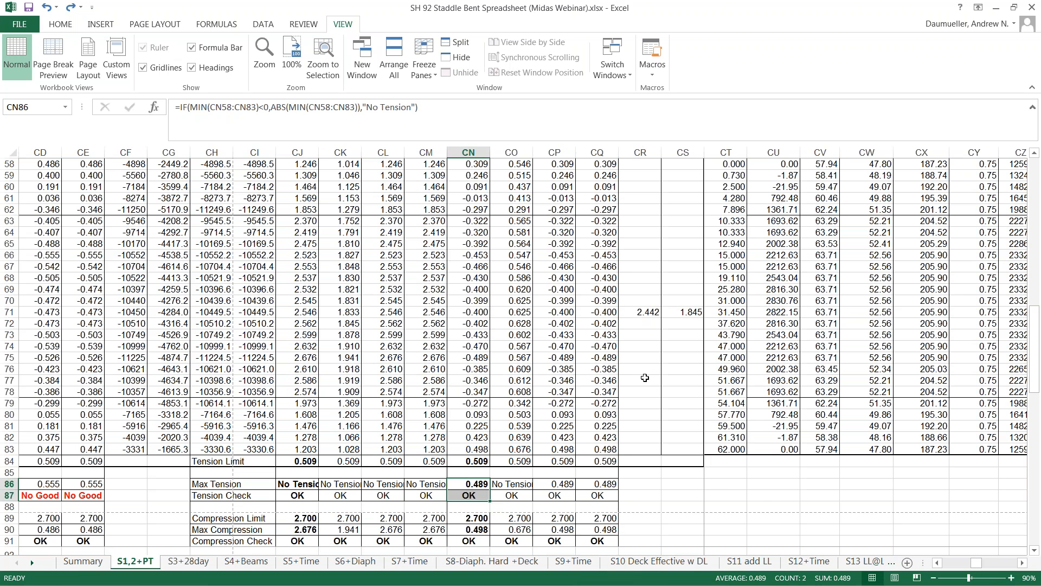
- Review the Strength check table and the adjoining PT moment, DC moment and M/EI columns
scroll(643, 375, "up", 2)
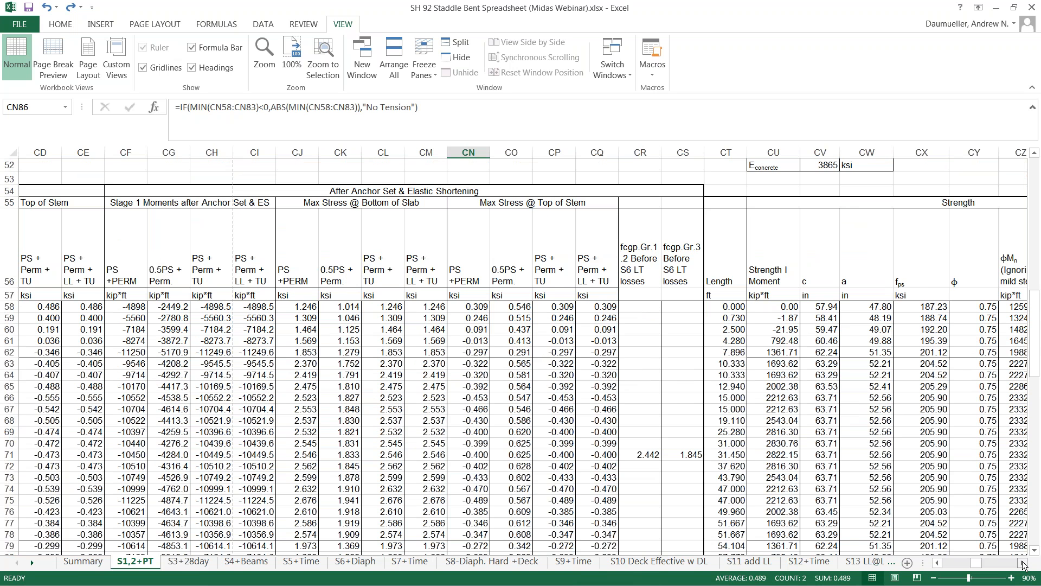
left_click(1024, 565)
left_click(1024, 565)
left_click(1024, 565)
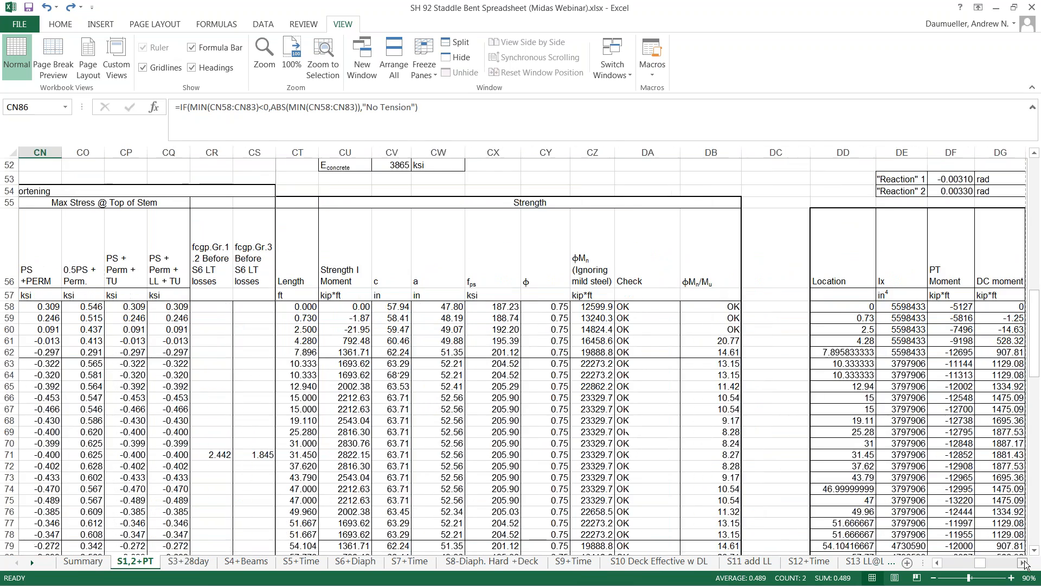
left_click(1024, 565)
left_click(1024, 565)
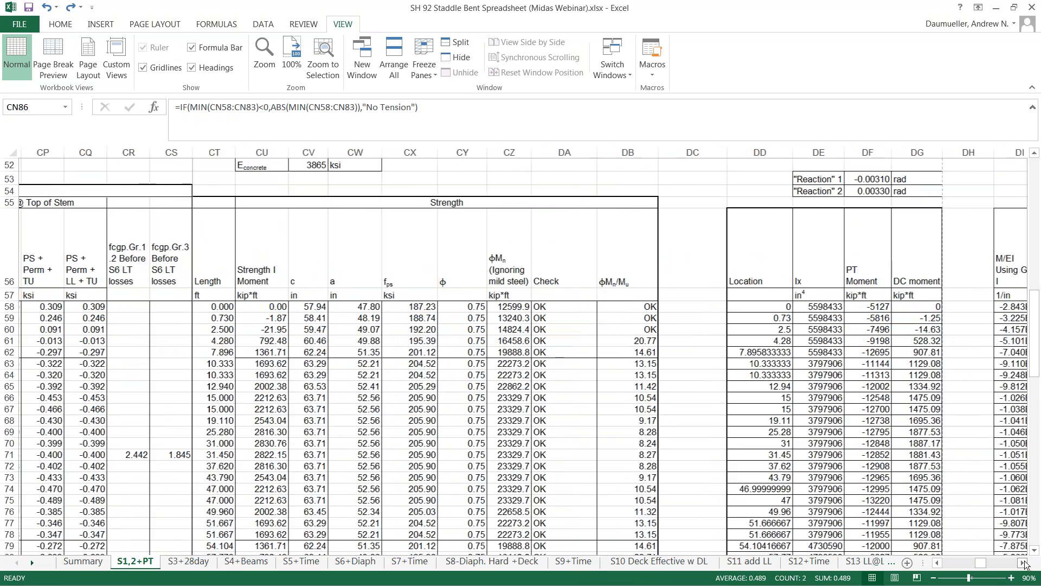
left_click(1024, 564)
left_click(1024, 564)
left_click(1024, 564)
left_click(1024, 565)
left_click(1024, 564)
left_click(1024, 564)
- Examine the anchor set loss and elastic loss calculations below the node table, including the Group 1 bottom tendon stresses at the deviators
left_click_drag(990, 563, 946, 563)
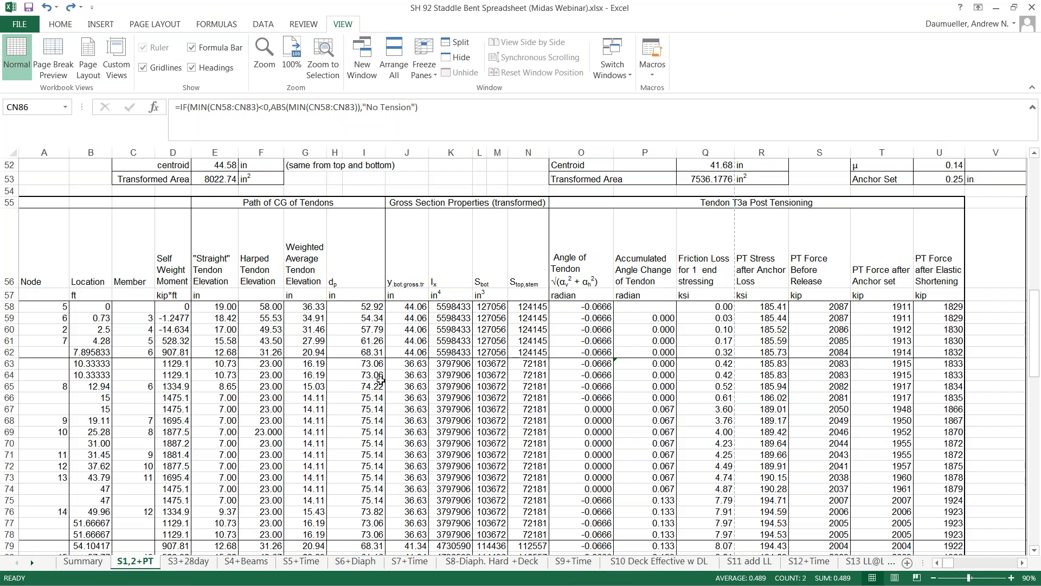
scroll(382, 379, "down", 12)
scroll(531, 385, "up", 2)
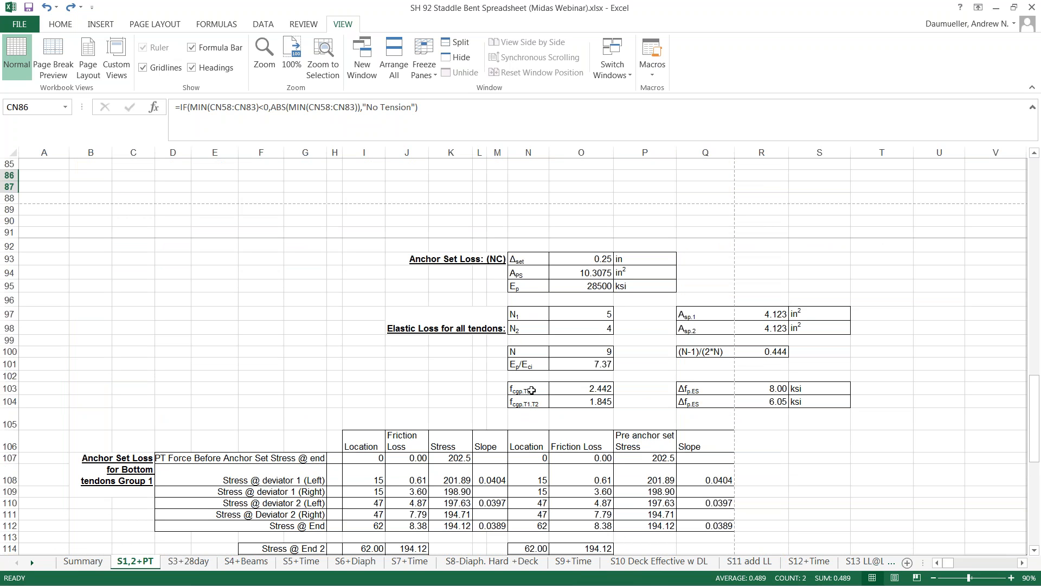
scroll(607, 388, "down", 1)
scroll(607, 396, "down", 2)
scroll(603, 400, "up", 2)
scroll(267, 445, "down", 6)
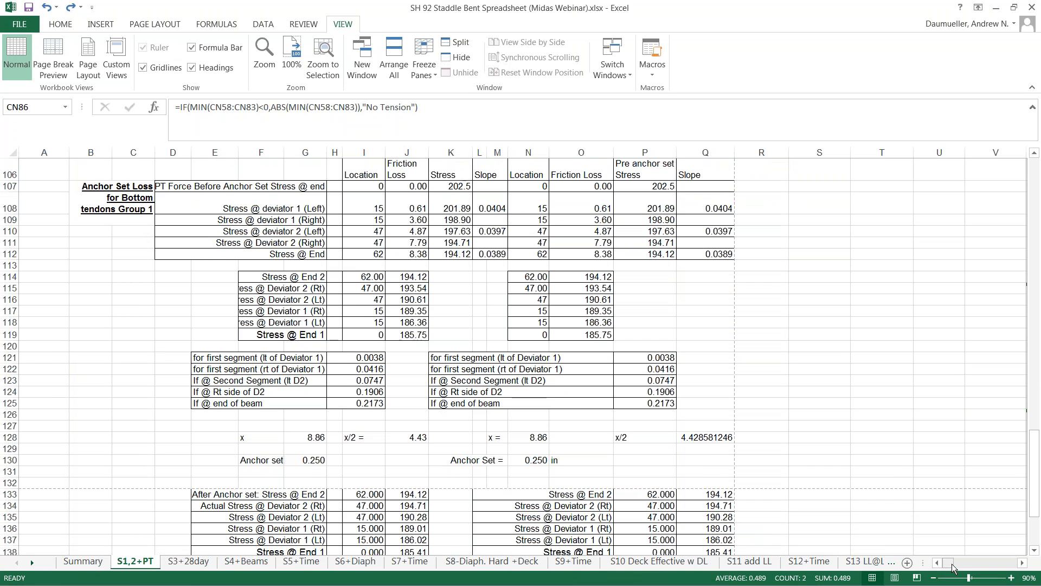
left_click_drag(955, 567, 955, 570)
- Open the S3+28day sheet and highlight the beam age, time at PT and end of S3 entries
scroll(372, 496, "up", 8)
mouse_move(386, 481)
middle_mouse_down()
mouse_move(268, 346)
mouse_move(242, 351)
mouse_move(340, 301)
middle_mouse_up()
middle_click_drag(122, 302, 113, 304)
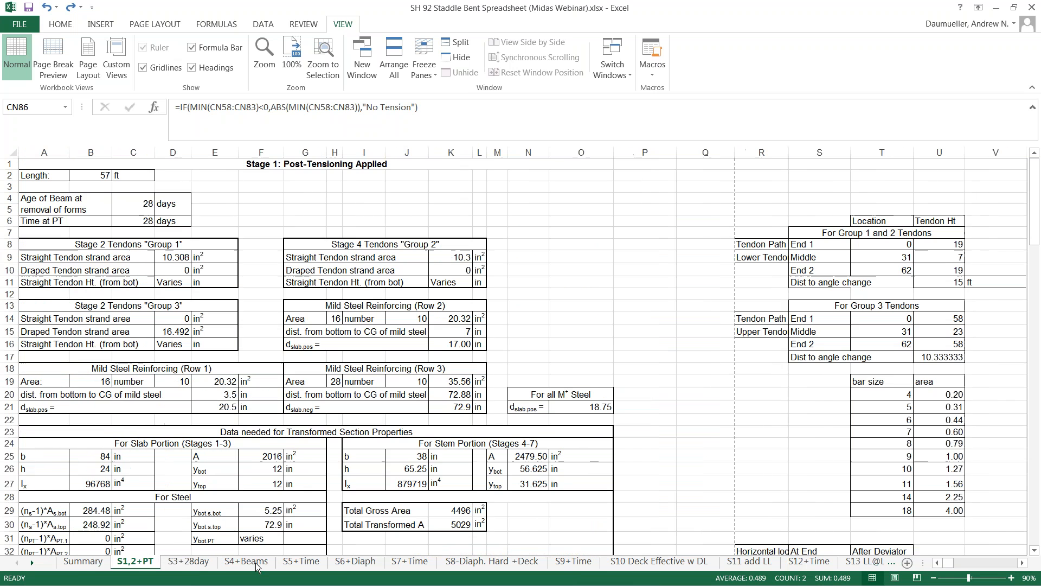
left_click(183, 562)
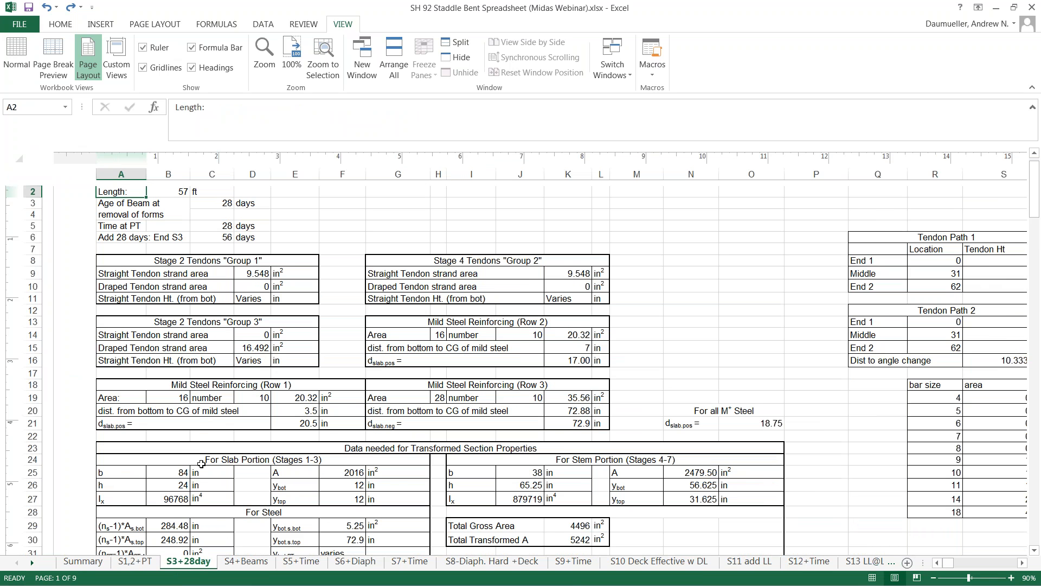
scroll(235, 455, "up", 2)
scroll(219, 340, "down", 3)
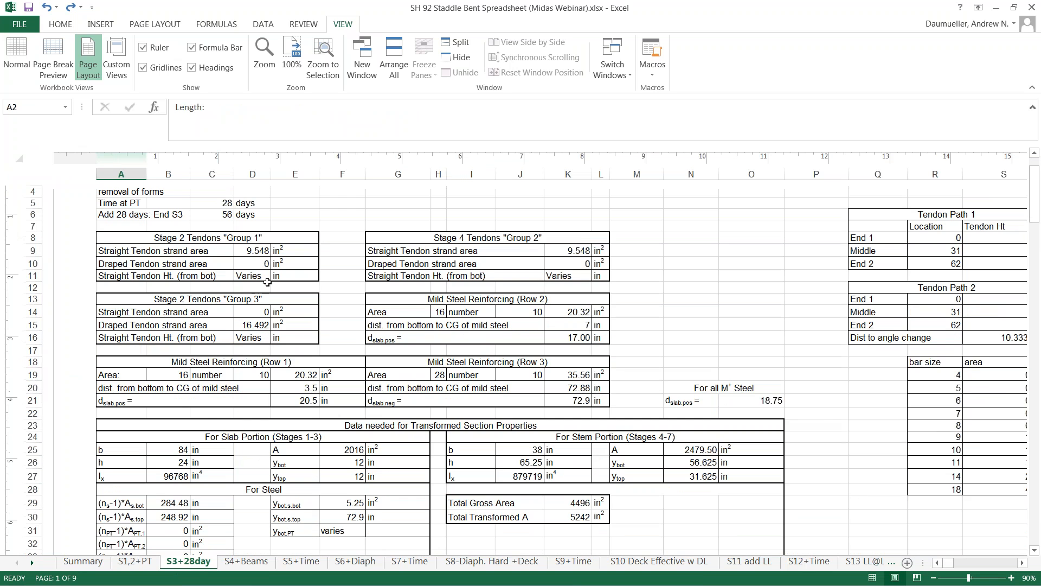
scroll(240, 299, "up", 2)
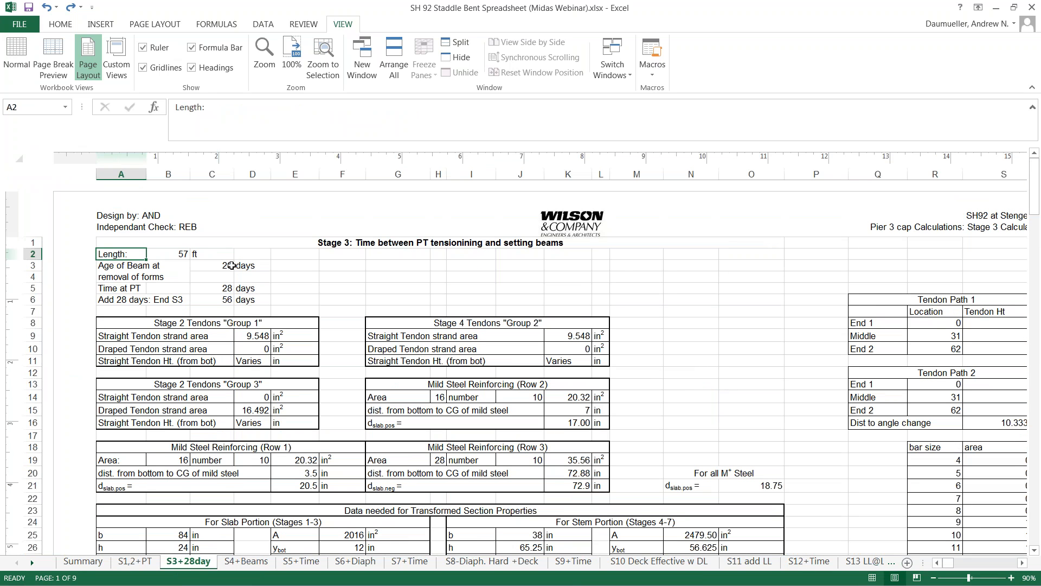
left_click_drag(222, 266, 228, 302)
- Look through the Stage 3 section data and node table down to the shrinkage, creep and PT steel relaxation loss calculations
scroll(536, 364, "down", 2)
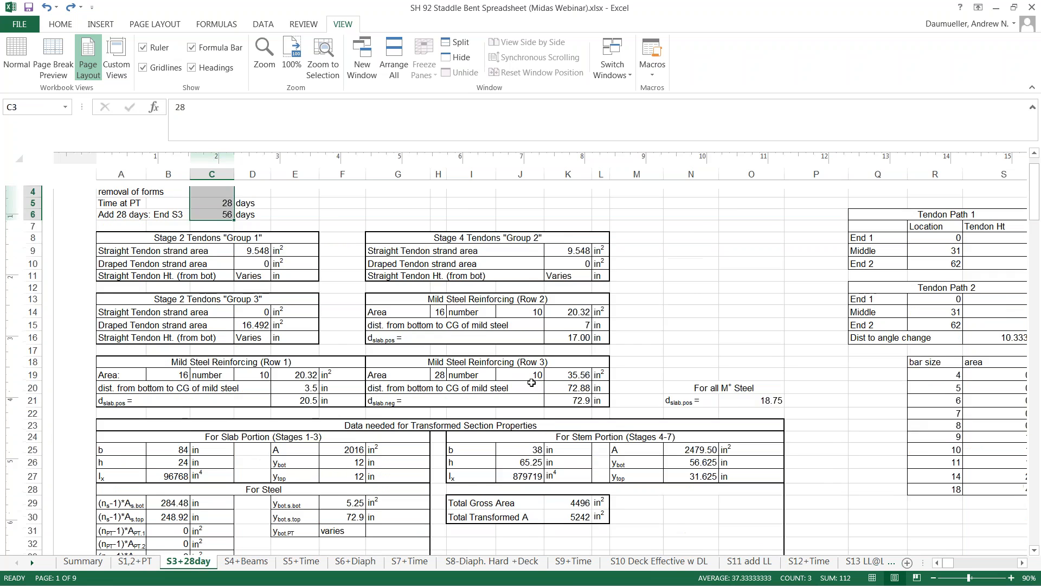
scroll(530, 383, "down", 4)
scroll(530, 388, "down", 20)
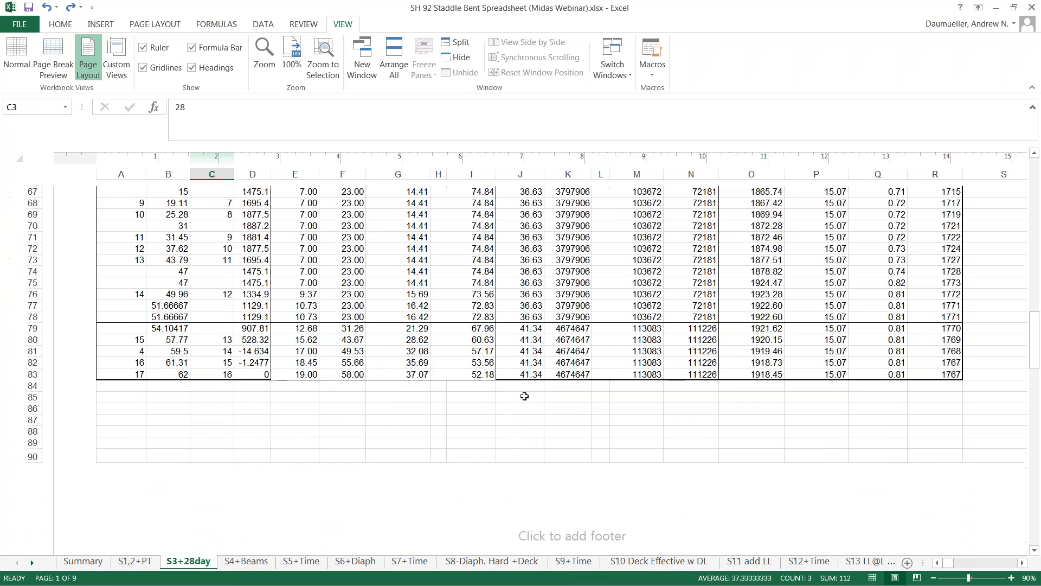
scroll(472, 412, "down", 5)
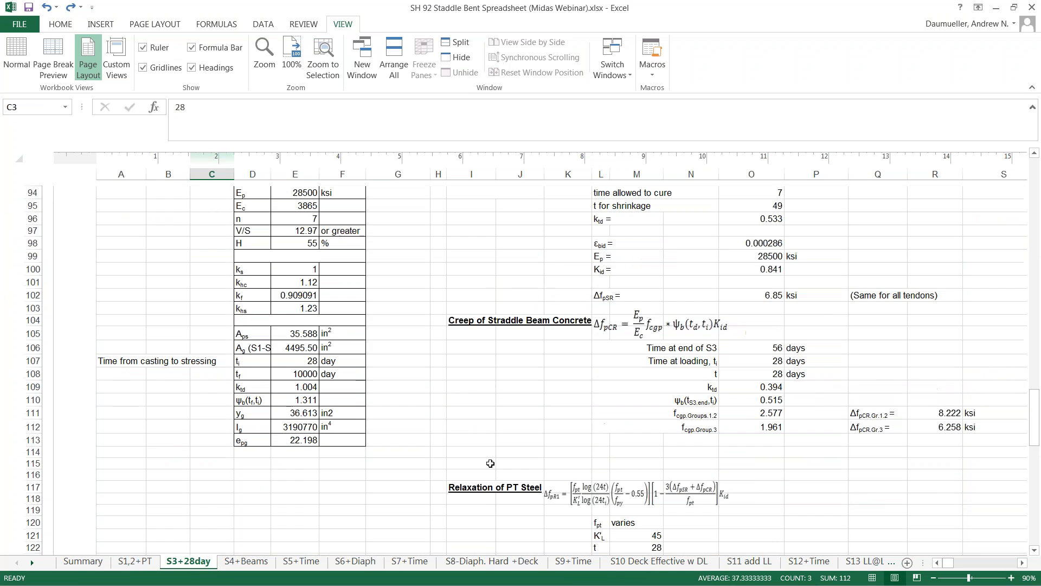
- Return to the Stage 3 node table and examine its moments before beams set and maximum stress columns
scroll(480, 434, "down", 1)
scroll(563, 369, "up", 1)
scroll(562, 369, "up", 12)
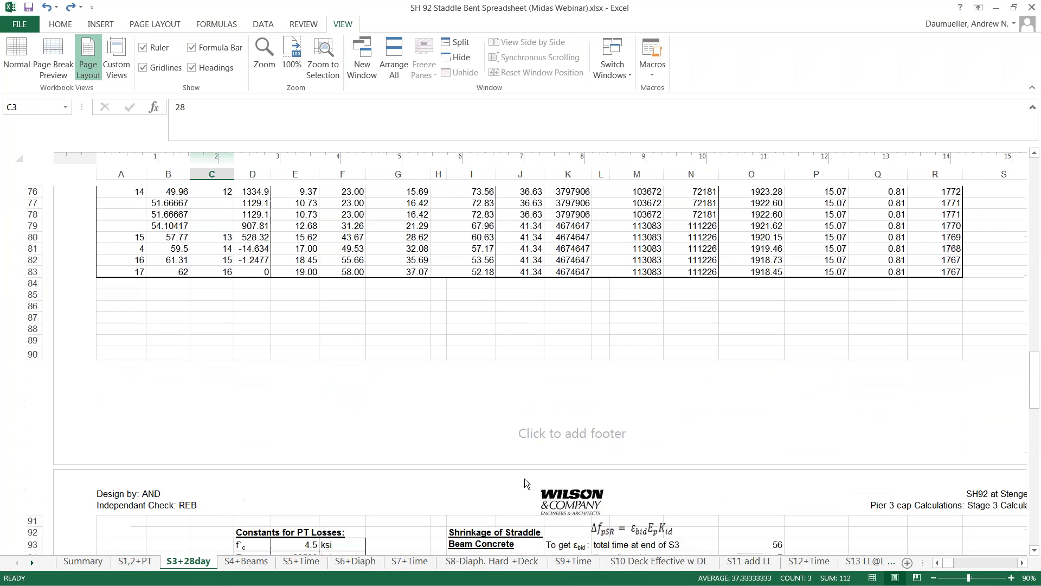
scroll(552, 419, "up", 3)
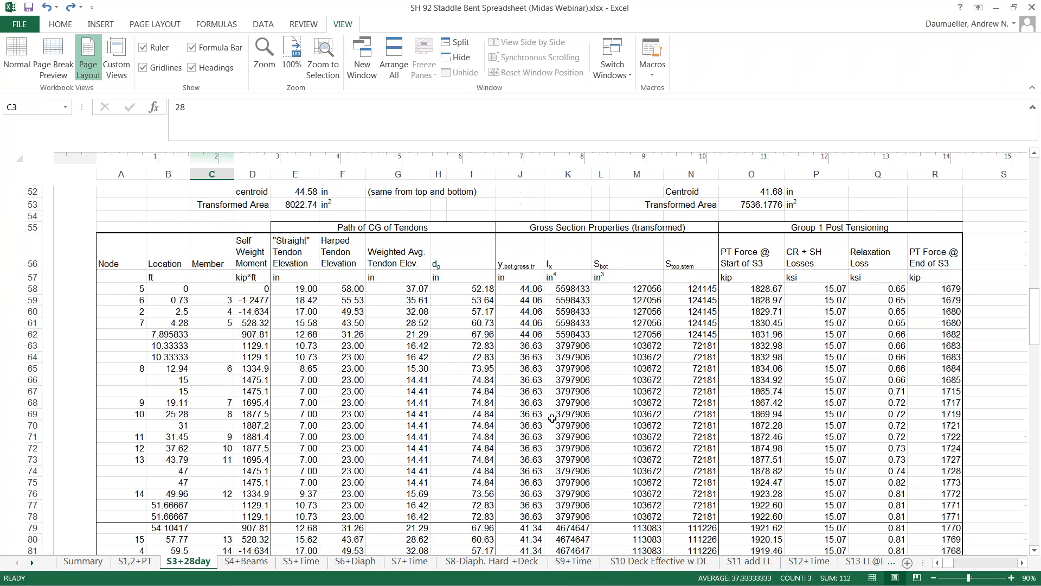
left_click(994, 562)
left_click(997, 562)
left_click(997, 561)
left_click(956, 561)
left_click(952, 561)
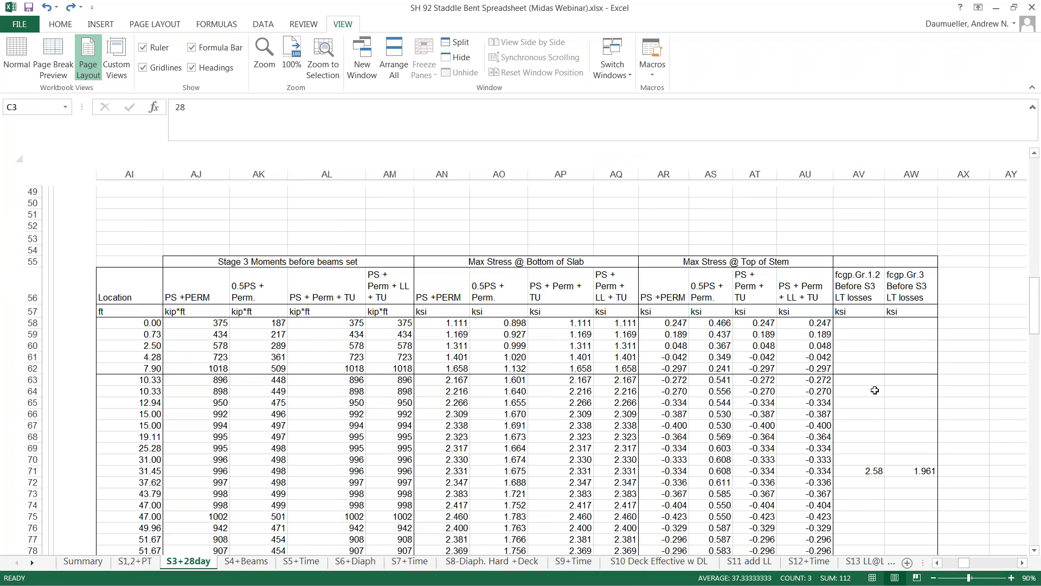
scroll(875, 391, "down", 1)
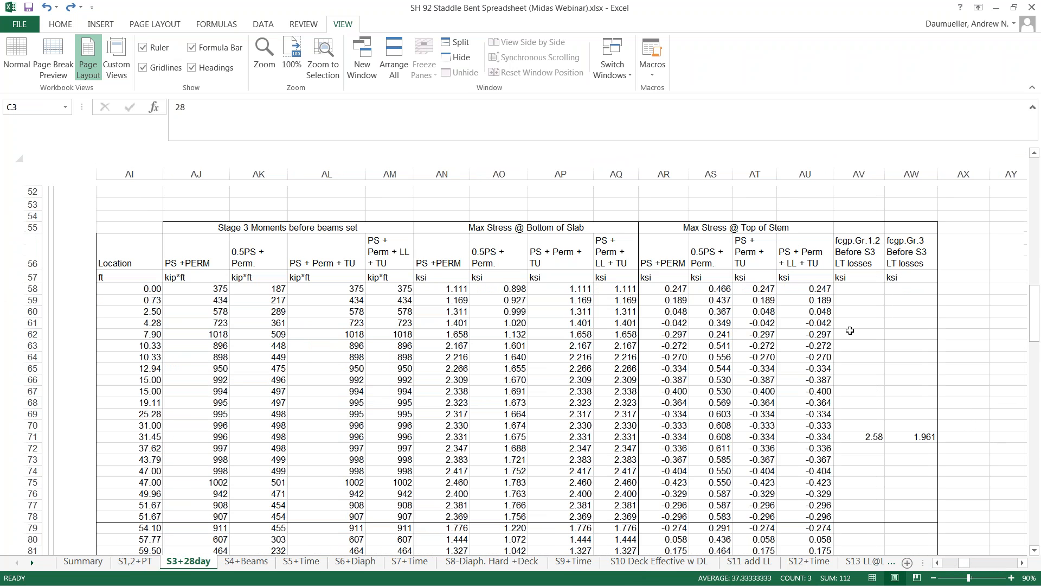
- Review the Group 3 Post Tensioning columns and the changes in P and M for Stage 3
left_click(938, 563)
left_click(937, 564)
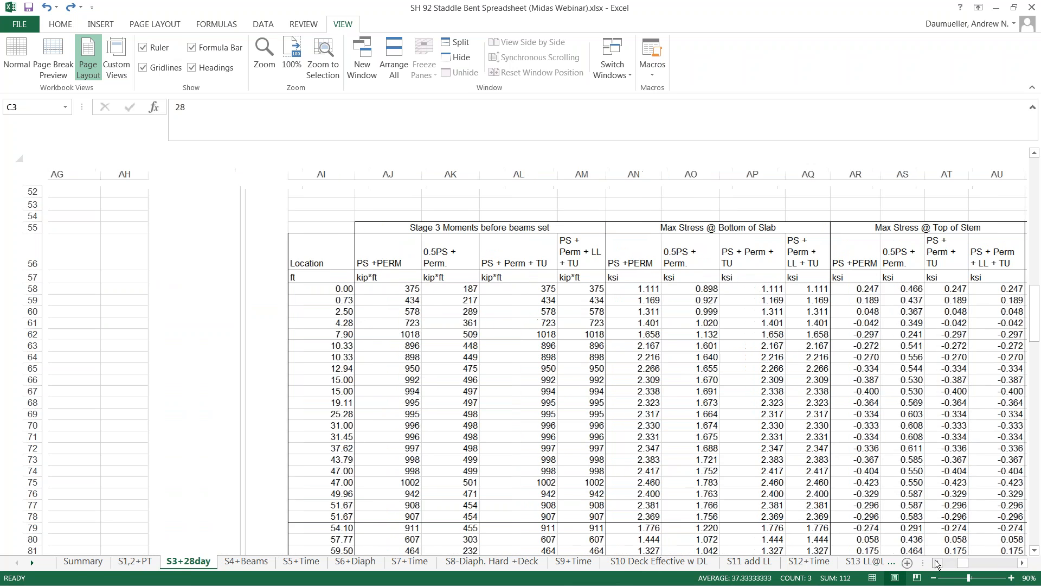
left_click(937, 563)
scroll(651, 374, "down", 1)
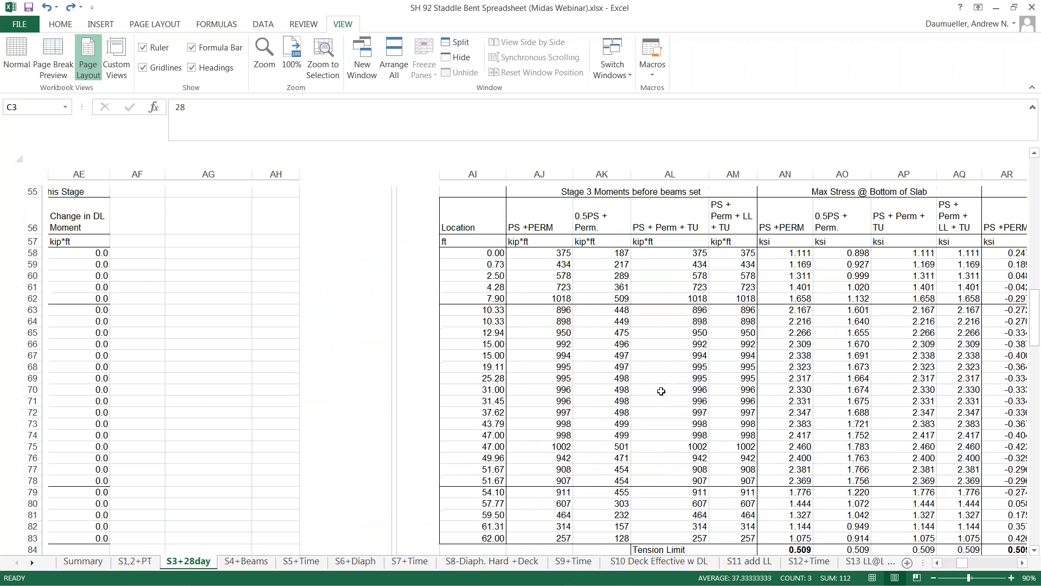
left_click(937, 561)
left_click(937, 561)
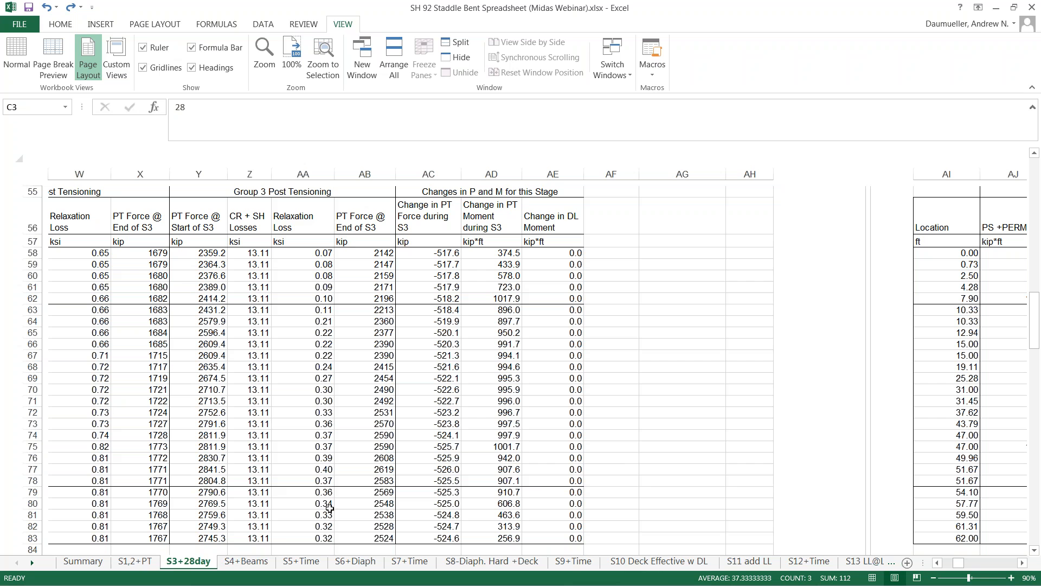
- Look over the input data on the S6+Diaph and S8-Diaph. Hard +Deck sheets
left_click(354, 562)
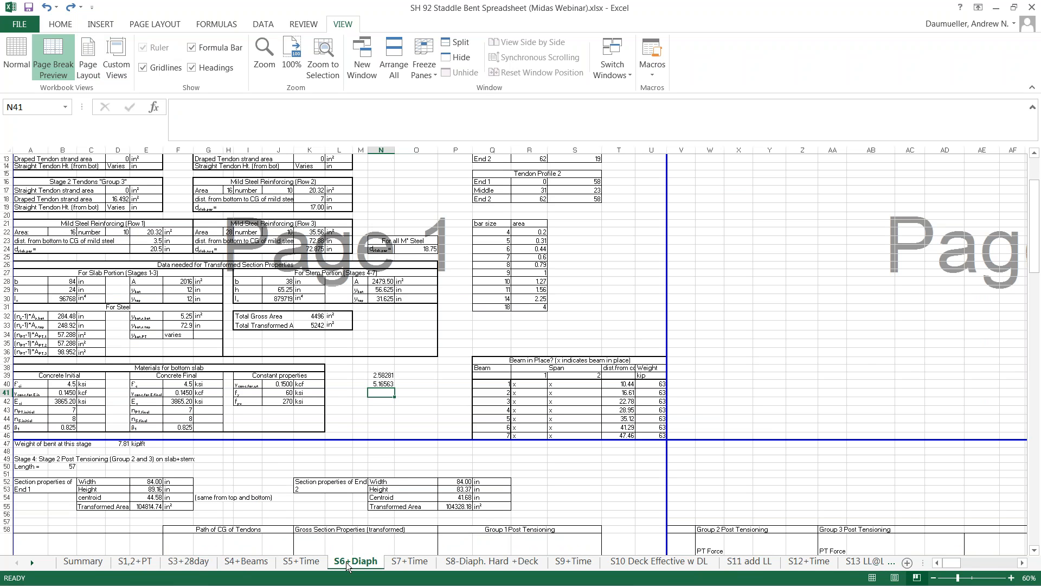
left_click(500, 564)
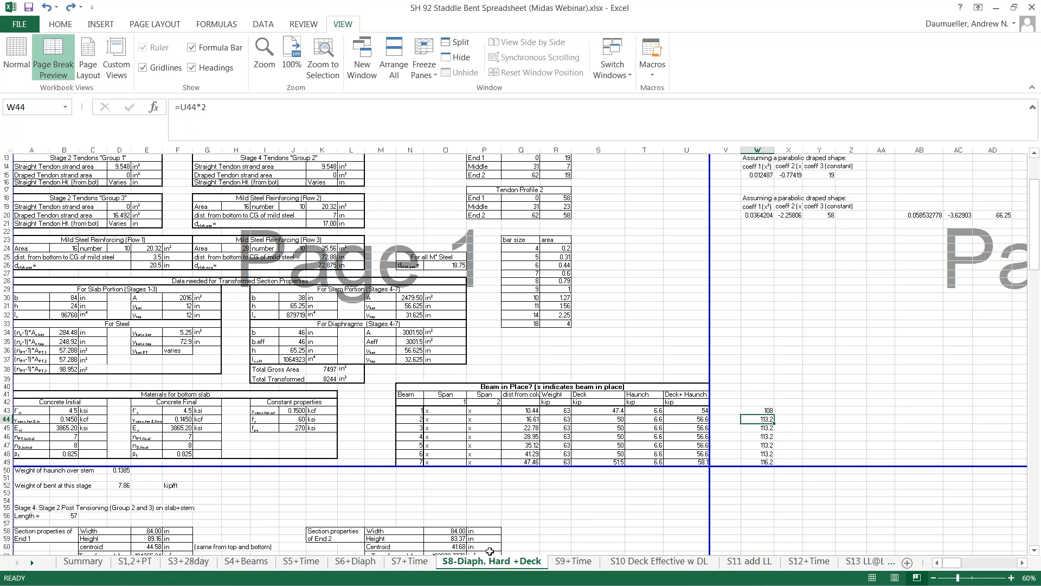
- Open the Ledge Reinforcement sheet at 100% zoom and review its distribution width and shear friction reinforcing calculations
left_click(32, 563)
left_click(32, 563)
left_click(32, 563)
left_click(32, 563)
left_click(32, 563)
left_click(32, 564)
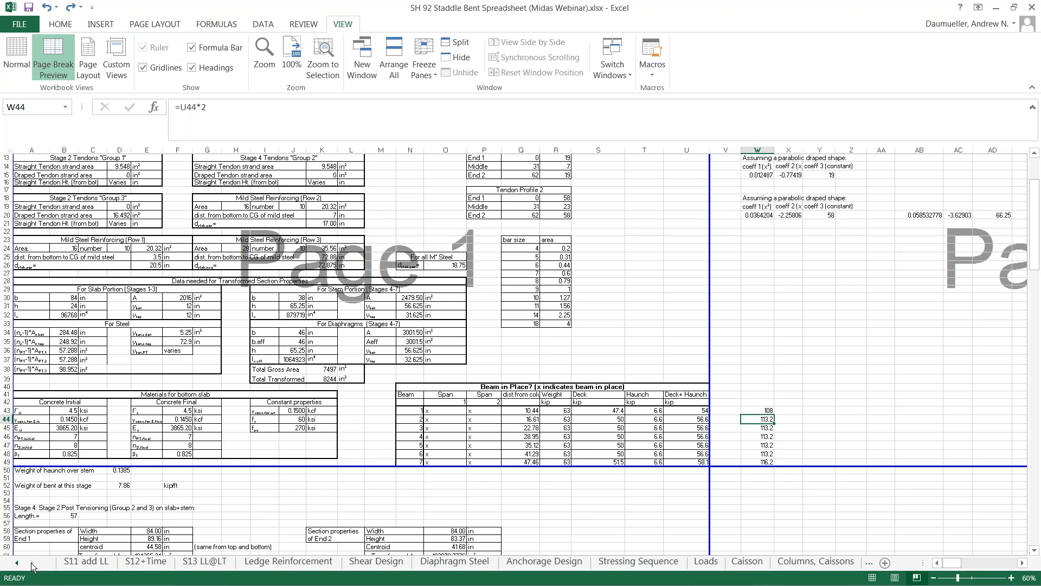
left_click(305, 563)
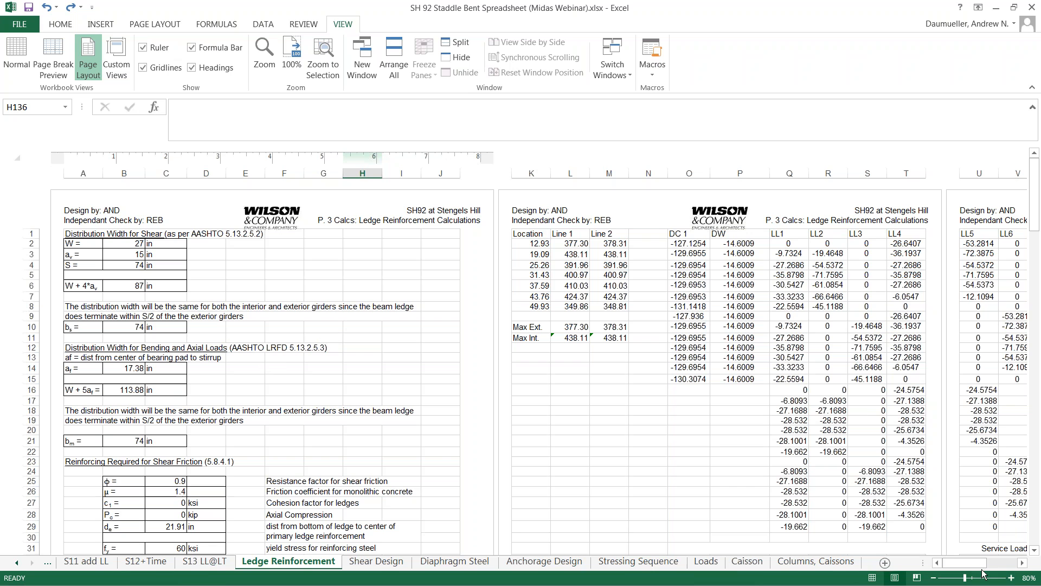
left_click(1012, 578)
left_click(1011, 578)
middle_click_drag(761, 415, 312, 368)
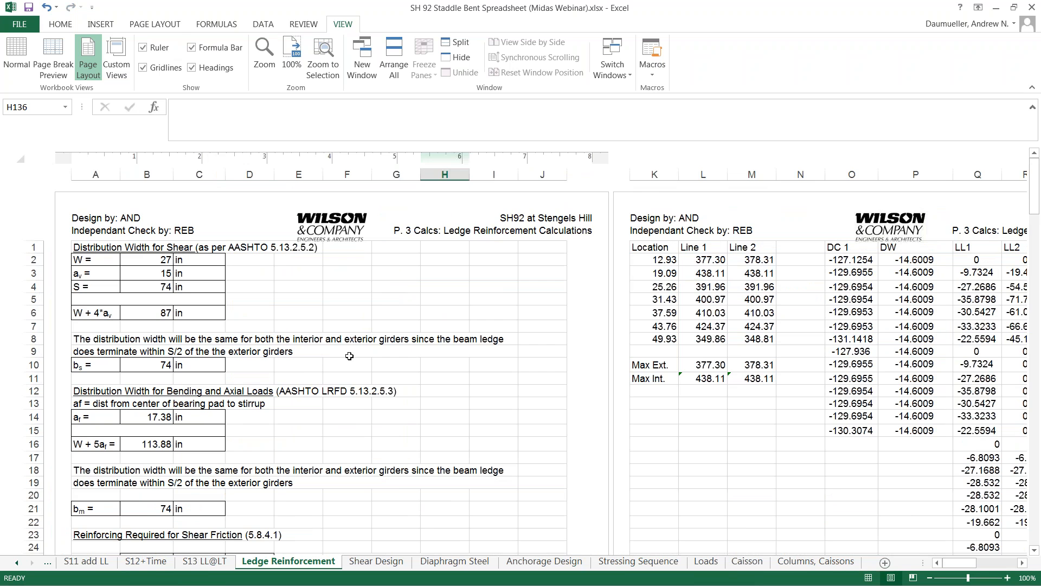
scroll(352, 356, "down", 2)
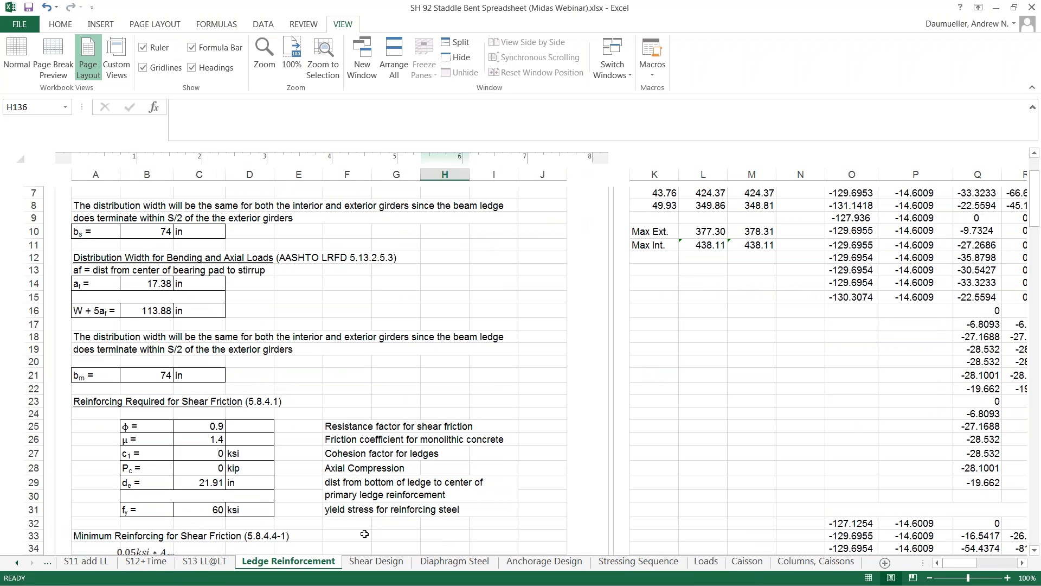
- Open the Shear Design sheet and examine the maximizing shear, maximizing torsion, tendon elevation and Vp columns
left_click(376, 561)
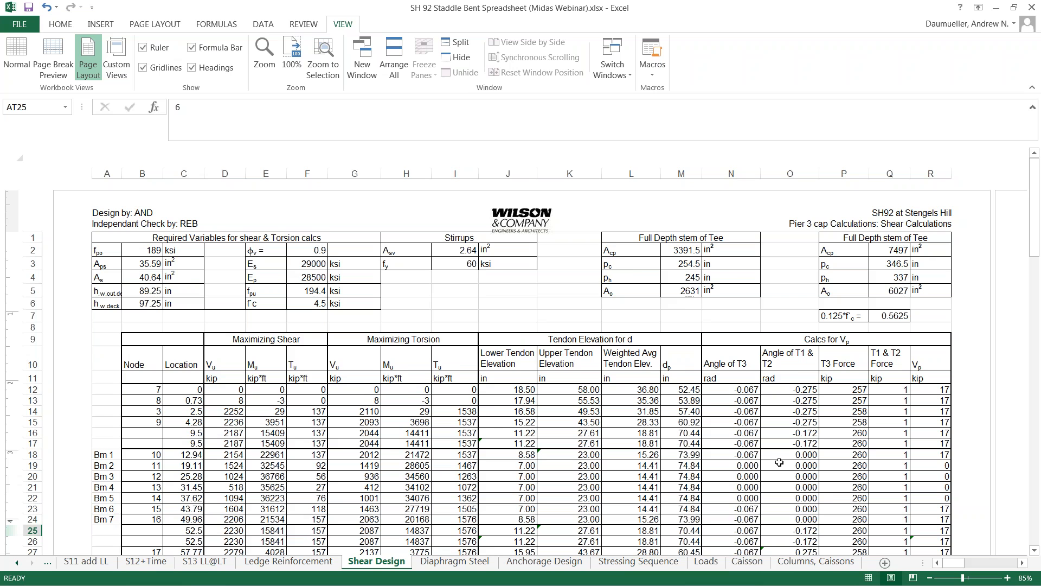
scroll(778, 463, "down", 2)
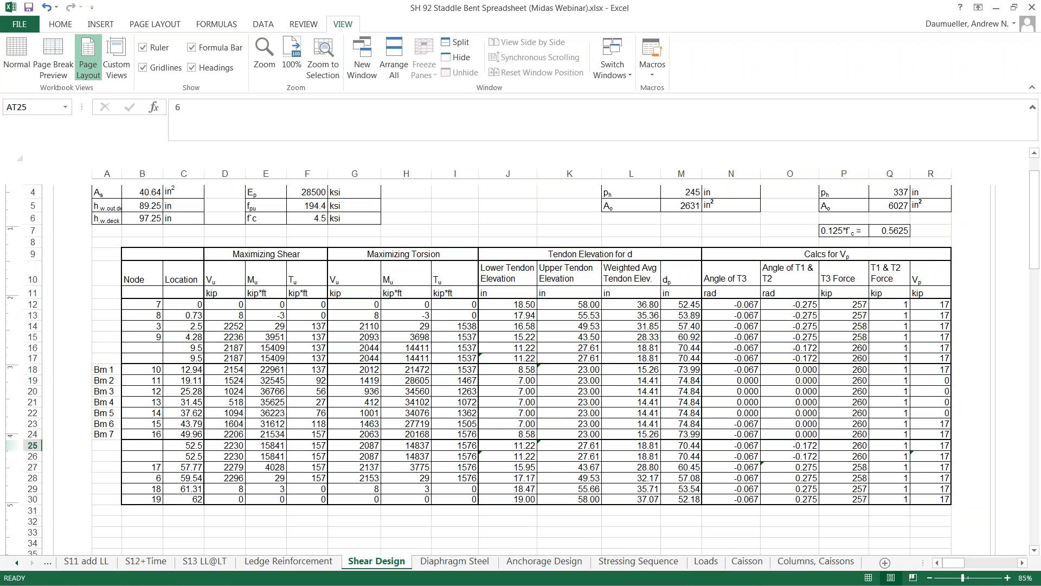
left_click(1023, 563)
left_click(1023, 563)
left_click(1023, 563)
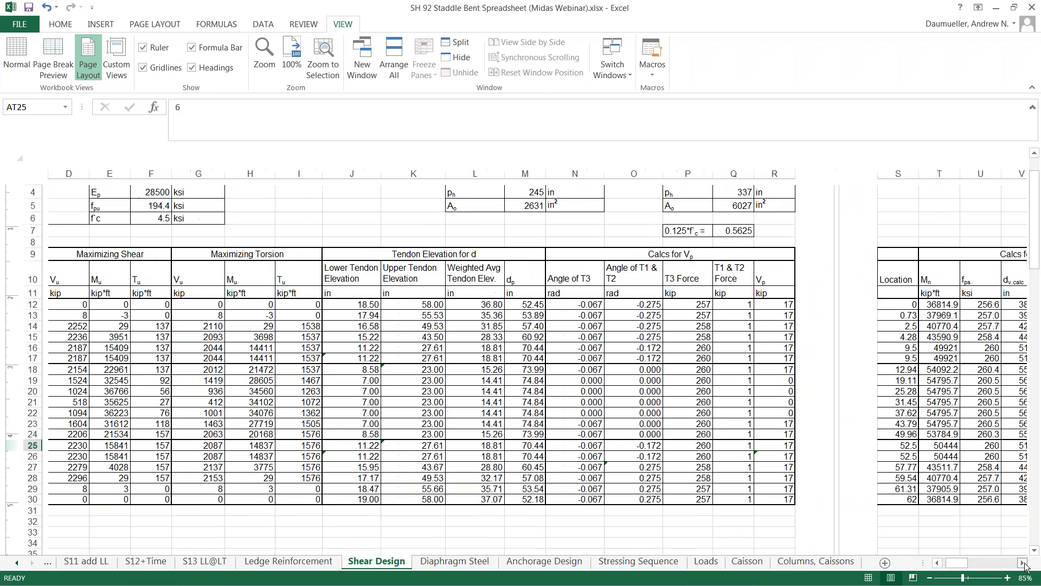
left_click(1023, 563)
left_click(1023, 563)
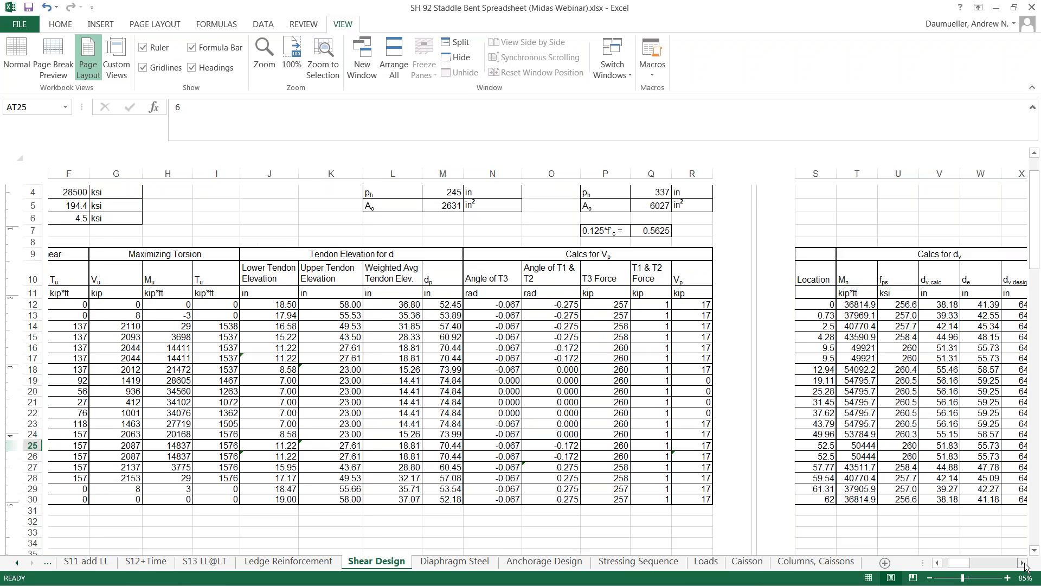
- Examine the Required Shear Reinforcing table for load cases maximizing Vu, including the actual spacing and capacity columns
left_click(1024, 564)
left_click(1023, 564)
left_click(1023, 564)
left_click(1024, 564)
left_click(1024, 564)
left_click(1024, 564)
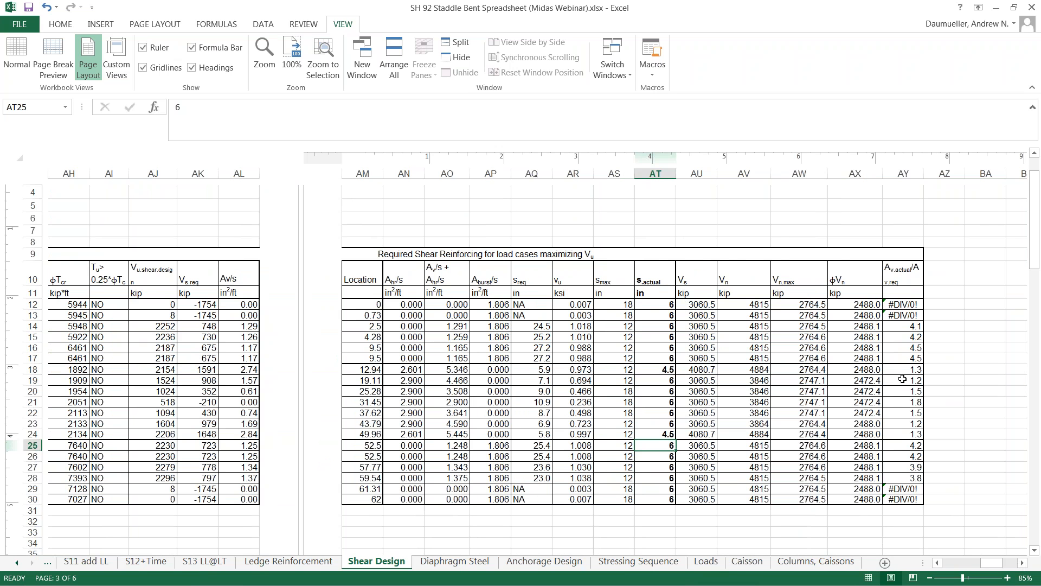
scroll(903, 379, "down", 2)
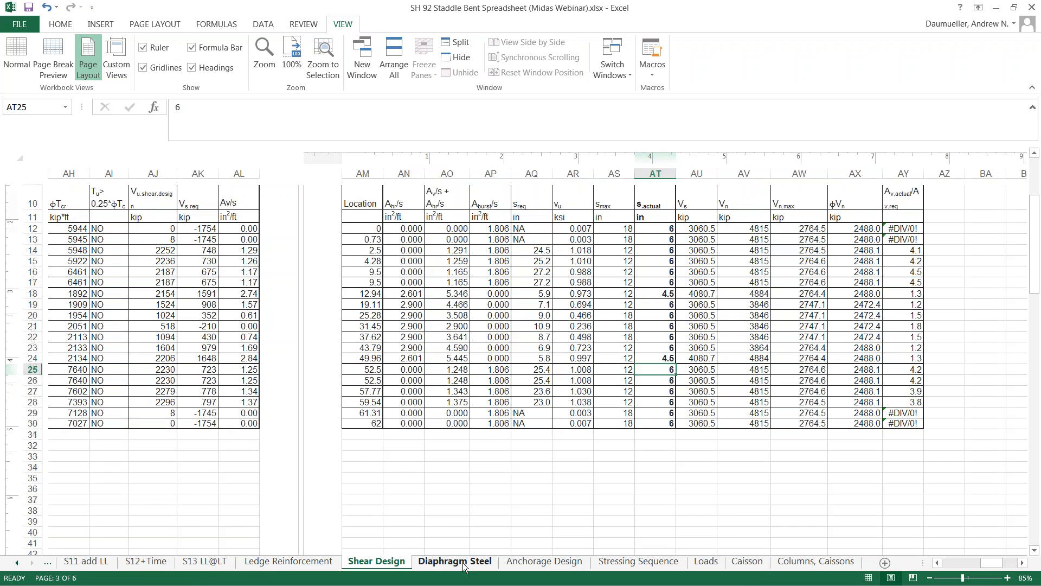
- Open the Diaphragm Steel sheet, highlight the restraint moment and depth d values, and look through the diaphragm calculations
left_click(455, 562)
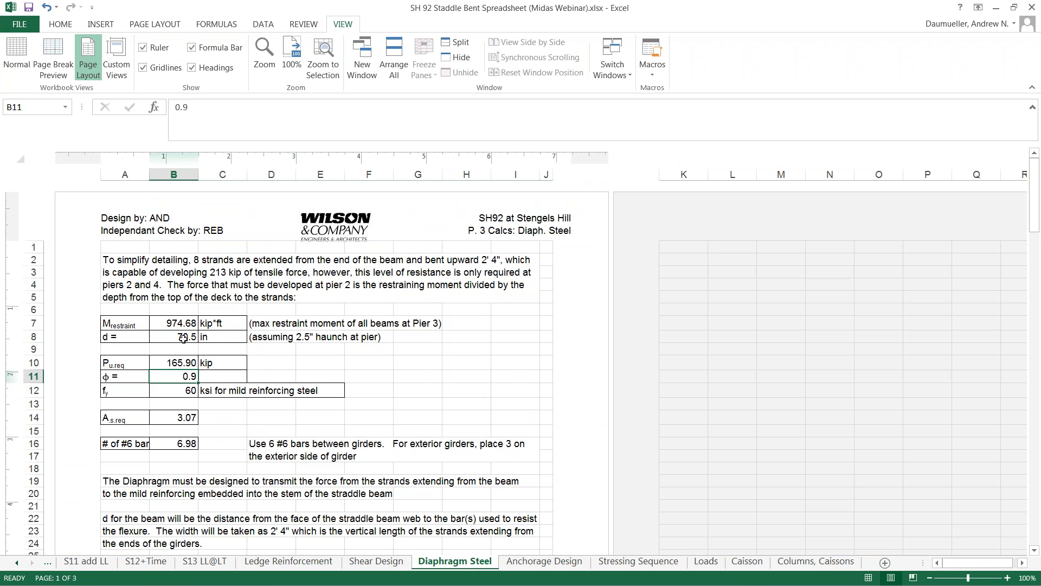
left_click_drag(184, 321, 187, 337)
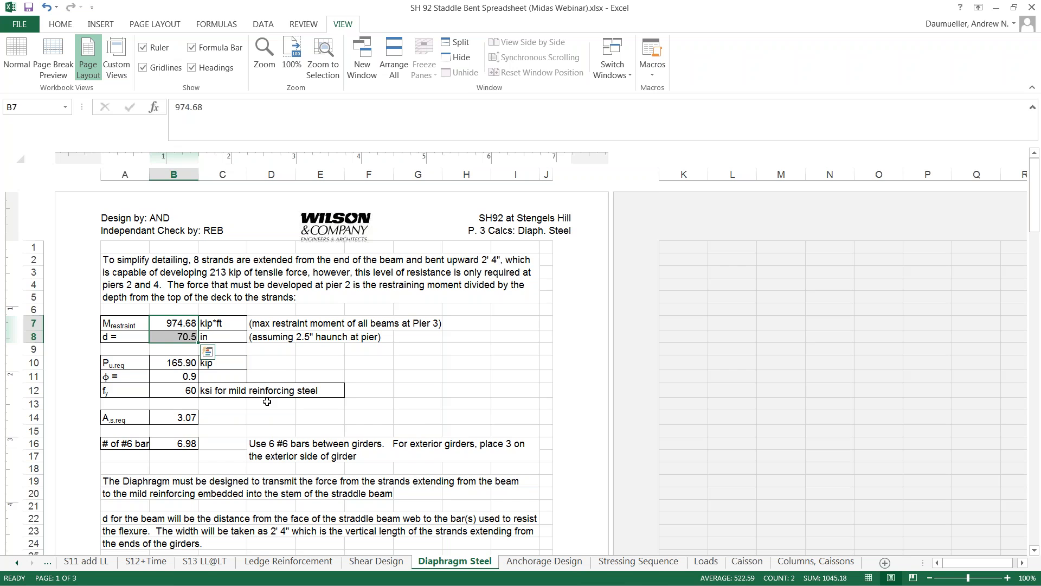
scroll(267, 401, "down", 5)
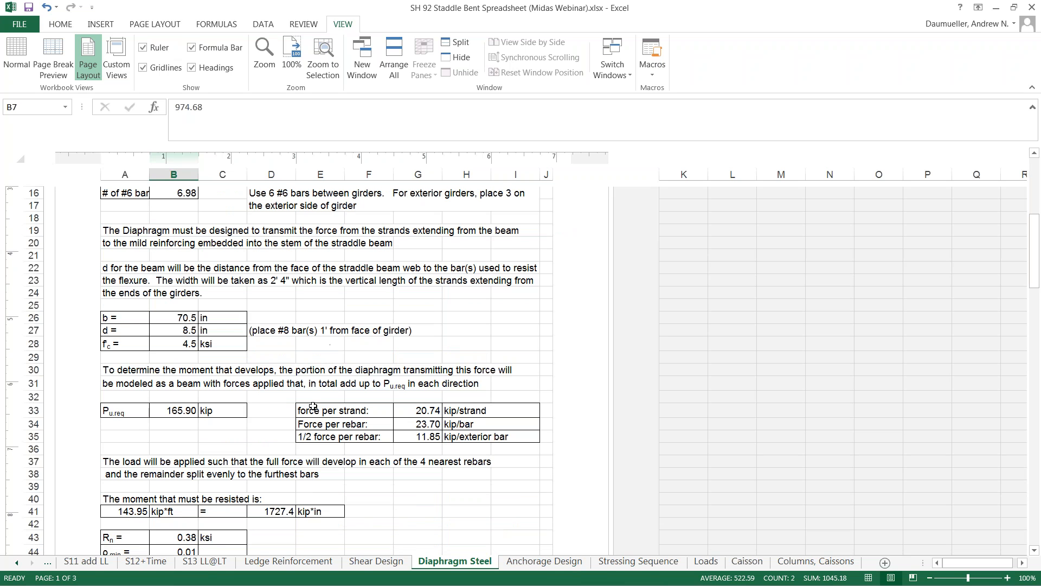
scroll(313, 406, "down", 5)
scroll(416, 385, "down", 5)
scroll(394, 428, "up", 10)
scroll(394, 428, "up", 5)
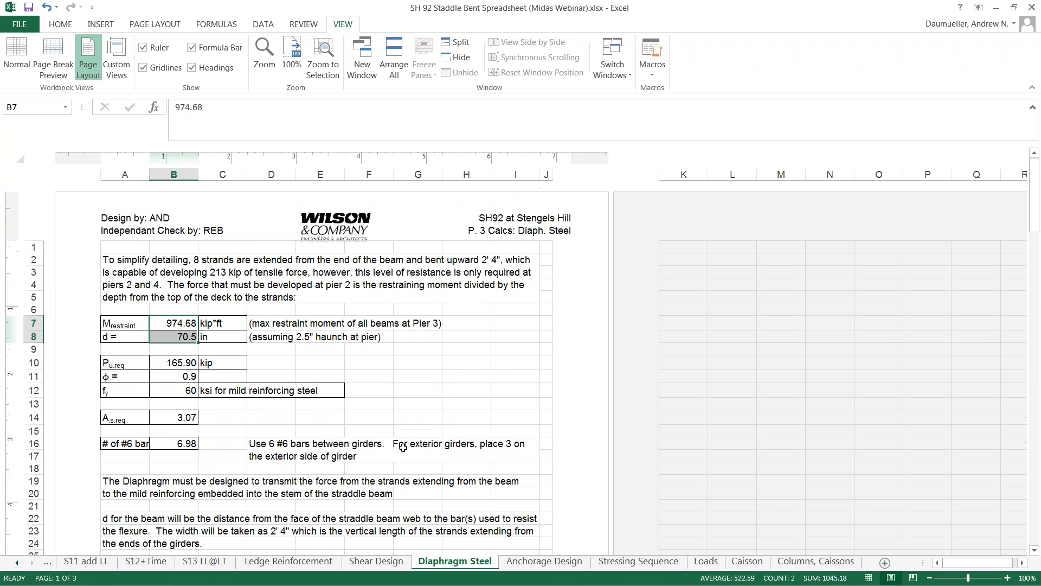
- Open the Anchorage Design sheet and look through the anchorage zone forces down to the strut and tie model solution
left_click(551, 562)
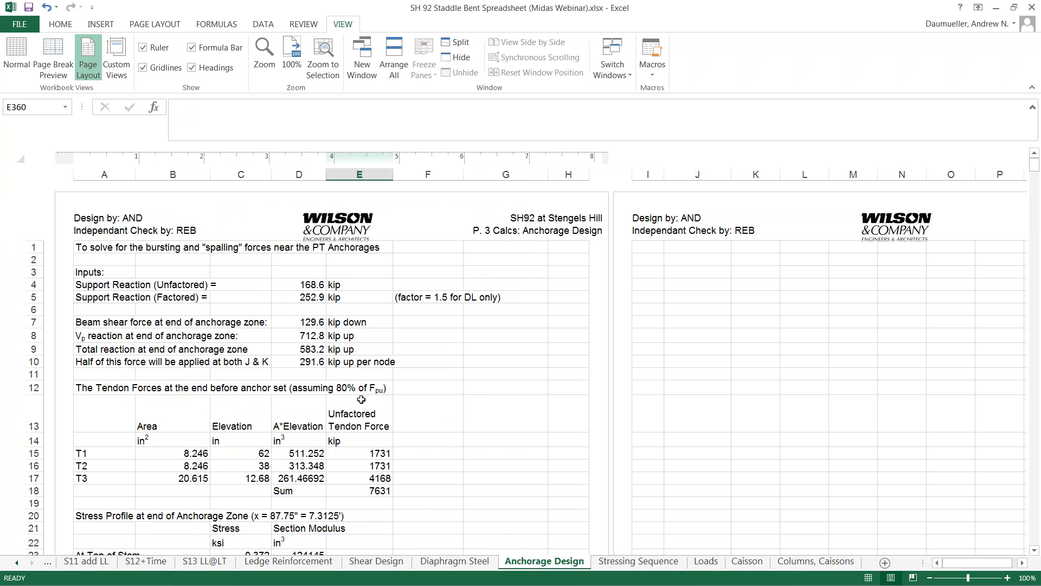
scroll(467, 430, "down", 18)
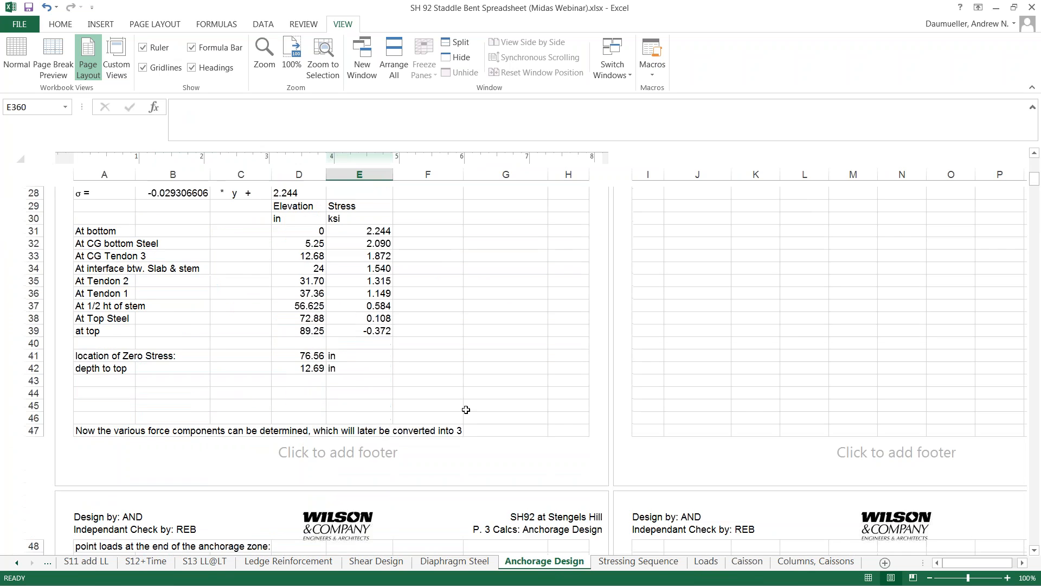
scroll(456, 470, "down", 1)
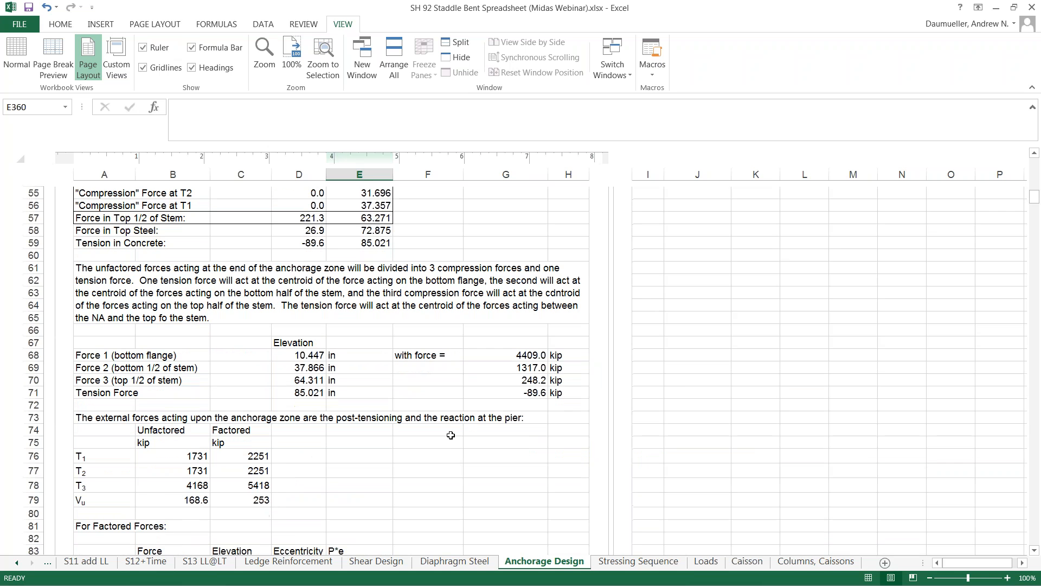
scroll(451, 435, "down", 10)
scroll(415, 431, "down", 10)
scroll(398, 414, "down", 1)
scroll(189, 484, "down", 3)
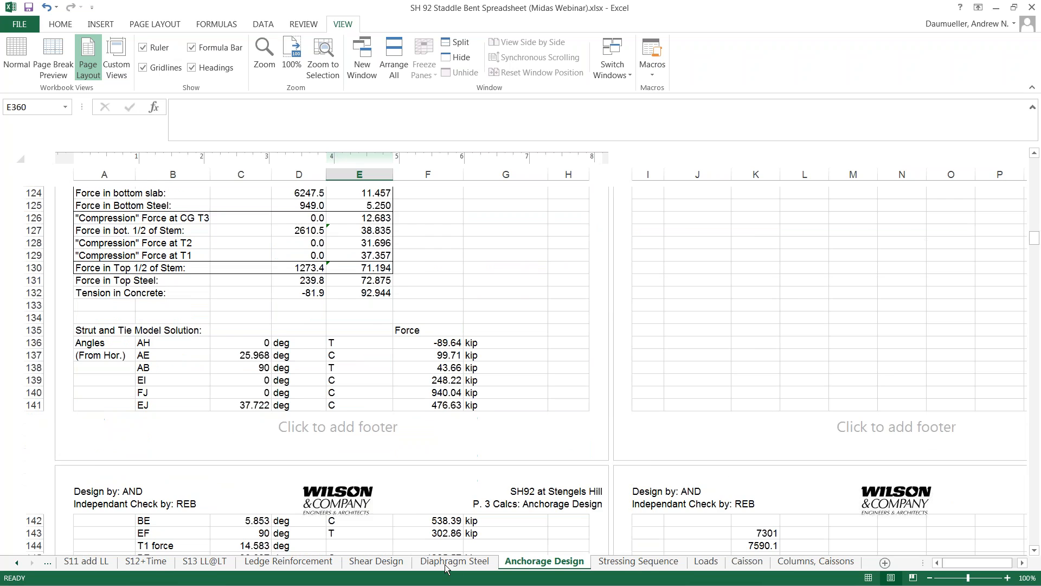
- Open the Stressing Sequence sheet and highlight the marked cells of the tendon pattern in the final stressing case
left_click(663, 564)
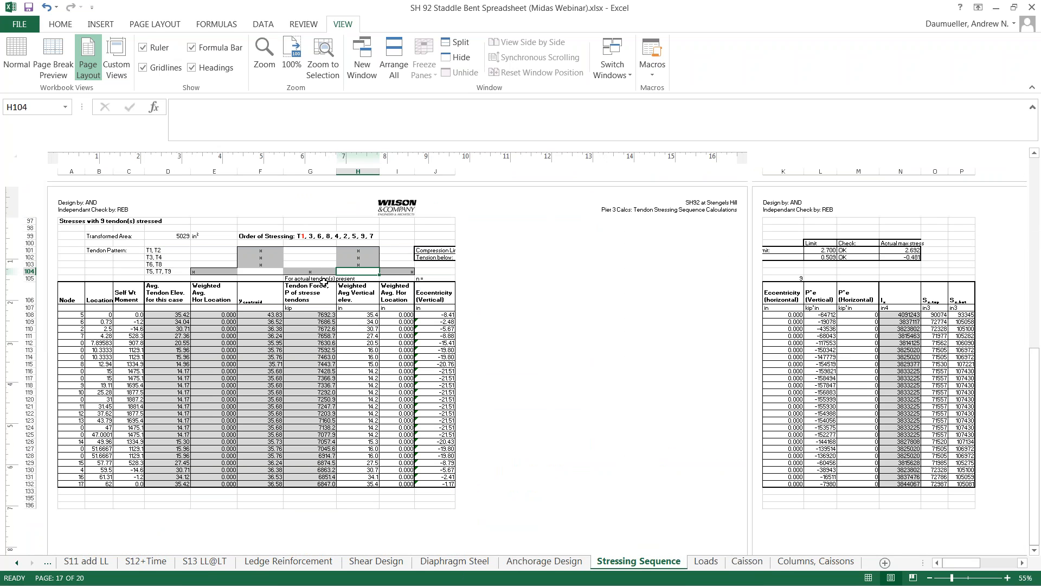
left_click(260, 258)
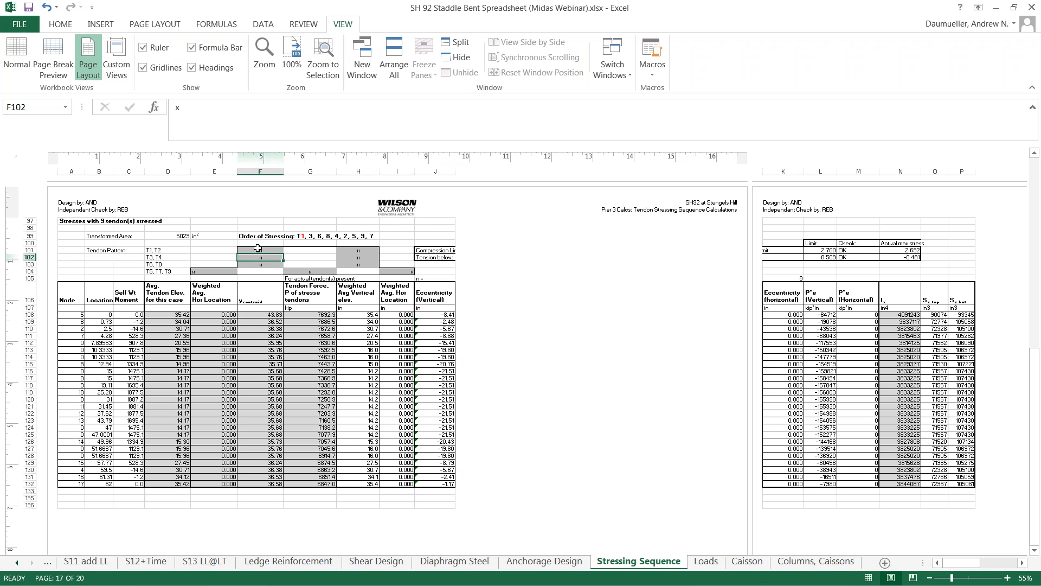
left_click(257, 251)
left_click_drag(257, 250, 212, 279)
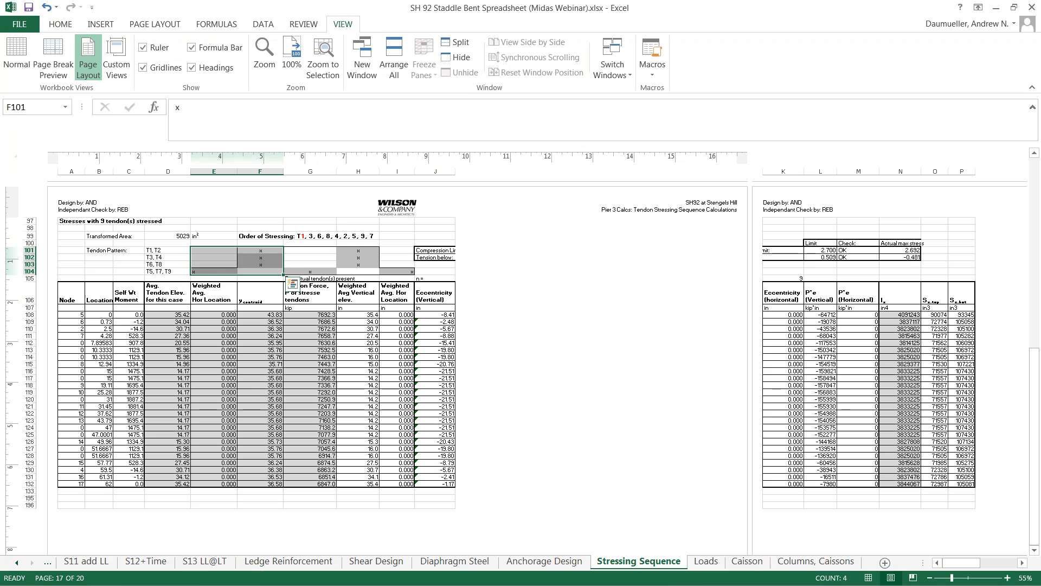
left_click(214, 271)
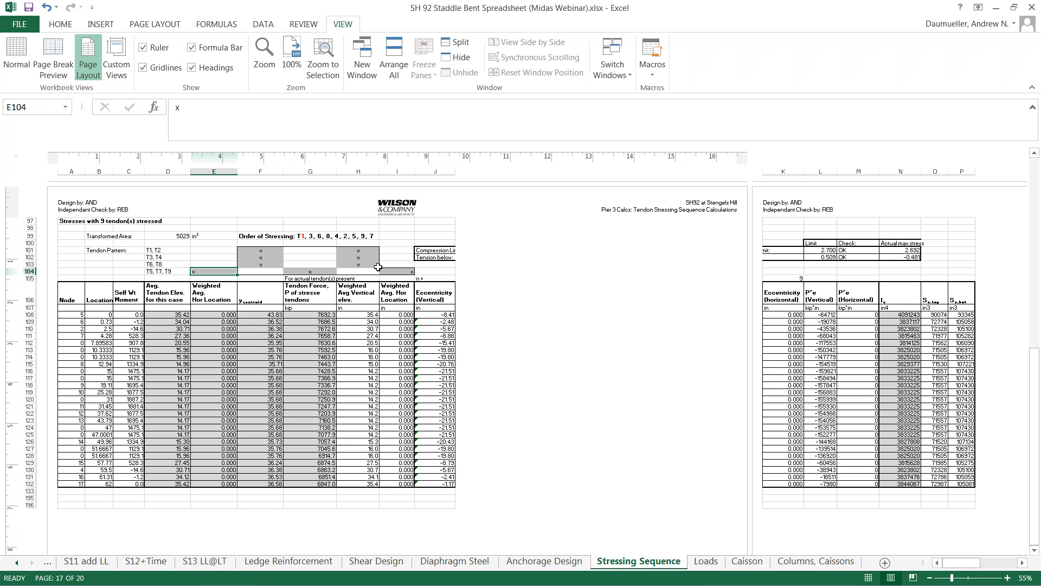
- Clear the x in F101 on the T1, T2 row of the tendon pattern and display the sheet in Page Break Preview
left_click(263, 252)
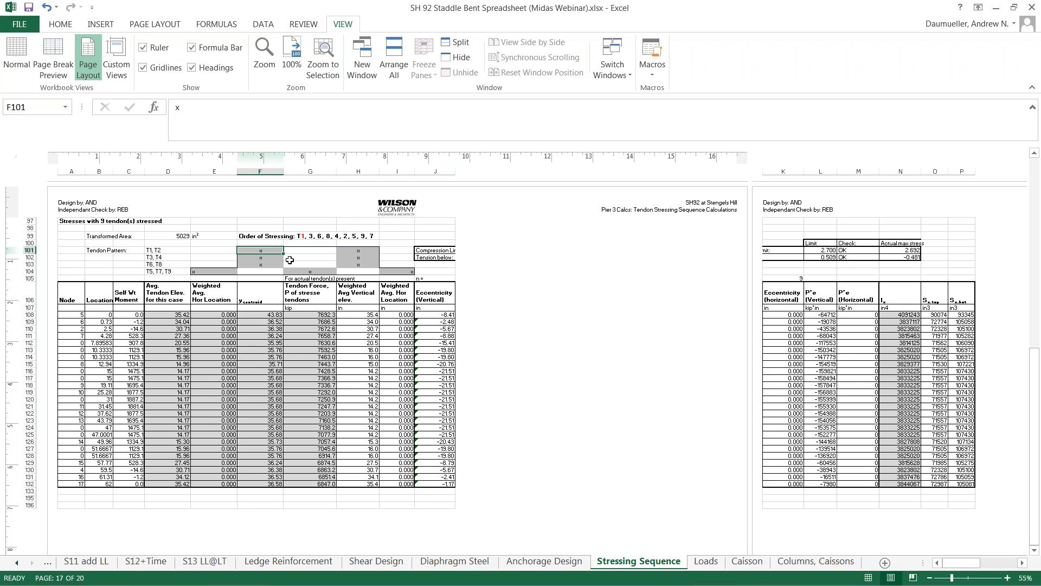
key("Delete")
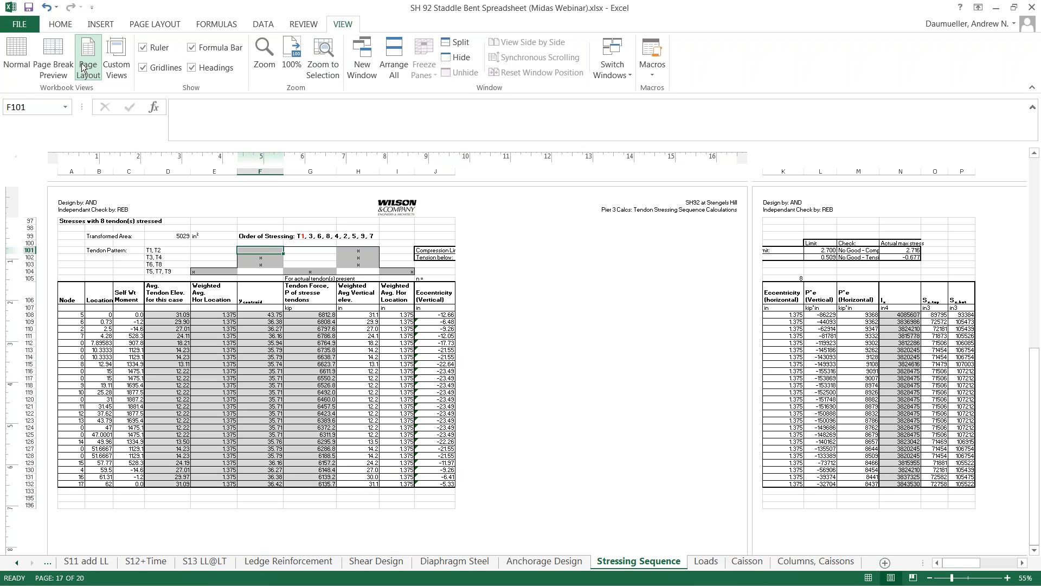
left_click(53, 57)
scroll(237, 198, "up", 1)
scroll(222, 234, "up", 1)
- Restore the x in F101 on the T1, T2 row of the tendon pattern
left_click(233, 243)
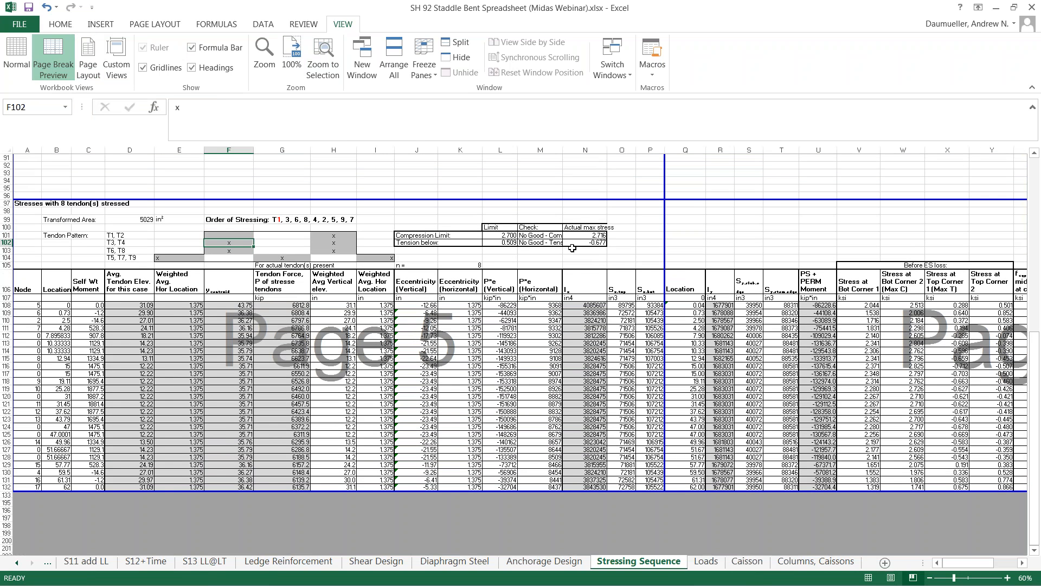
left_click(232, 234)
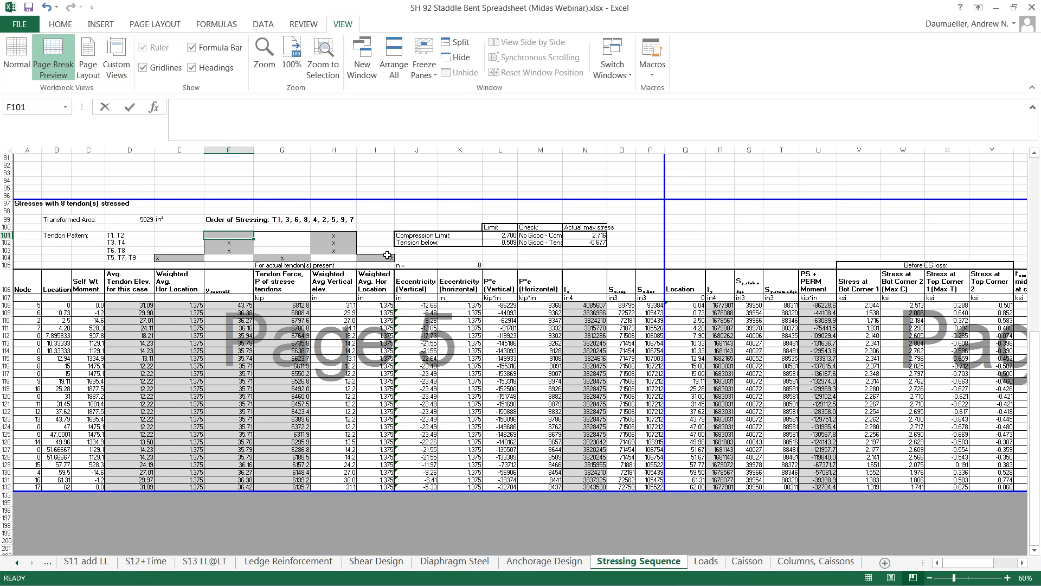
type("x")
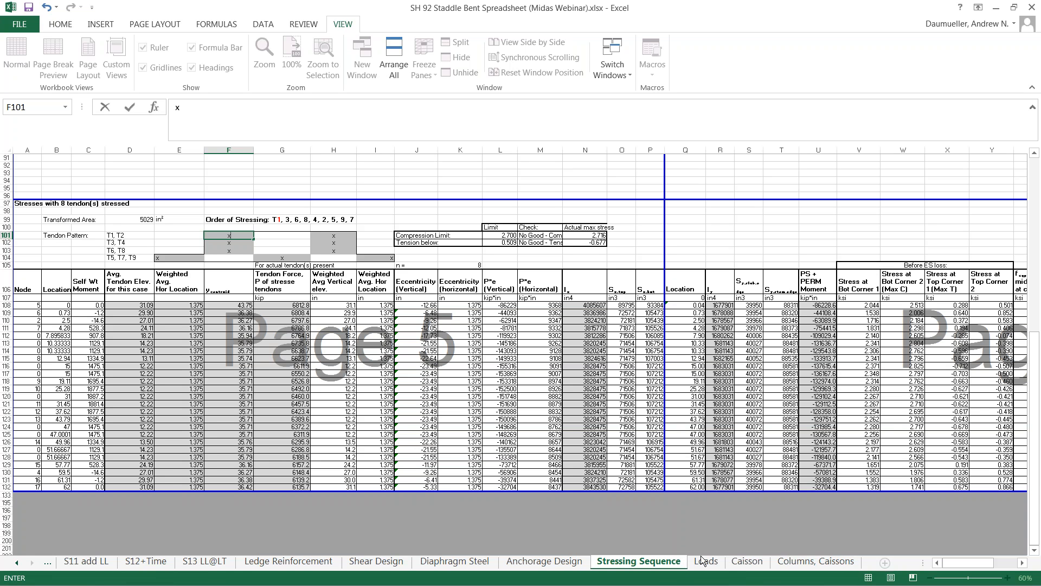
- View the Caisson and Columns, Caissons sheets, then switch to the presentation and advance to the slide on straddle beam design using Midas Civil
left_click(744, 561)
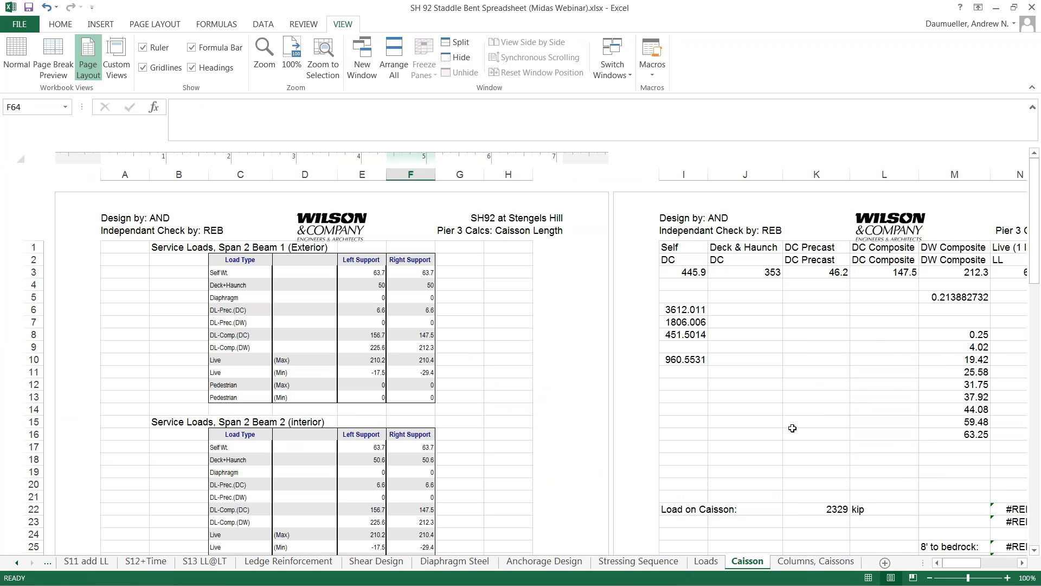
left_click(812, 563)
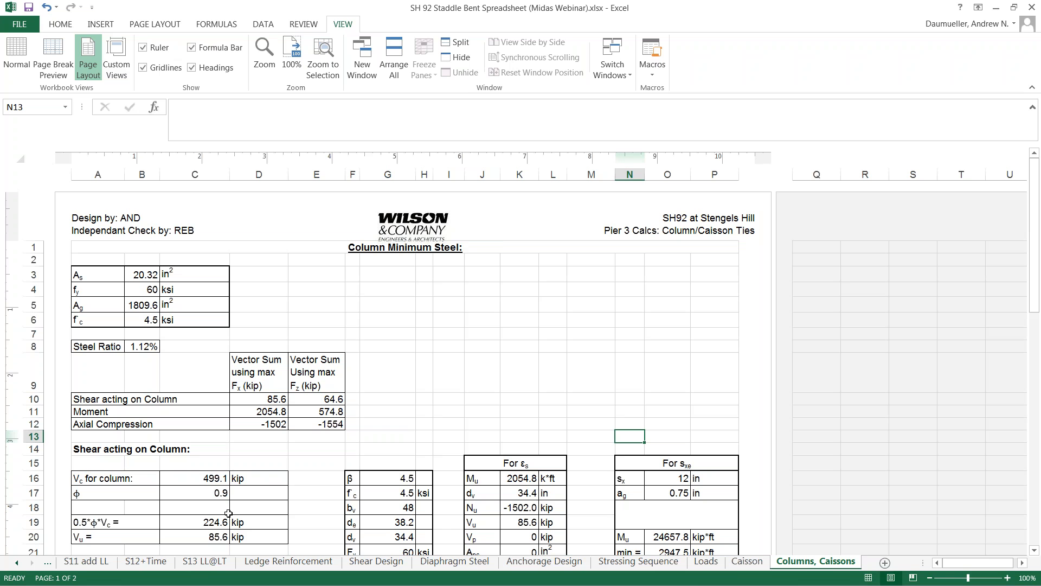
left_click(998, 9)
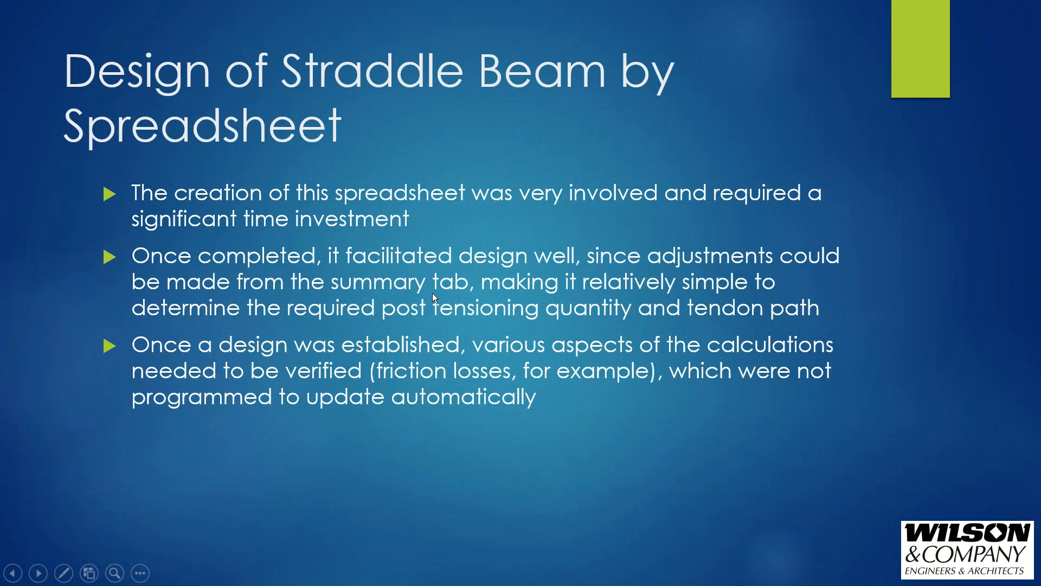
left_click(432, 294)
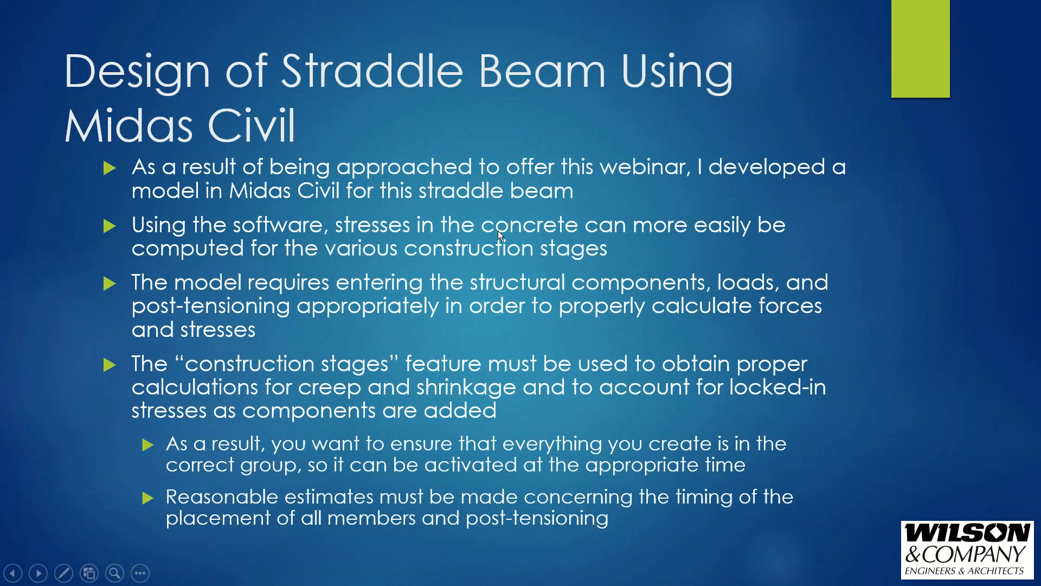
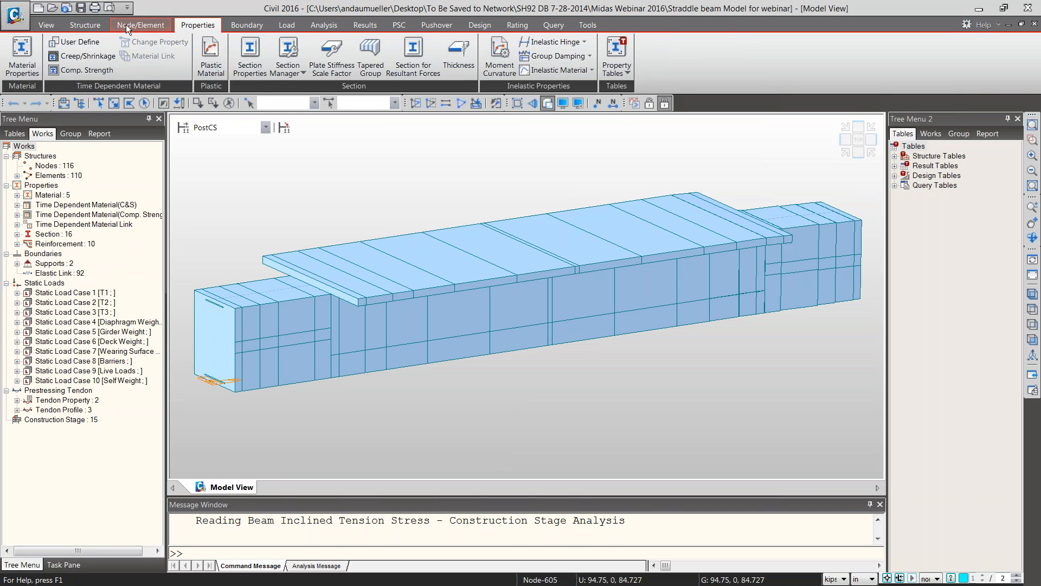
- Open the material properties in Midas Civil, widen the list columns, and go through each material from Concrete to Rebar
left_click(19, 69)
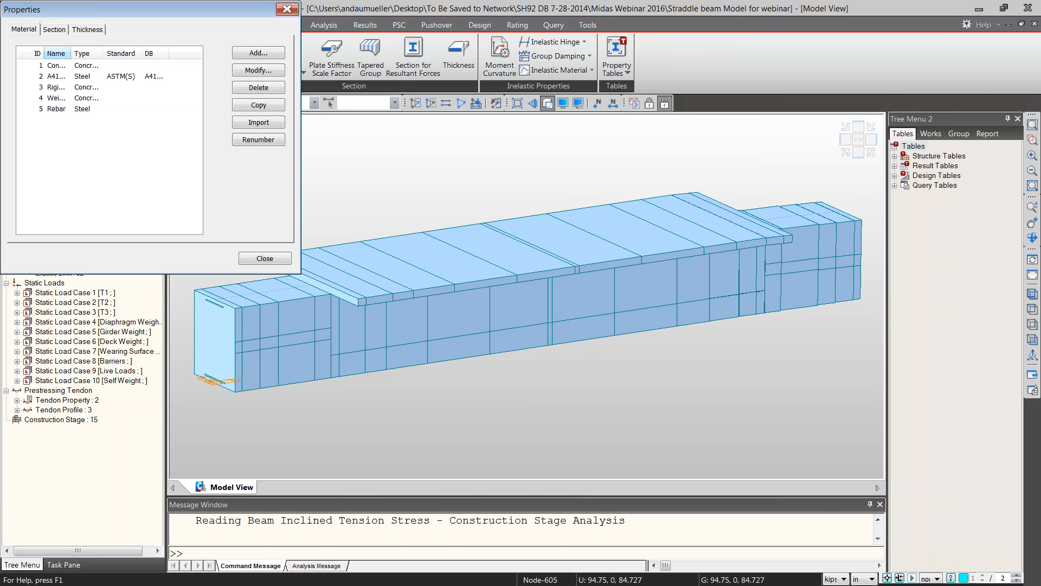
double_click(73, 53)
double_click(135, 53)
left_click(64, 66)
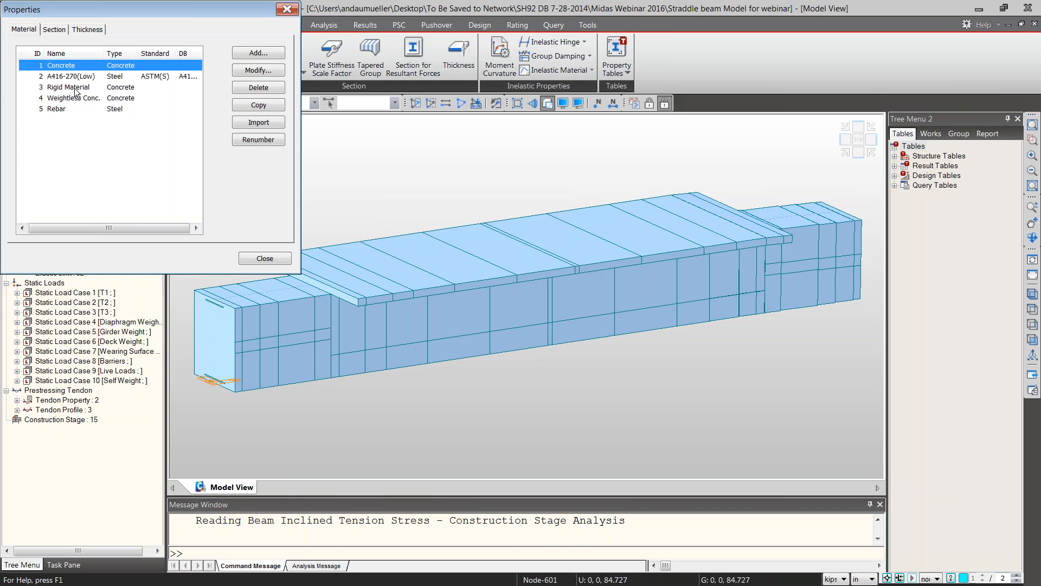
left_click(61, 77)
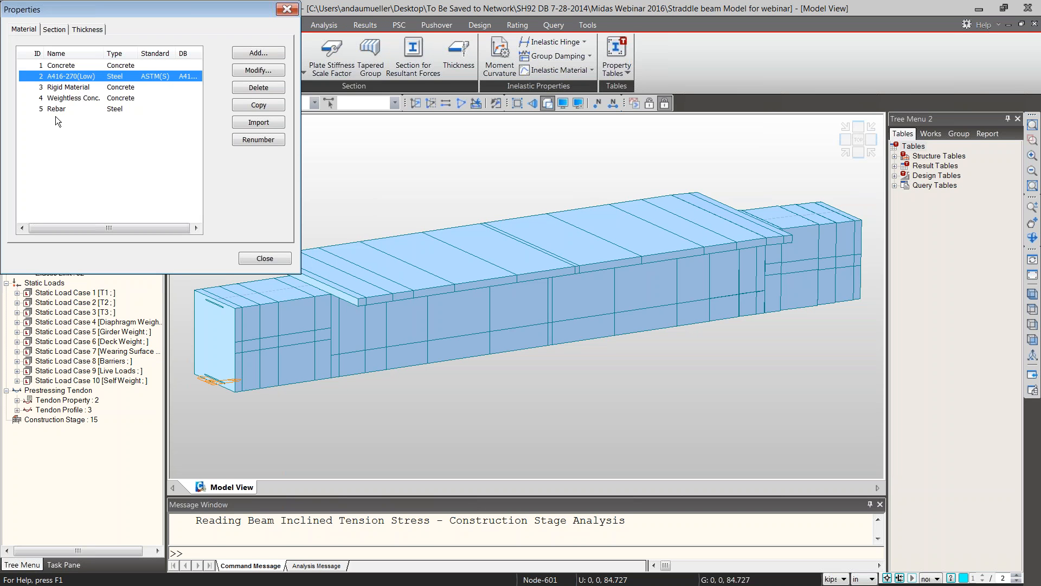
left_click(58, 88)
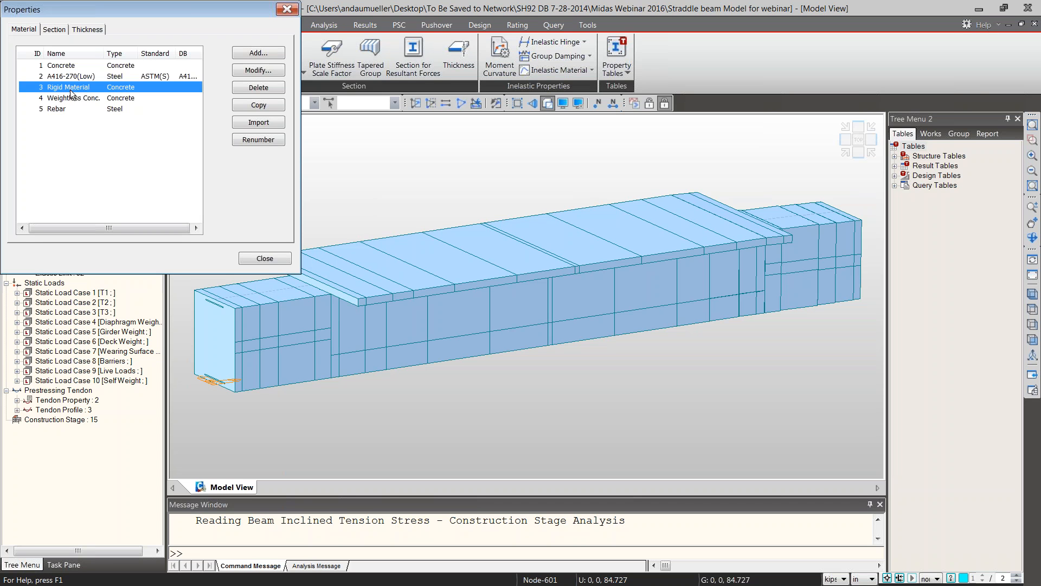
left_click(65, 97)
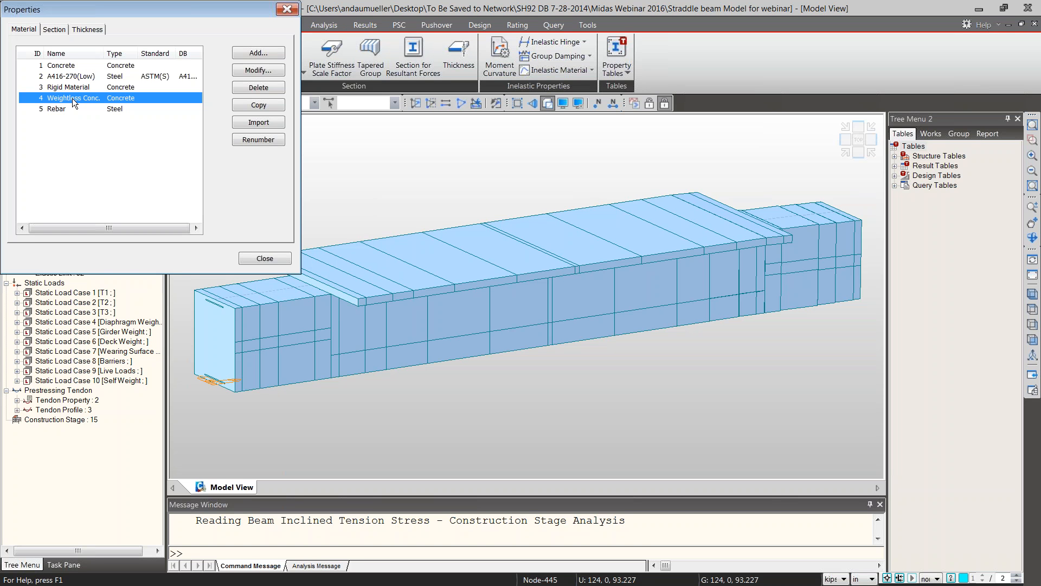
left_click(59, 109)
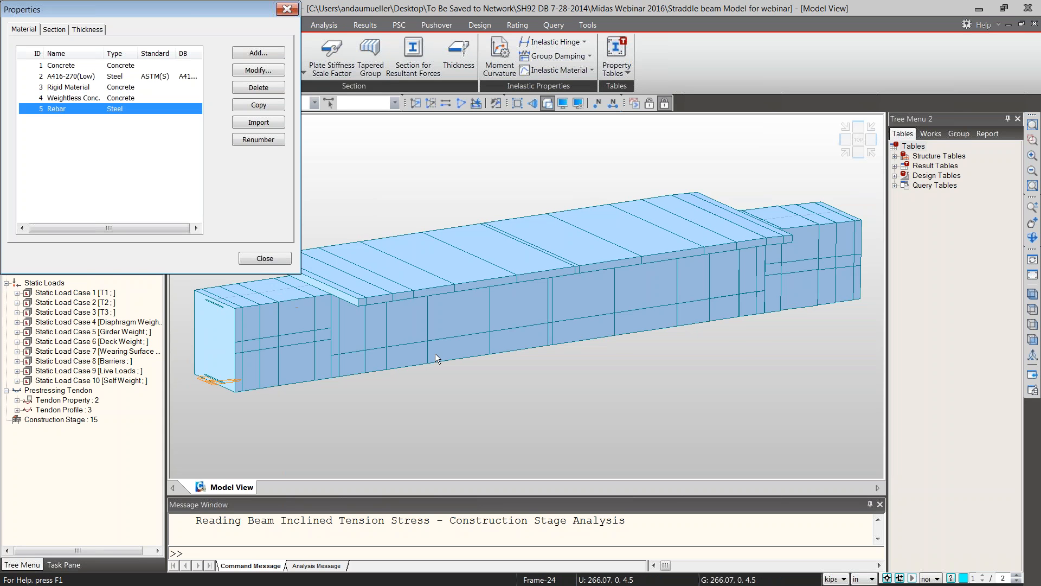
- Show the list of sections and compare the previews of the bottom Rebar and Top Rebar sections
left_click(55, 29)
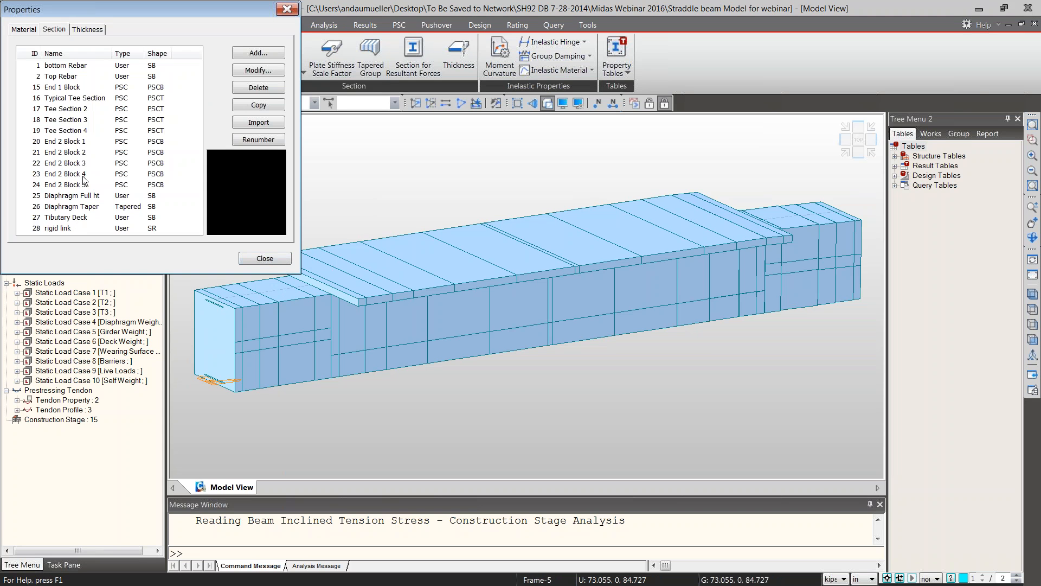
left_click(65, 66)
left_click(73, 77)
left_click(69, 66)
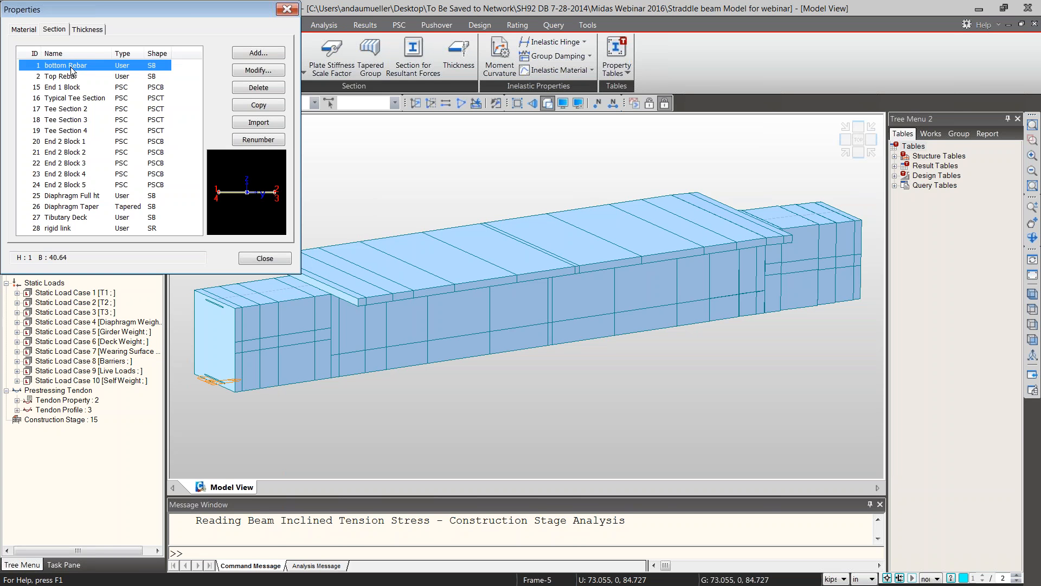
left_click(66, 76)
left_click(64, 66)
left_click(65, 76)
left_click(62, 66)
left_click(78, 76)
- Examine the End 1 Block section and the tee sections from Typical Tee Section to Tee Section 4
left_click(81, 87)
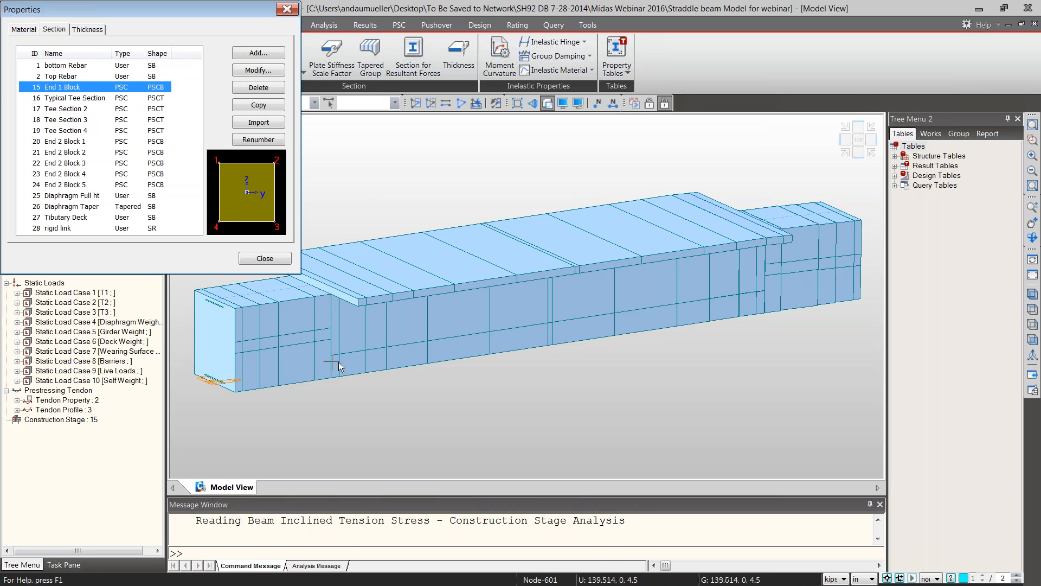
left_click(56, 99)
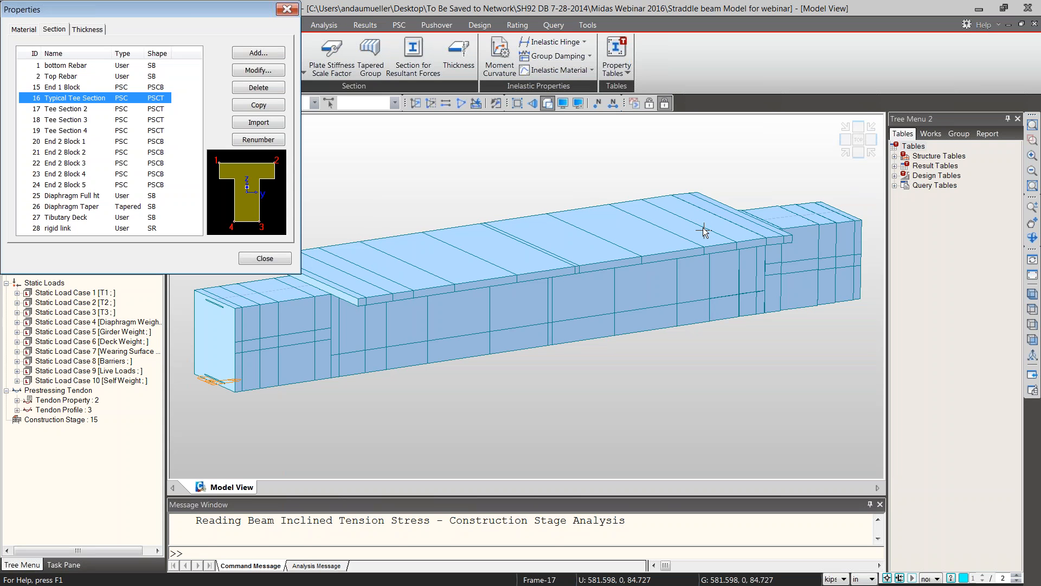
mouse_move(704, 232)
left_click(74, 110)
left_click(85, 120)
left_click(84, 131)
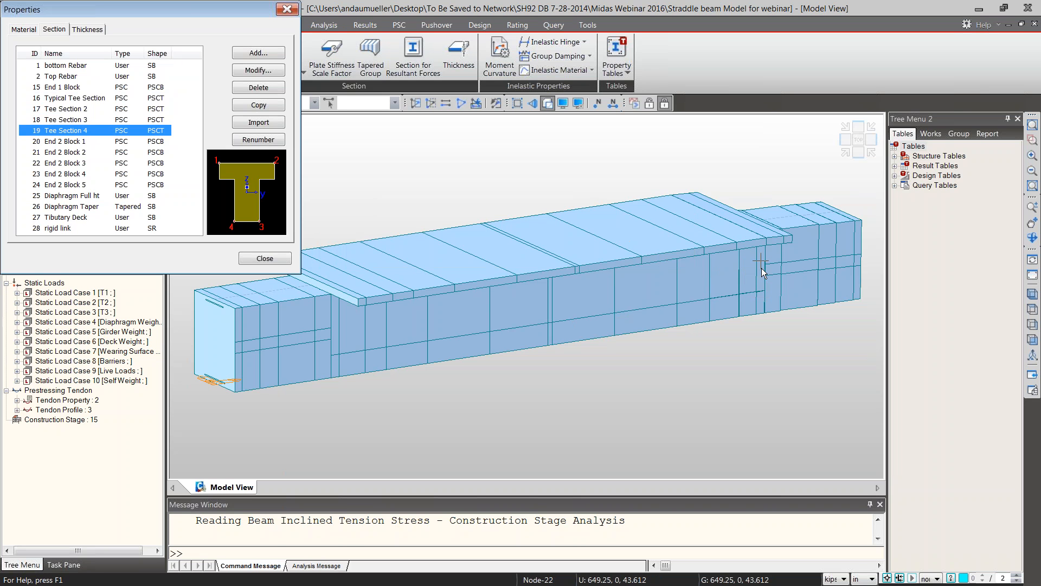
mouse_move(762, 268)
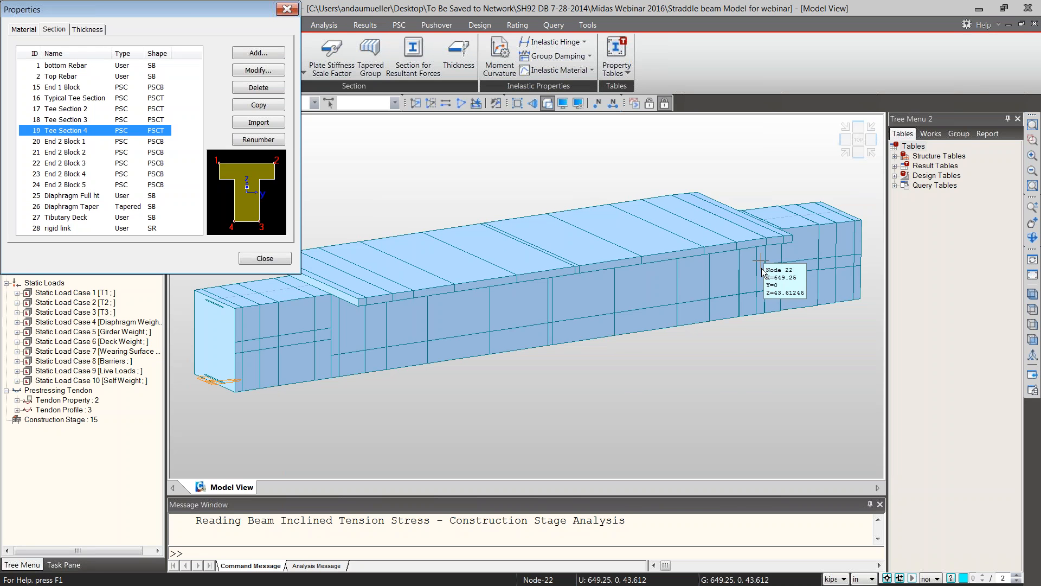
- Step back and forth through the End 2 Block 1 to End 2 Block 5 sections to compare their shapes
left_click(68, 141)
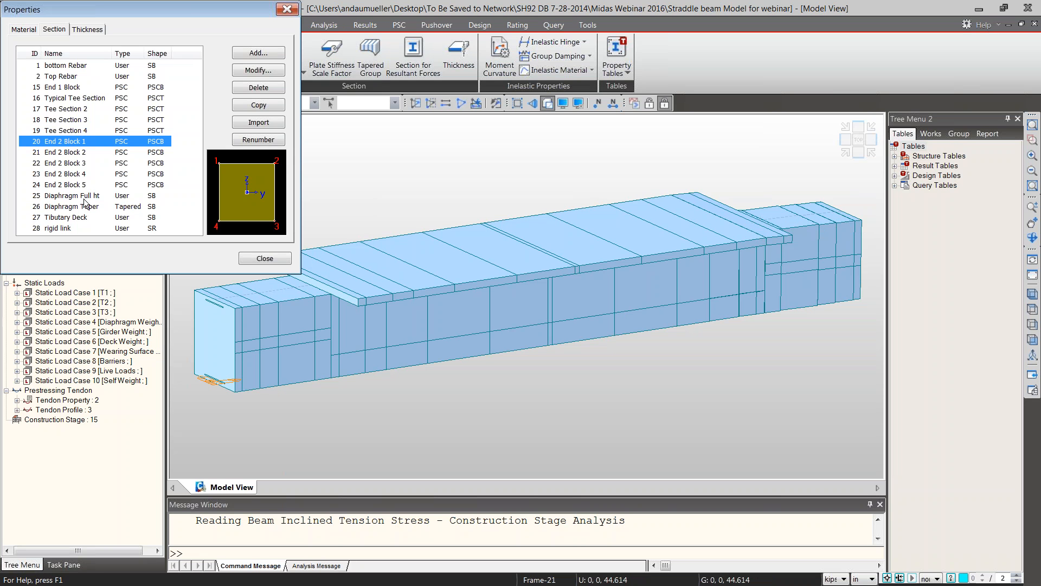
key("Down")
key("Down")
key("Down")
key("Down")
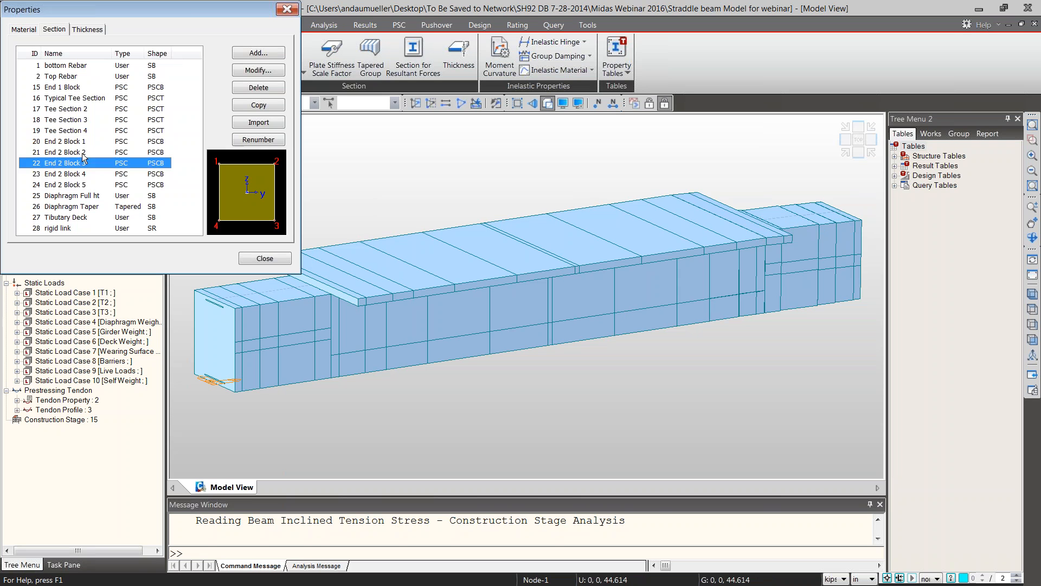
key("Up")
key("Up")
key("Up")
key("Up")
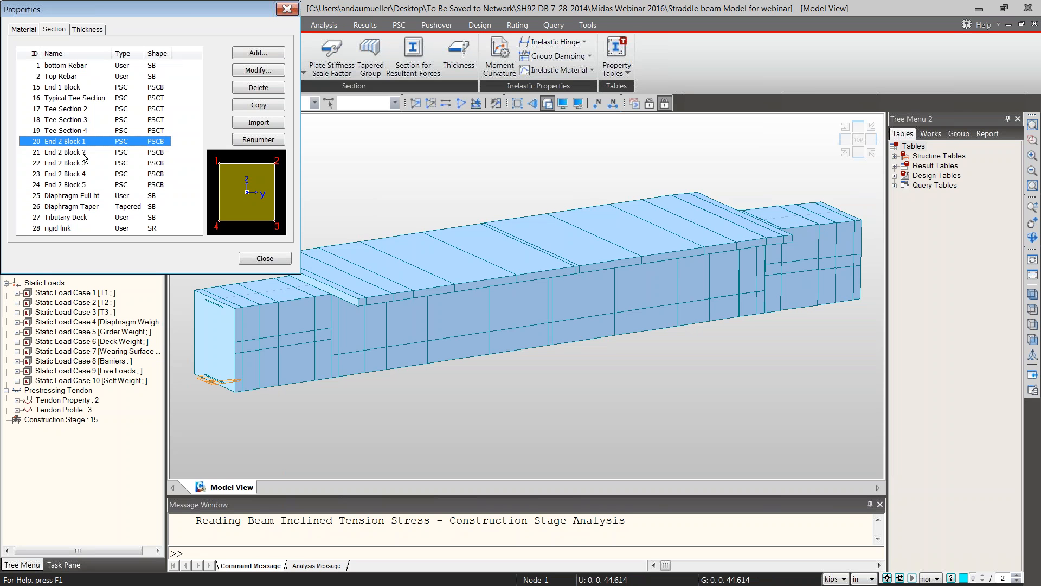
key("Down")
key("Down")
key("Down")
key("Down")
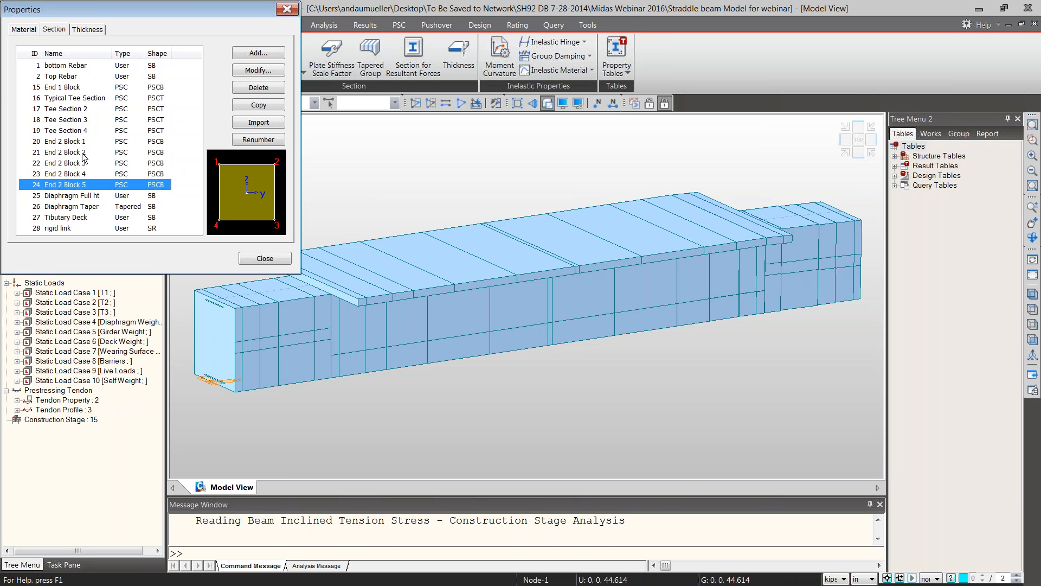
- Examine the diaphragm, Tibutary Deck and rigid link sections, check the thickness list, and close the properties
left_click(103, 196)
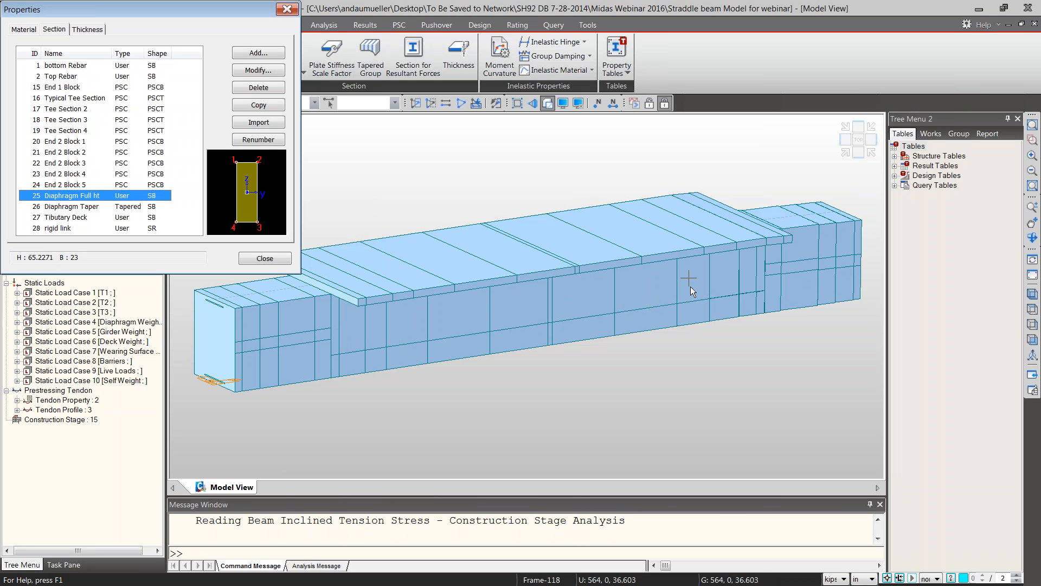
left_click(92, 207)
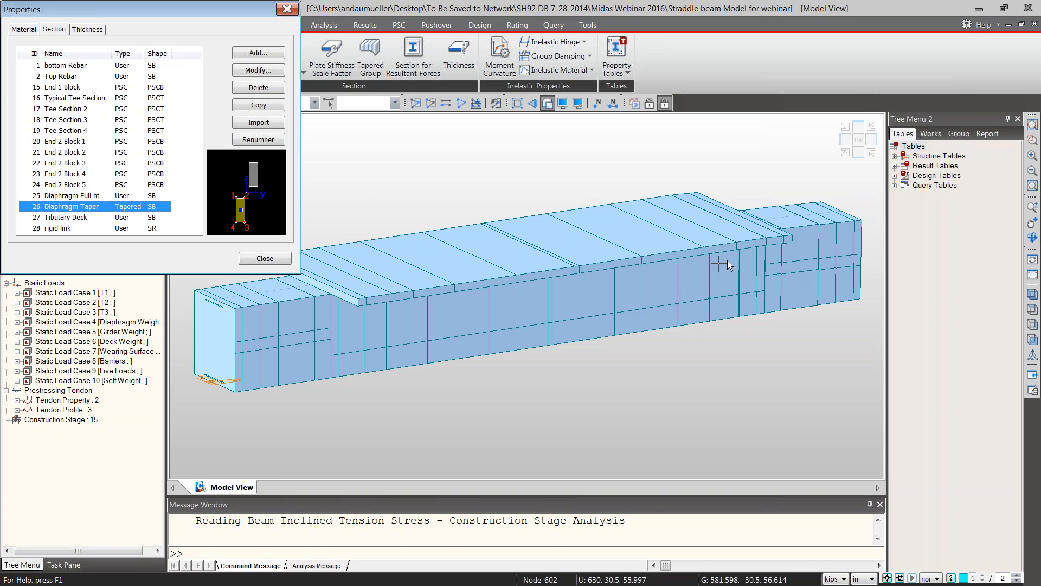
left_click(69, 218)
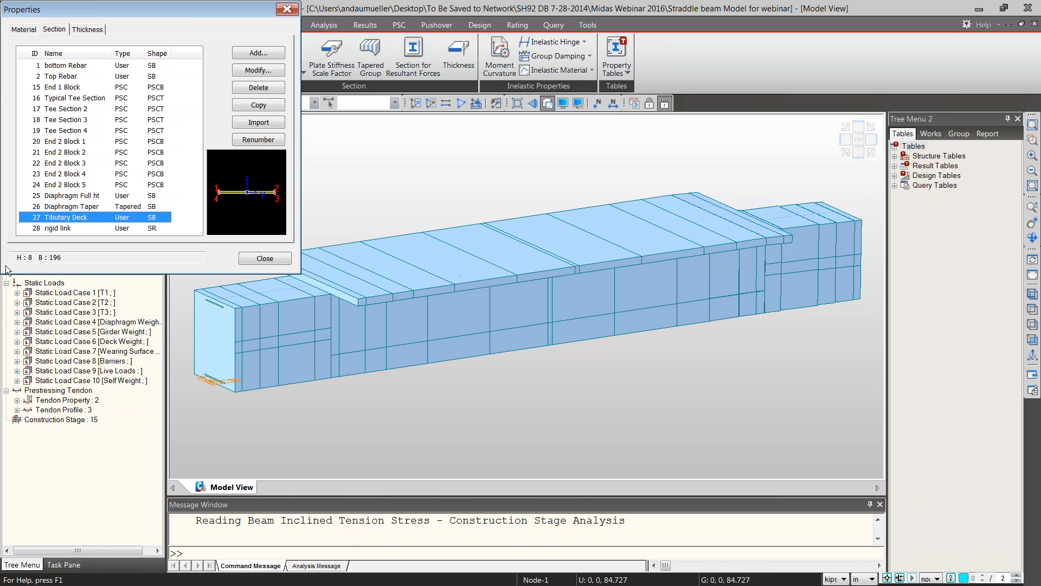
left_click(58, 228)
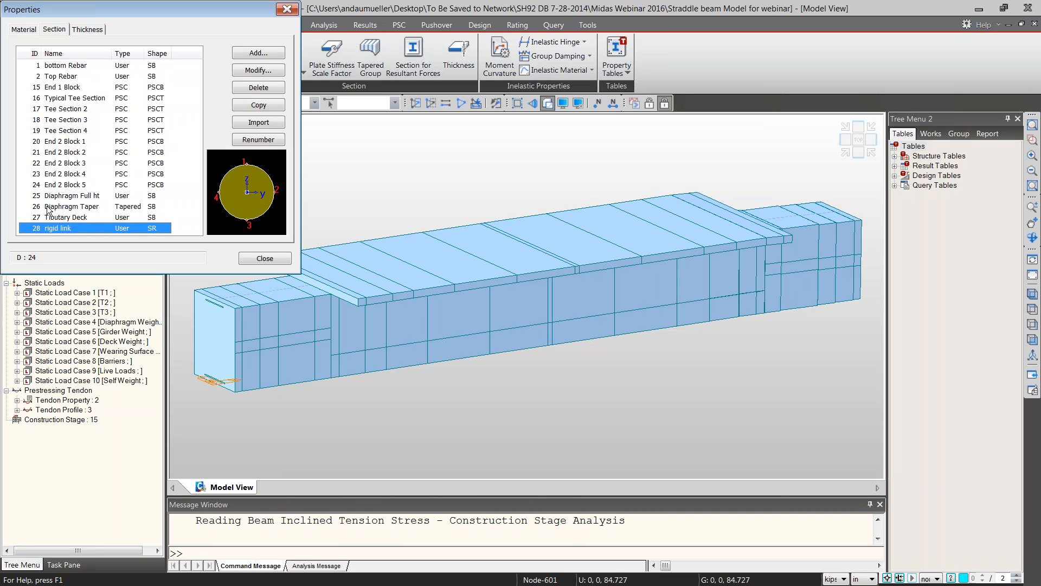
left_click(96, 30)
left_click(54, 28)
left_click(278, 259)
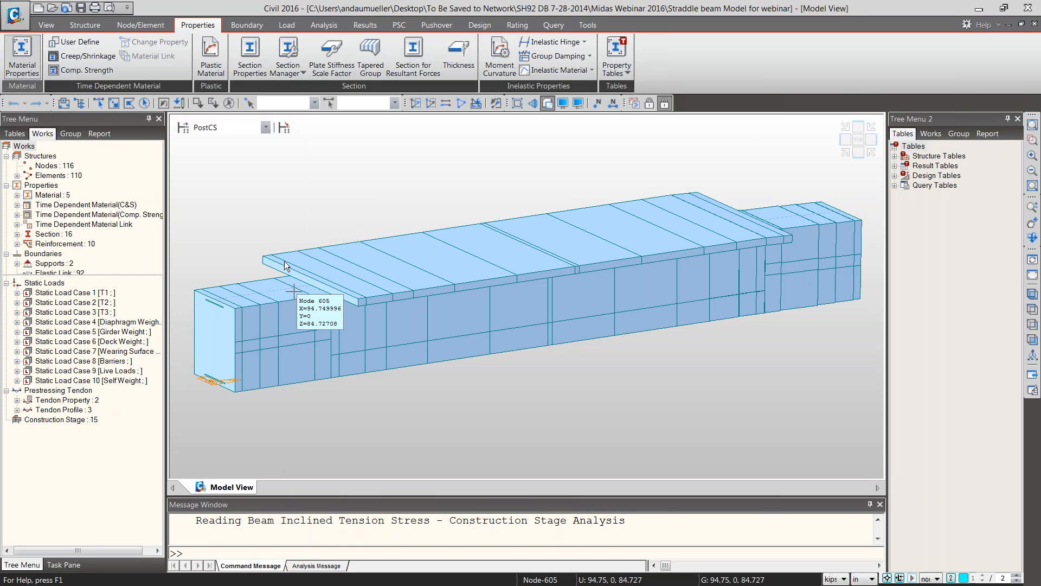
- Reopen the section properties and review the PSC sections, from End 1 Block to End 2 Block 5 and Typical Tee Section
left_click(249, 54)
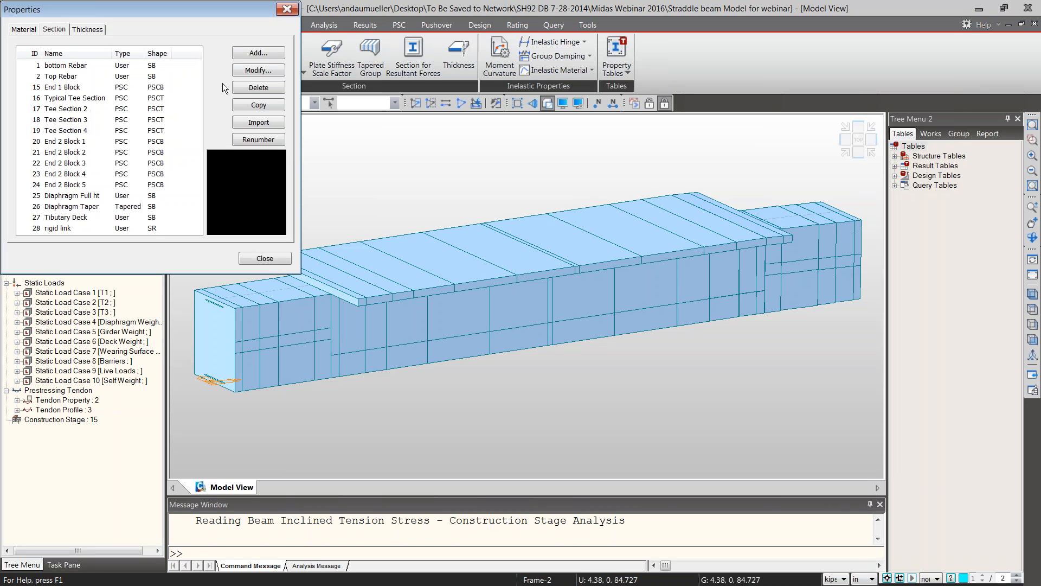
left_click_drag(124, 84, 127, 185)
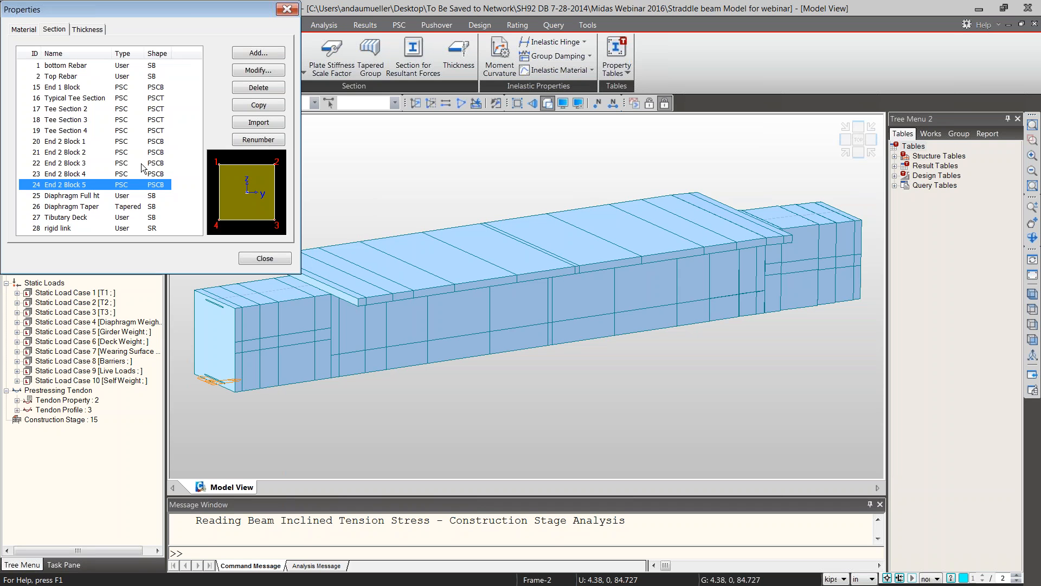
left_click(119, 87)
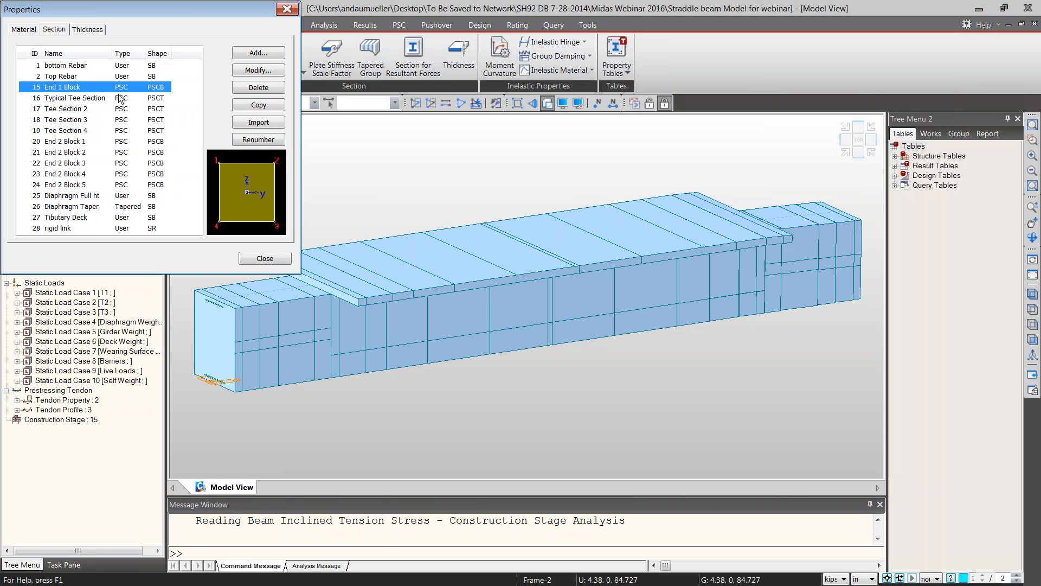
left_click(116, 99)
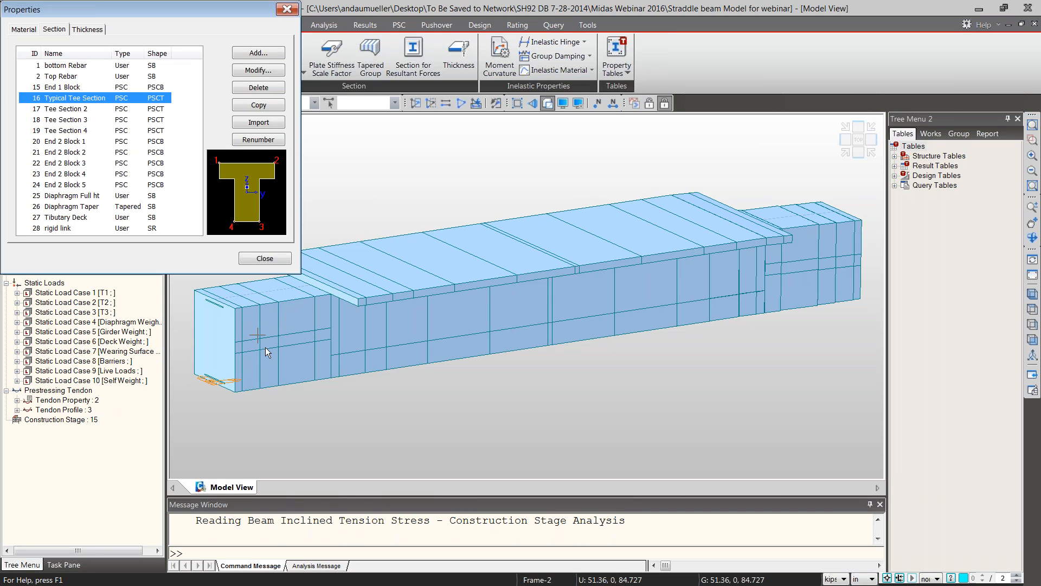
- Start a new PSC section definition and examine the PSC-TEE shape with its dimension parameters
left_click(257, 53)
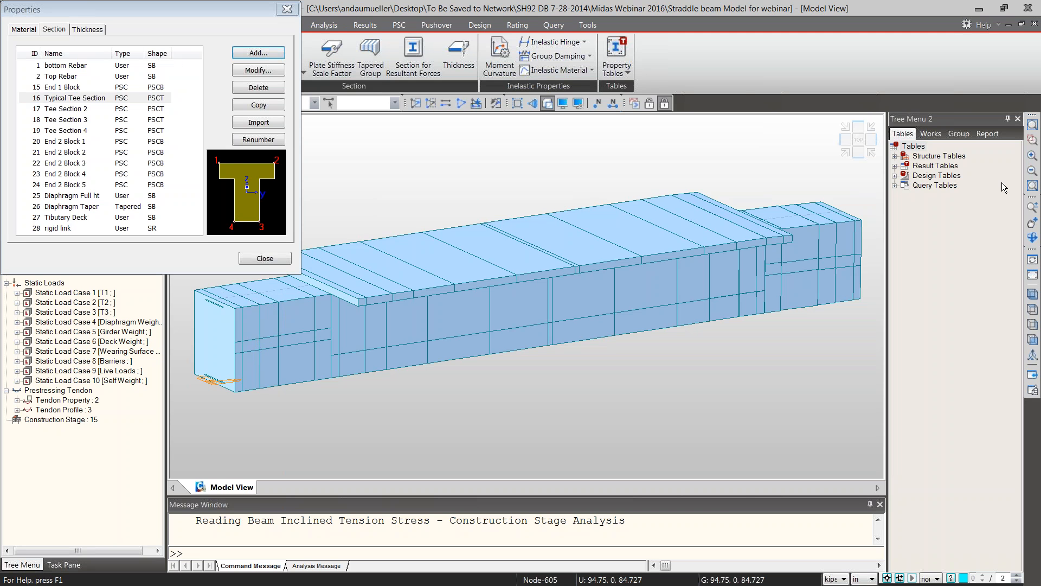
left_click_drag(1040, 92, 432, 66)
left_click(426, 87)
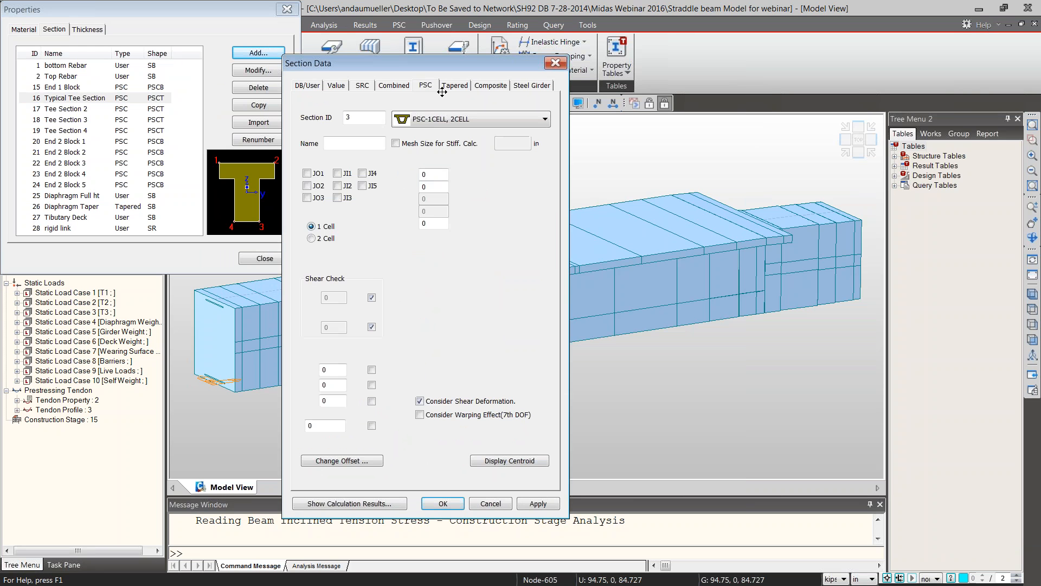
left_click_drag(978, 68, 689, 110)
left_click(485, 119)
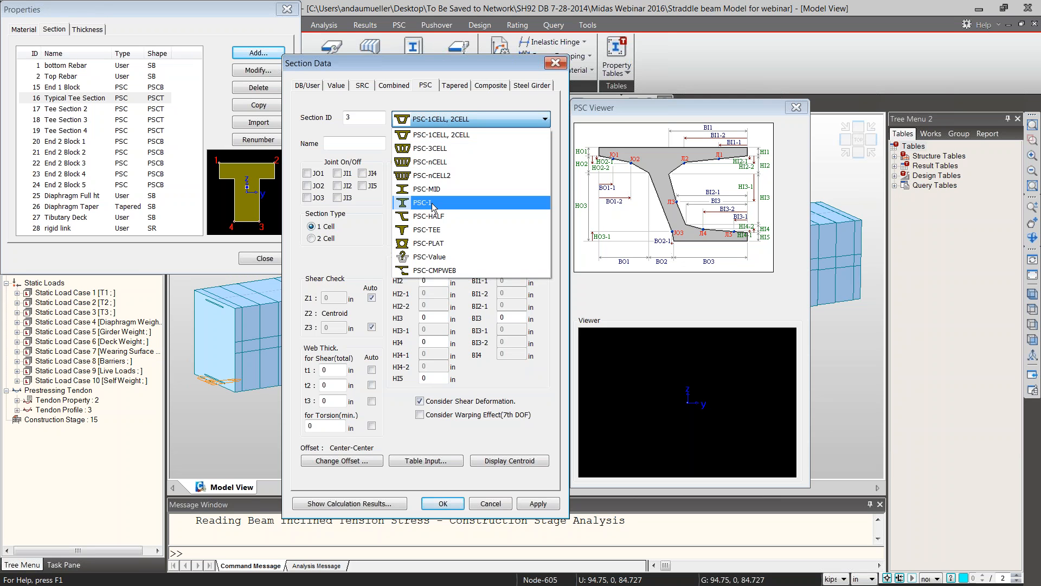
left_click(437, 232)
left_click(476, 121)
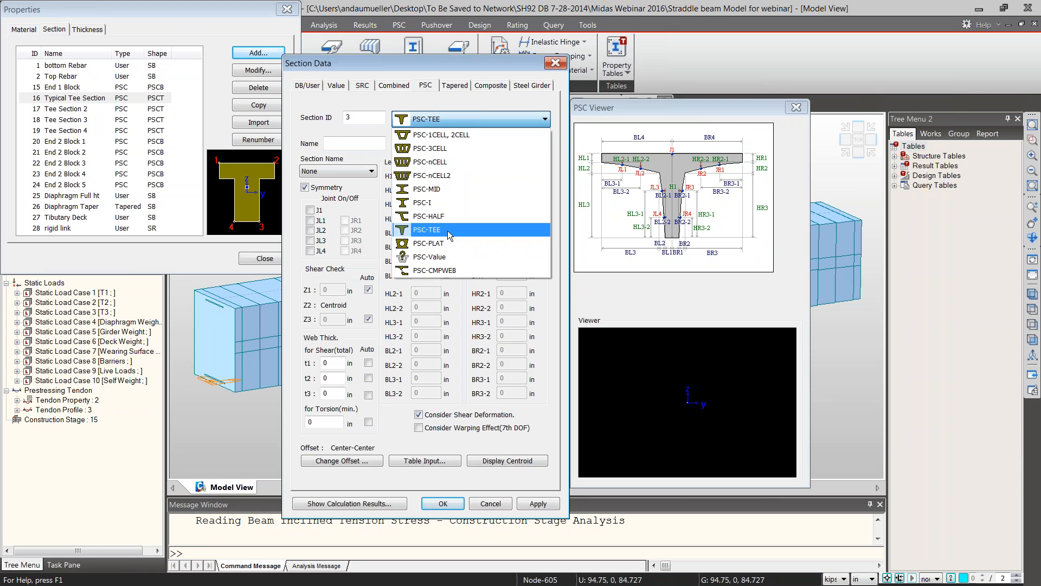
left_click(446, 236)
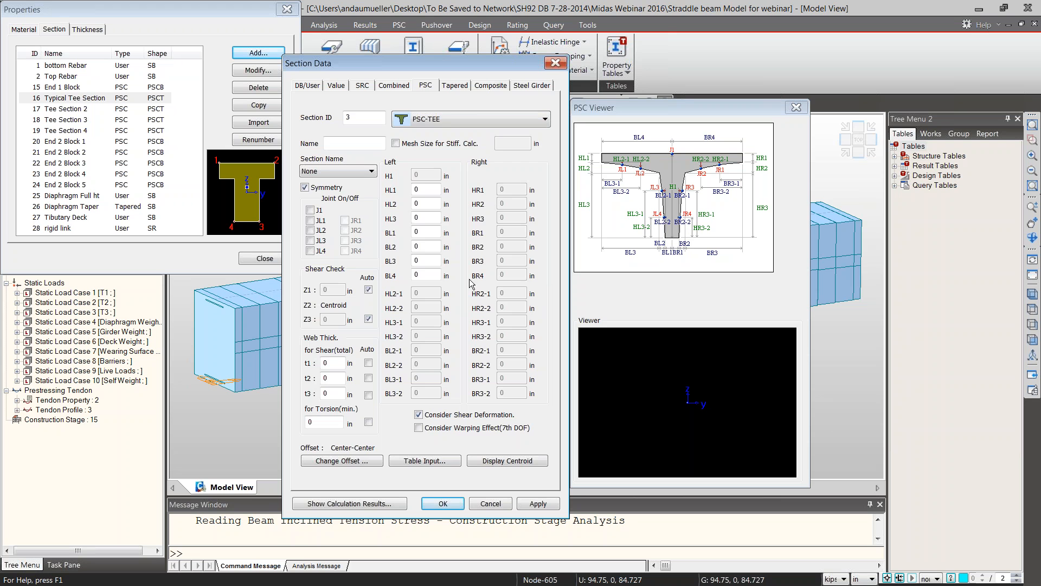
- Examine the PSC-PLAT shape with a circular single cell, discard the new section and close the properties
left_click(446, 121)
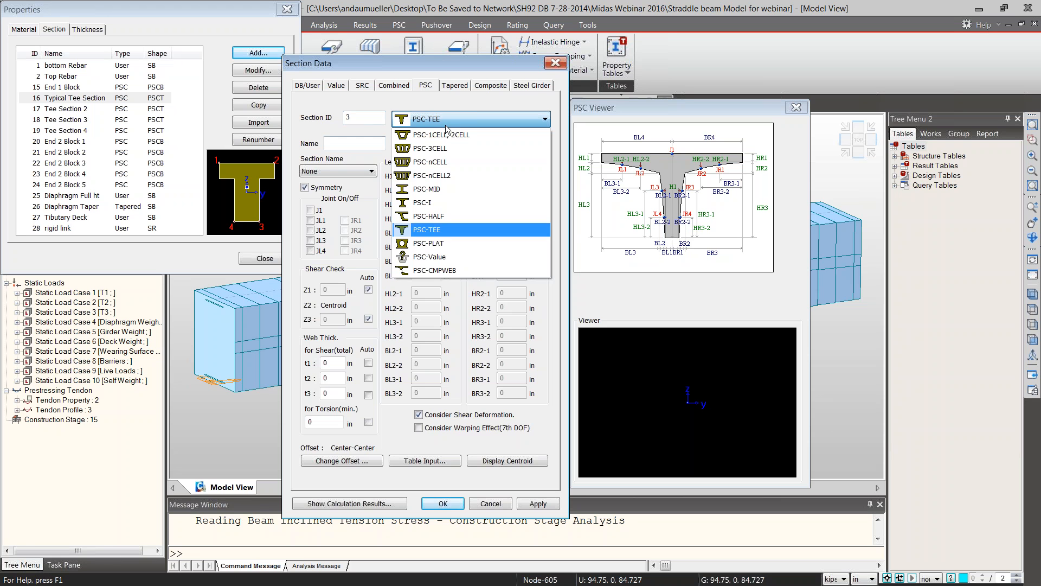
left_click(444, 242)
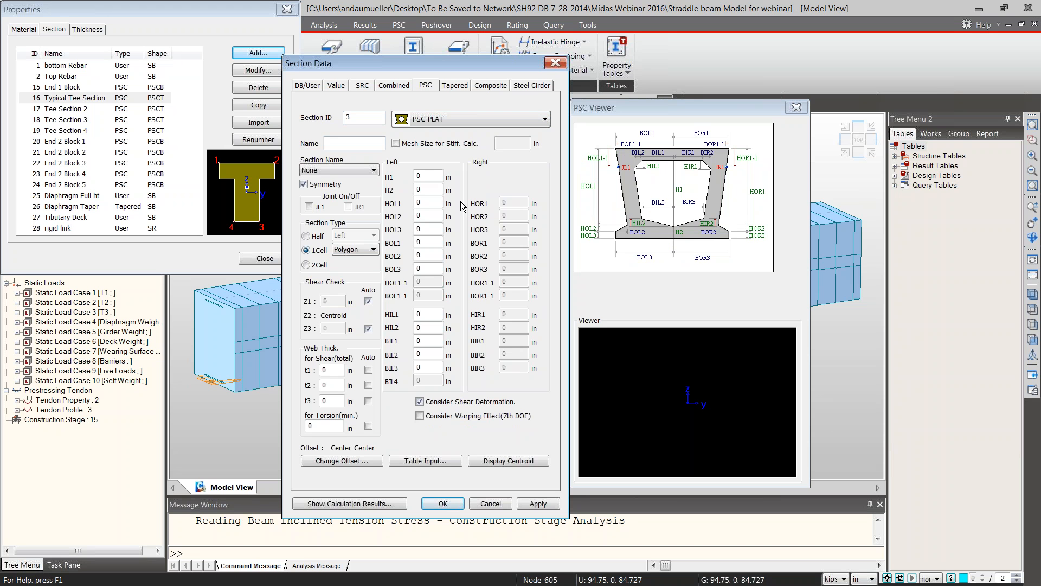
left_click(372, 249)
left_click(358, 261)
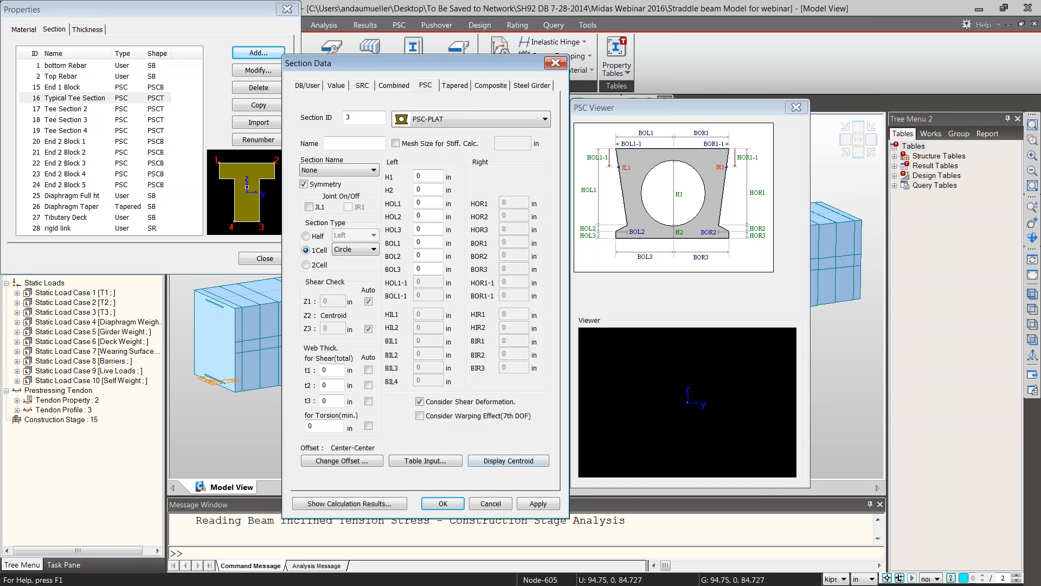
left_click(504, 504)
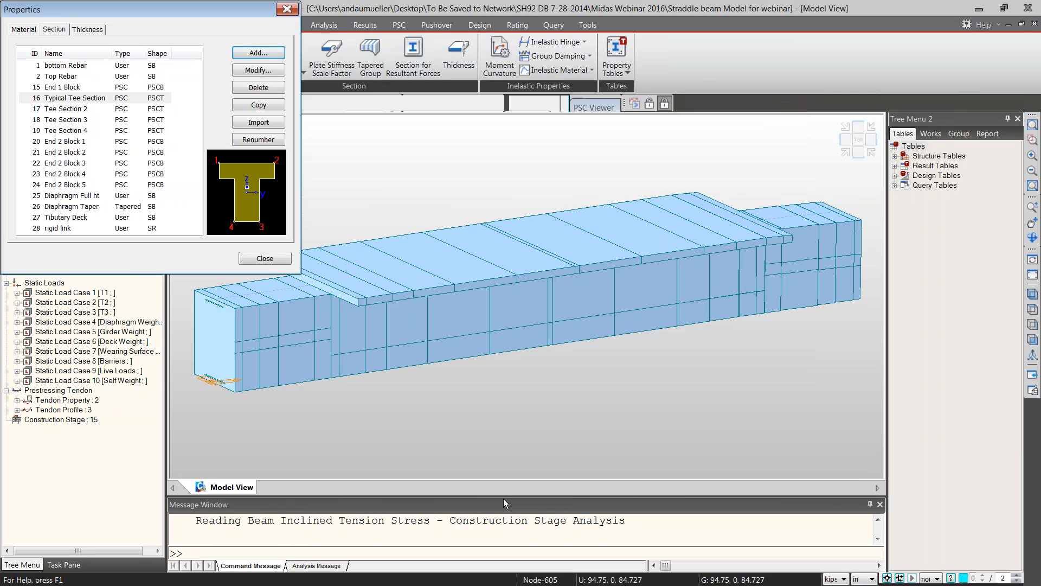
left_click(265, 258)
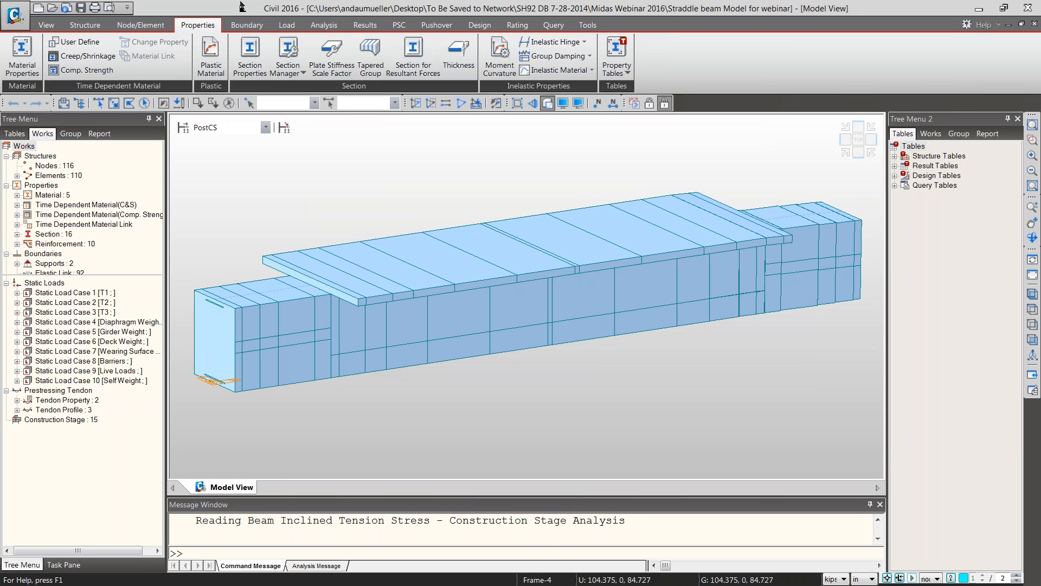
- Activate only the Base Structure group in the model view
left_click(931, 135)
left_click(960, 134)
left_click(950, 164)
right_click(949, 165)
left_click(988, 248)
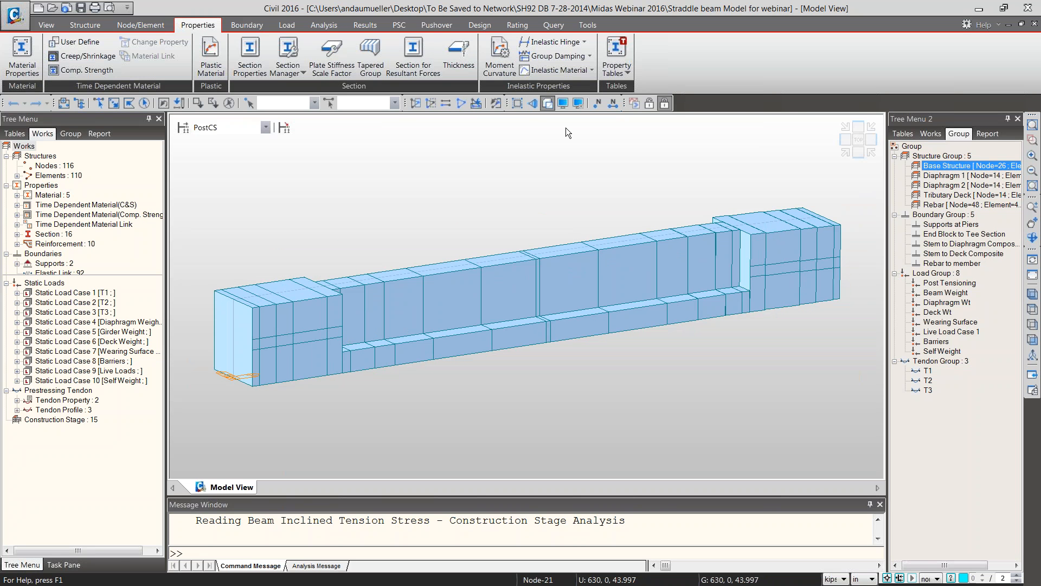
- Examine the base structure in front view with hidden surfaces on and off, and return to the isometric view
key("ctrl+shift+f")
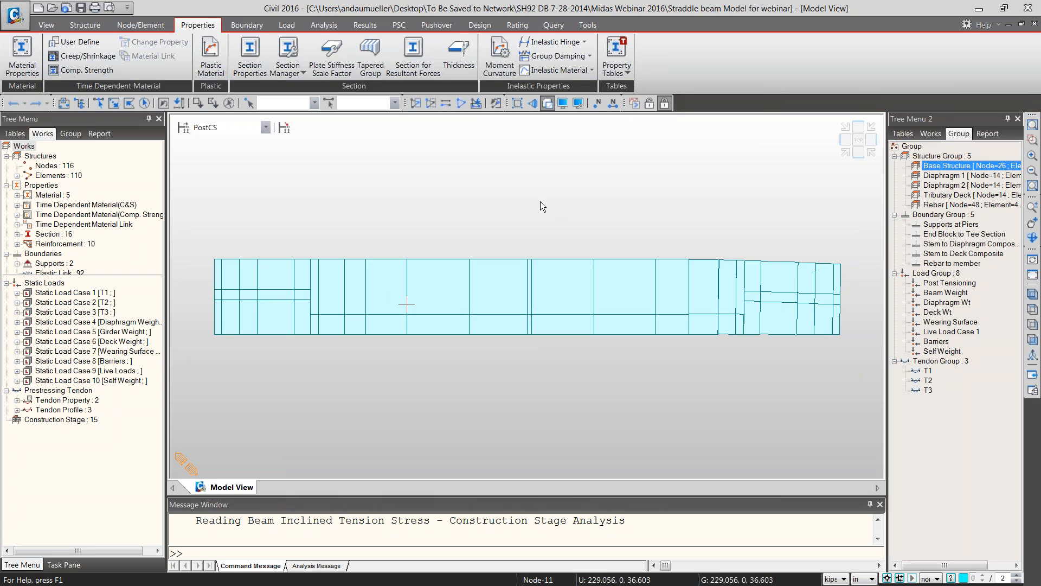
left_click(548, 104)
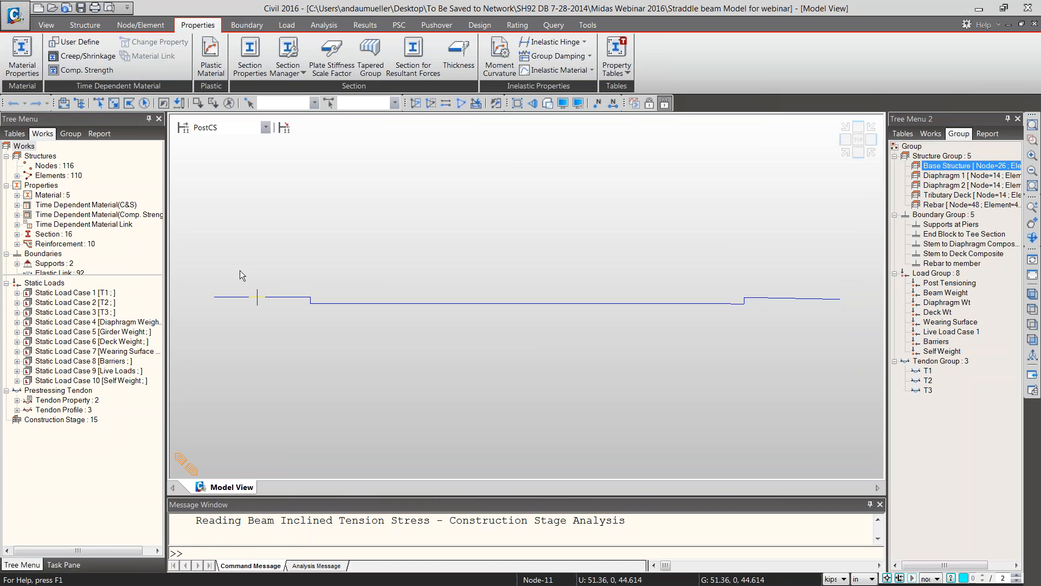
left_click(548, 103)
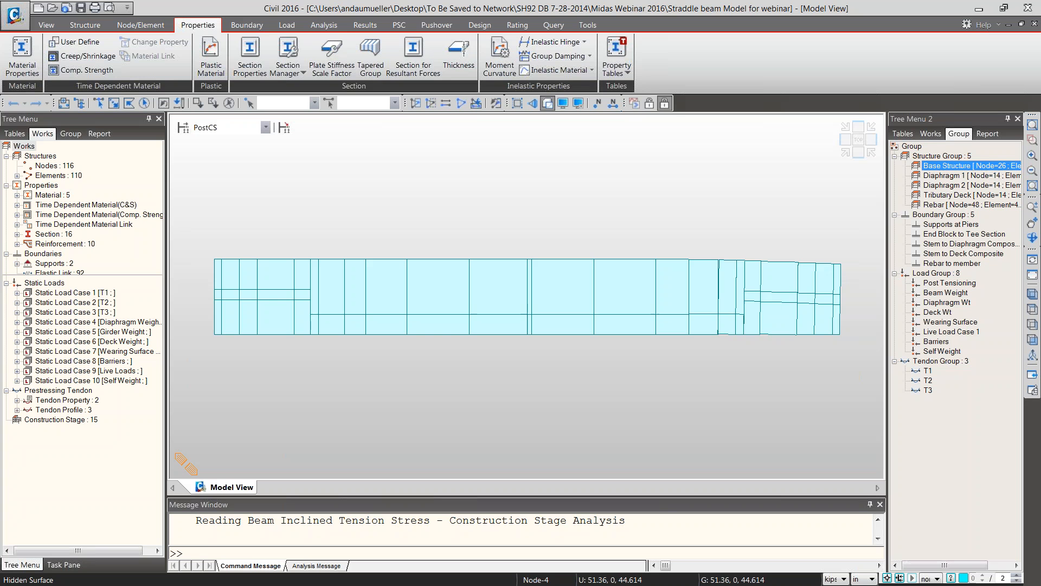
left_click(548, 103)
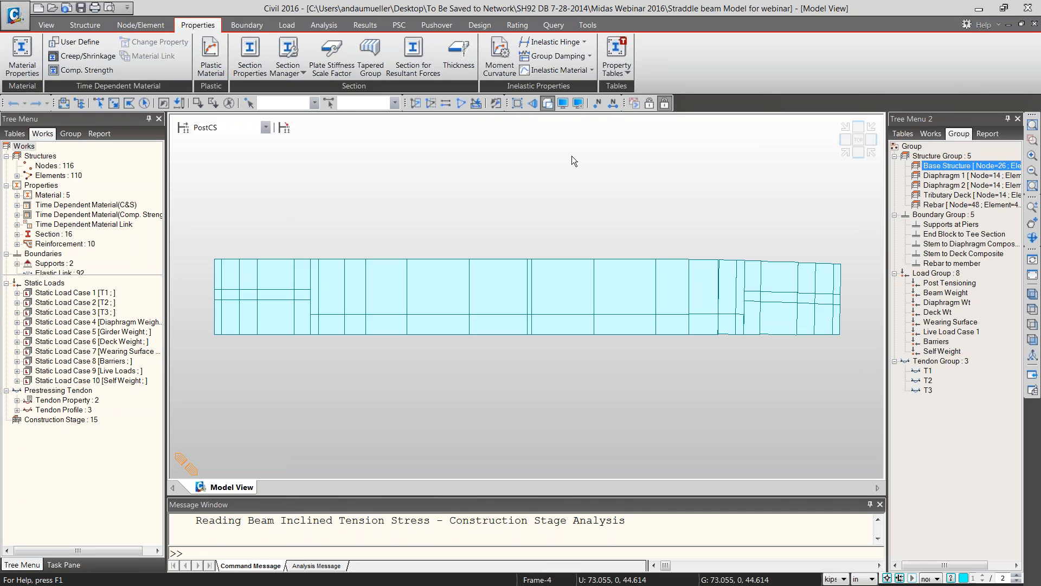
key("ctrl+shift+i")
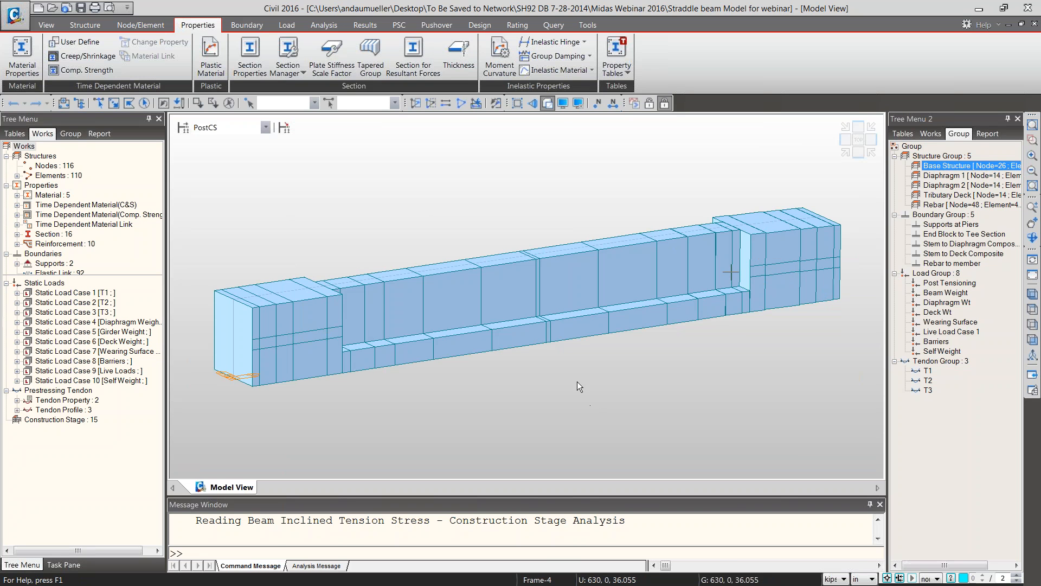
- Examine the Creep Model's CEB-FIP(2010) creep and shrinkage settings and its creep coefficient graph, leaving the settings unmodified
mouse_move(587, 323)
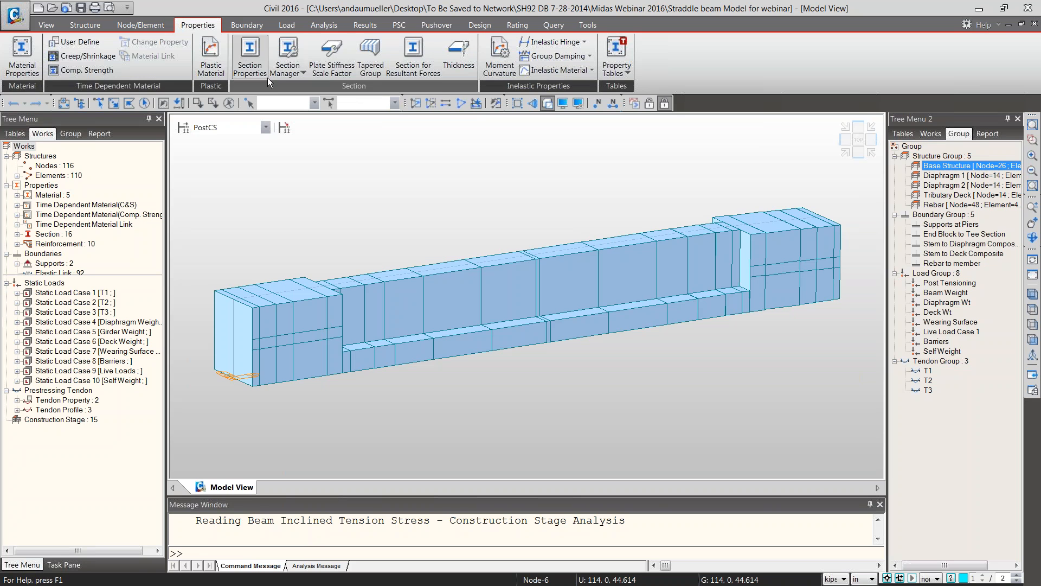
left_click(95, 61)
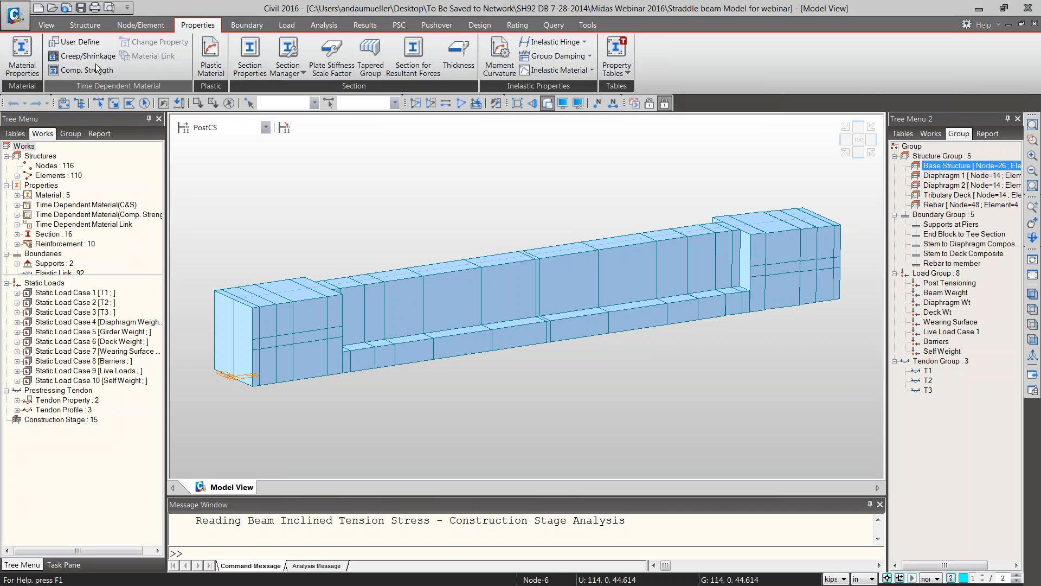
left_click(437, 266)
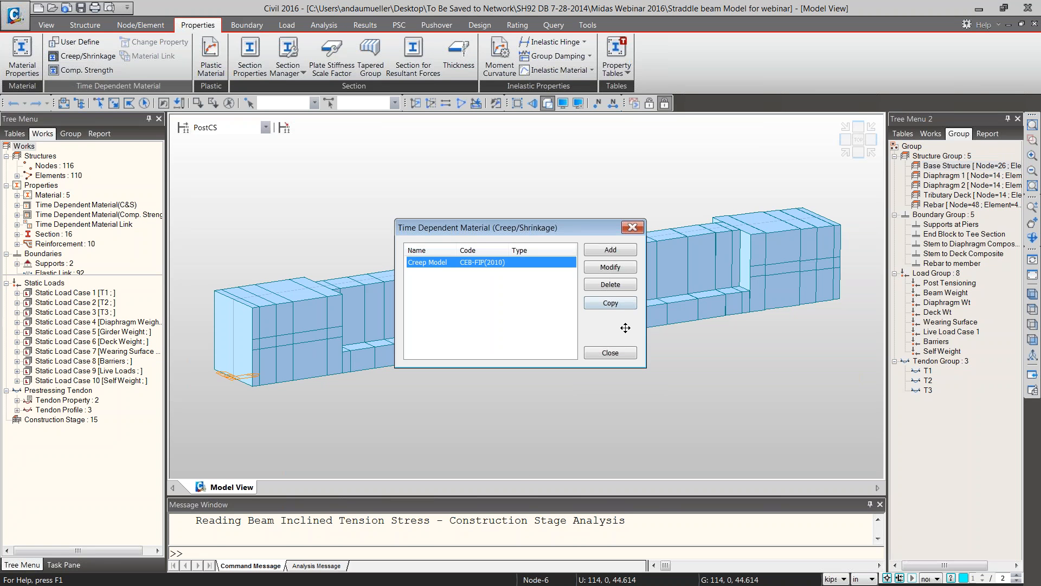
left_click(610, 268)
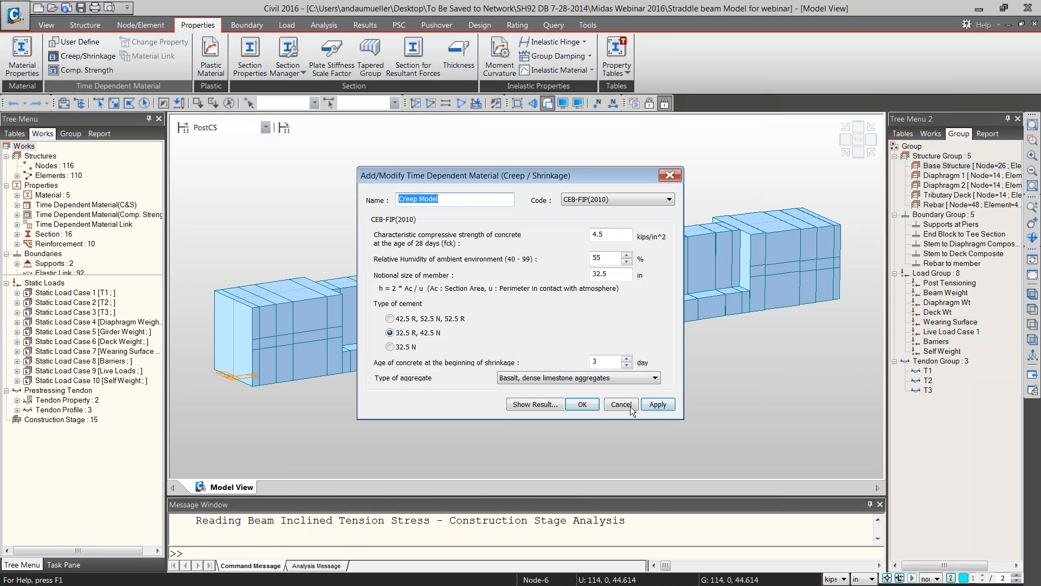
left_click(537, 405)
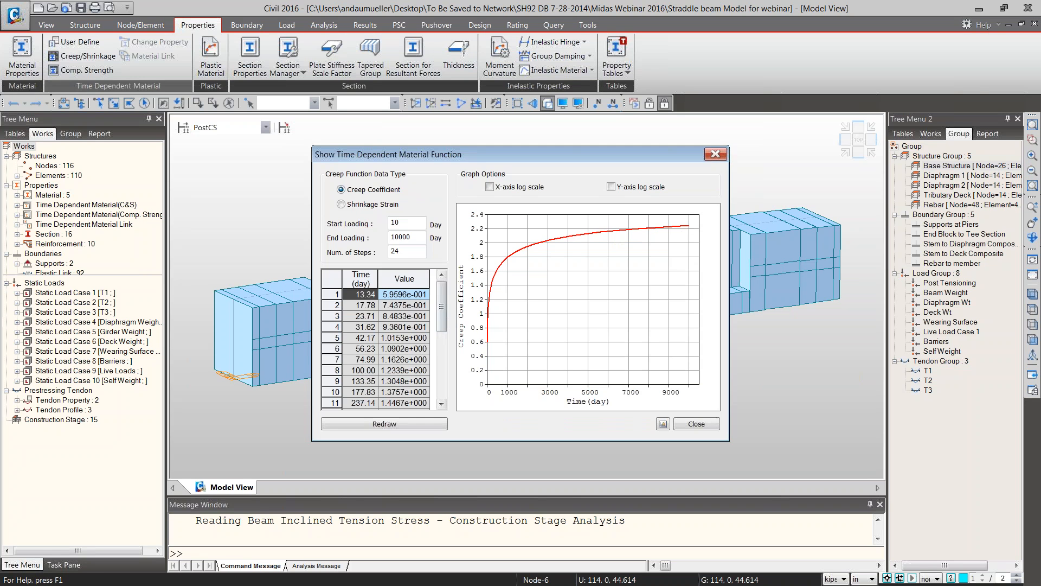
left_click(700, 424)
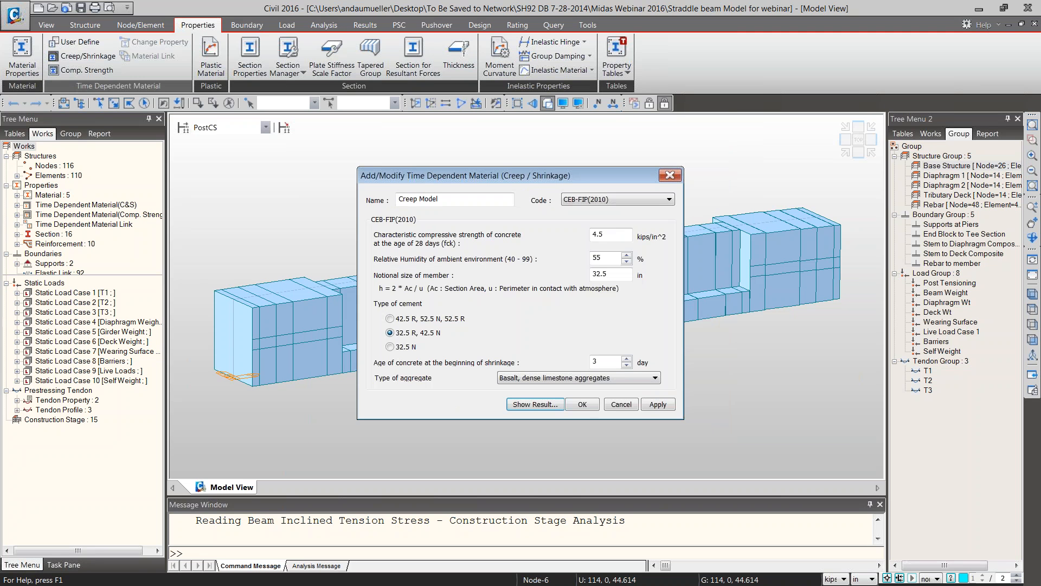
left_click(623, 405)
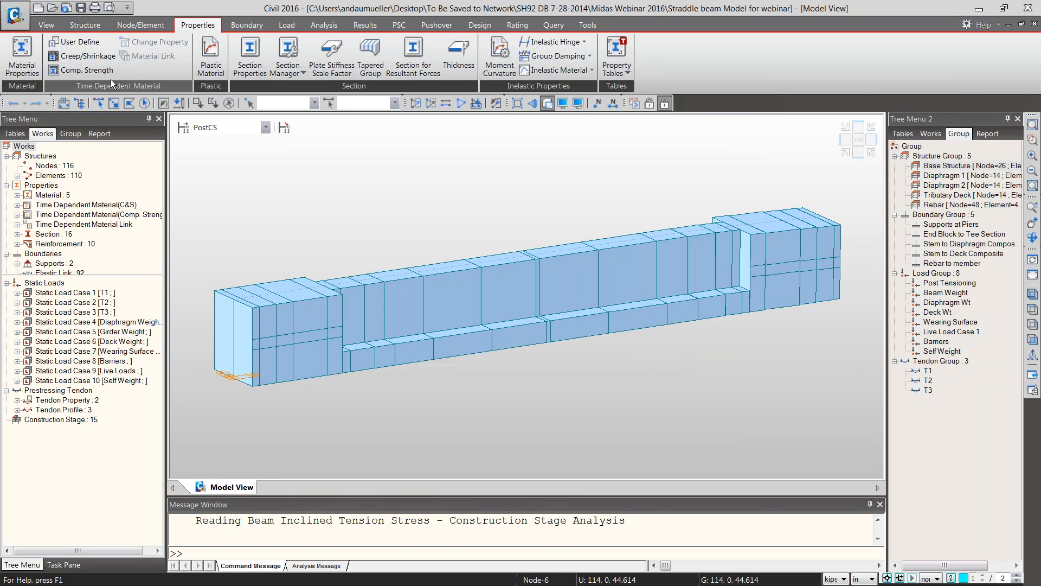
- Examine the Strength Model's compressive strength settings, redraw its strength development graph, and close the definitions without edits
left_click(92, 71)
left_click(458, 269)
left_click(593, 275)
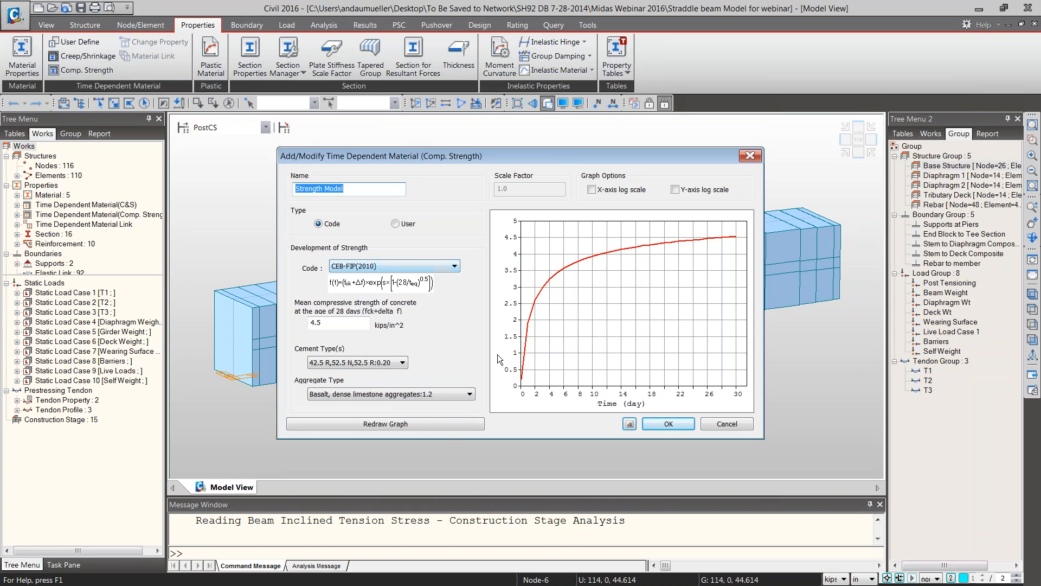
left_click(432, 424)
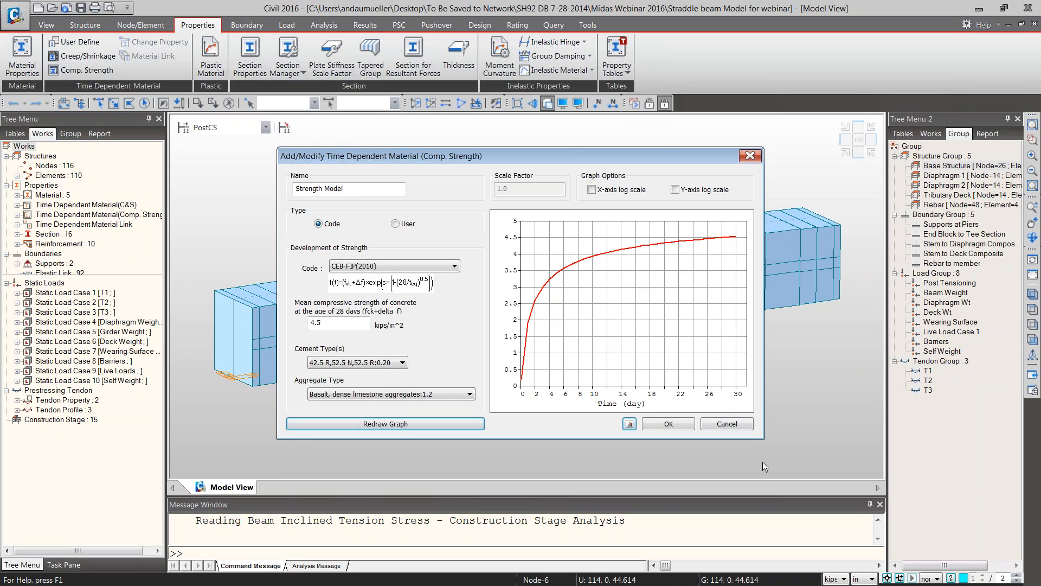
left_click(728, 423)
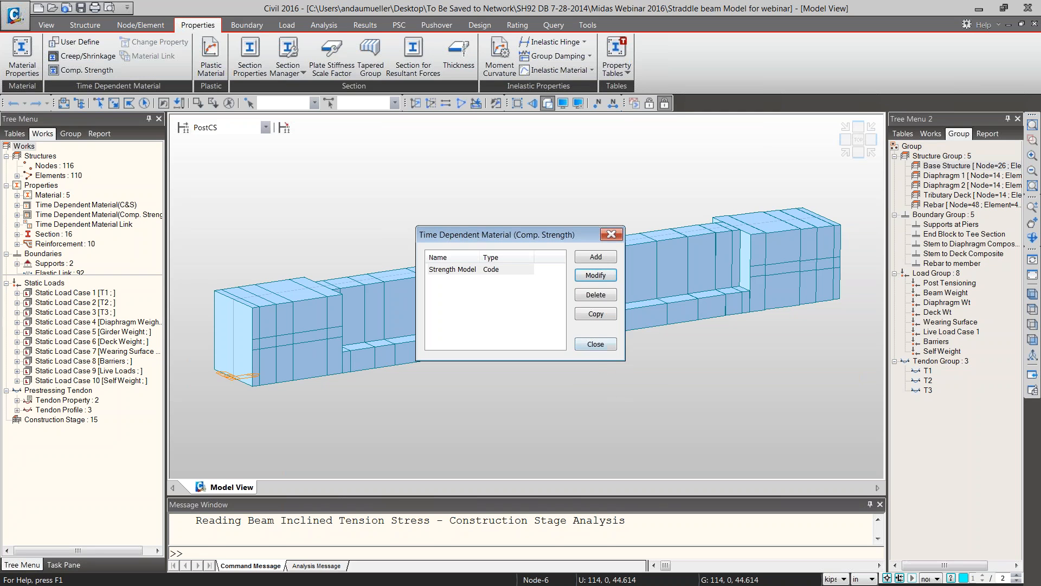
left_click(596, 345)
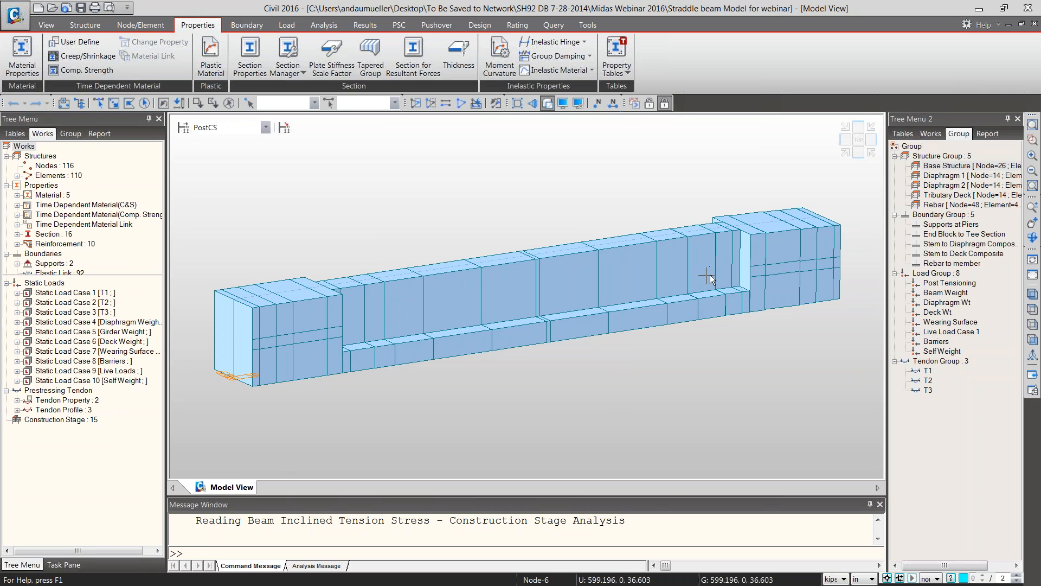
- Review the Base Structure group and activate only the Diaphragm 1 group in the model view
mouse_move(710, 279)
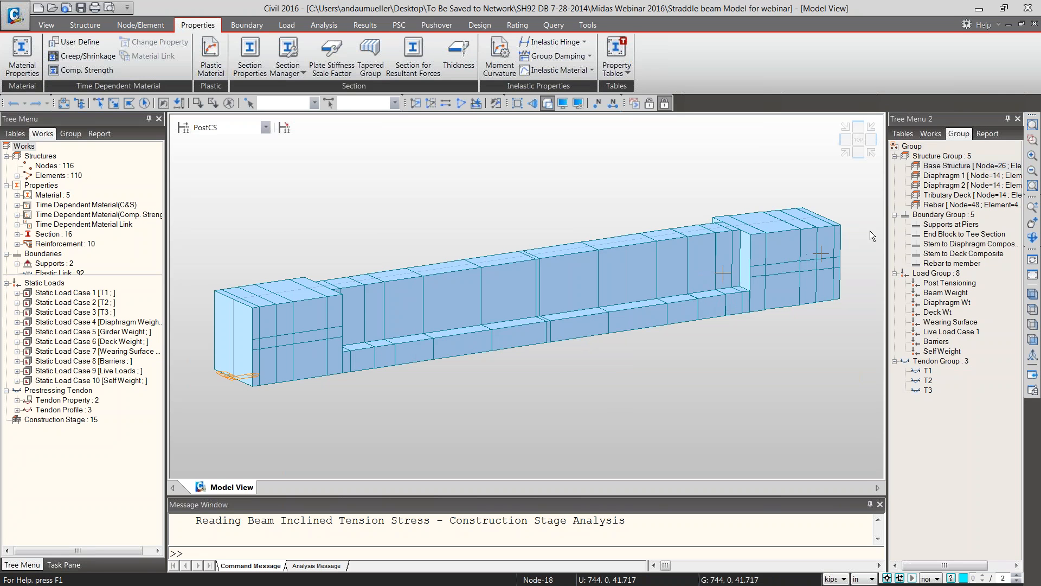
left_click(941, 155)
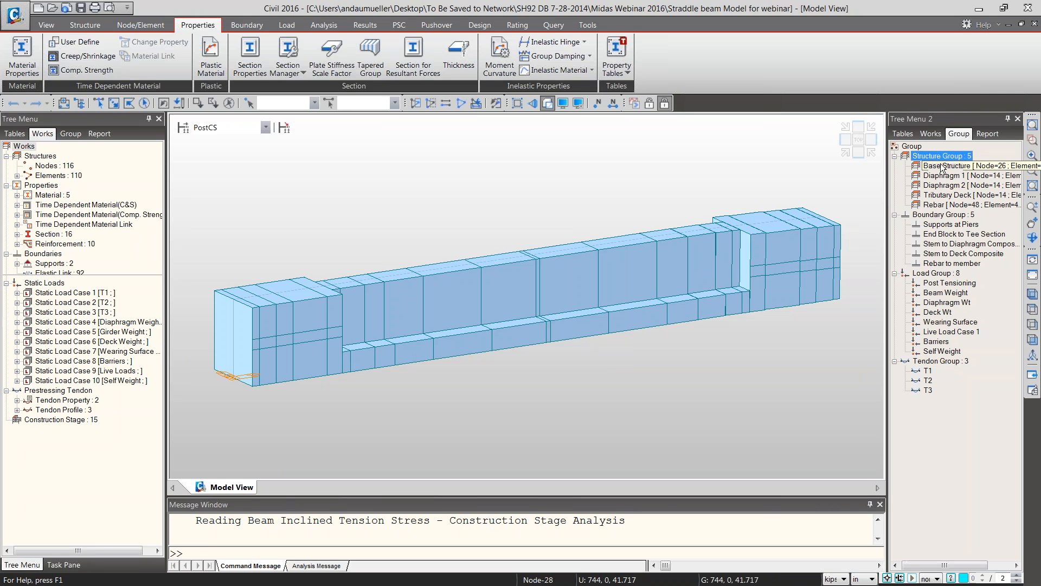
left_click(956, 166)
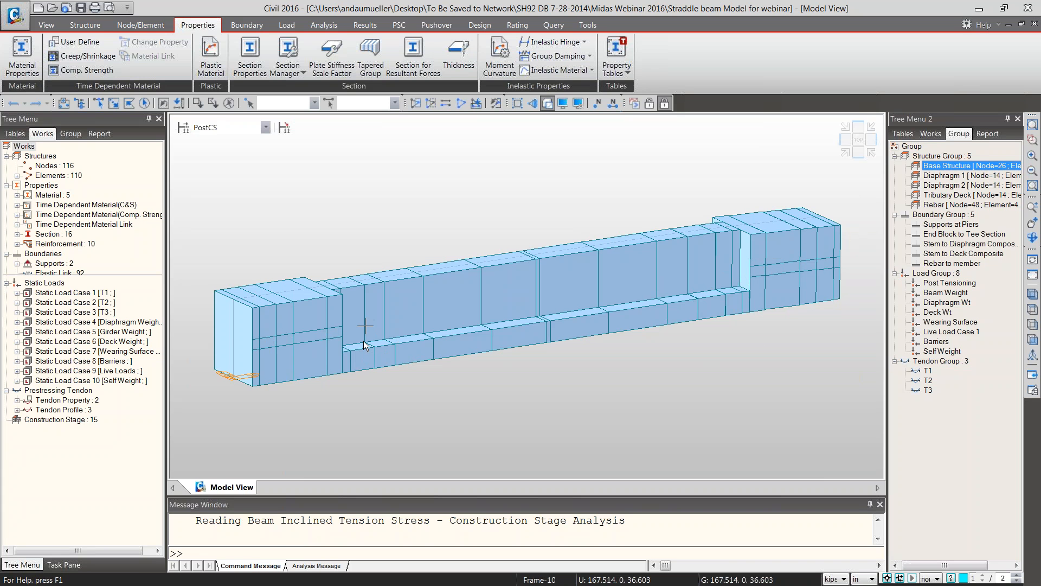
mouse_move(364, 343)
left_click(954, 179)
right_click(950, 178)
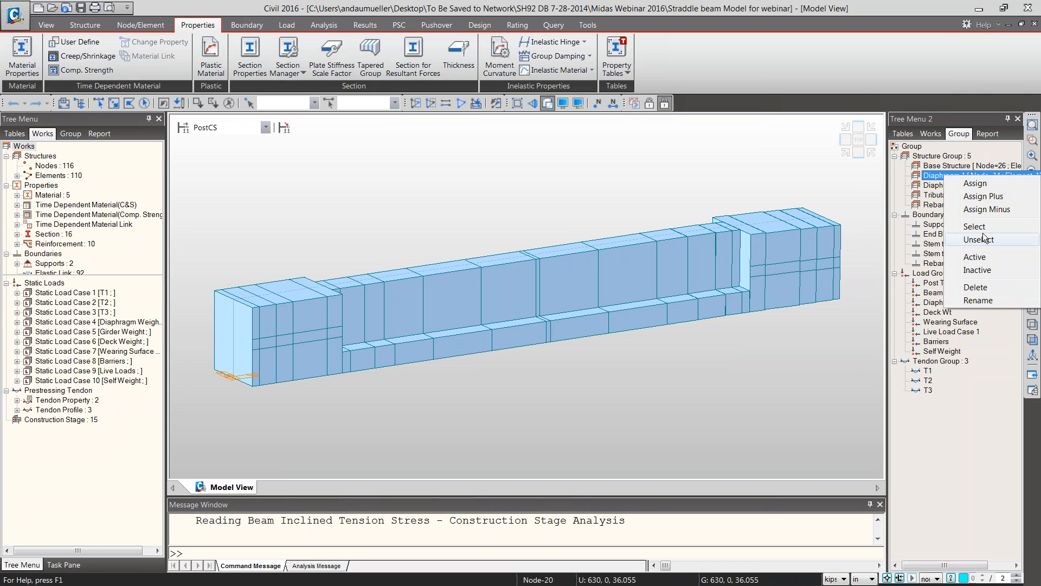
left_click(992, 259)
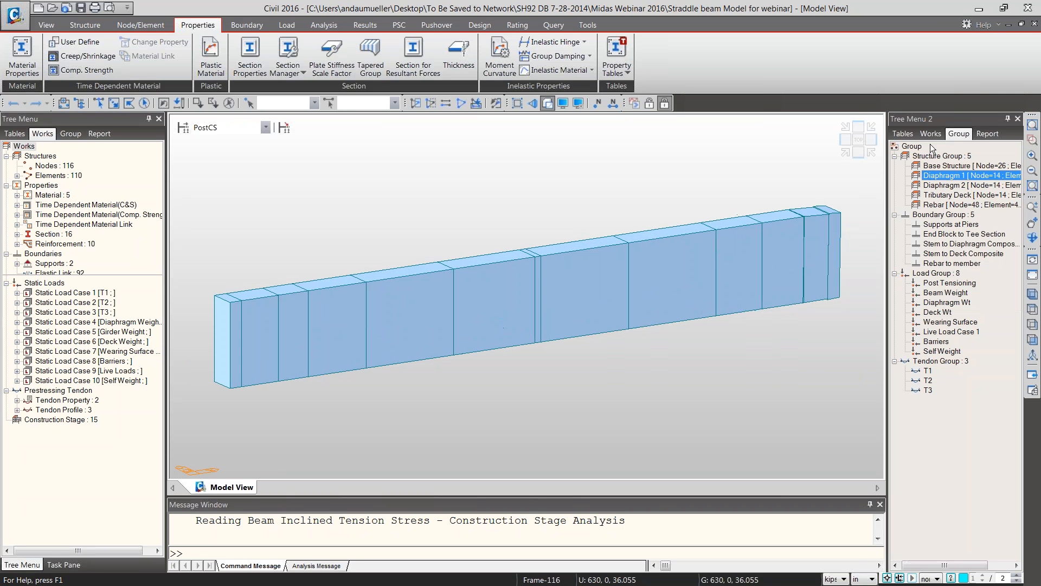
- Activate the Diaphragm 2 group alone, followed by the Tributary Deck group alone, to view their elements
left_click(951, 186)
right_click(950, 186)
left_click(985, 269)
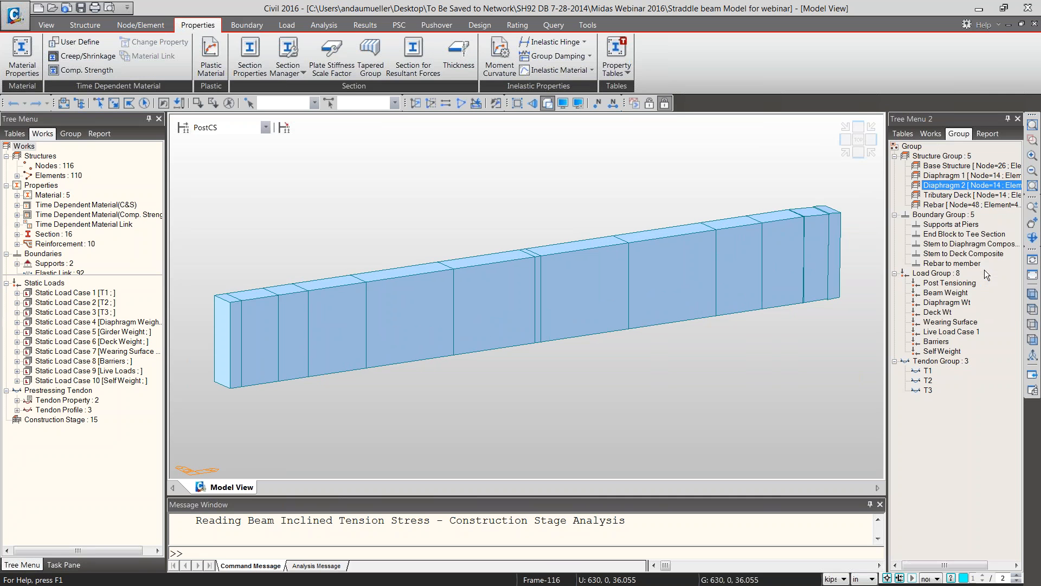
left_click(948, 194)
right_click(948, 195)
left_click(982, 278)
- Activate only the Rebar group to view the top and bottom rebar elements
left_click(955, 204)
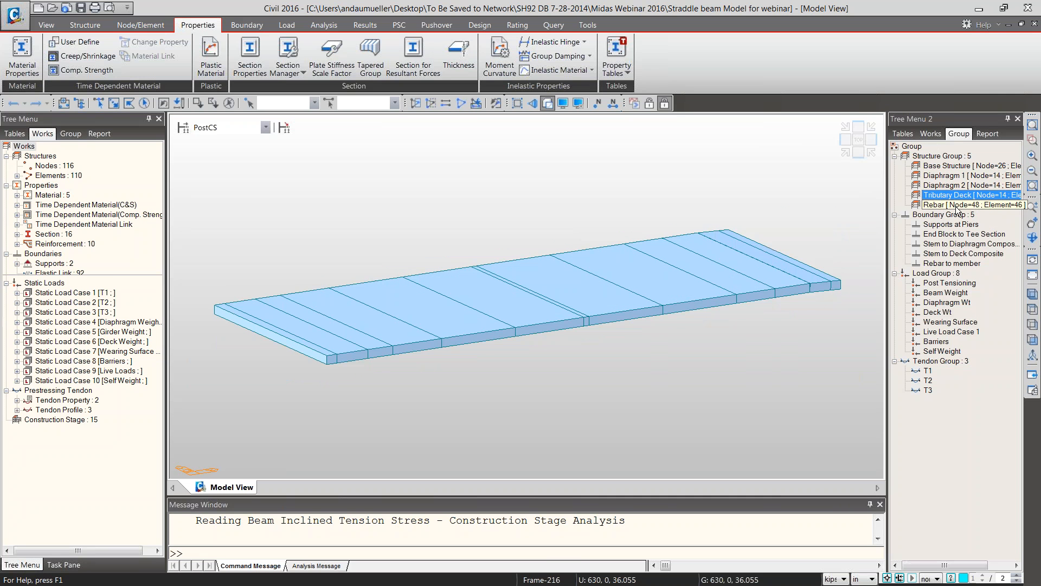
right_click(955, 205)
left_click(980, 285)
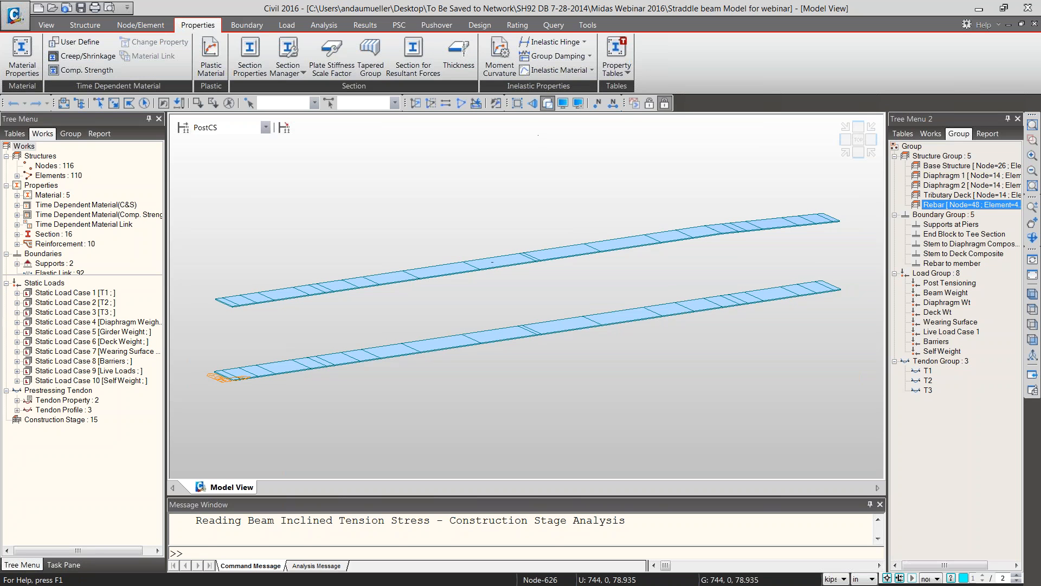
- Activate the Base Structure, Diaphragm 1 and Diaphragm 2 structure groups together in the model view
left_click(949, 166)
left_click_drag(950, 174, 955, 185)
right_click(955, 185)
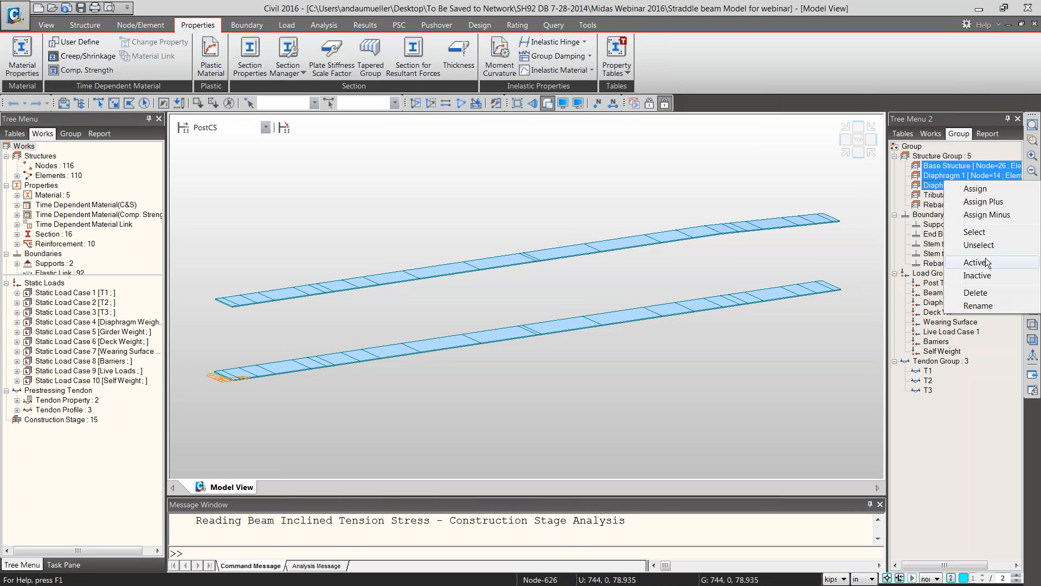
left_click(971, 302)
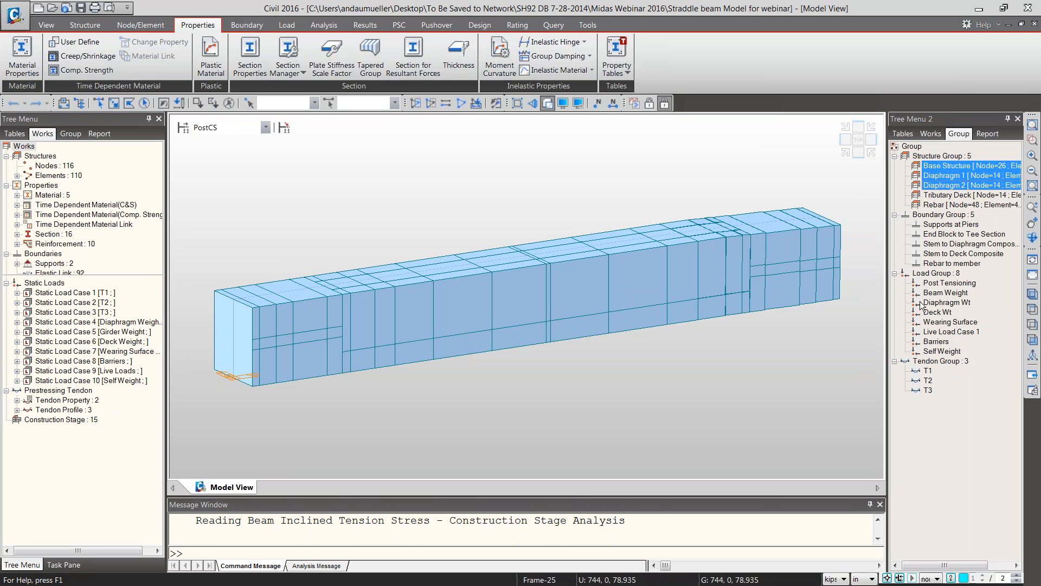
- Display the links of the Stem to Diaphragm Composite boundary group on the active model
left_click(948, 254)
left_click(947, 244)
left_click(956, 254)
left_click(952, 247)
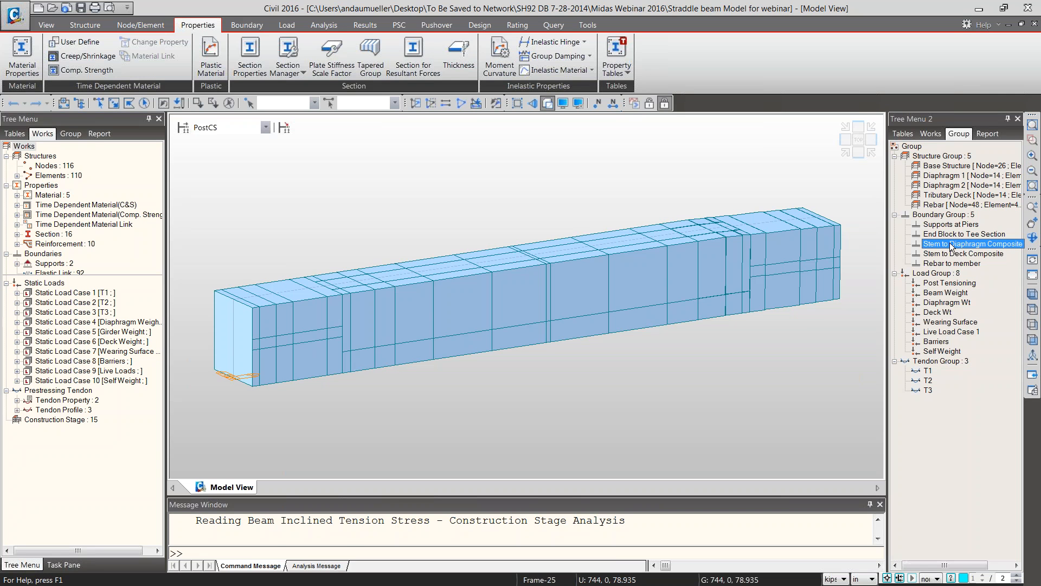
right_click(952, 246)
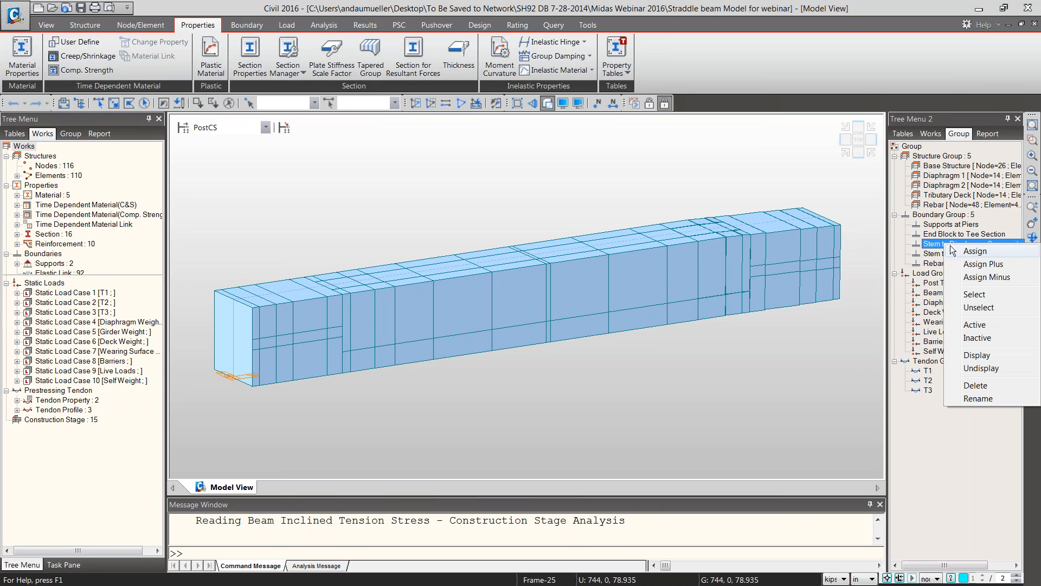
left_click(983, 356)
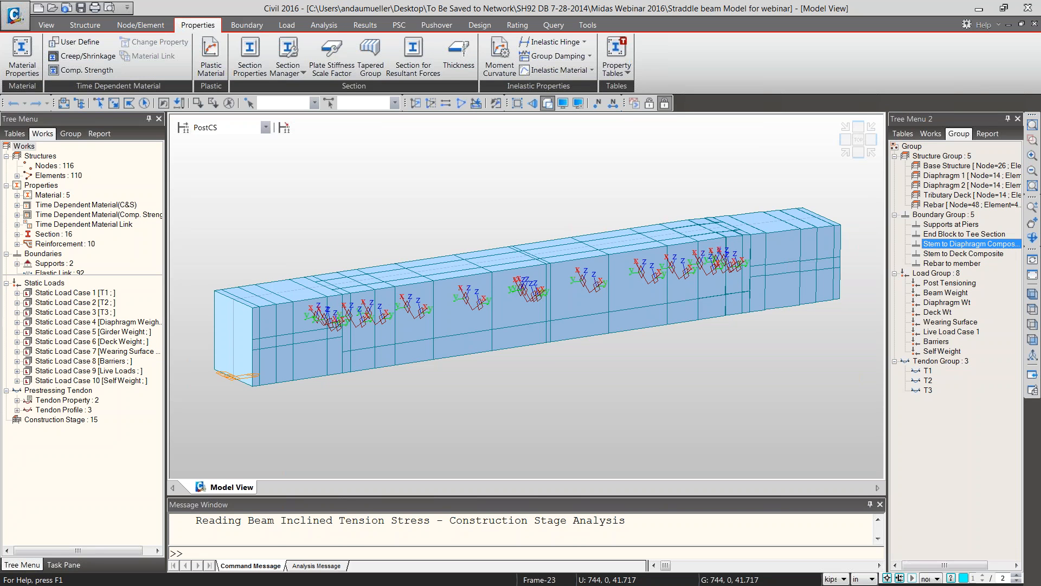
- Activate only the Base Structure and Tributary Deck groups and display the Stem to Deck Composite boundary links
left_click(948, 167)
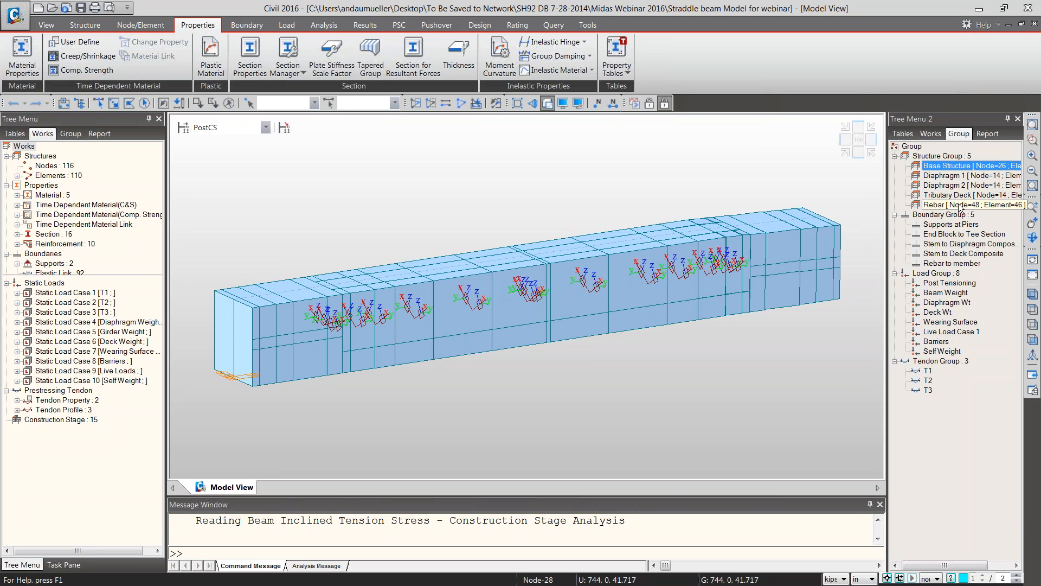
left_click(954, 196, "ctrl")
right_click(954, 196)
left_click(994, 271)
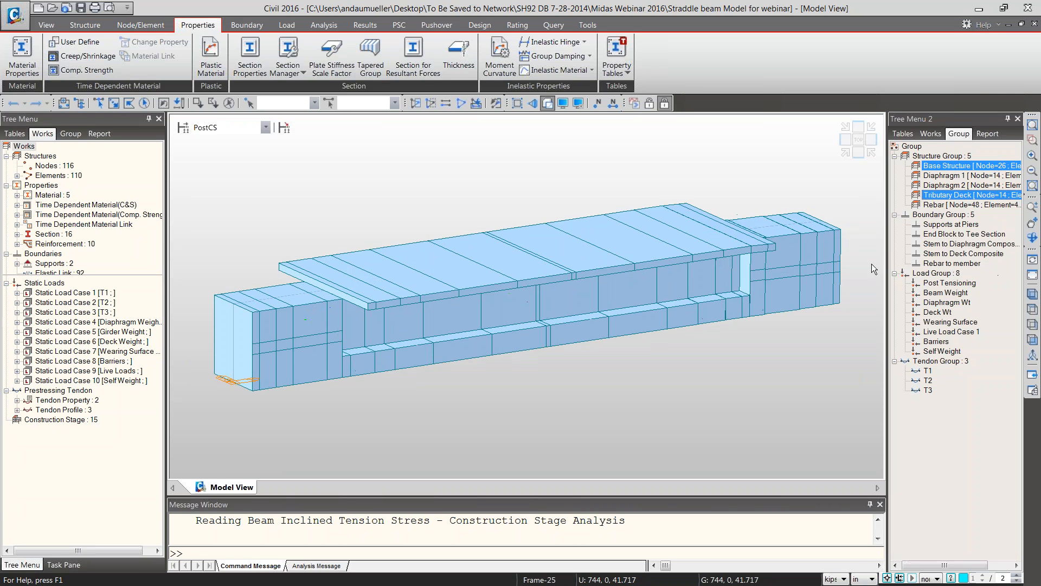
left_click(959, 254)
right_click(945, 254)
left_click(985, 363)
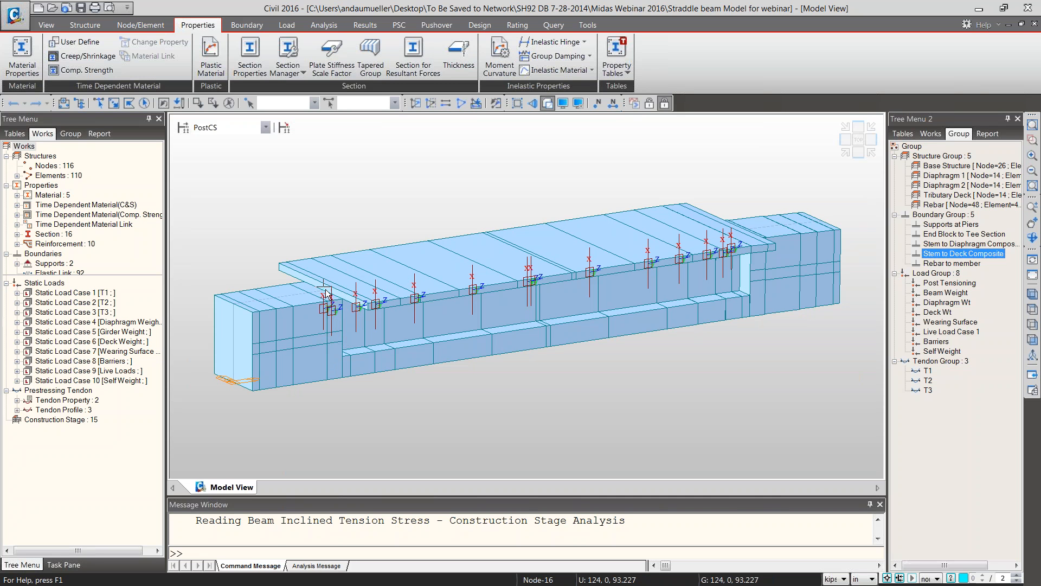
- Activate only the Base Structure and Rebar groups and display the Rebar to member boundary links
left_click(948, 264)
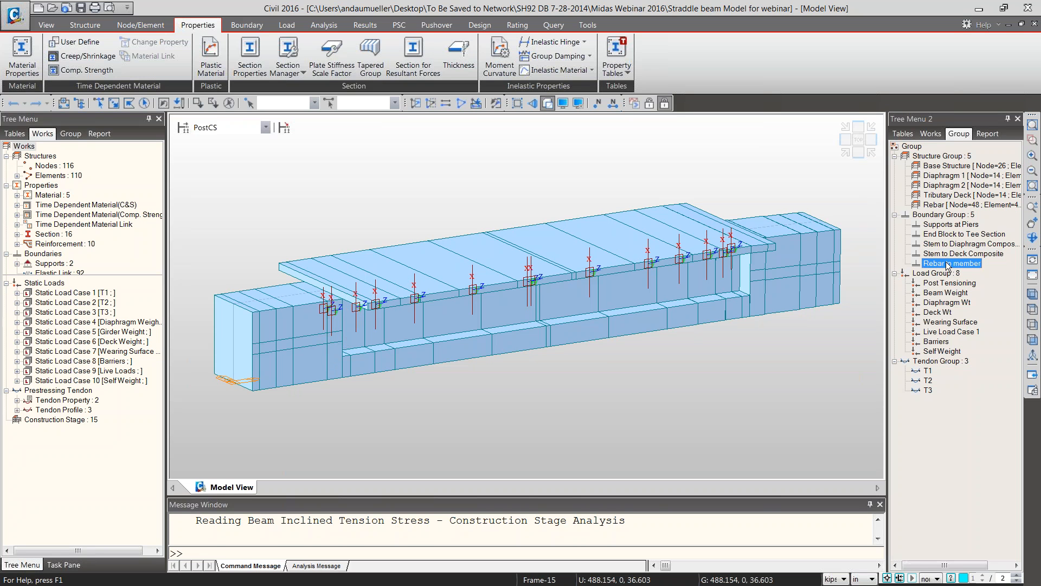
left_click(946, 166)
left_click(944, 205, "ctrl")
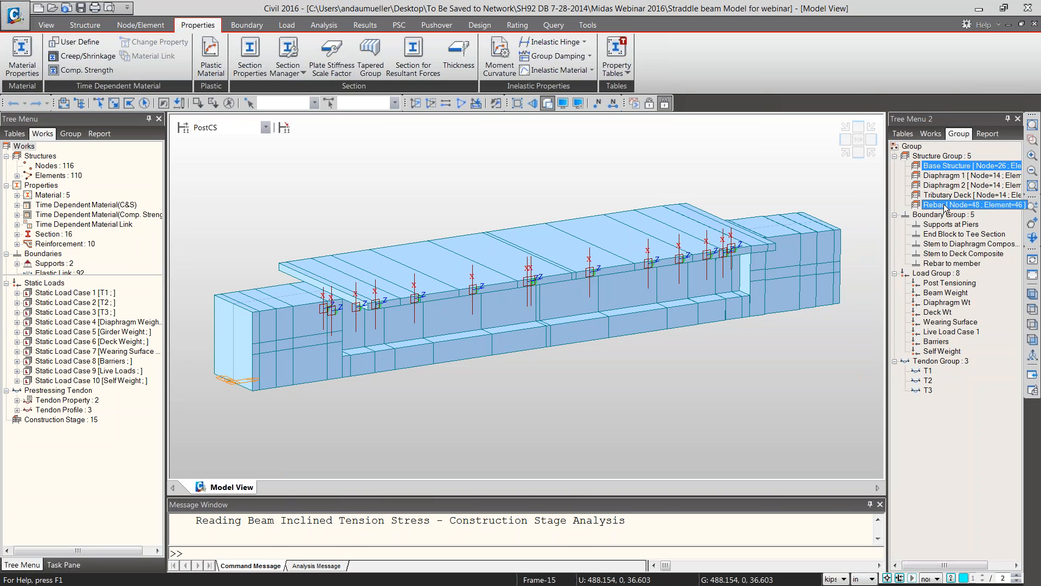
right_click(946, 206)
left_click(982, 293)
left_click(947, 264)
right_click(943, 264)
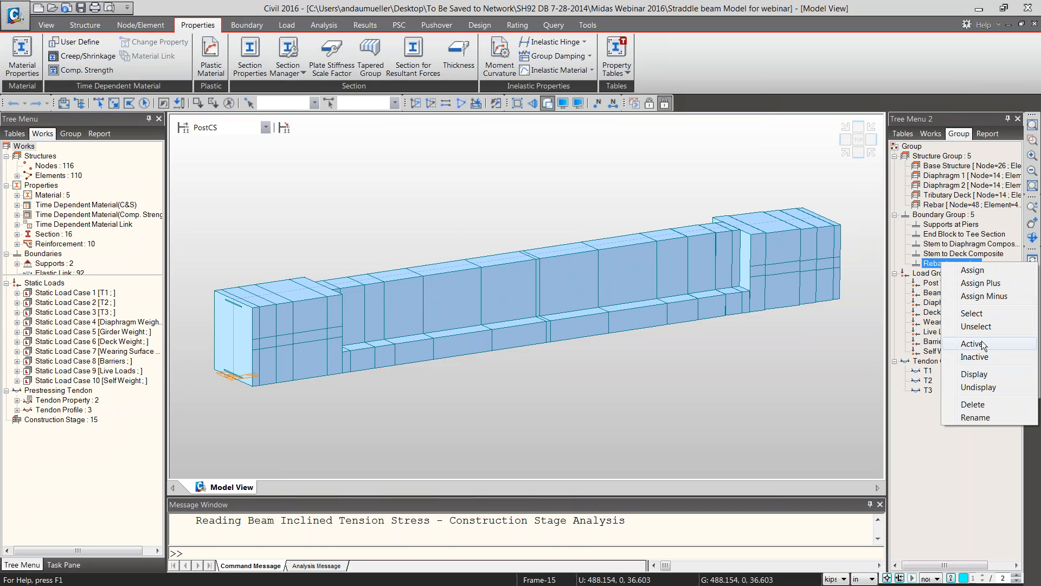
left_click(975, 374)
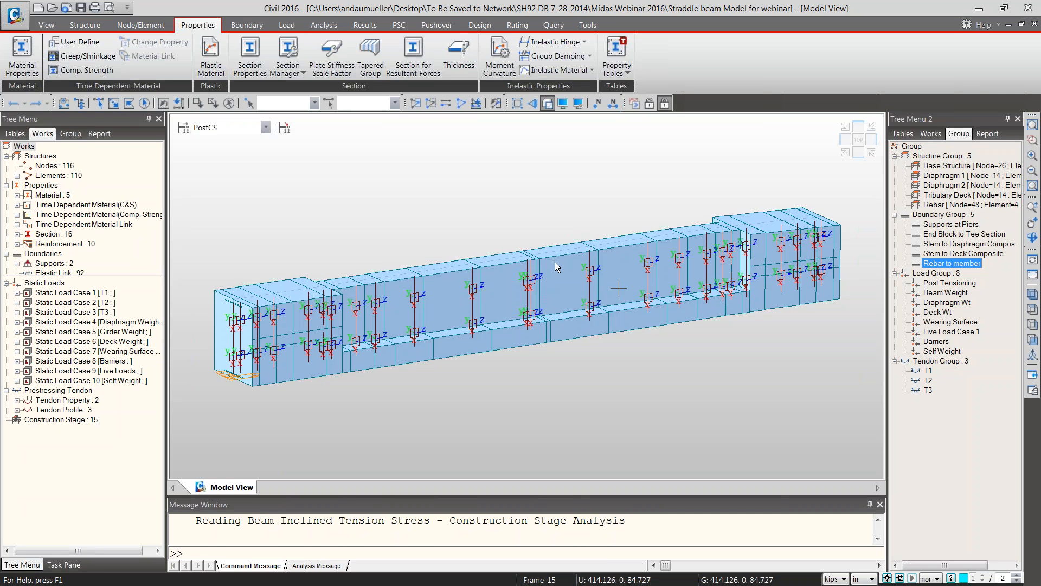
- Step through the construction stages from Stage 1 (slab, ends & PT) to Deck Becomes active to view the structure at each
left_click(263, 126)
left_click(231, 140)
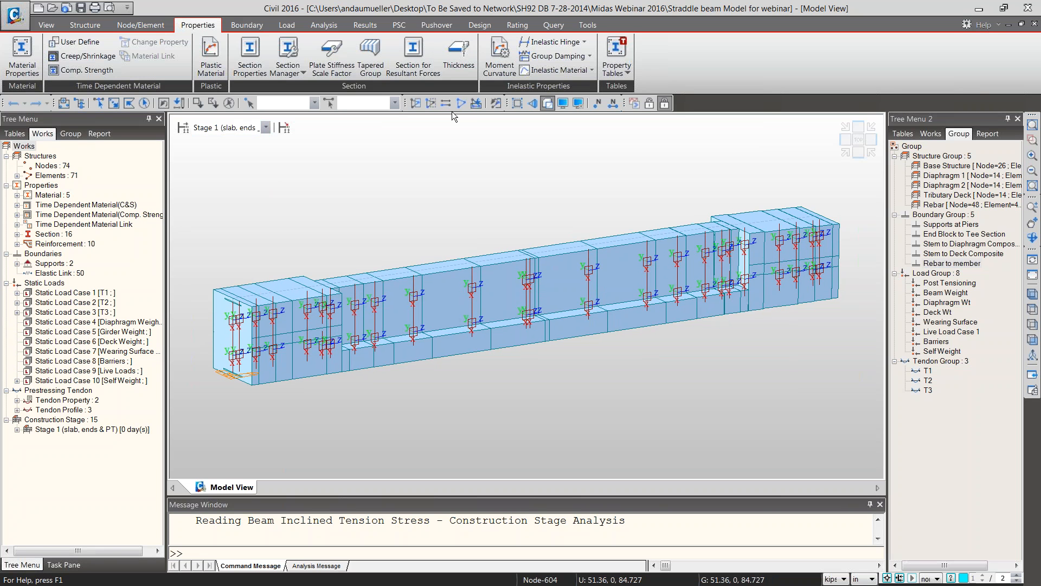
key("Down")
key("Down")
key("Down")
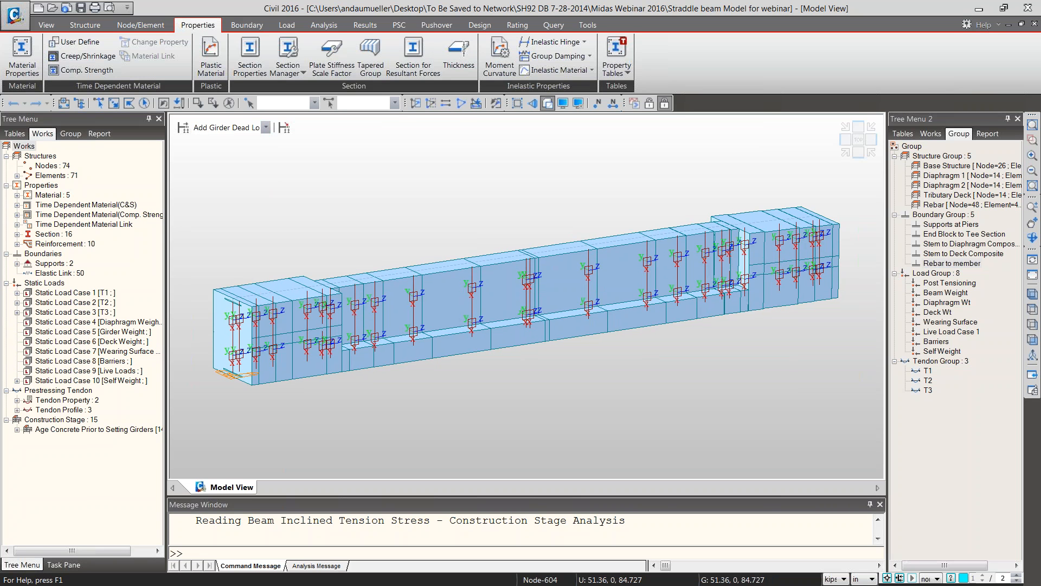
key("Down")
key("Down")
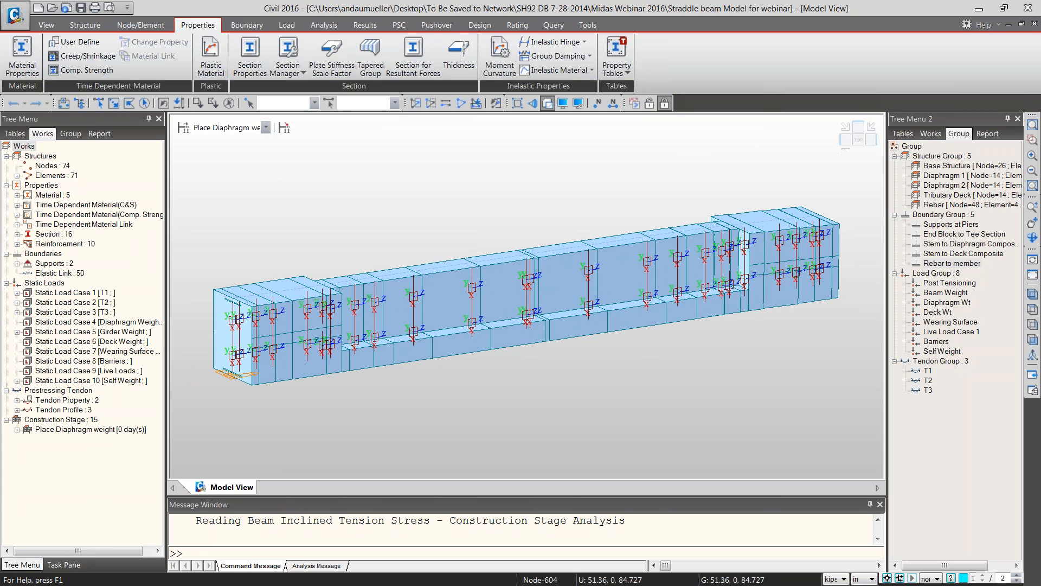
key("Down")
key("Down")
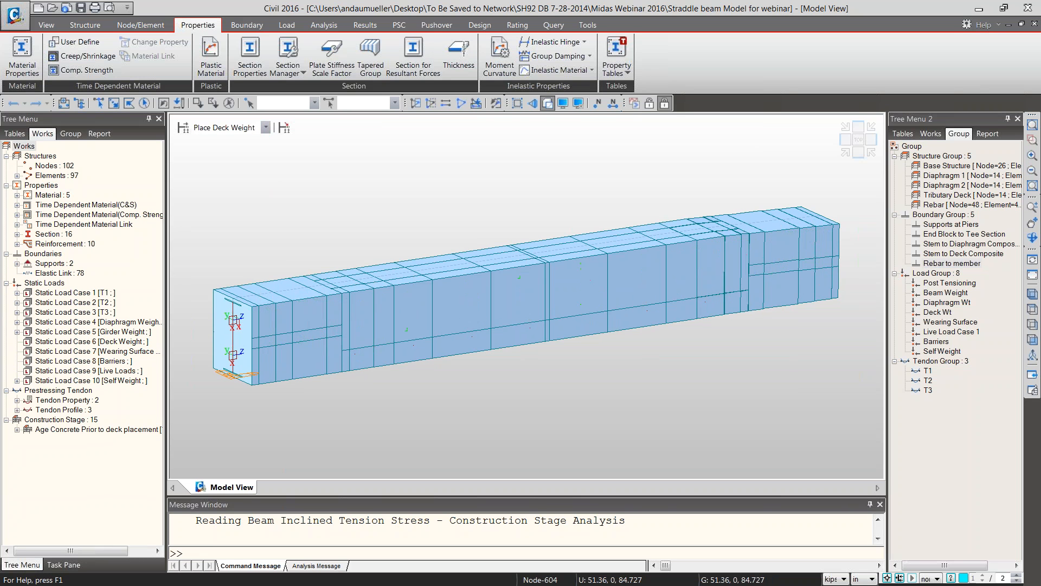
key("Down")
key("Down")
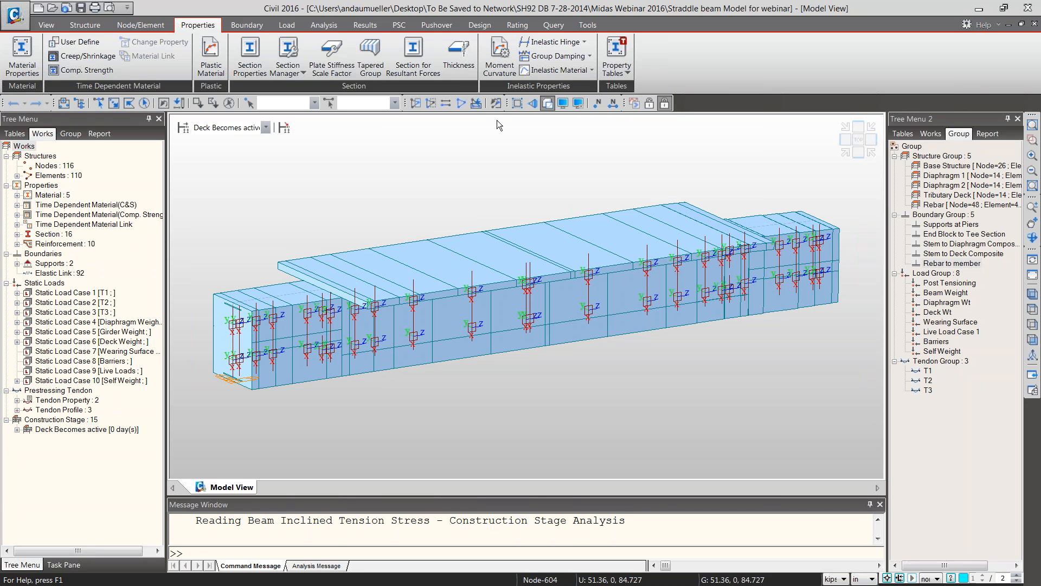
- Display the Supports at Piers boundary group and inspect the support near the far end of the beam
left_click(953, 227)
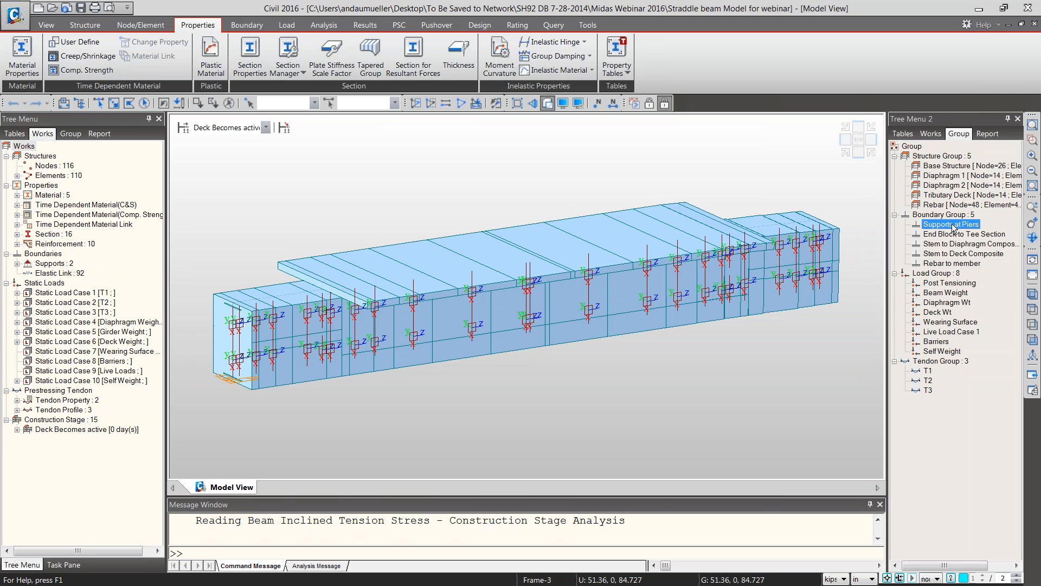
right_click(953, 227)
left_click(975, 337)
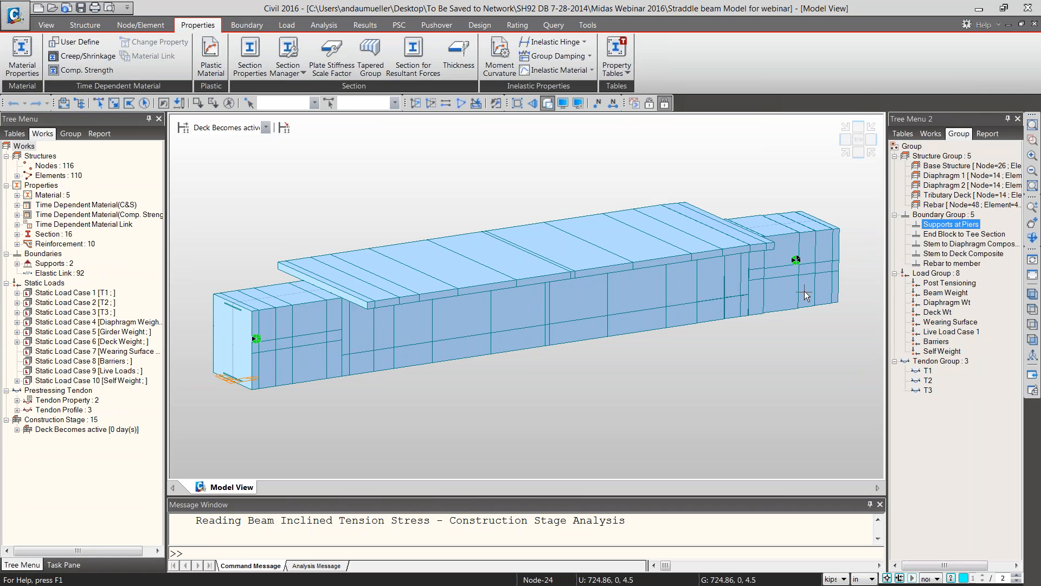
mouse_move(797, 263)
left_click(796, 261)
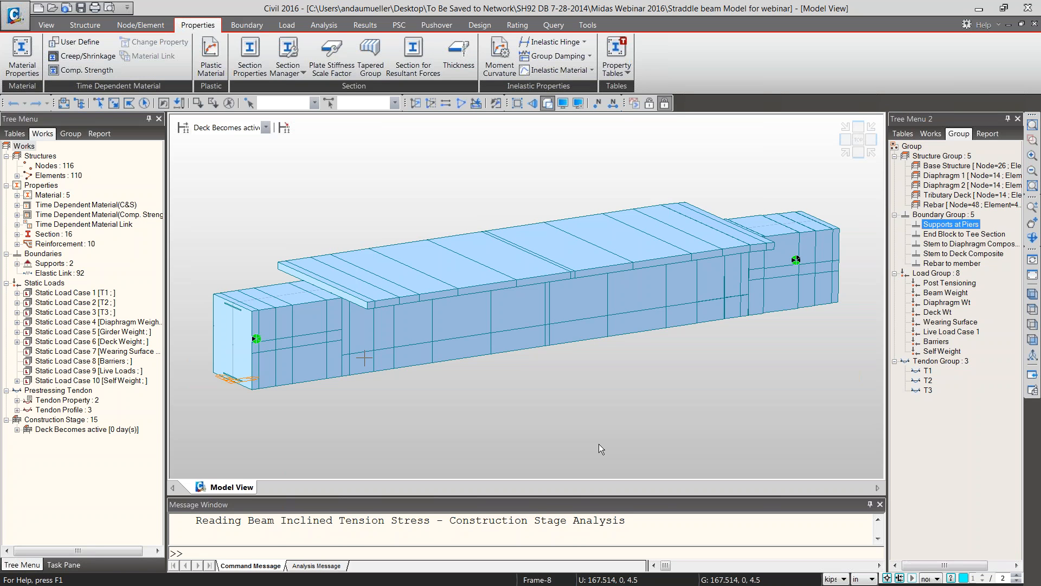
- Find Static Load Case 4 (Diaphragm Weight) in the works tree and display its line beam loads on the model
left_click(929, 134)
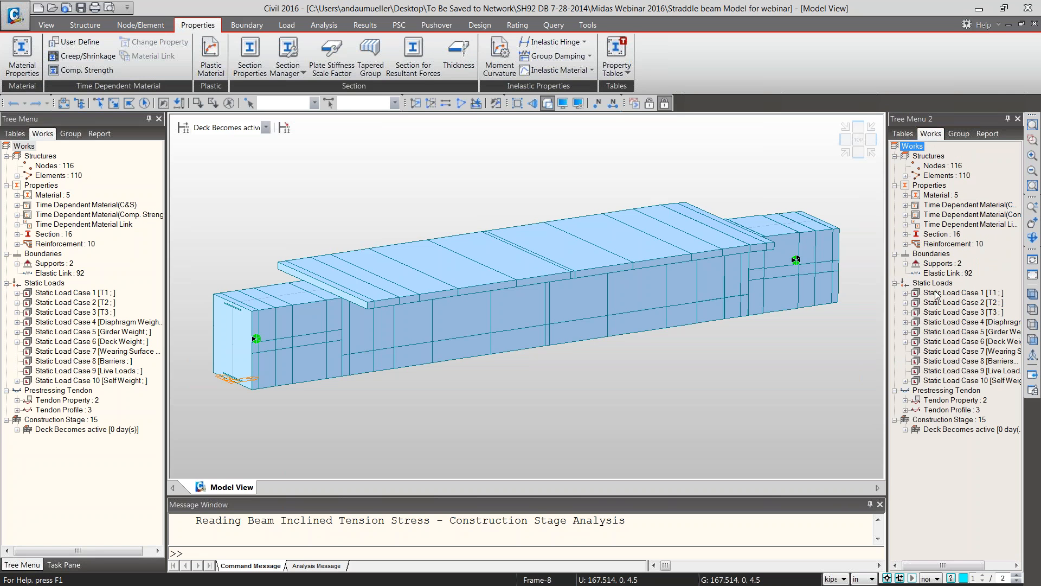
left_click(951, 302)
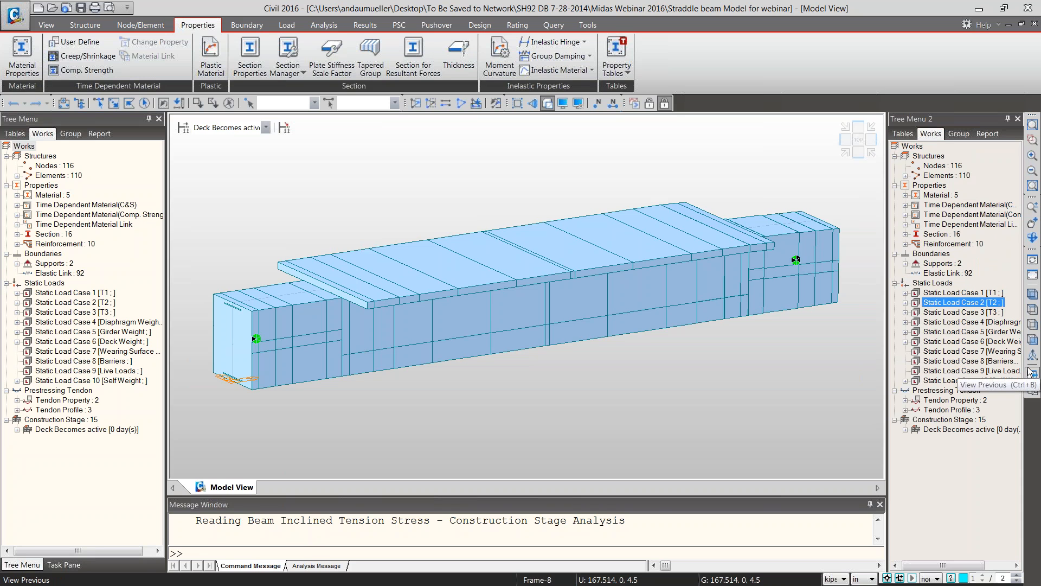
key("Down")
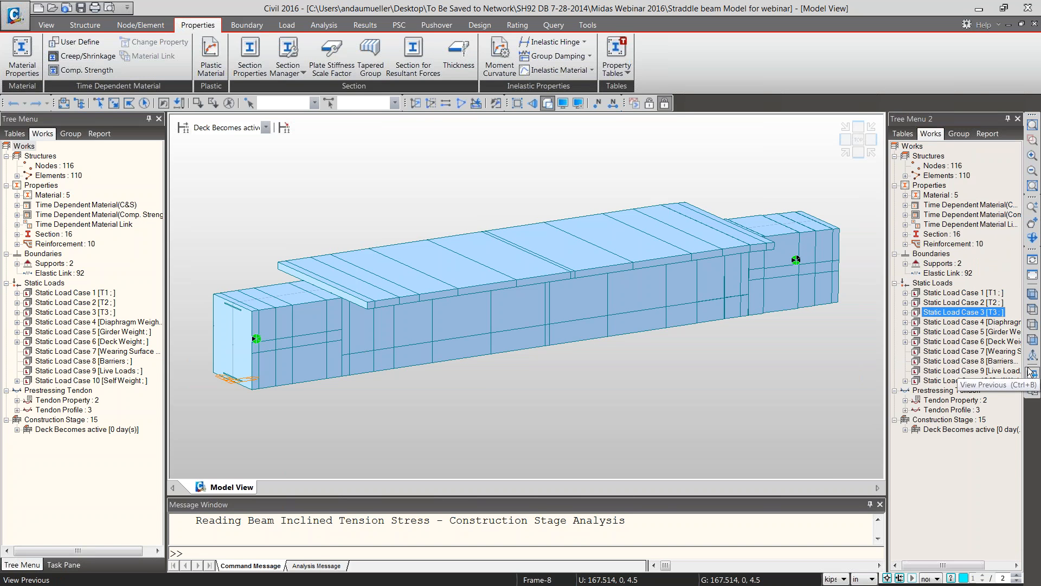
key("Down")
left_click(905, 322)
right_click(955, 332)
left_click(971, 350)
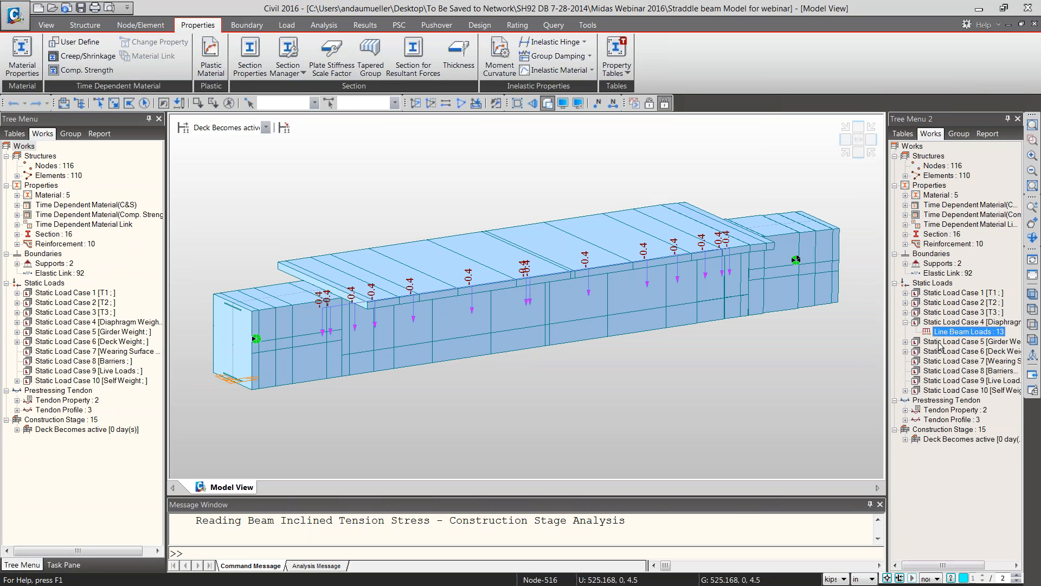
- Display the nodal loads of Static Load Case 5 (Girder Weight), followed by those of Static Load Case 6 (Deck Weight)
left_click(905, 342)
right_click(958, 351)
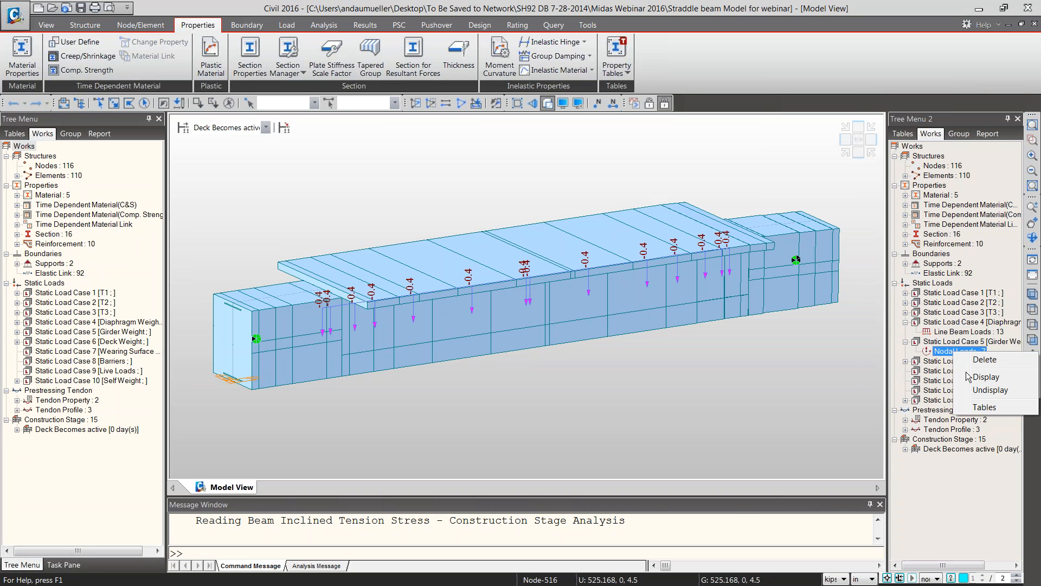
left_click(986, 375)
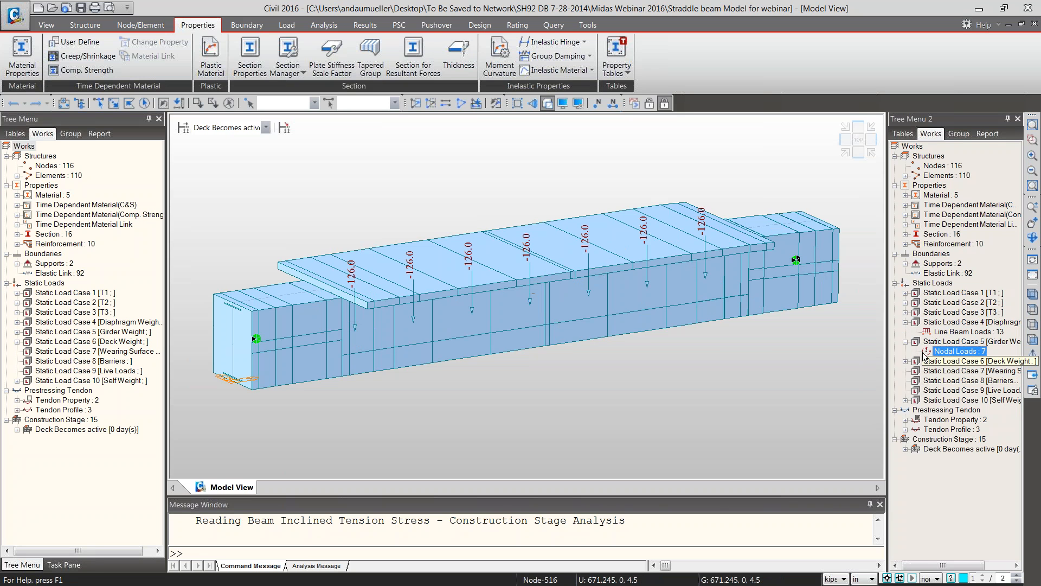
left_click(905, 361)
right_click(958, 372)
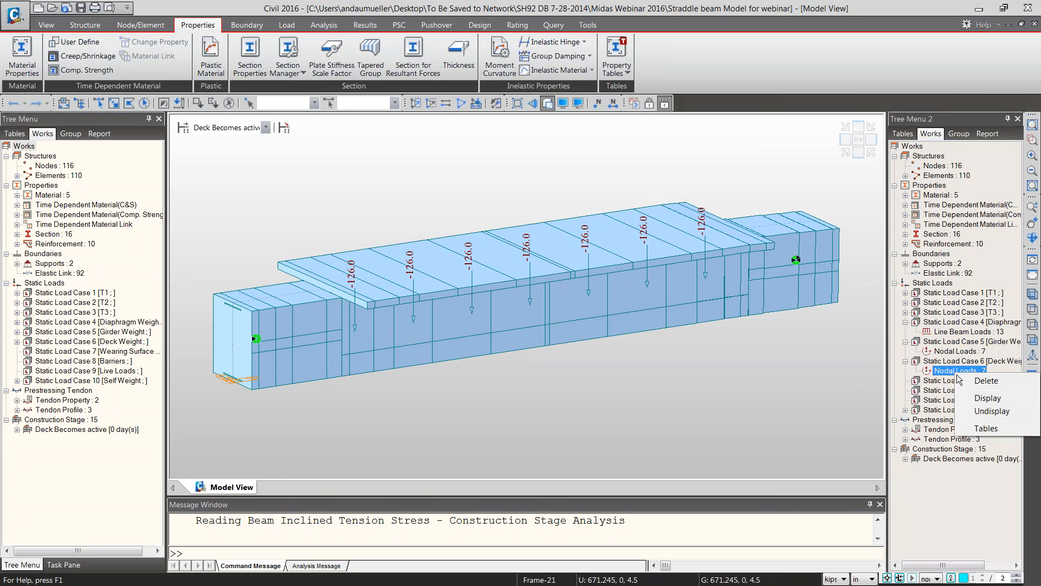
left_click(976, 396)
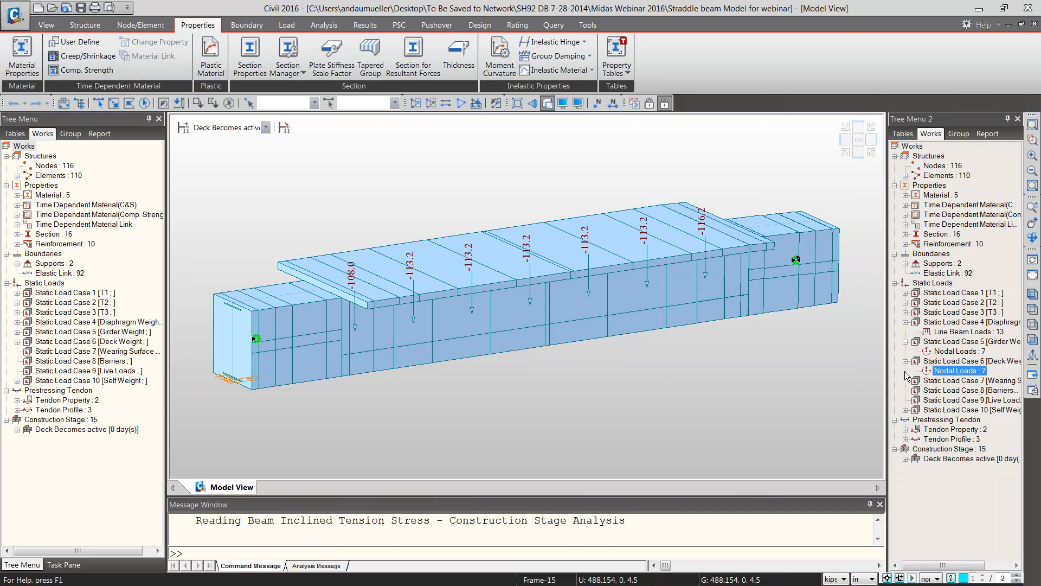
- Review the Self Weight entry of Static Load Case 10 and return to the group listing
left_click(906, 410)
left_click(956, 420)
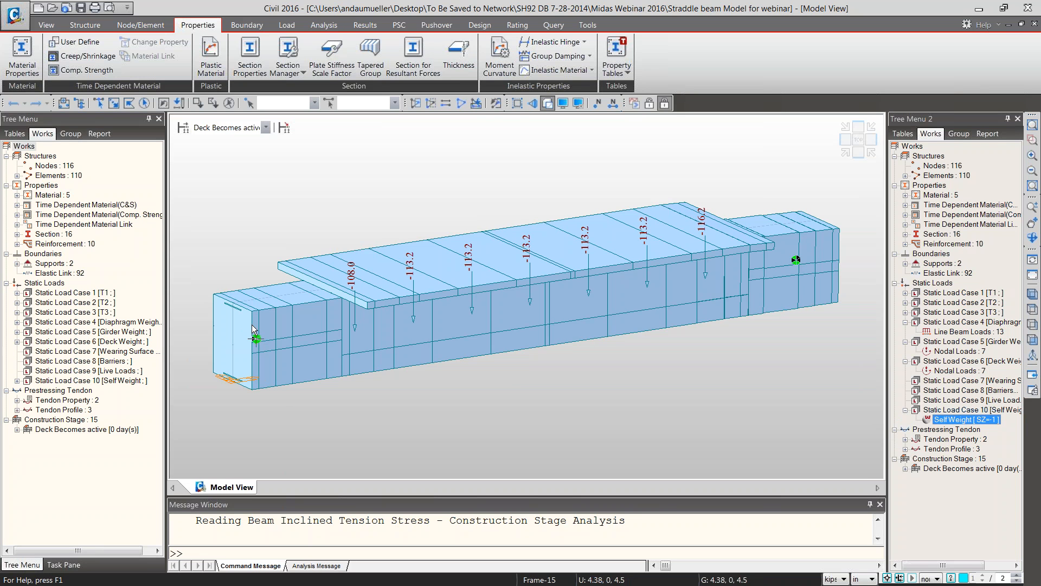
left_click(958, 134)
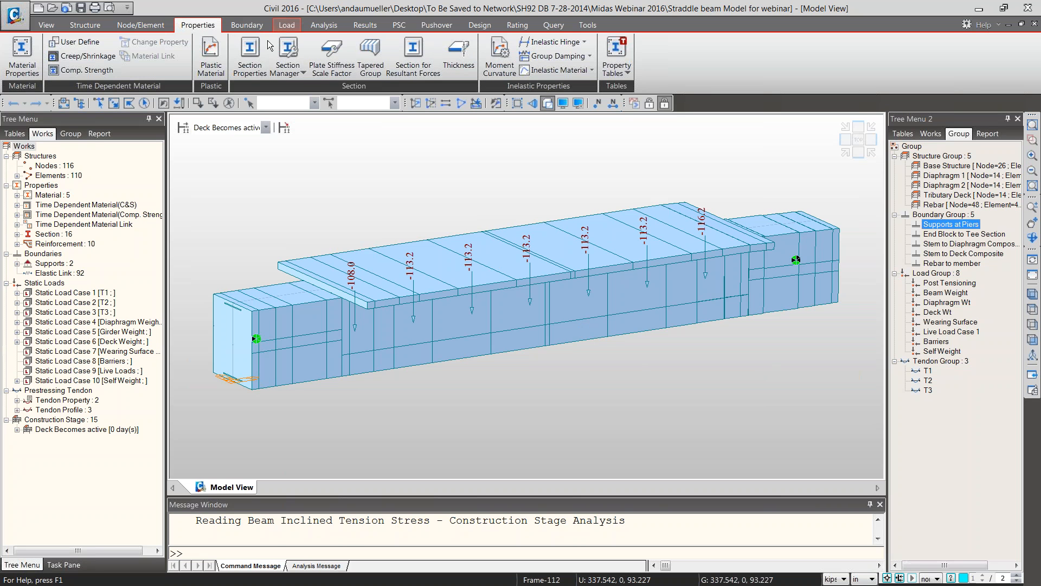
- Return the model to preprocessing mode at the Base stage and bring up the construction stage load commands
left_click(287, 26)
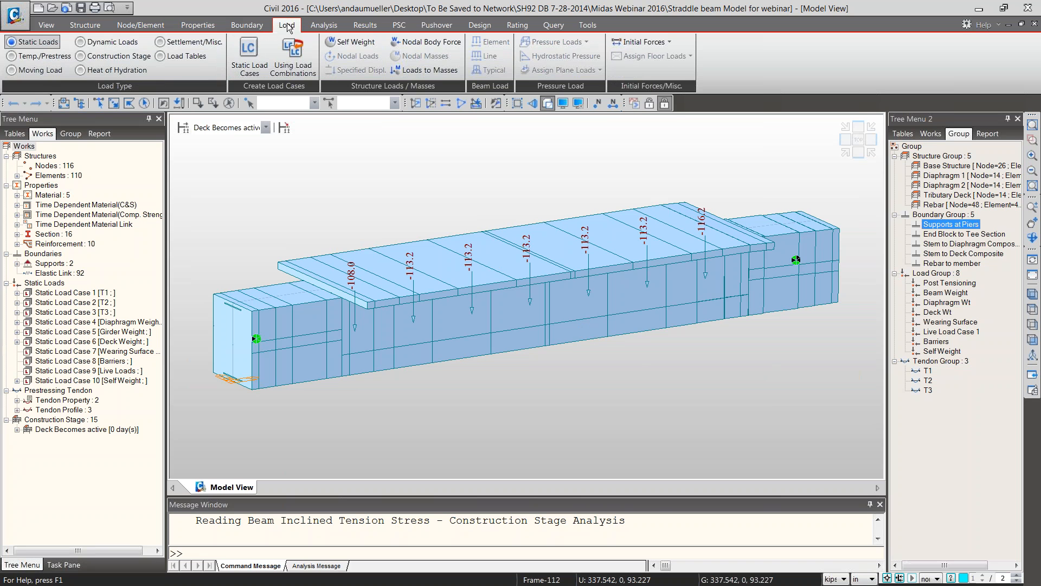
left_click(650, 103)
left_click(81, 55)
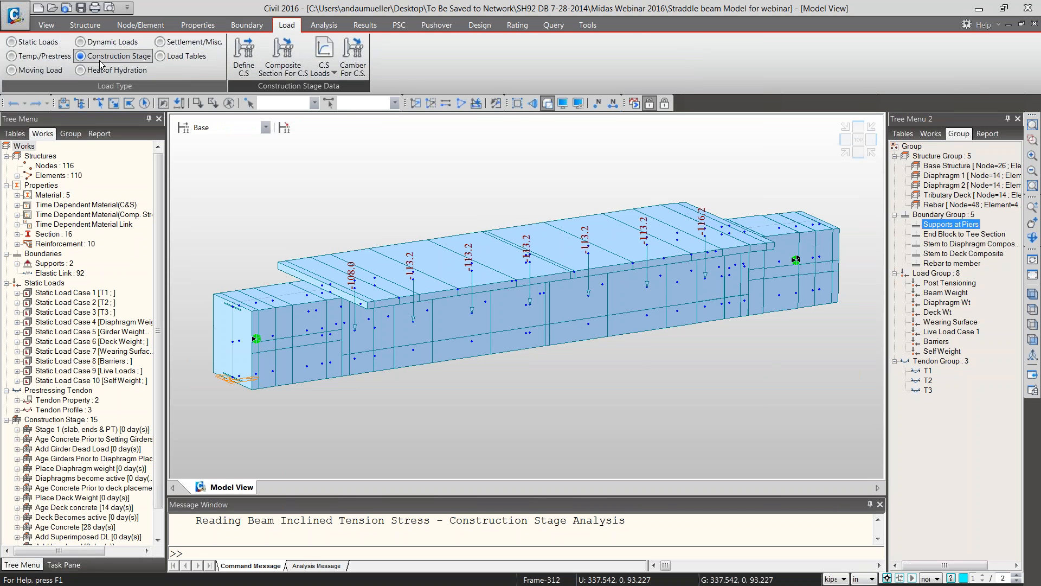
- Open the T1 and T2 tendon property and review its tendon type and material options
left_click(44, 56)
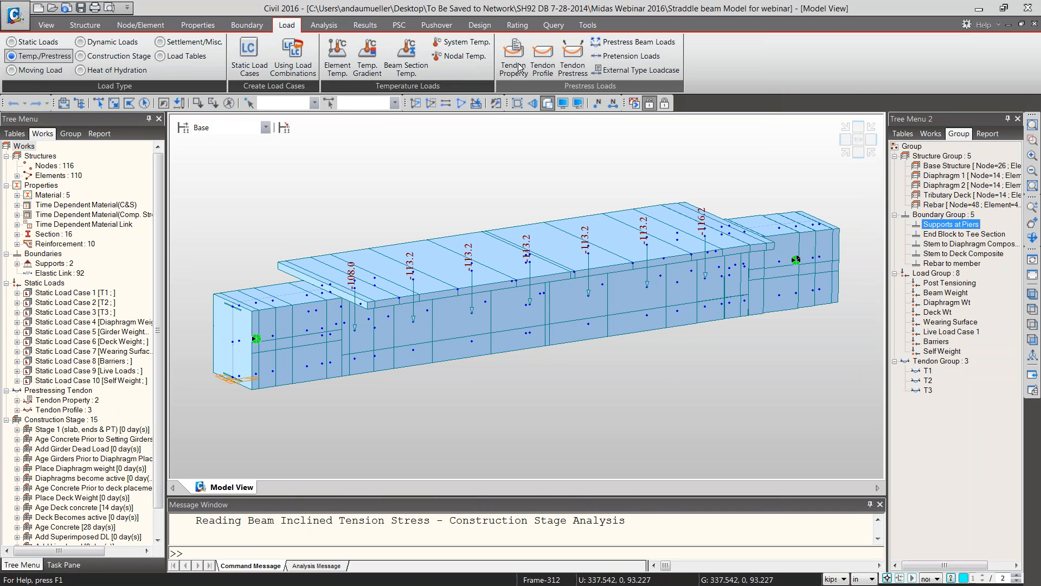
left_click(514, 65)
left_click(439, 252)
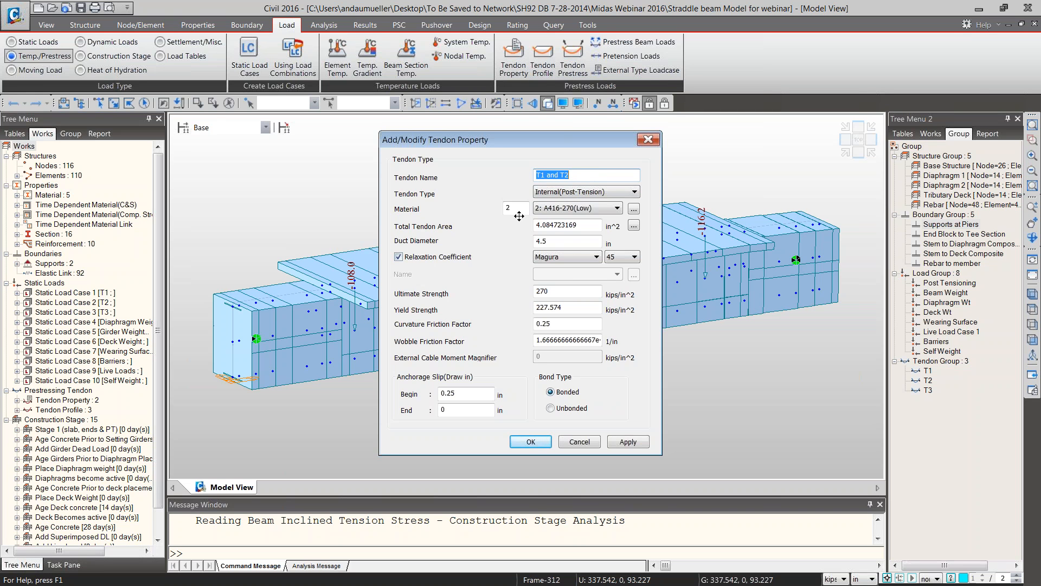
left_click(634, 192)
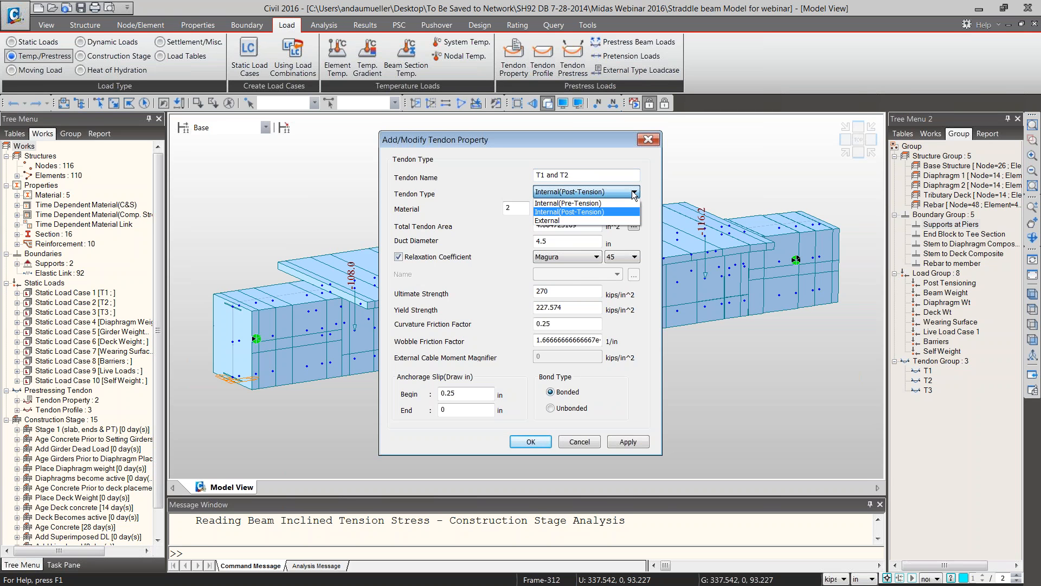
left_click(630, 194)
left_click(613, 209)
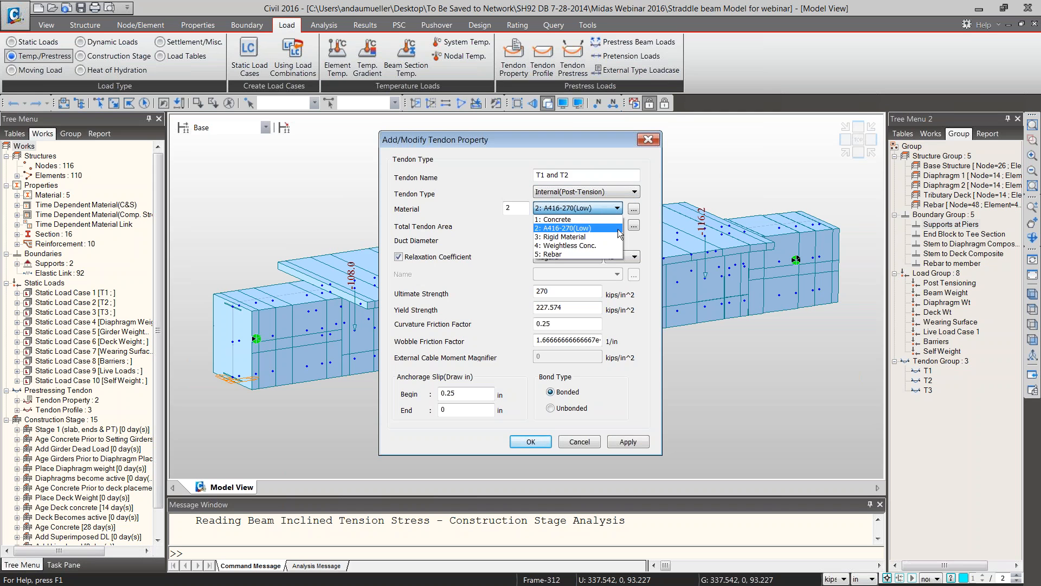
left_click(593, 228)
- Try a 15.2mm(0.6") strand diameter in the tendon area calculation for T1 and T2
left_click(634, 226)
left_click(597, 281)
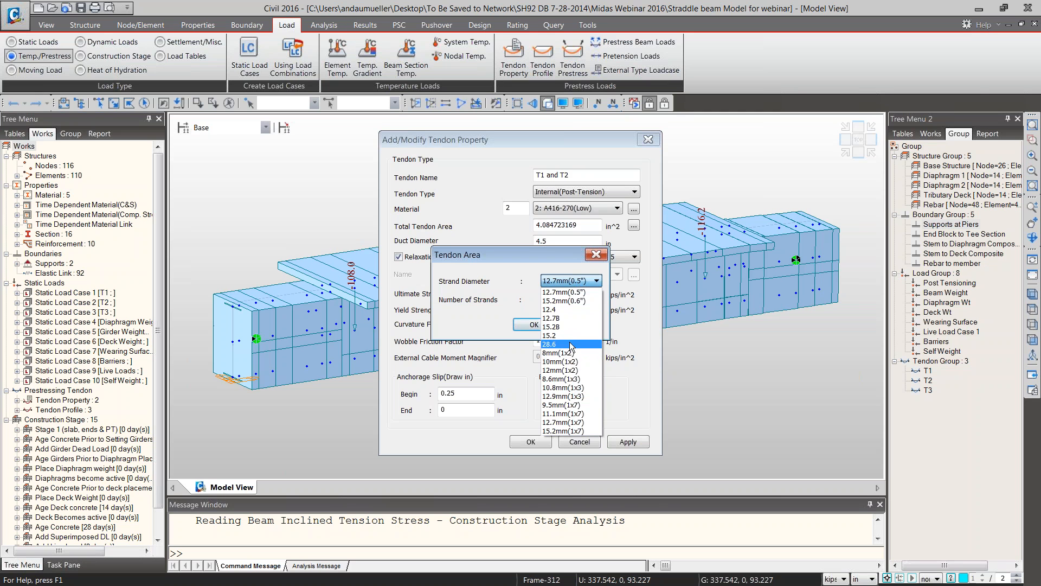
left_click(564, 301)
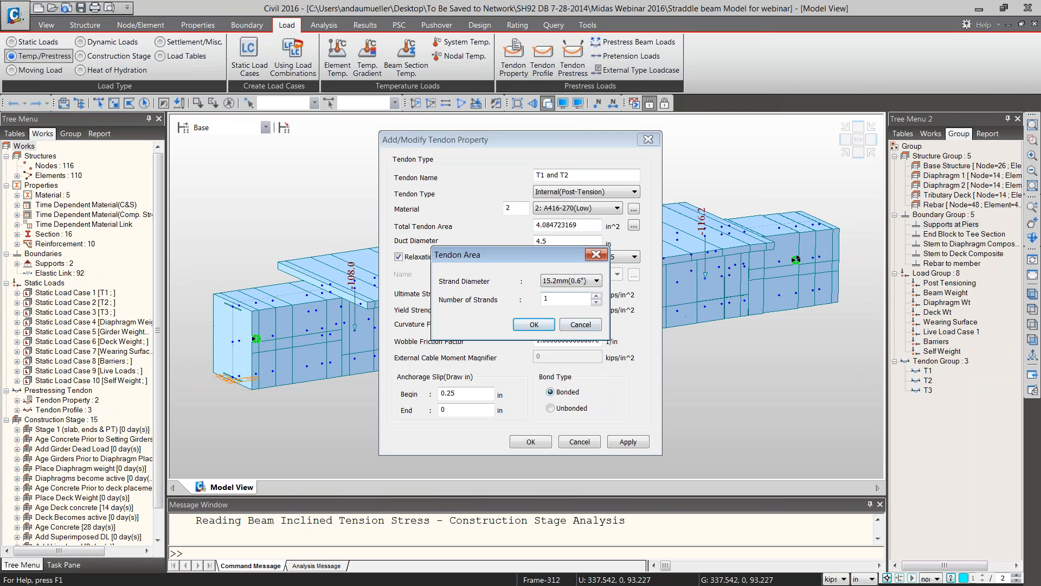
left_click(581, 325)
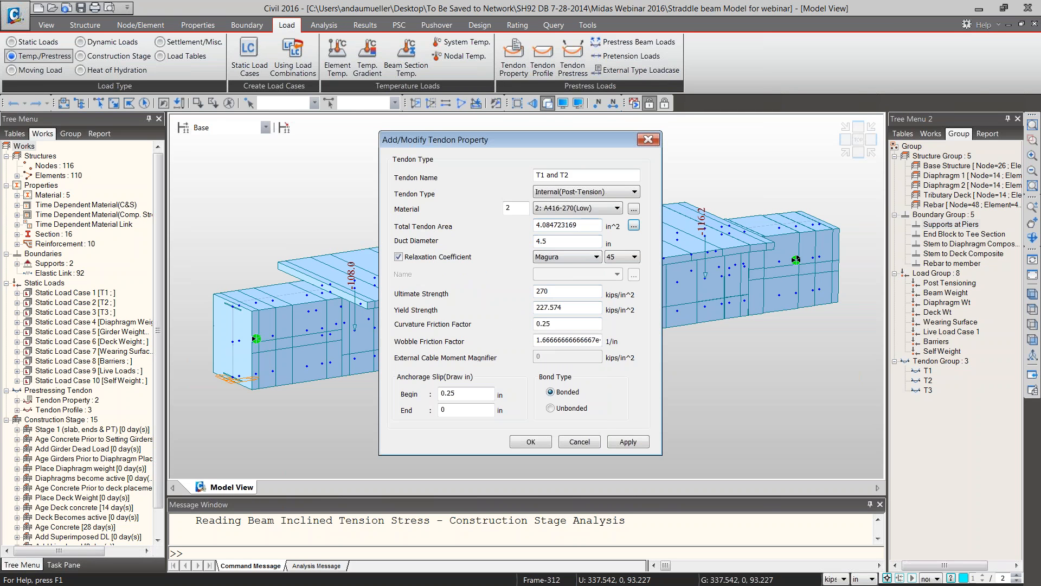
- Review the duct diameter, yield strength and beginning anchorage slip of T1 and T2, and leave the tendon properties without changes
left_click(556, 241)
left_click(546, 307)
left_click(457, 393)
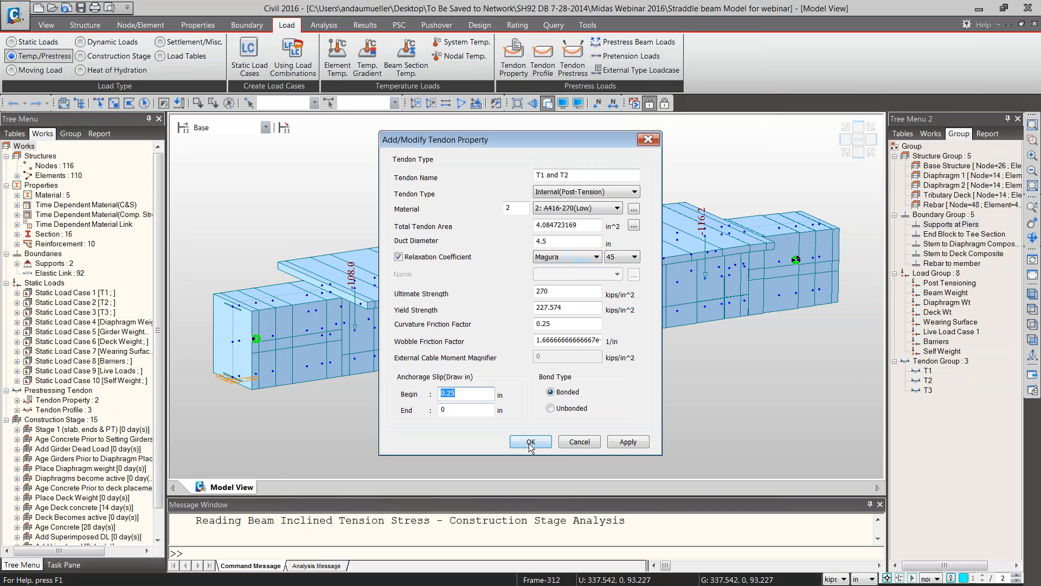
left_click(577, 441)
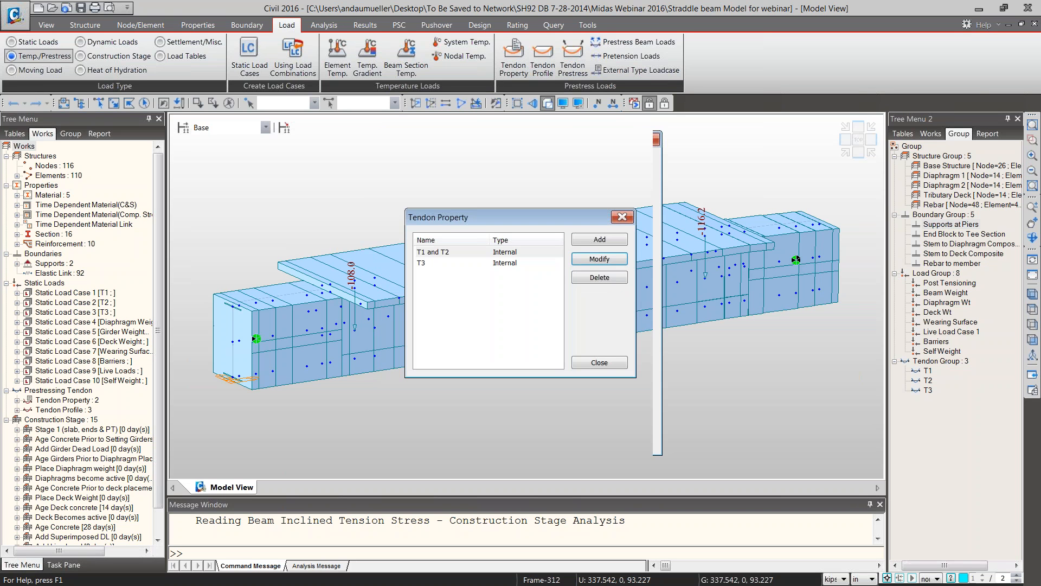
left_click(599, 362)
- Open the tendon profile list and display the T1, T2 and T3 profiles in turn on the model
left_click(543, 59)
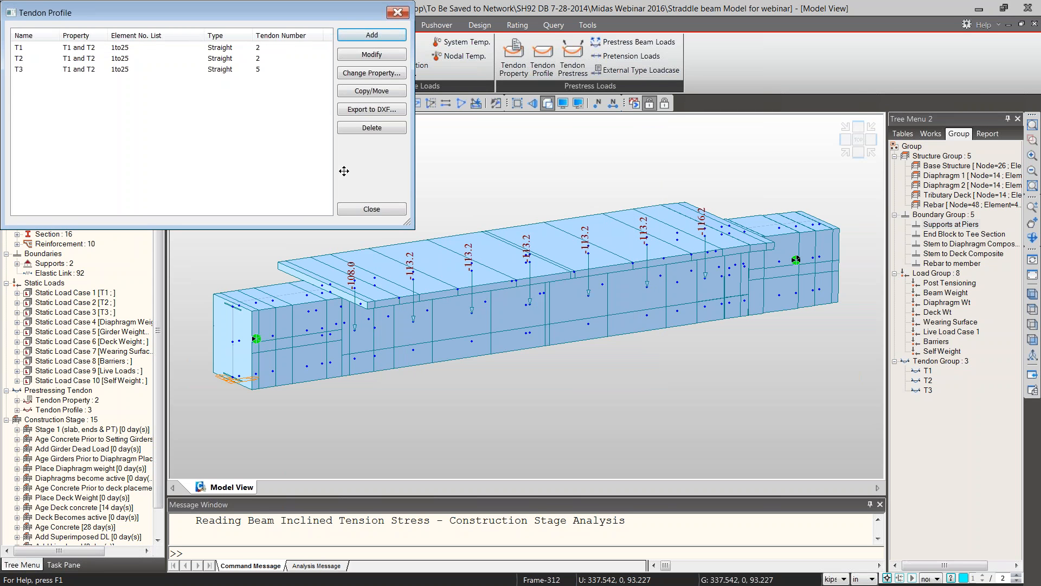
left_click(80, 50)
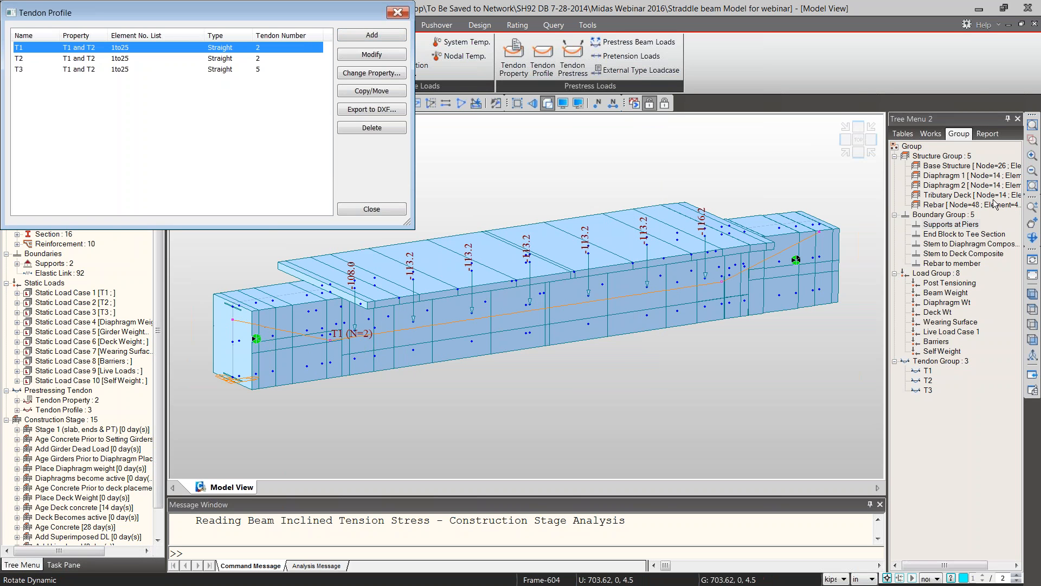
left_click(79, 59)
left_click(71, 69)
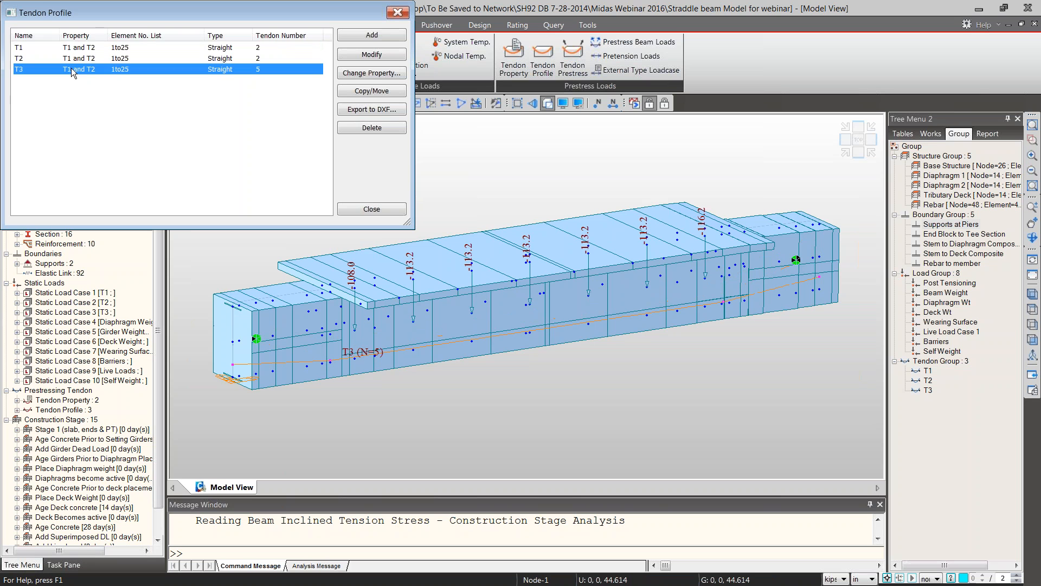
left_click(79, 48)
left_click(82, 58)
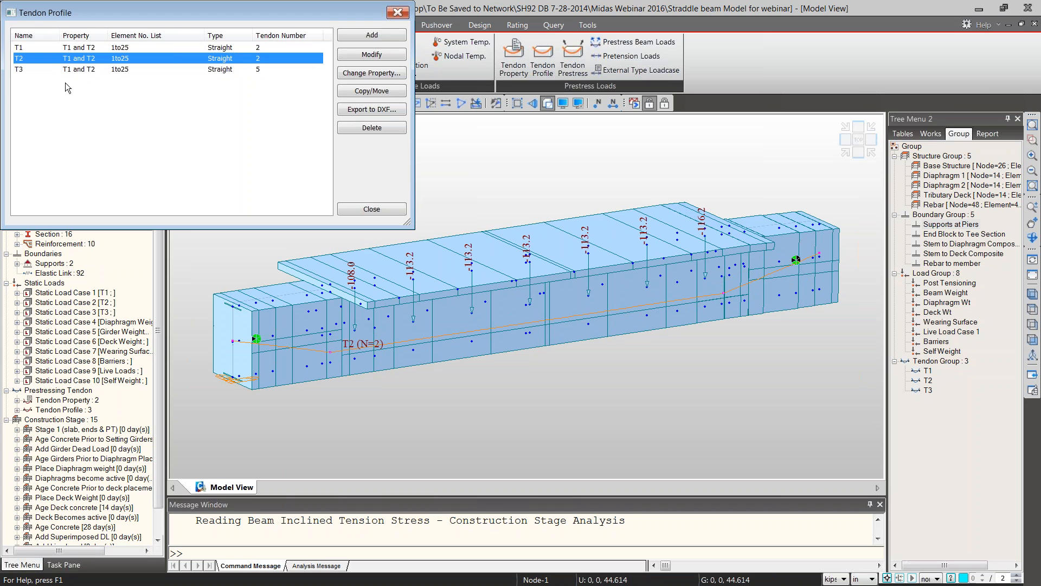
left_click(70, 68)
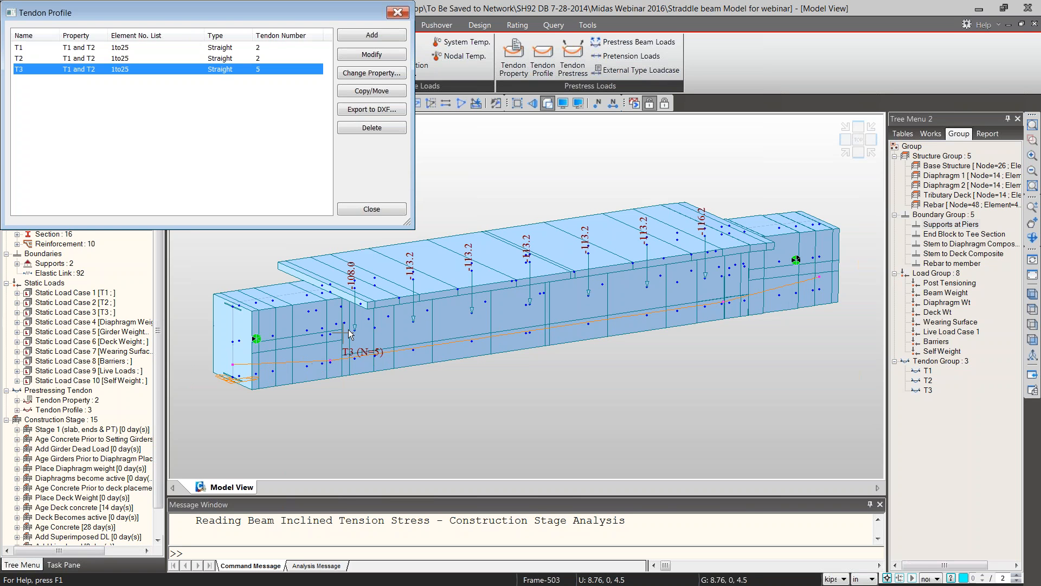
left_click(145, 48)
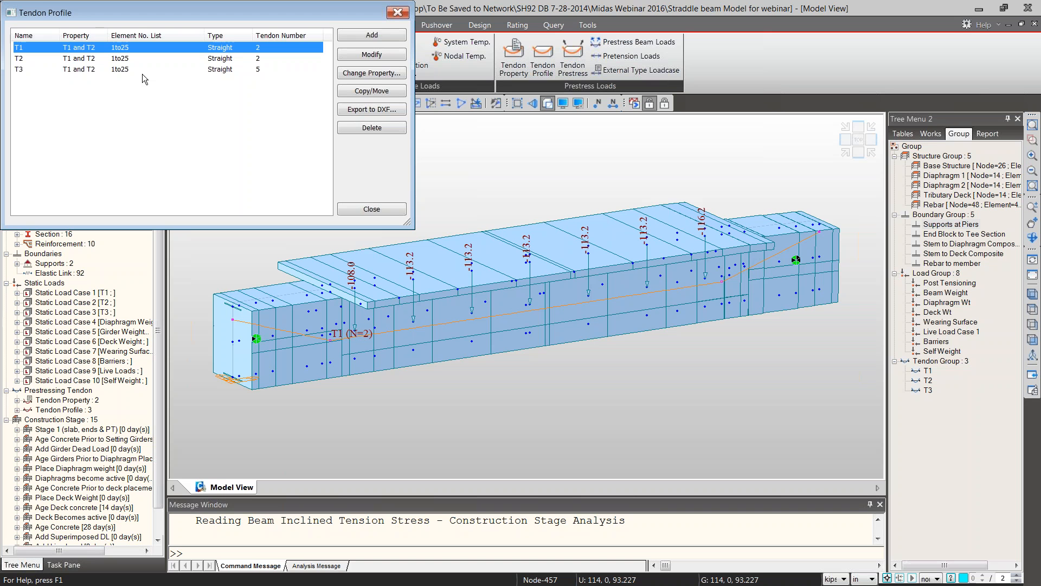
- Open the T1 tendon profile definition beside the model and review its tendon group and property assignments
left_click(372, 57)
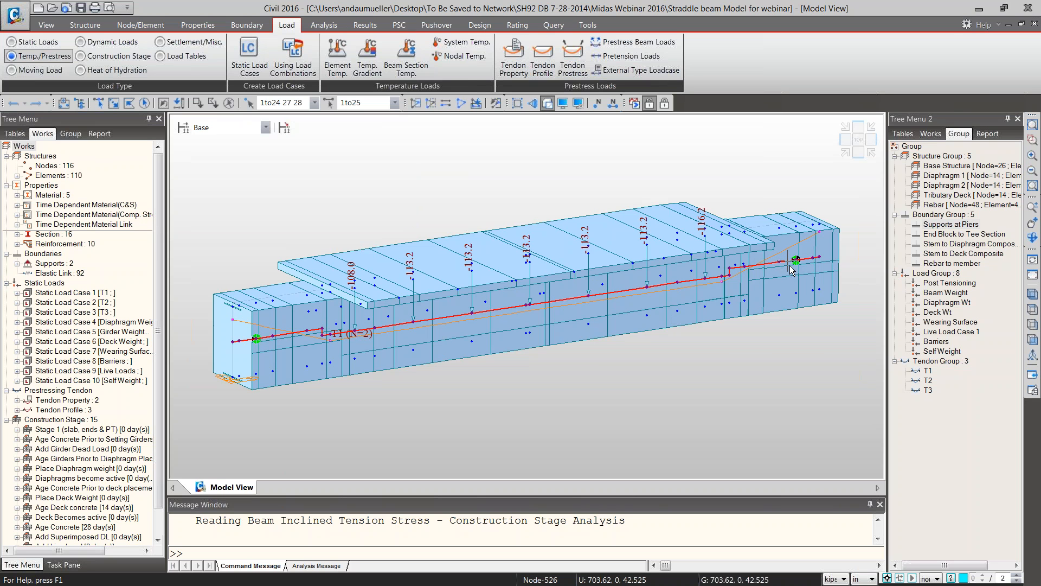
left_click_drag(1040, 8, 92, 42)
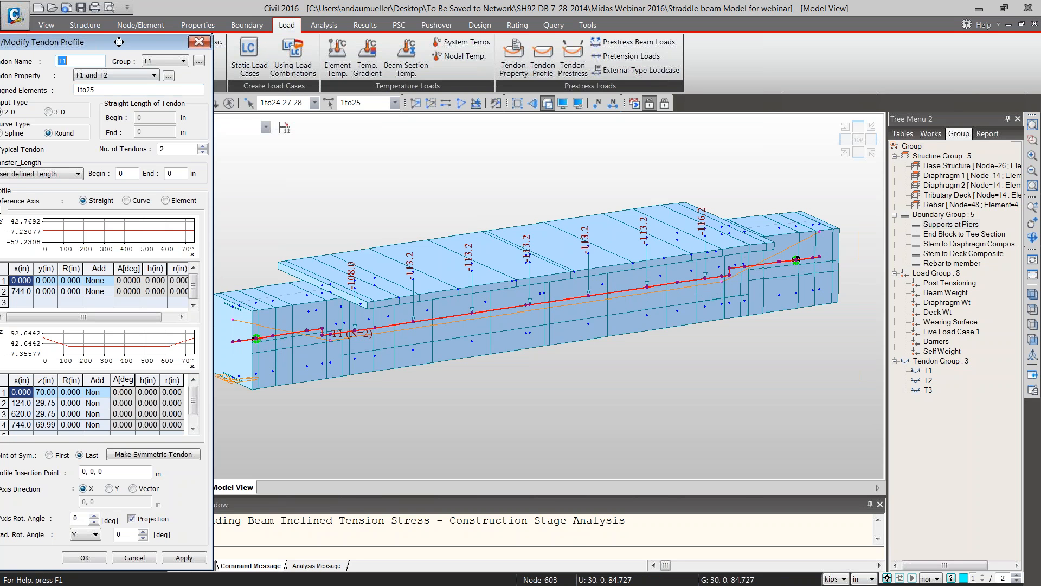
left_click_drag(116, 38, 134, 28)
left_click(200, 52)
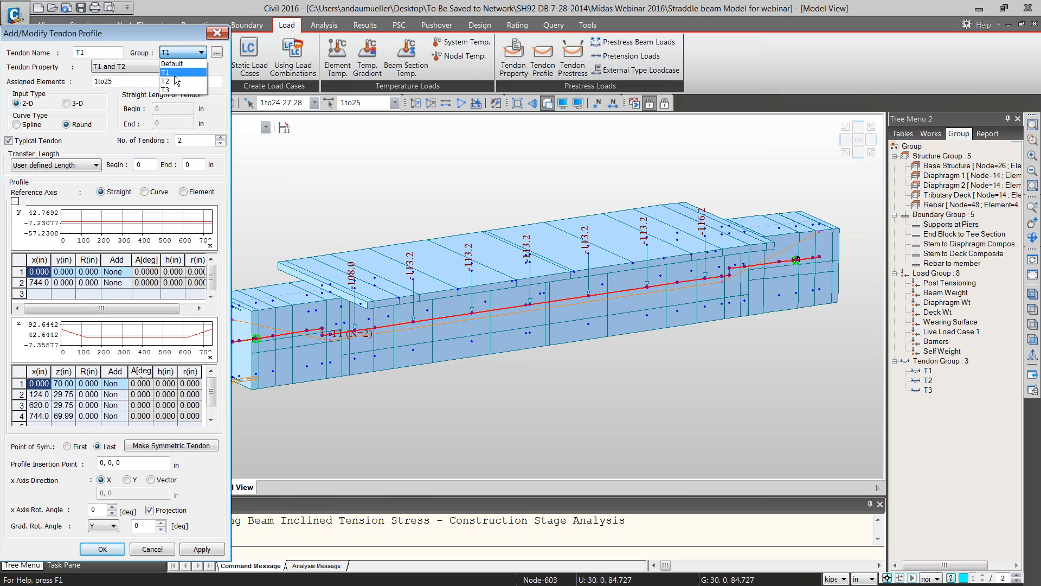
left_click(199, 50)
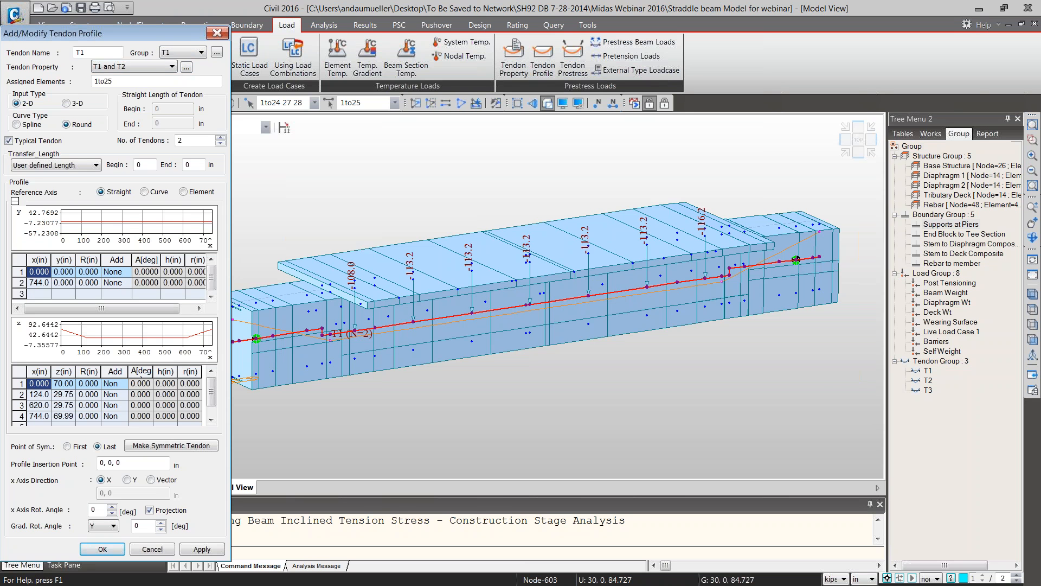
left_click(168, 66)
left_click(168, 66)
- Try 0, 0, 4.5 as the profile insertion point of tendon T1, picked from the beam end, and leave the tendon profiles
mouse_move(90, 343)
left_click(119, 463)
left_click_drag(119, 463, 83, 463)
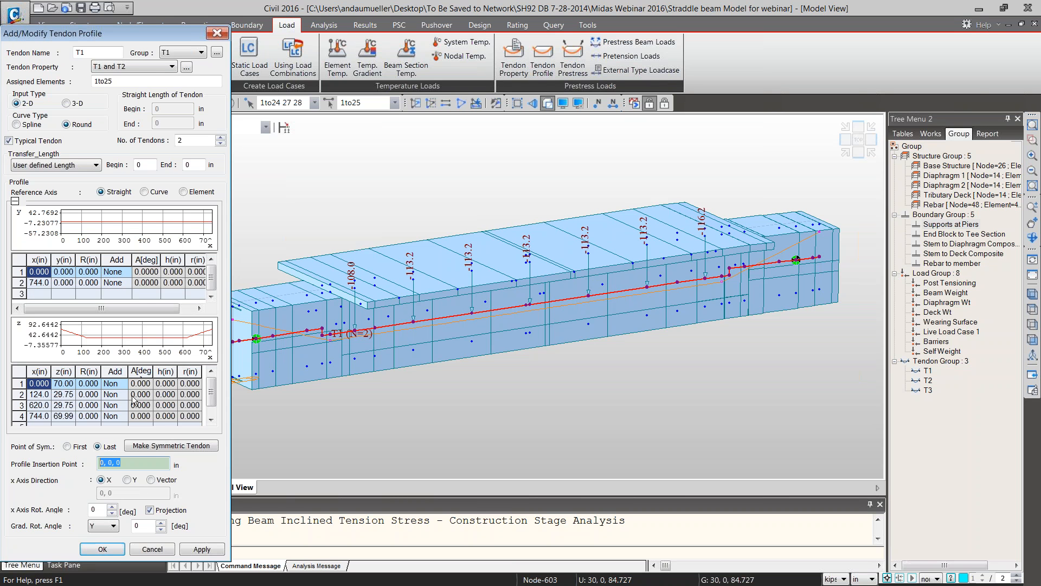
left_click(264, 374)
left_click(254, 383)
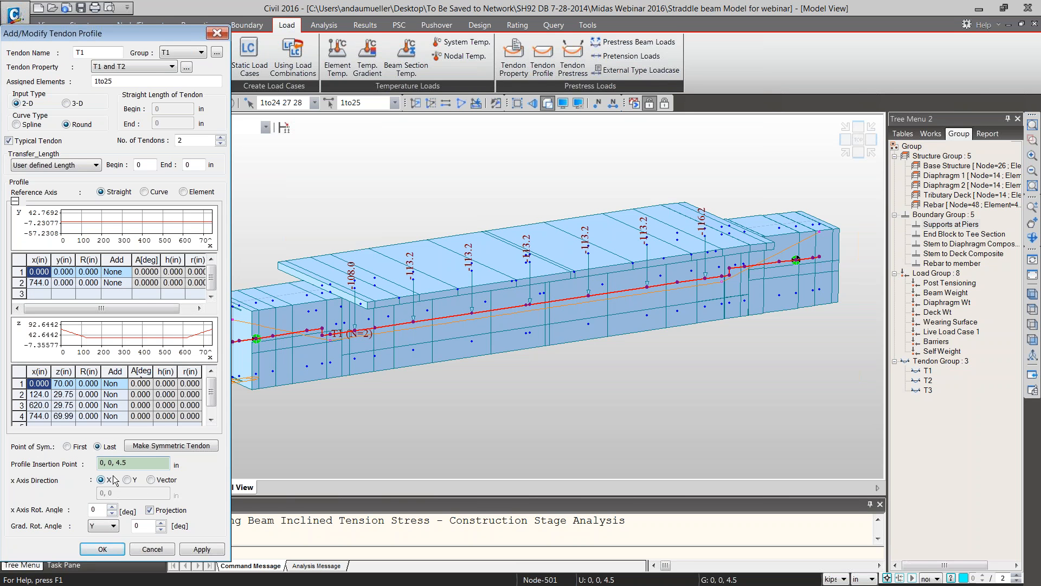
left_click(157, 550)
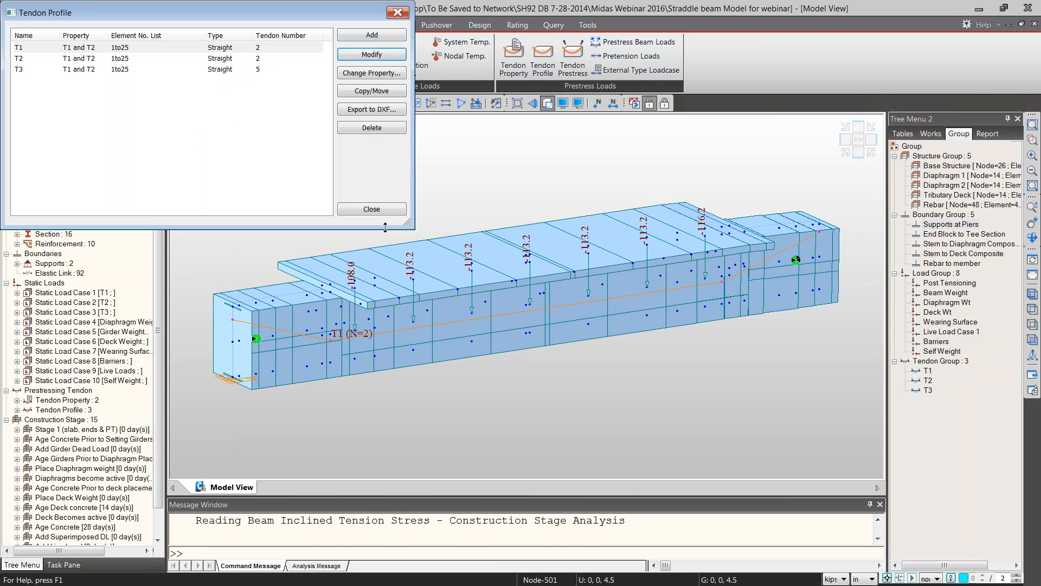
left_click(372, 211)
- Inspect the T1 entry of the tendon prestress loads, including its beginning jacking stress and first jacking end
left_click(574, 64)
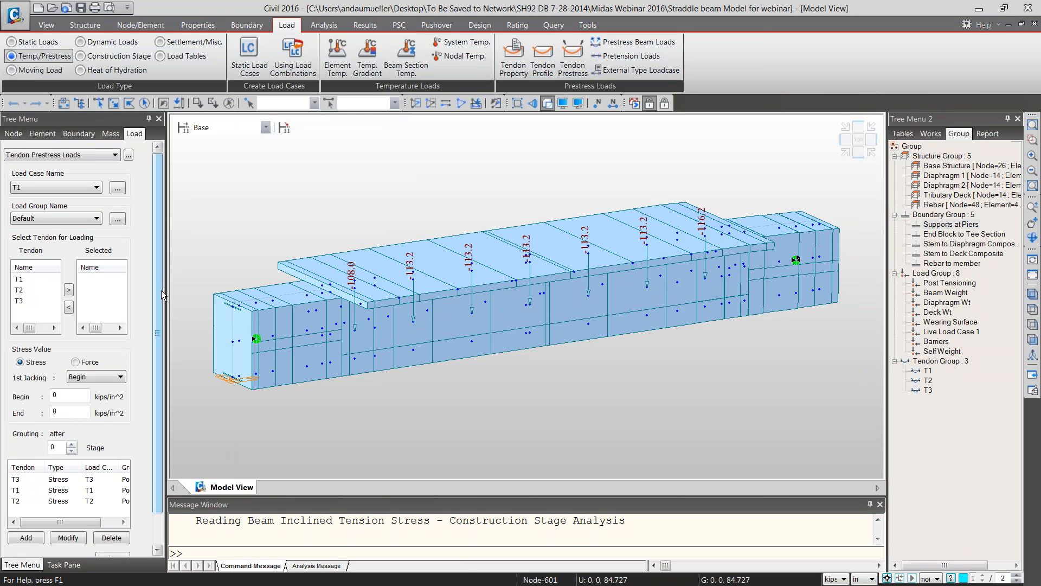
mouse_move(158, 291)
left_mouse_down()
mouse_move(163, 318)
mouse_move(166, 279)
left_mouse_up()
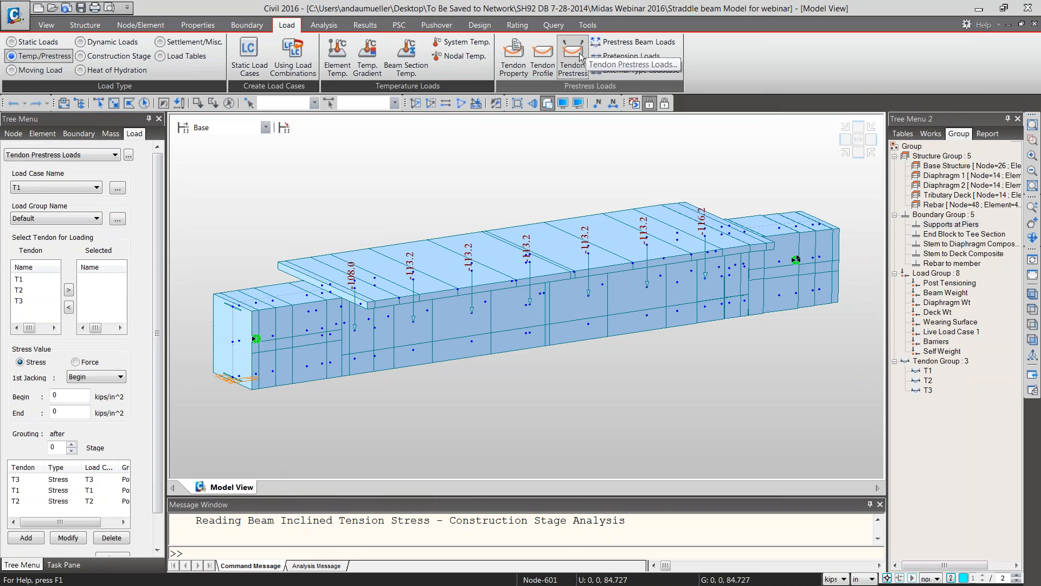
left_click_drag(162, 418, 160, 482)
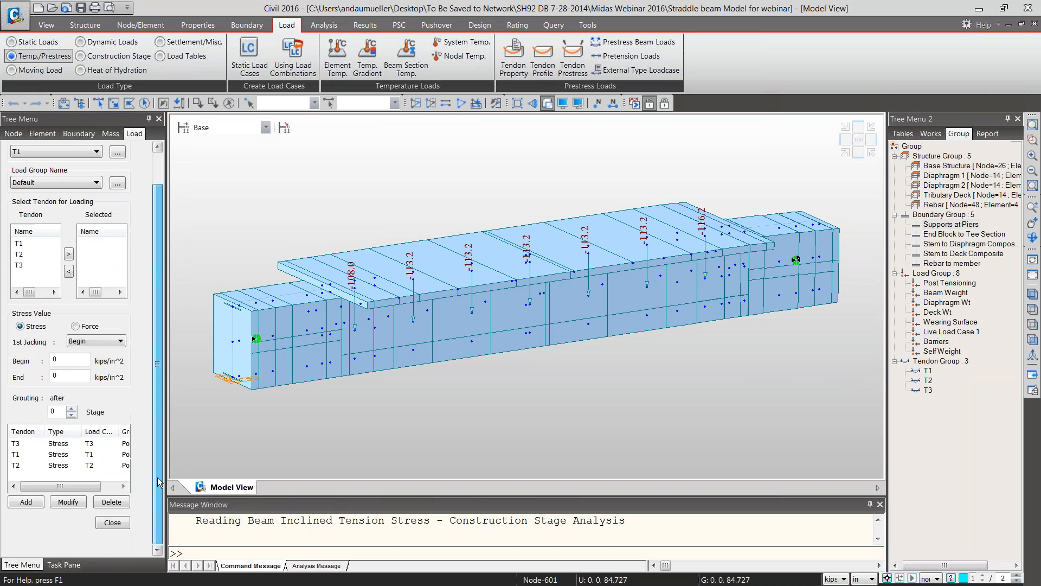
left_click(62, 454)
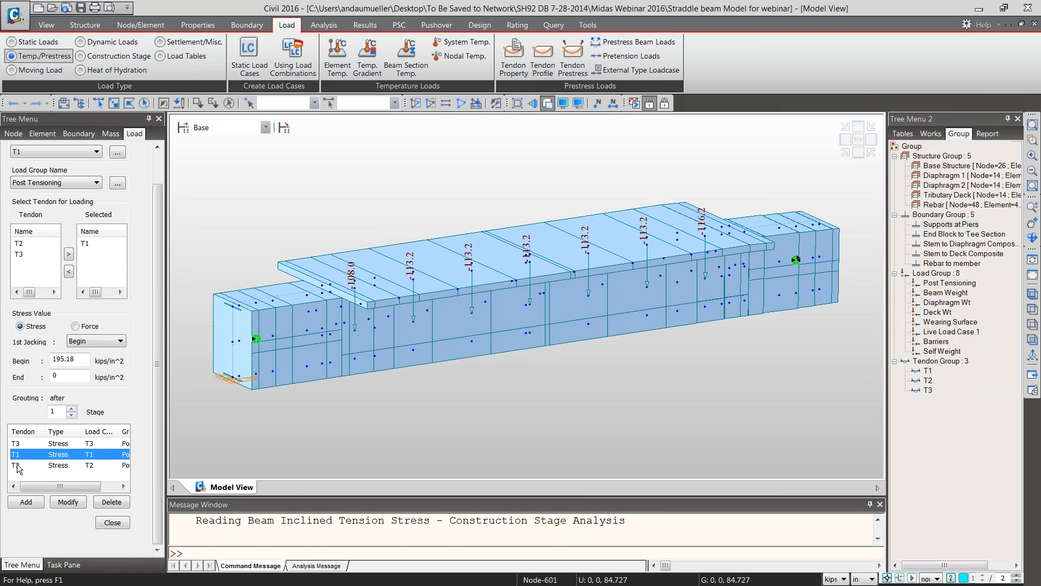
left_click(81, 359)
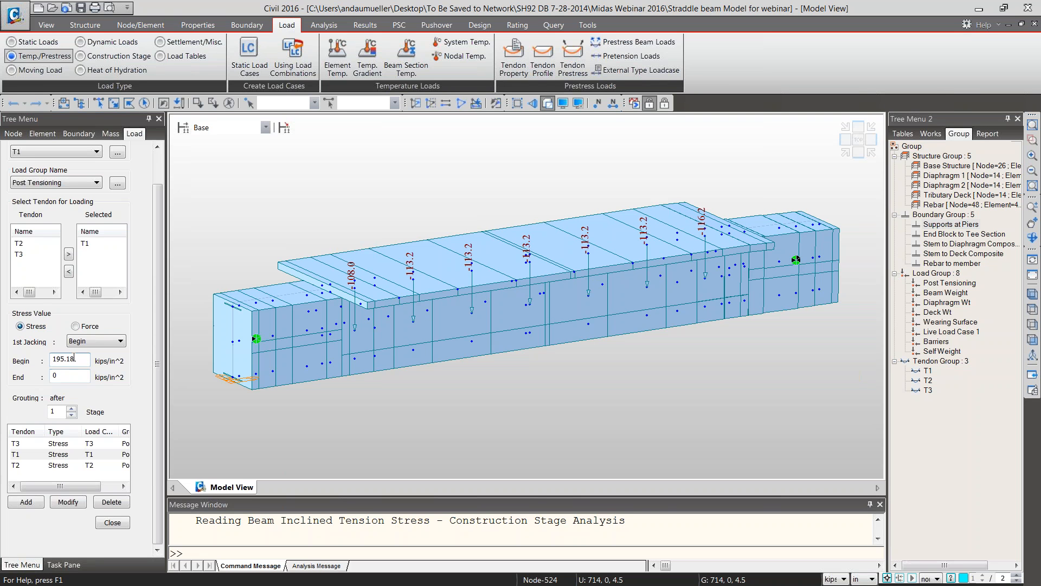
left_click(119, 342)
left_click(119, 342)
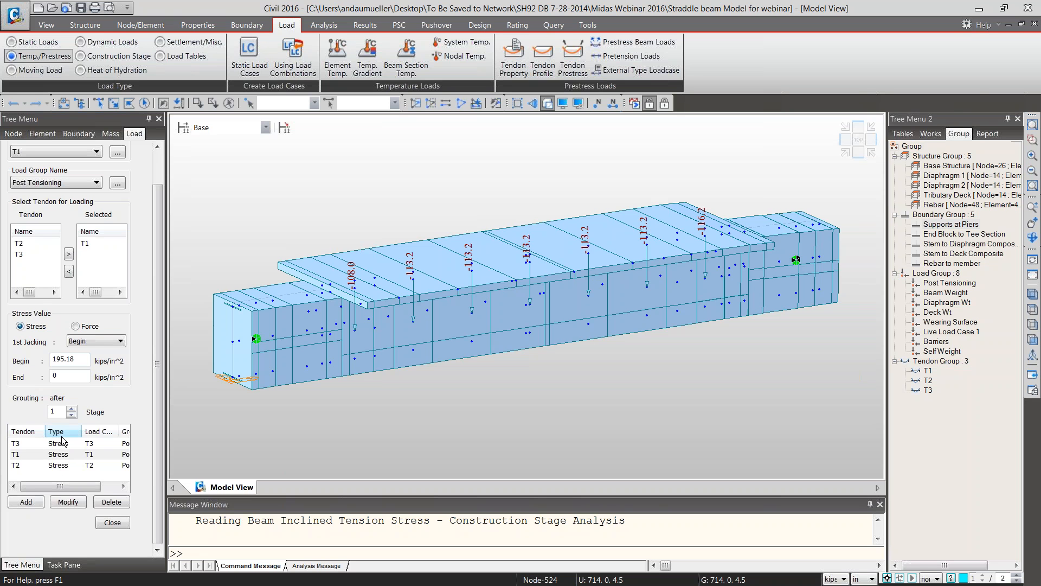
left_click(113, 523)
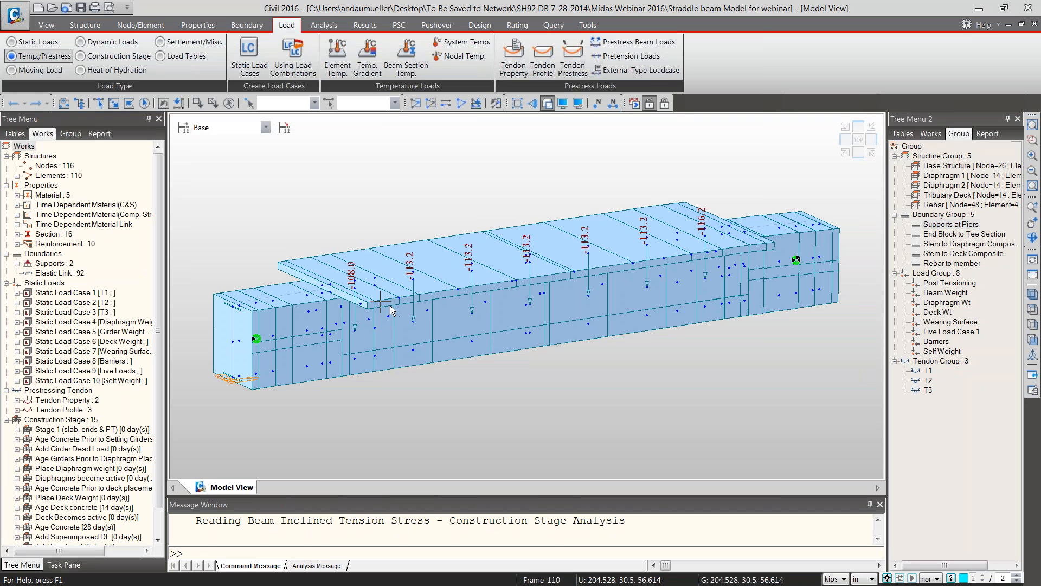
- Open the composition of construction stage Stage 1 (slab, ends & PT) and highlight its activated Rebar element group
mouse_move(393, 311)
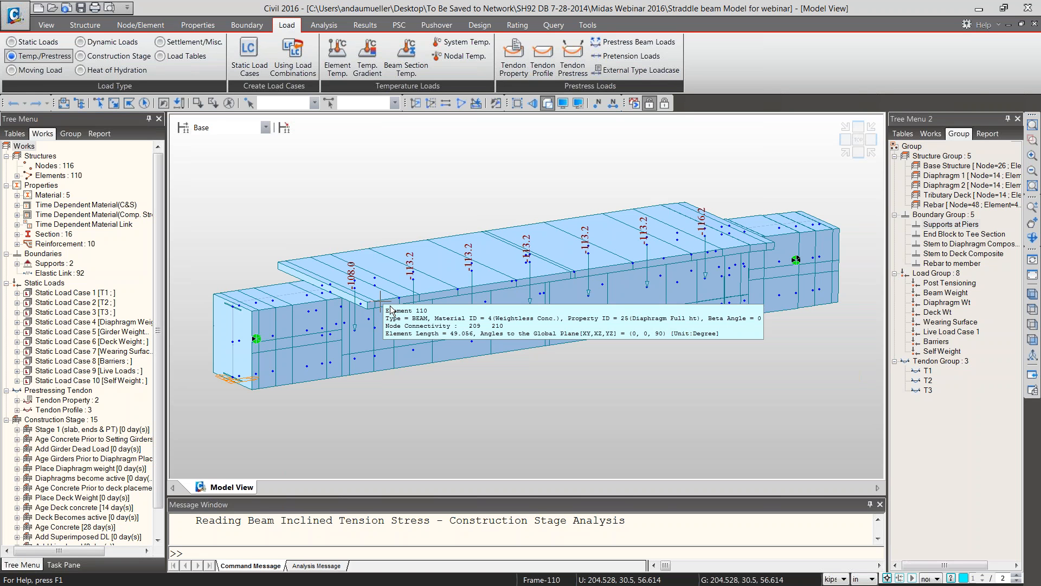
left_click(184, 128)
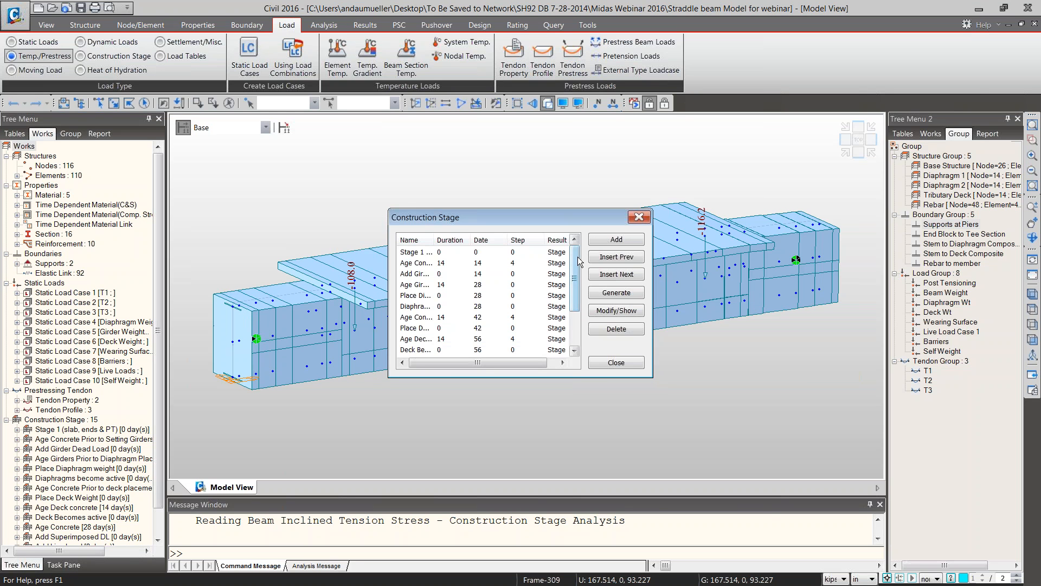
mouse_move(576, 257)
left_mouse_down()
mouse_move(572, 300)
mouse_move(571, 264)
left_mouse_up()
left_click_drag(567, 218, 727, 310)
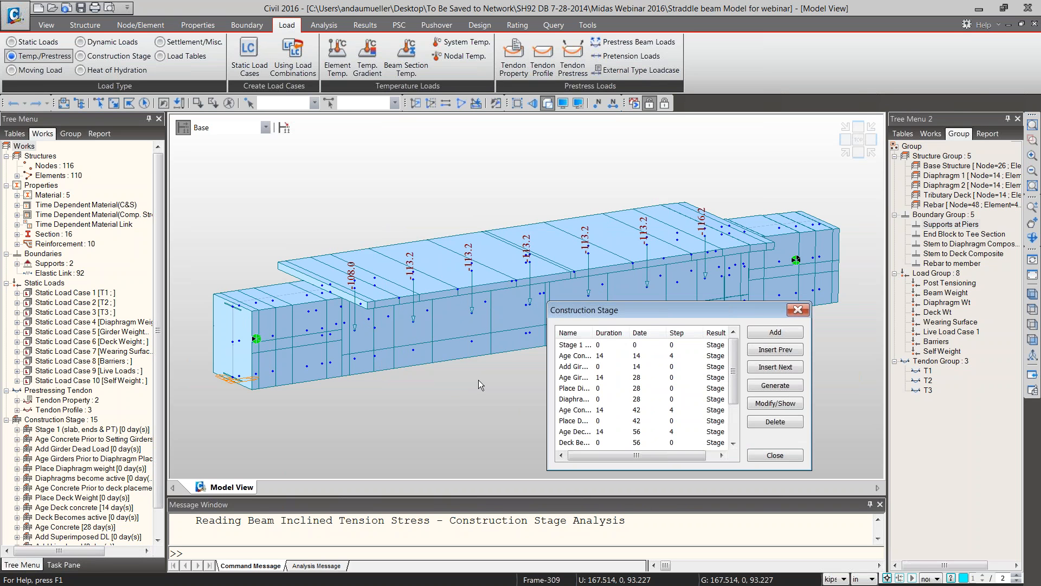
left_click_drag(664, 313, 621, 222)
left_click(532, 256)
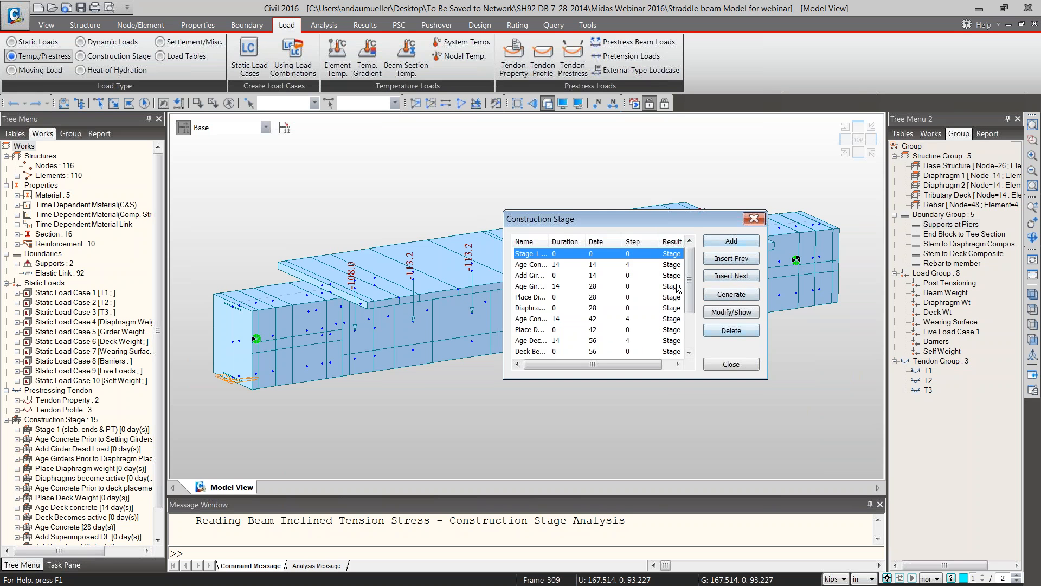
left_click(739, 317)
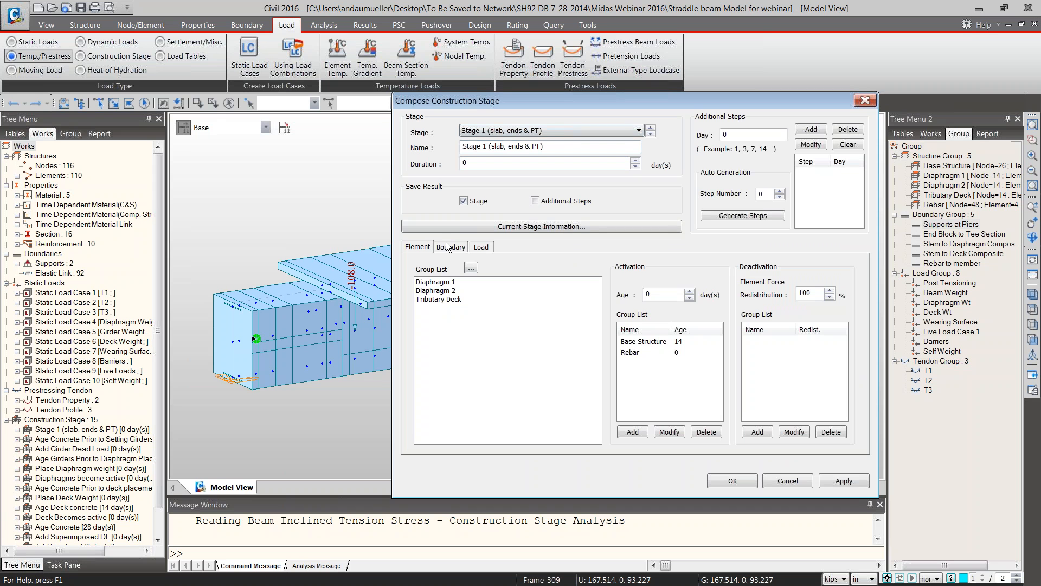
left_click(630, 353)
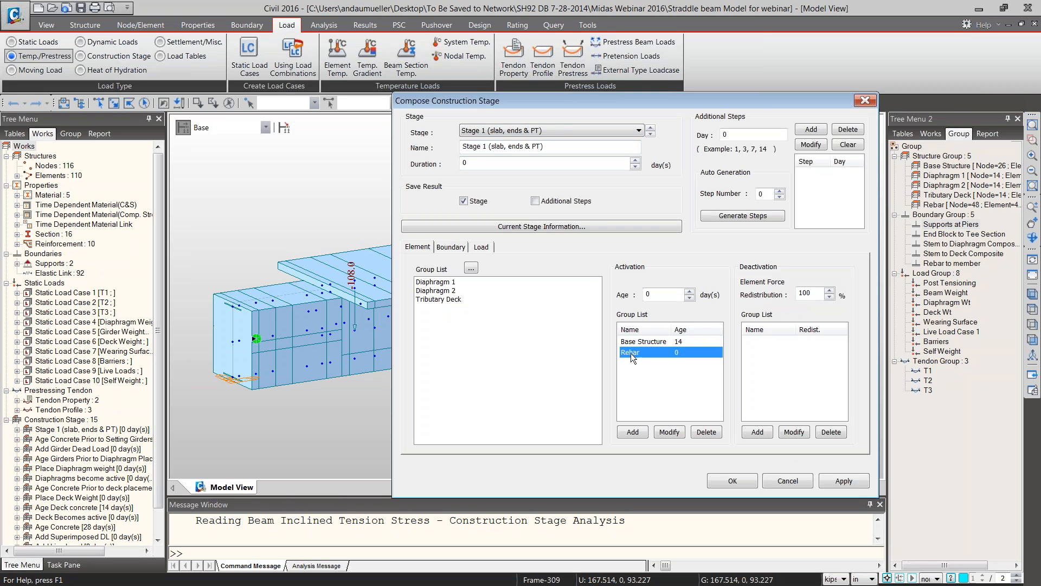
- Review Stage 1's activated Base Structure element group, its activated boundary groups including Supports at Piers and Rebar to member, and its activated load groups
left_click(655, 341)
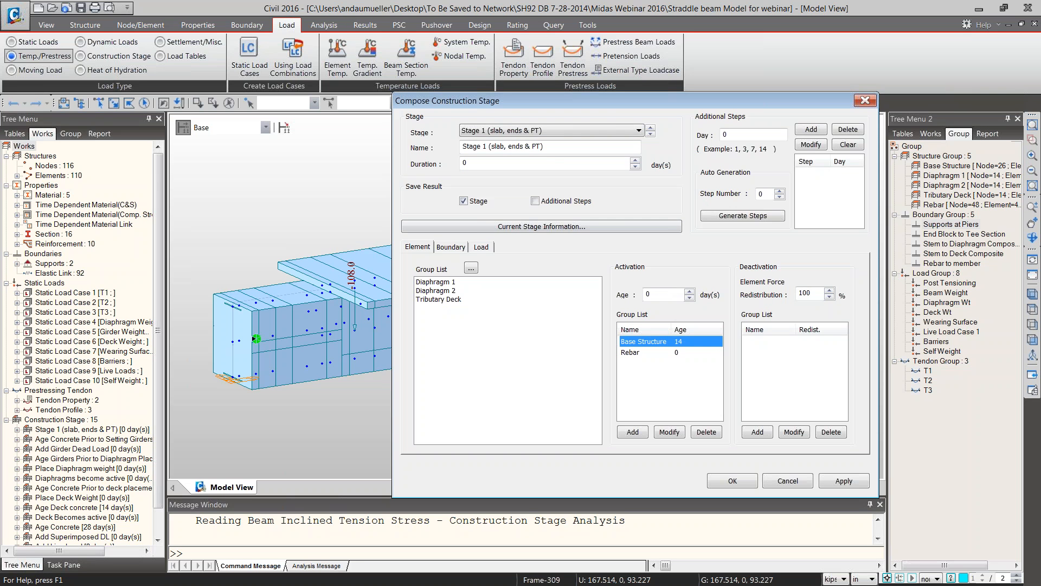
left_click(455, 248)
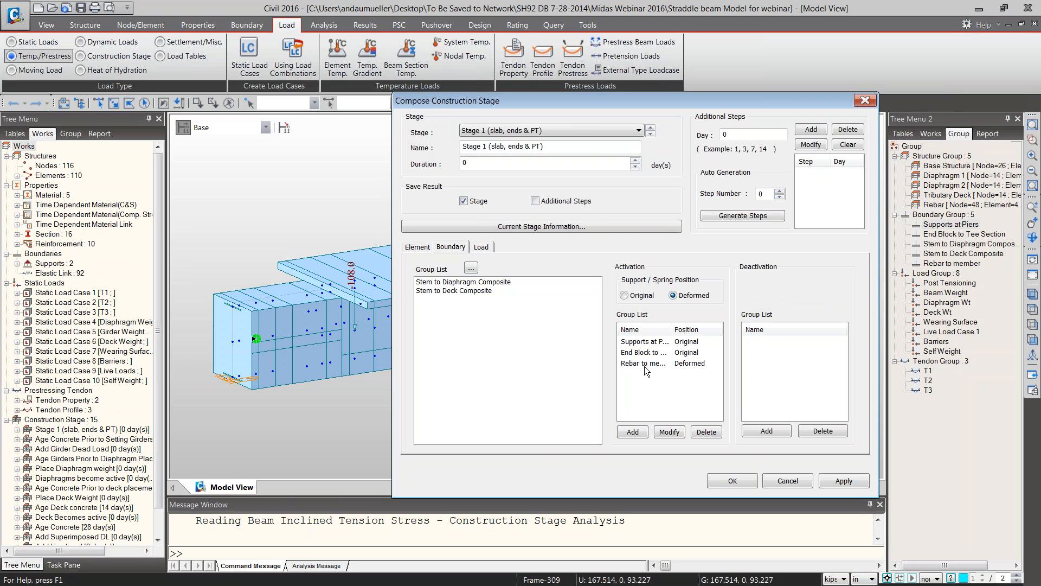
double_click(673, 329)
left_click(630, 342)
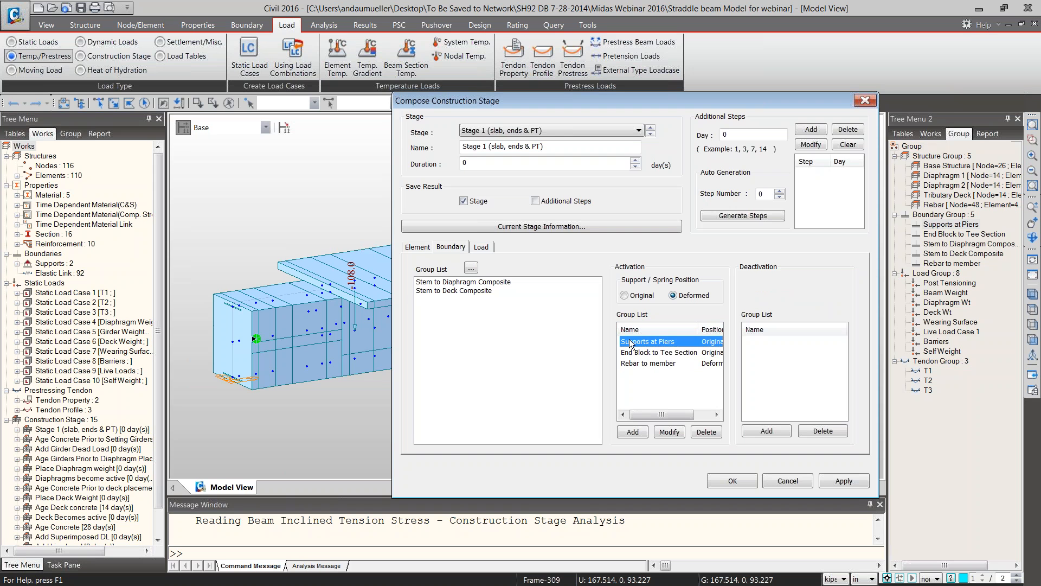
left_click(633, 363)
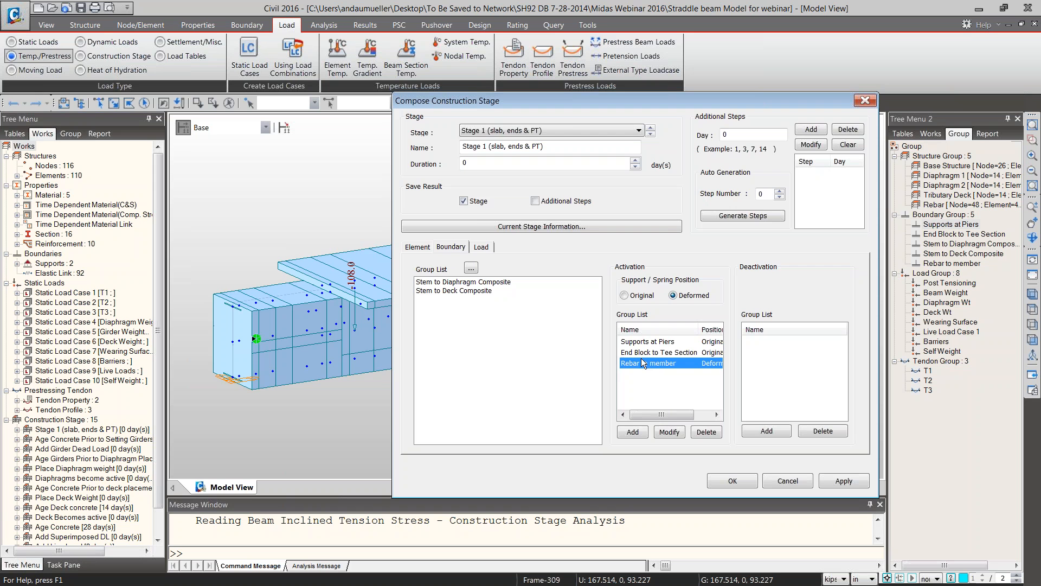
left_click(481, 247)
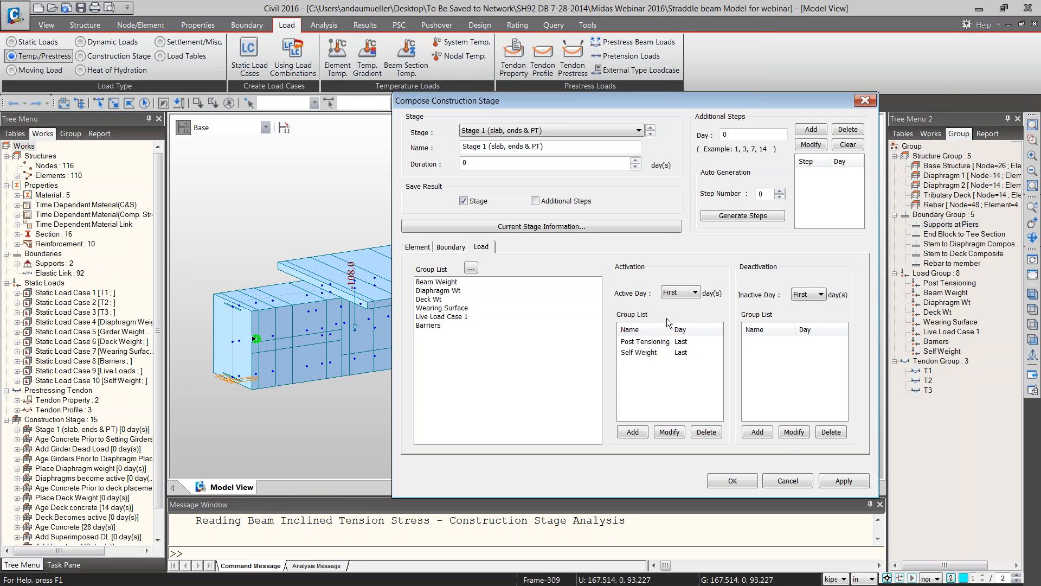
left_click(788, 480)
- Open the composition of stage Age Concrete Prior to Setting Girders and check its element, boundary and load group activations
left_click(551, 264)
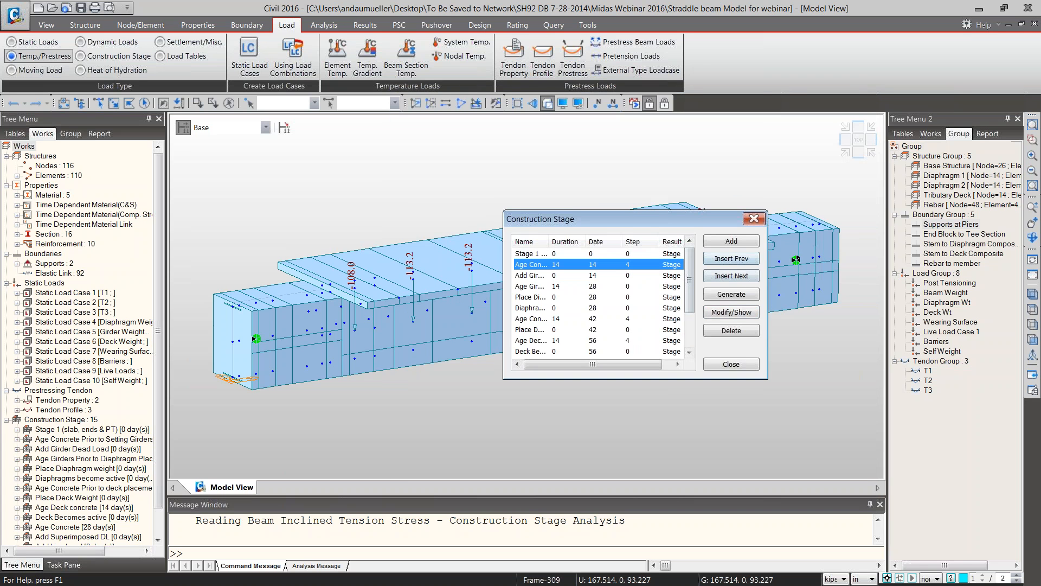
left_click(734, 312)
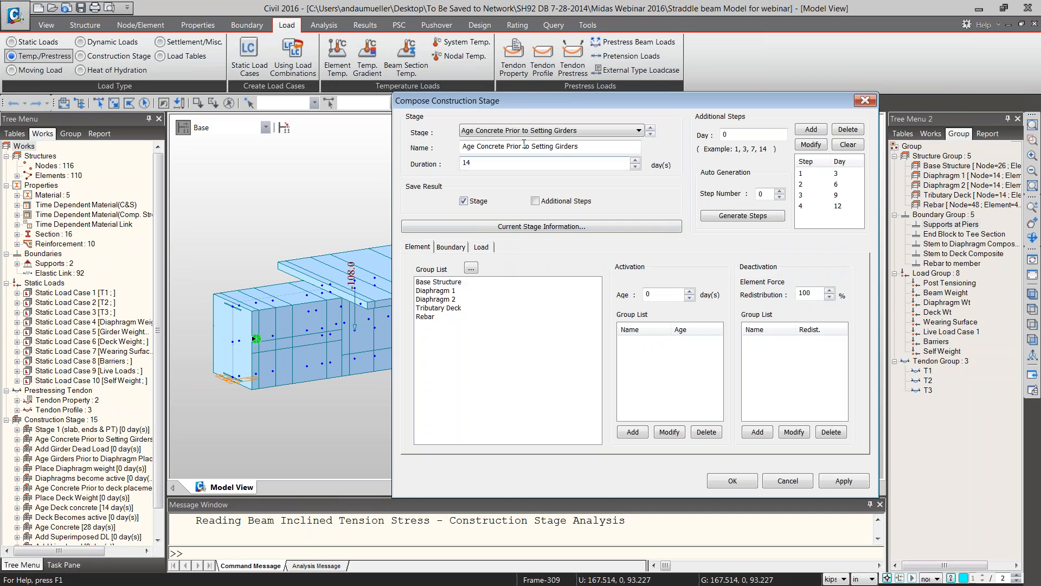
left_click(450, 246)
left_click(481, 246)
left_click(452, 247)
left_click(417, 247)
- Inspect the current stage information and the duration of Age Concrete Prior to Setting Girders, leaving the stage without changes
left_click(547, 226)
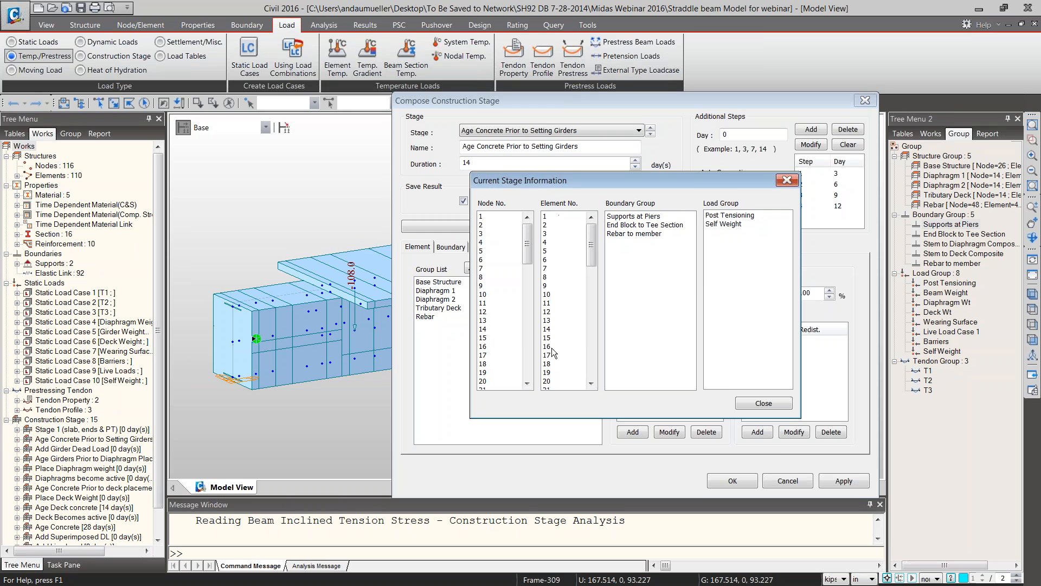
left_click(772, 402)
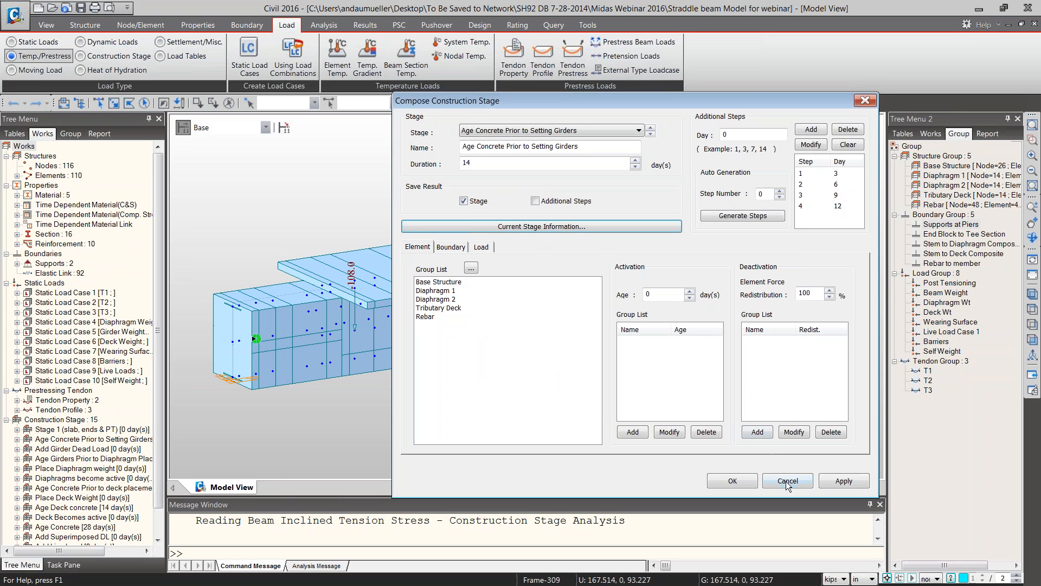
double_click(477, 162)
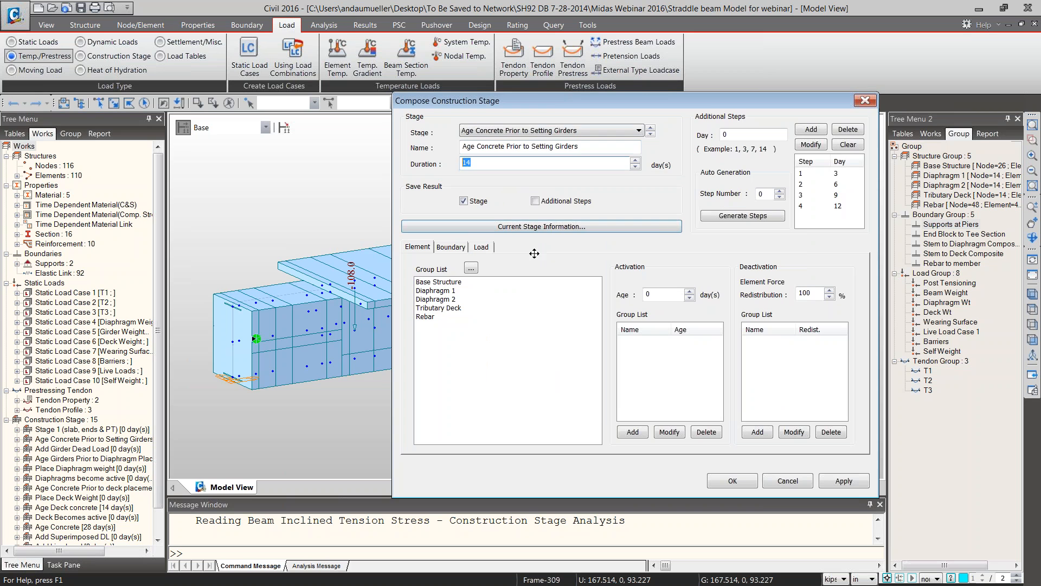
left_click(795, 480)
- Open the Add Girder Dead Load stage and examine its boundary groups and the activated Beam Weight load group
left_click(533, 276)
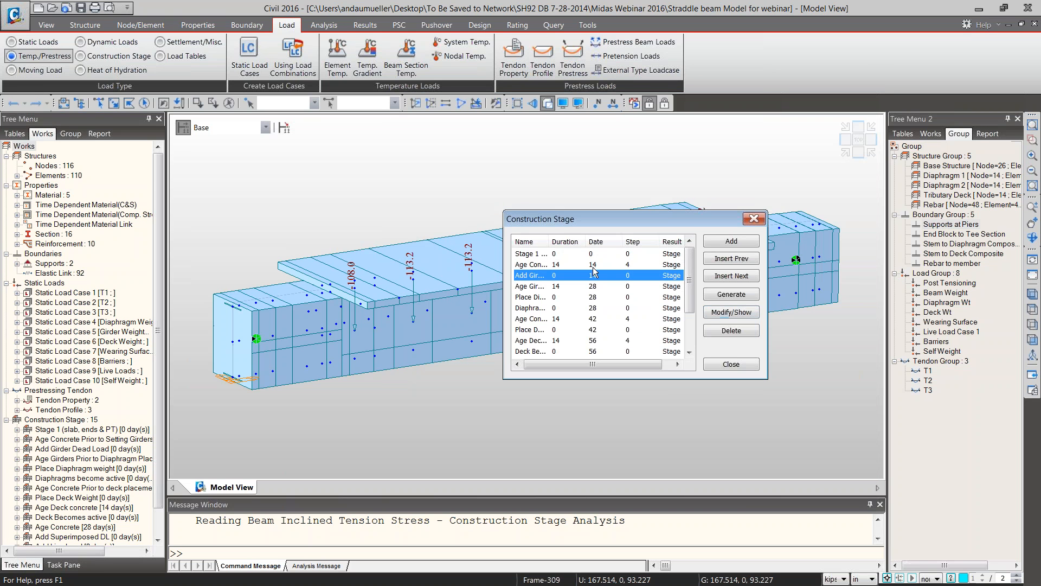
left_click(731, 313)
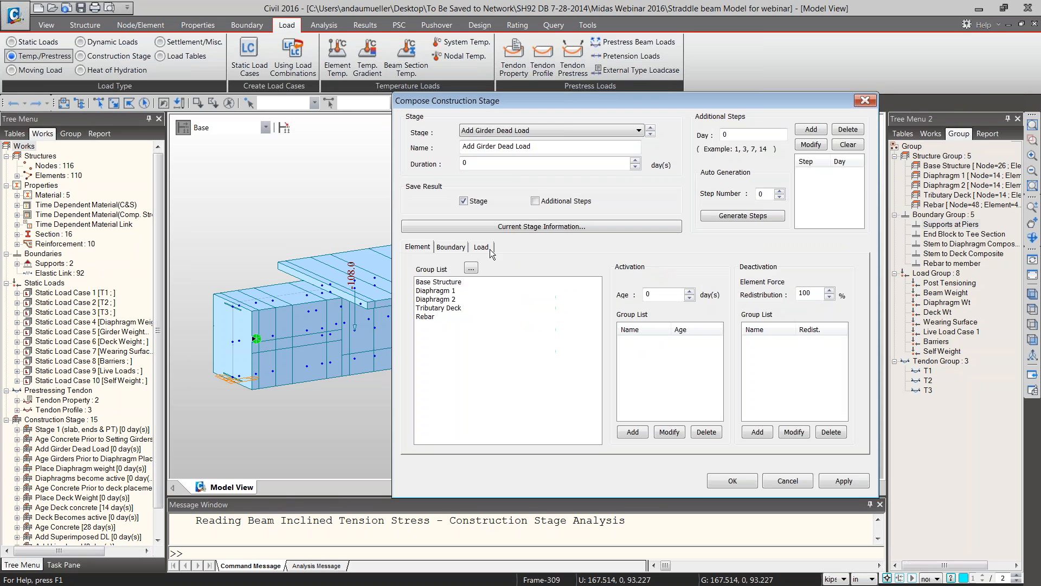
left_click(449, 246)
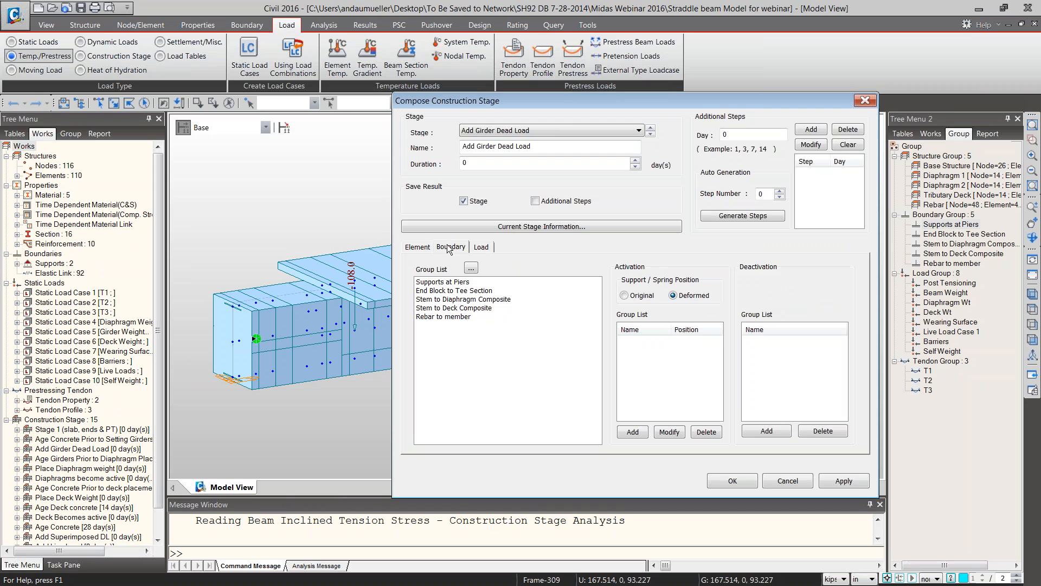
key("Left")
left_click(485, 250)
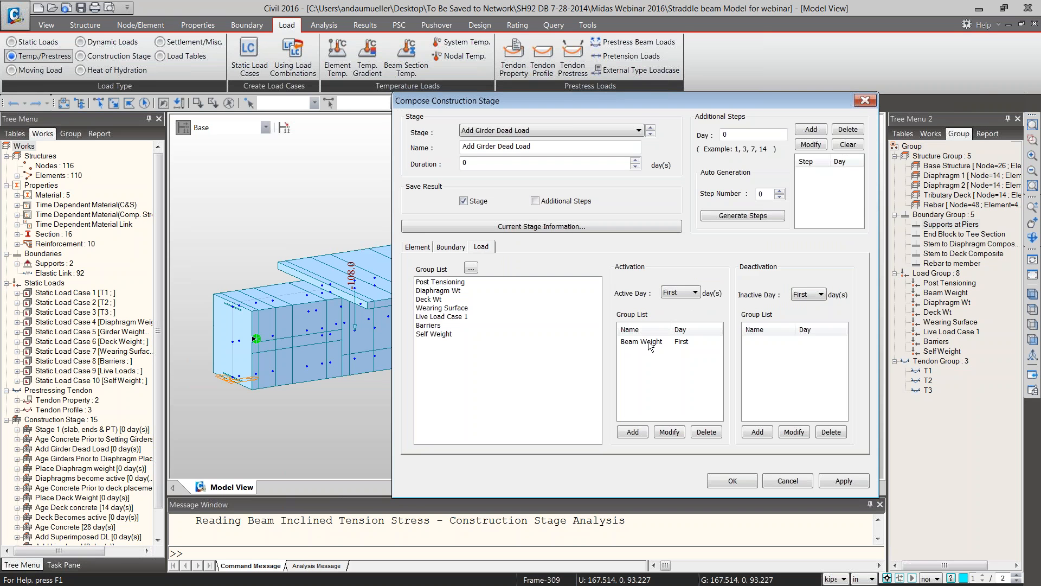
left_click(722, 341)
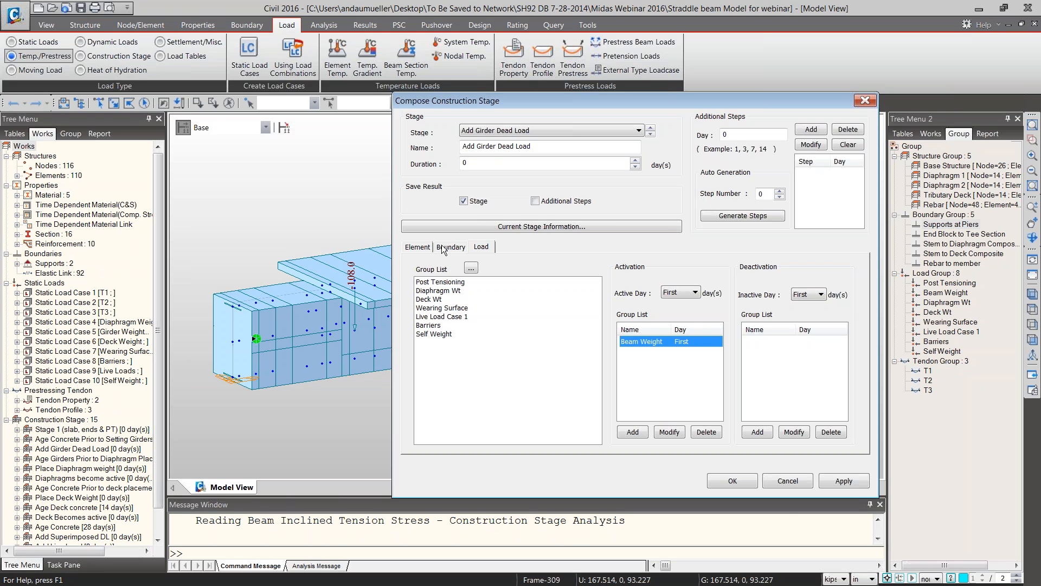
left_click(787, 480)
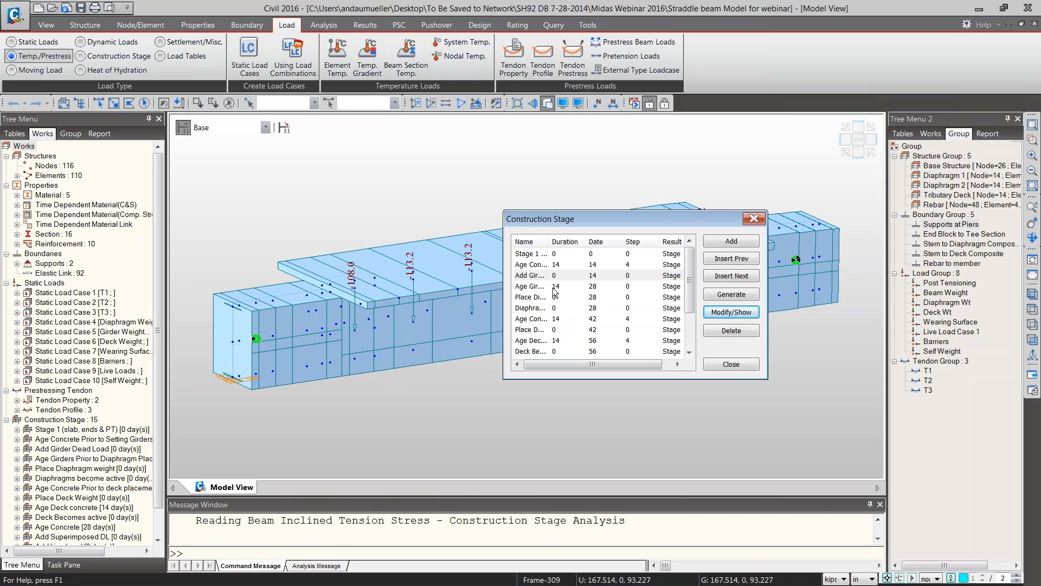
- Widen the stage name column and go through the construction stages from Age Girders Prior to Diaphragm Placement down to Re-introduce Live Load
double_click(549, 241)
left_click(553, 286)
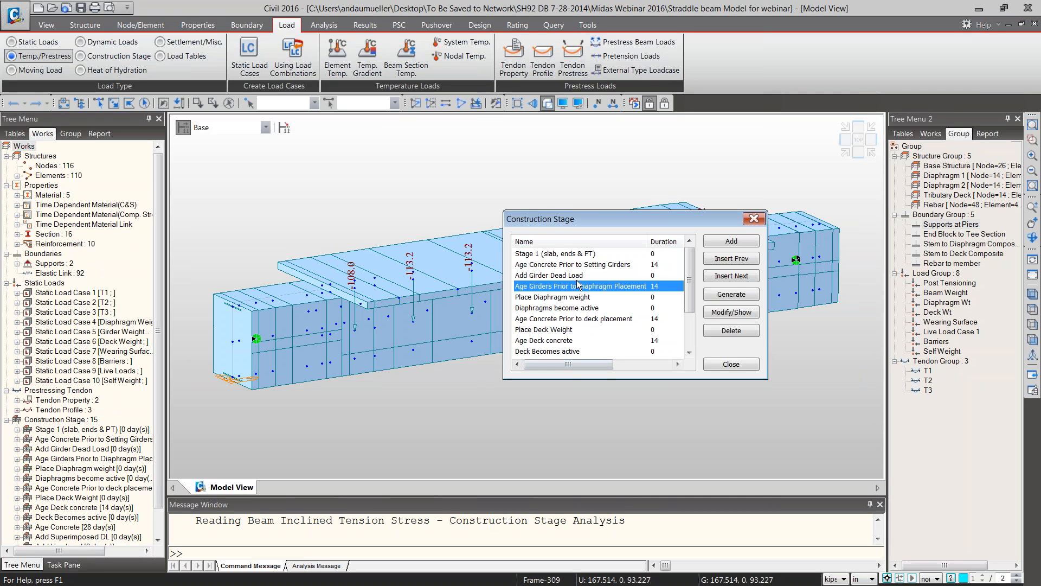
mouse_move(691, 287)
left_mouse_down()
mouse_move(690, 324)
mouse_move(688, 289)
left_mouse_up()
key("Down")
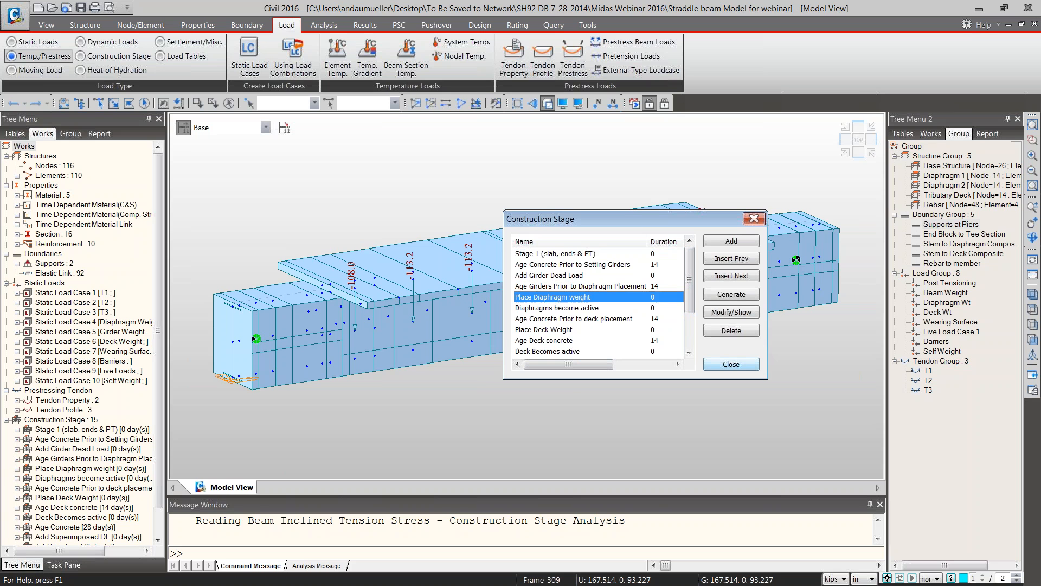
key("Down")
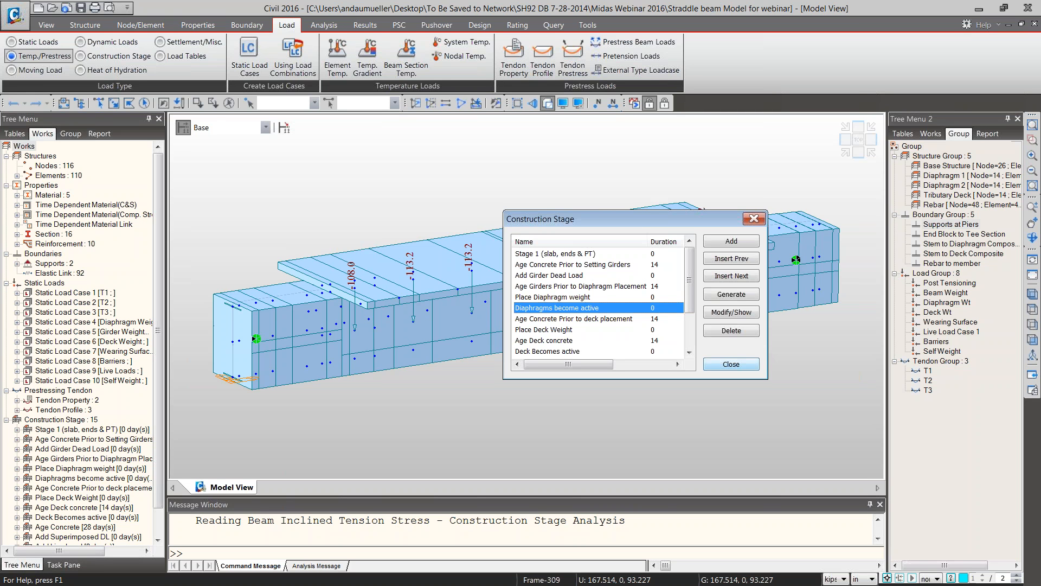
left_click(574, 319)
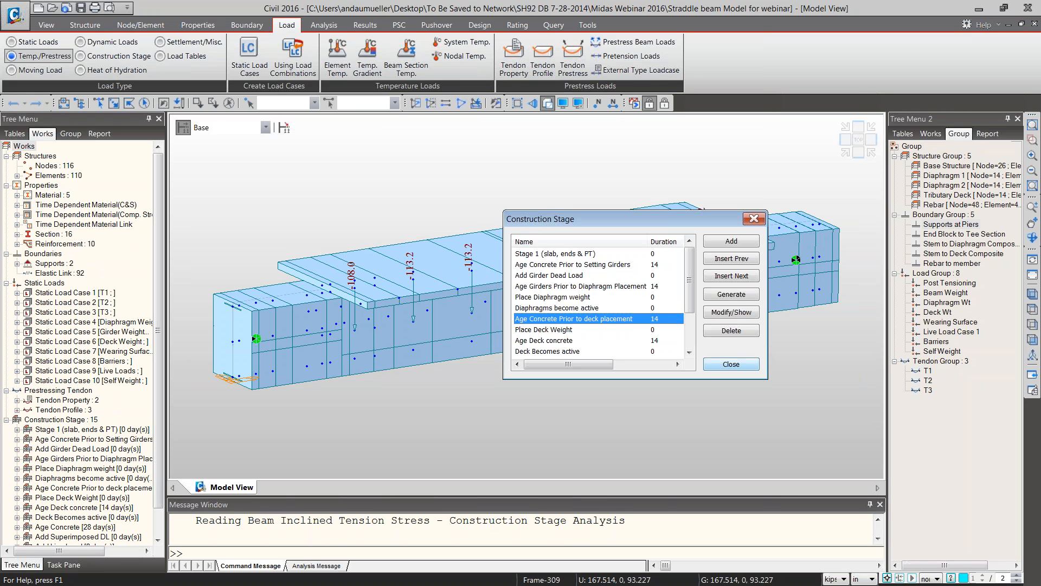
key("Down")
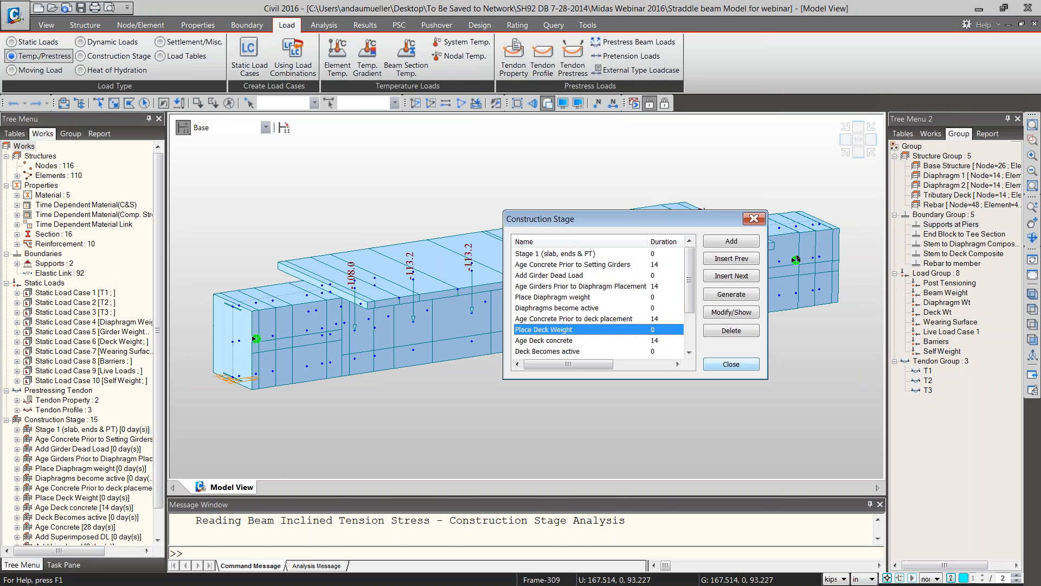
key("Down")
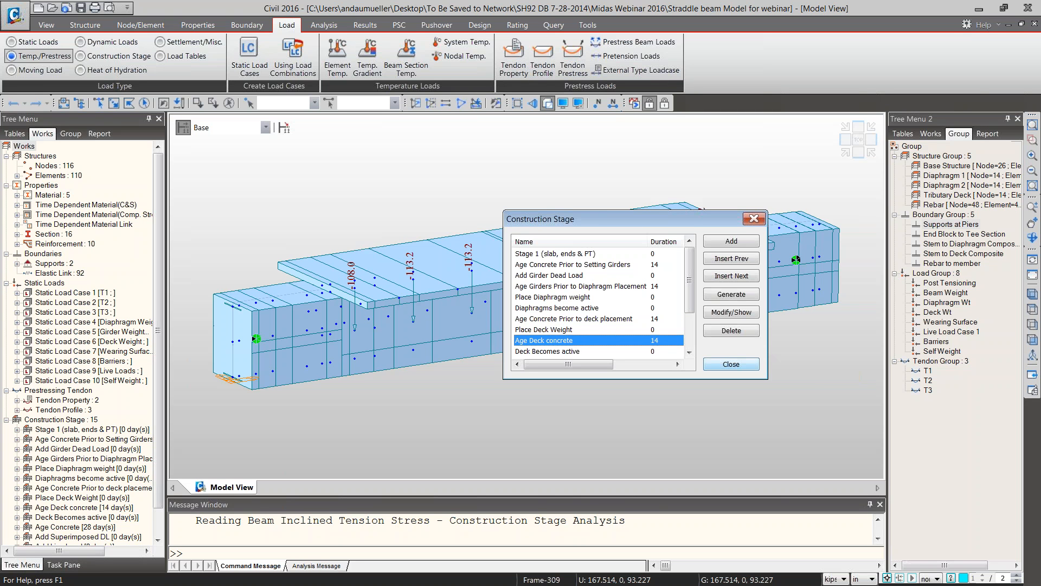
key("Down")
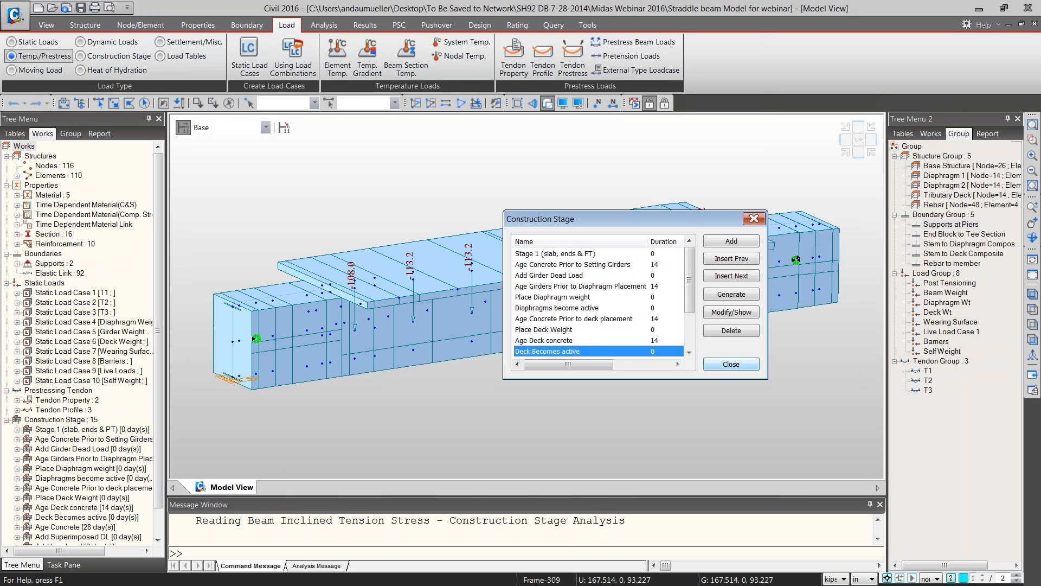
key("Down")
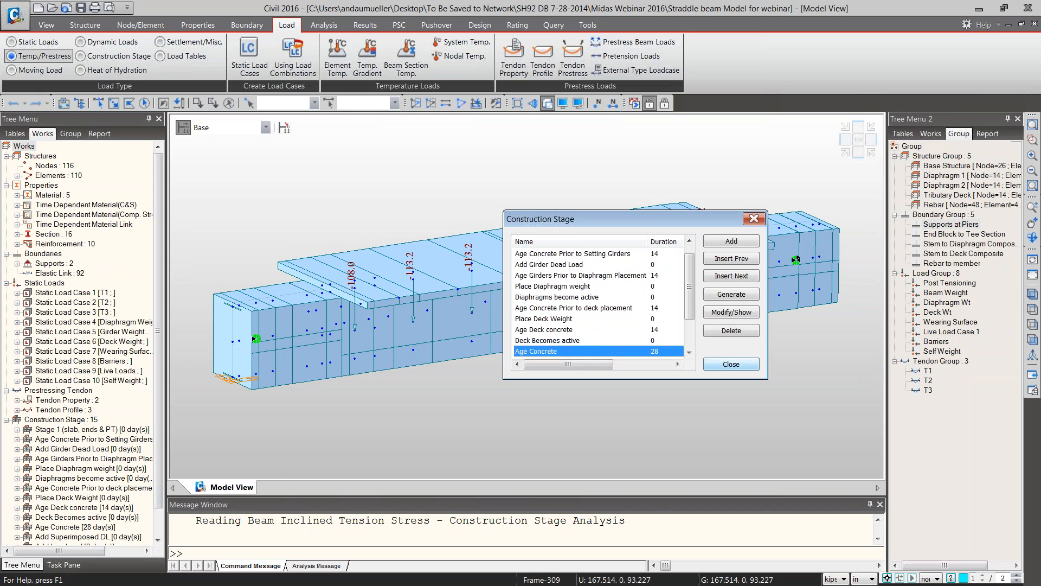
key("Down")
key("Down")
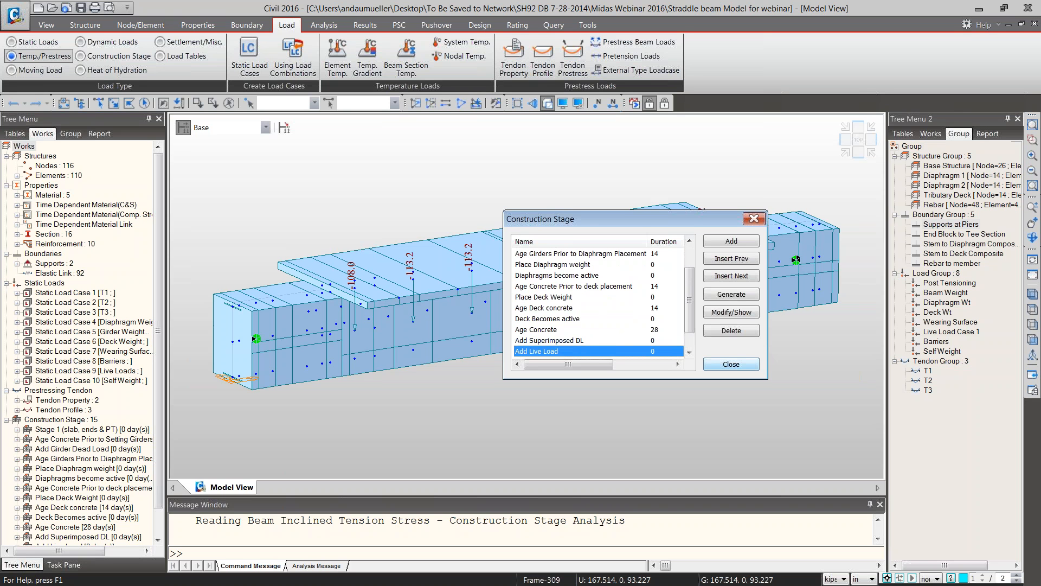
key("Down")
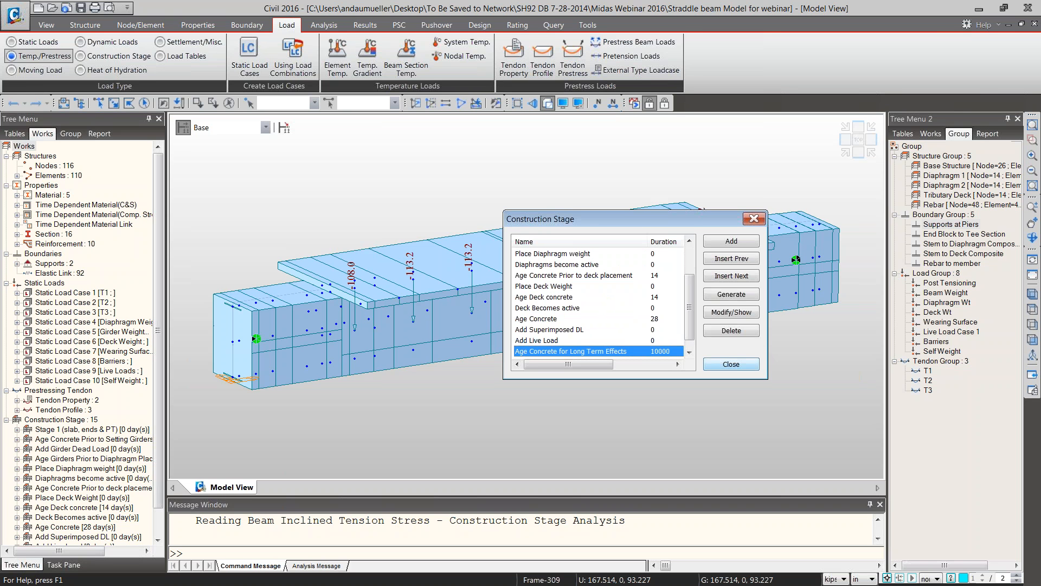
key("Down")
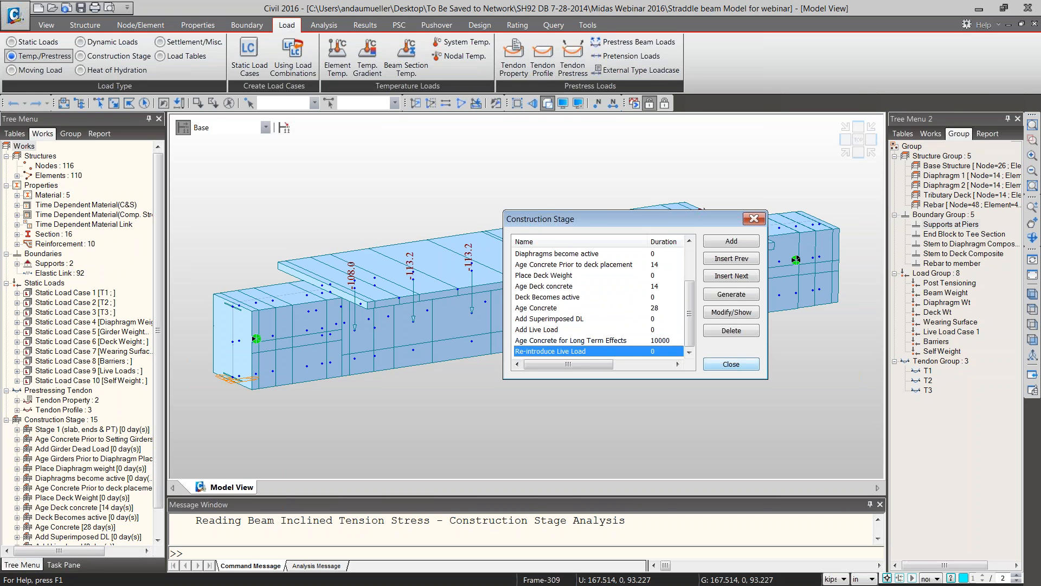
- Inspect the deactivated live load group in the Age Concrete for Long Term Effects stage and leave the construction stage definitions
key("Up")
key("Down")
key("Up")
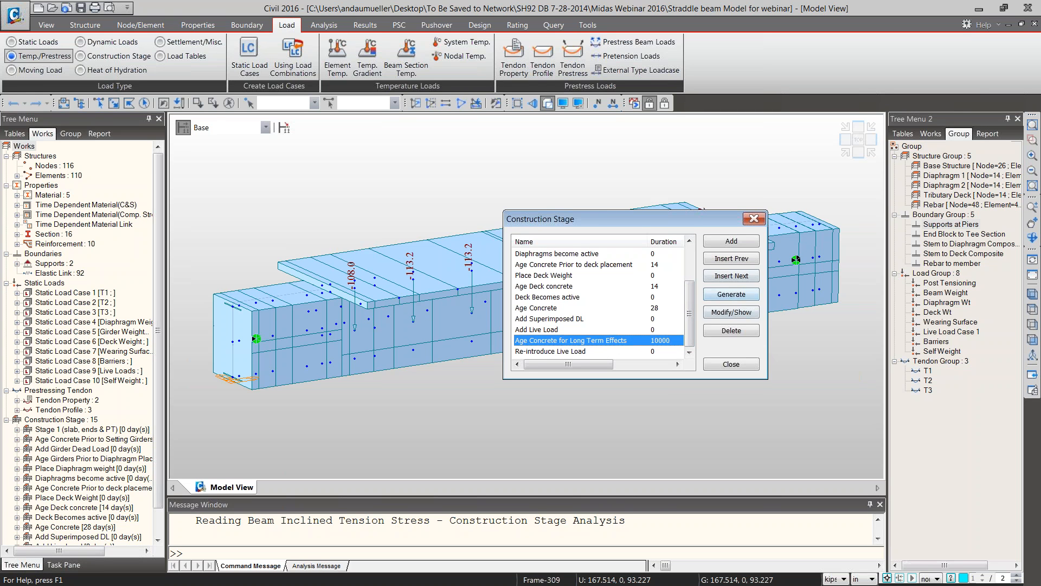
left_click(733, 312)
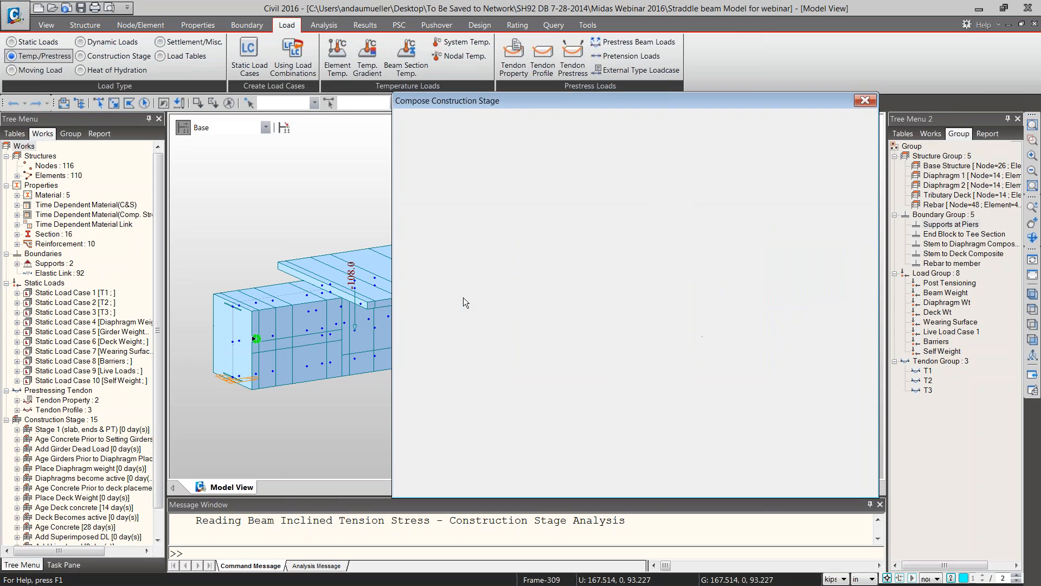
left_click(481, 248)
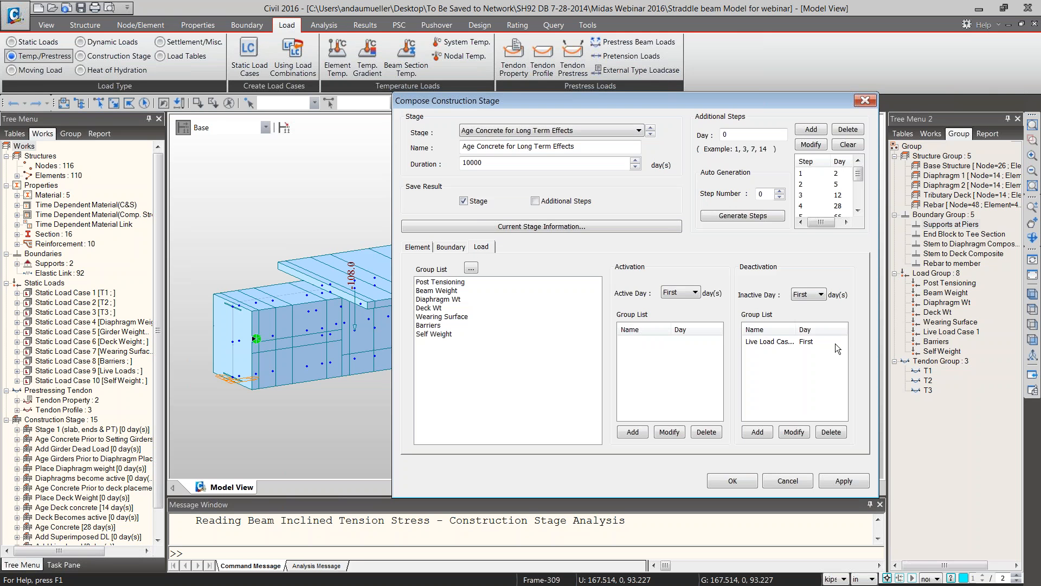
left_click(774, 342)
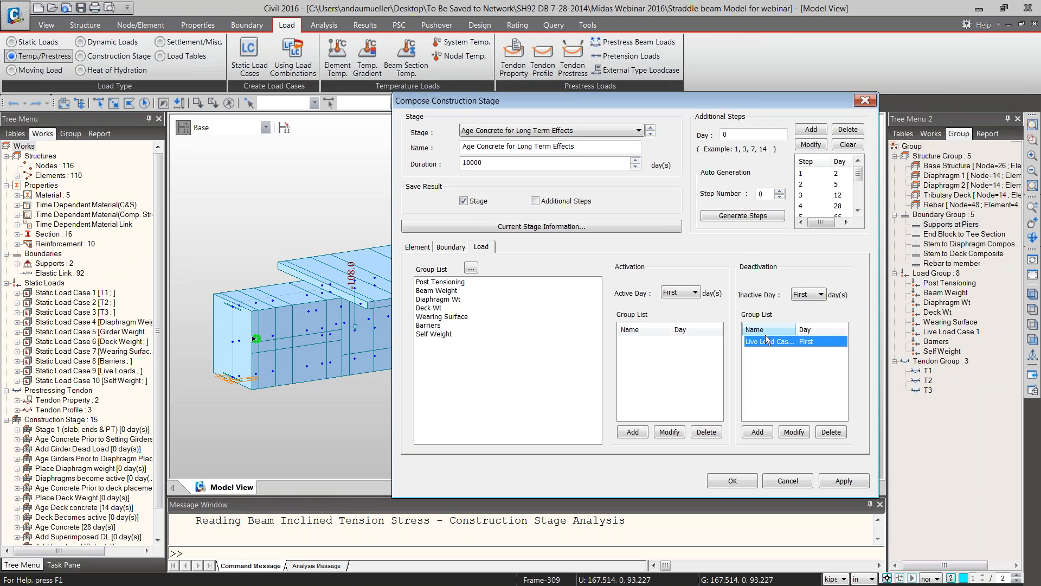
left_click(797, 481)
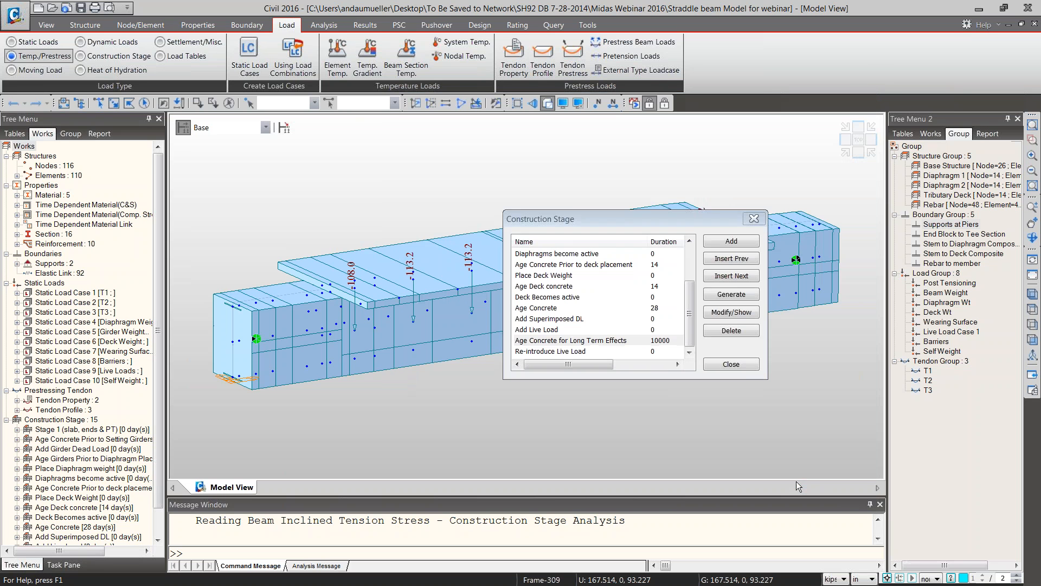
left_click(745, 364)
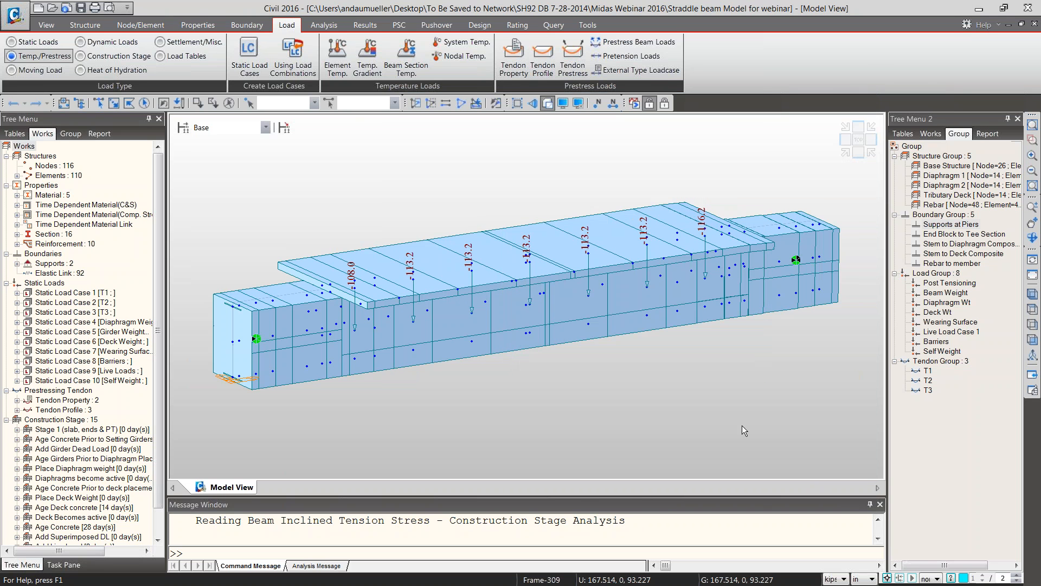
- Switch the straddle bent model to post-processing mode
mouse_move(688, 288)
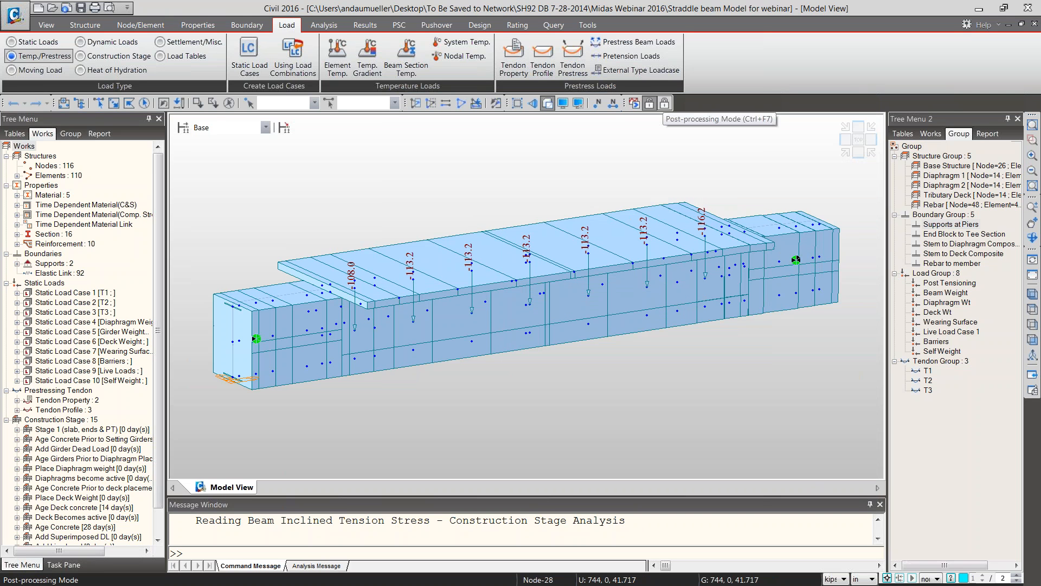
left_click(665, 103)
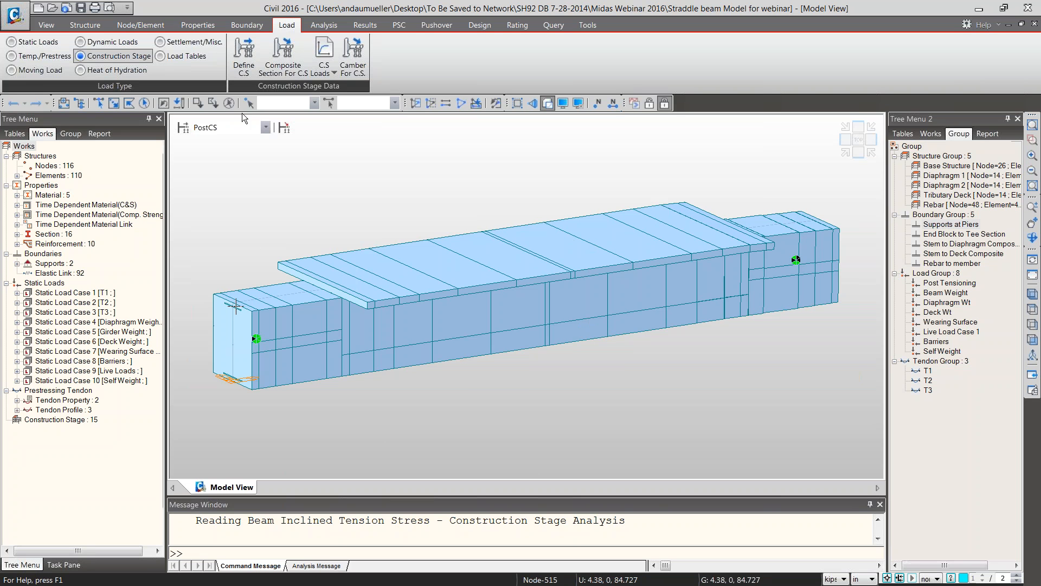
- Switch to Stage 1 (slab, ends & PT) and plot the Beam Stresses Diagram for CS: Summation with the maximum combined stress
left_click(265, 127)
left_click(236, 154)
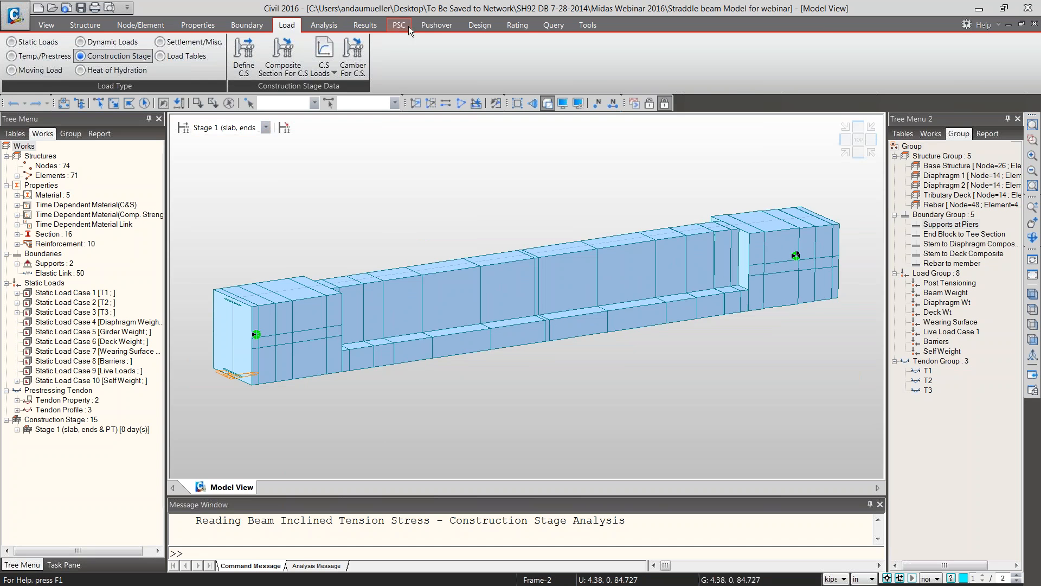
left_click(365, 25)
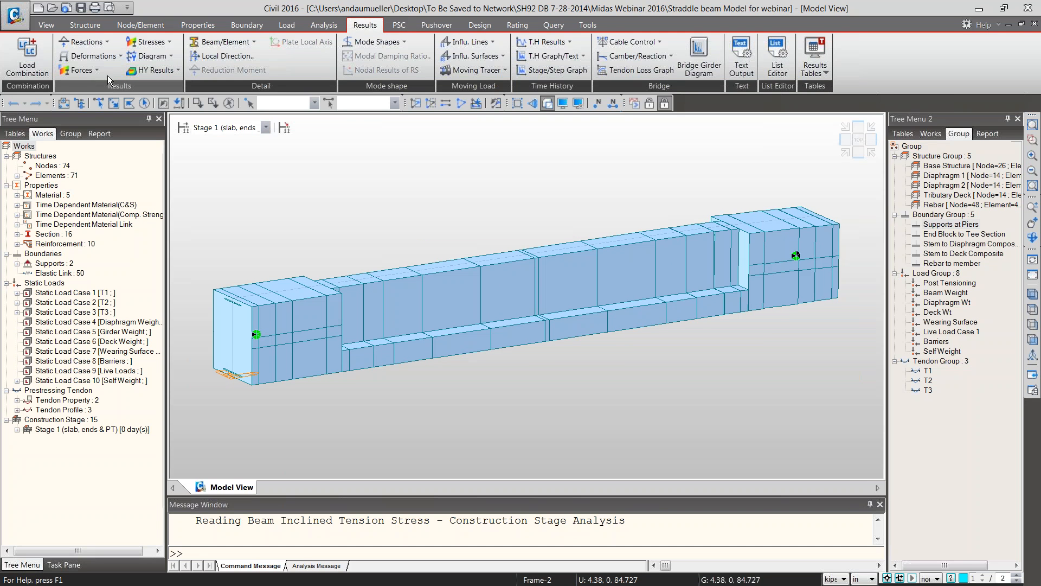
left_click(166, 43)
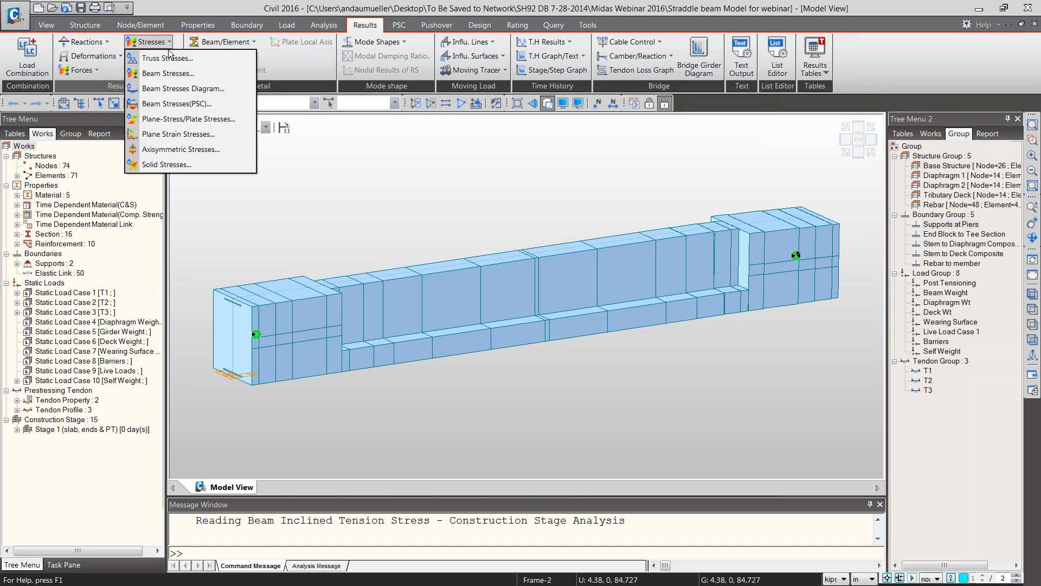
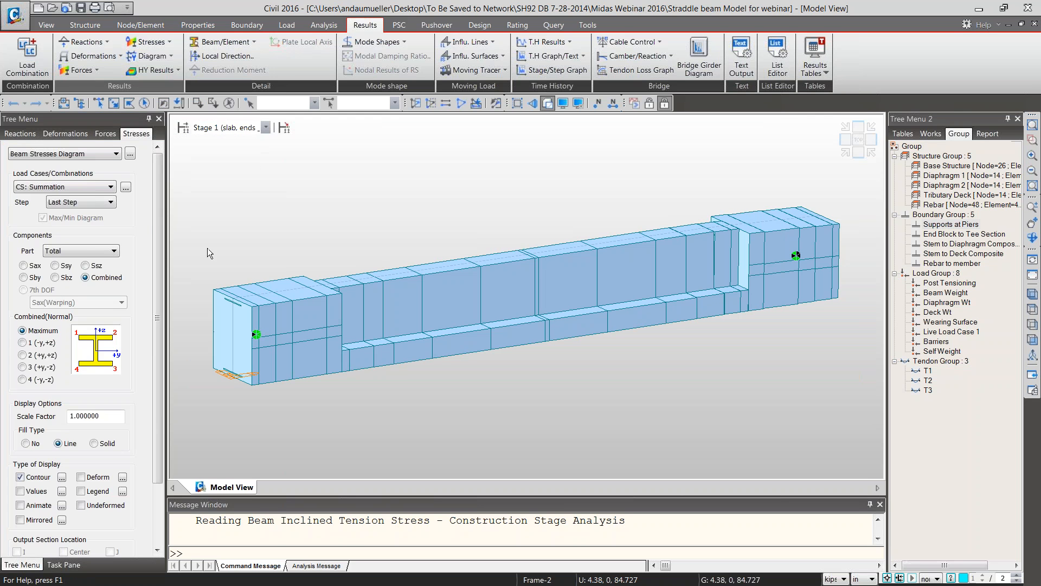
left_click_drag(157, 222, 157, 275)
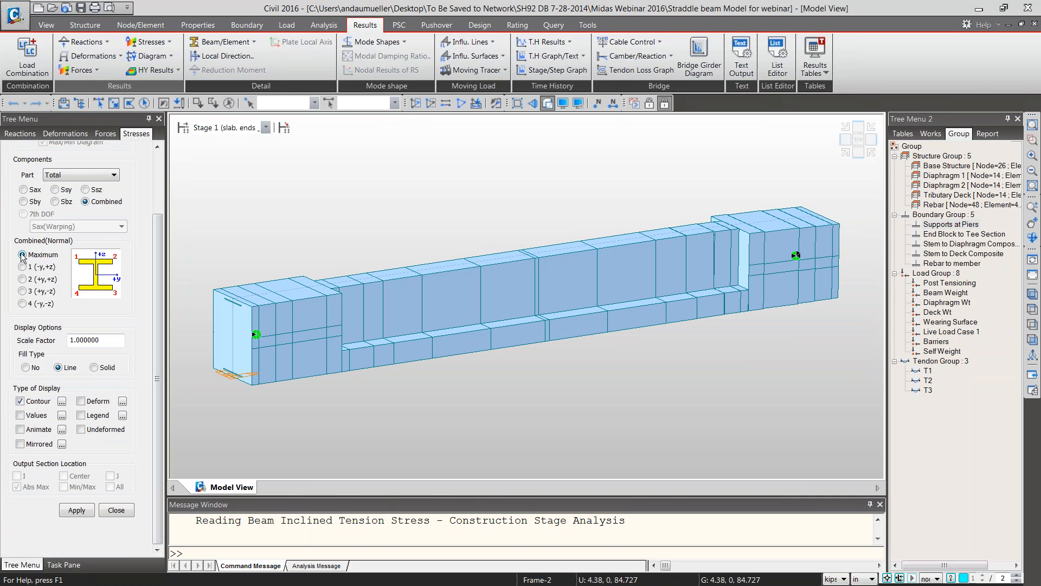
left_click(76, 510)
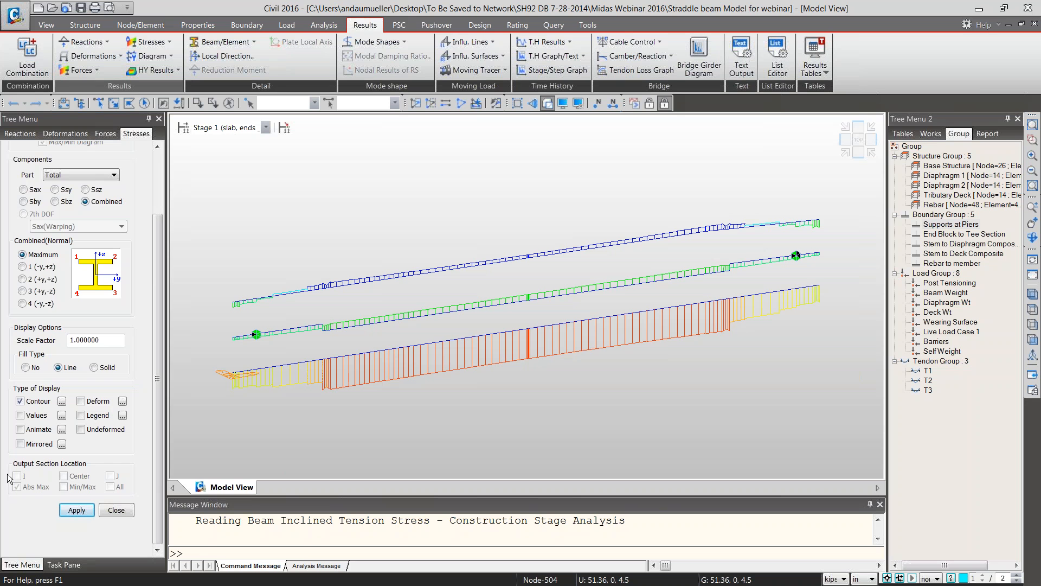
- Show the stress values on the diagram and activate only the Base Structure group
left_click(20, 414)
left_click(76, 510)
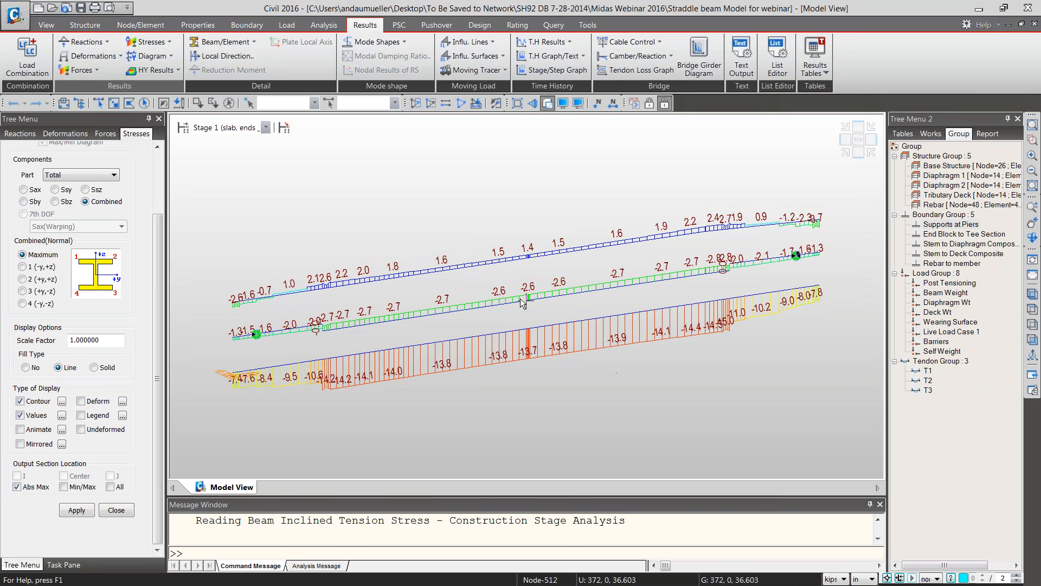
right_click(961, 166)
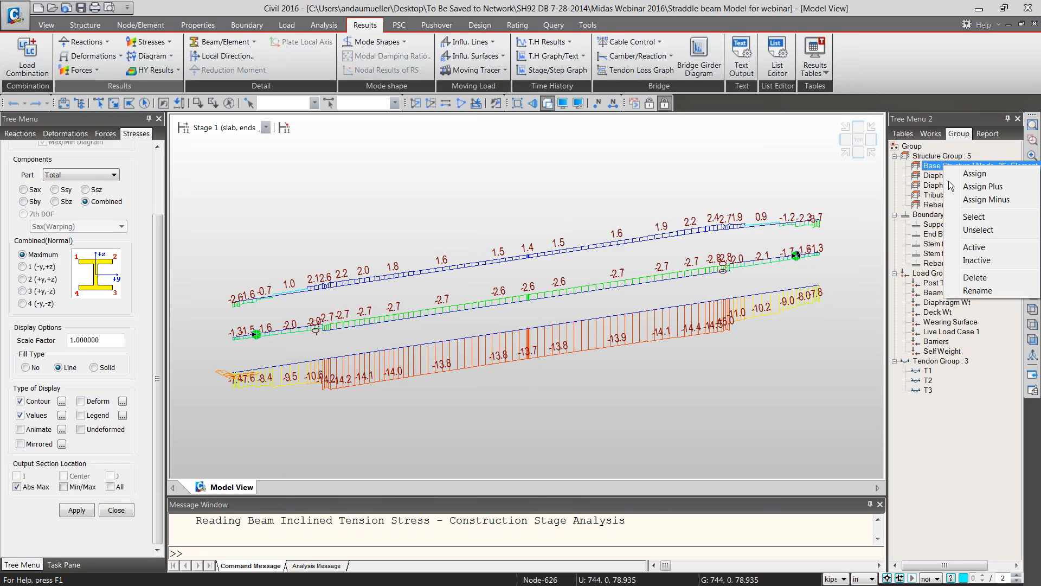
left_click(975, 247)
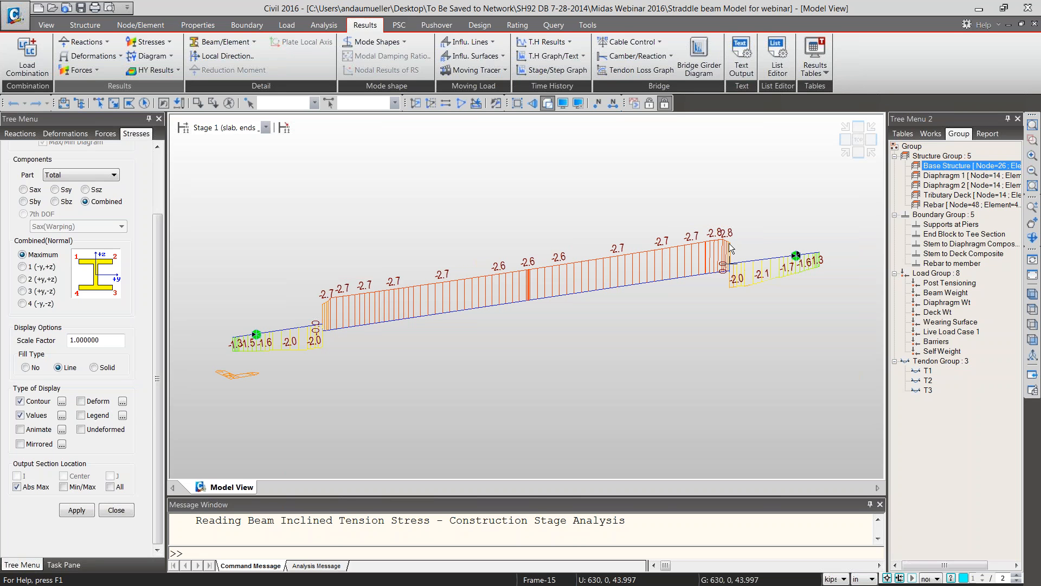
- Select combined stress point 1 (-y,+z) and check the stress point locations on Tee Section 3 in the section properties
left_click(22, 267)
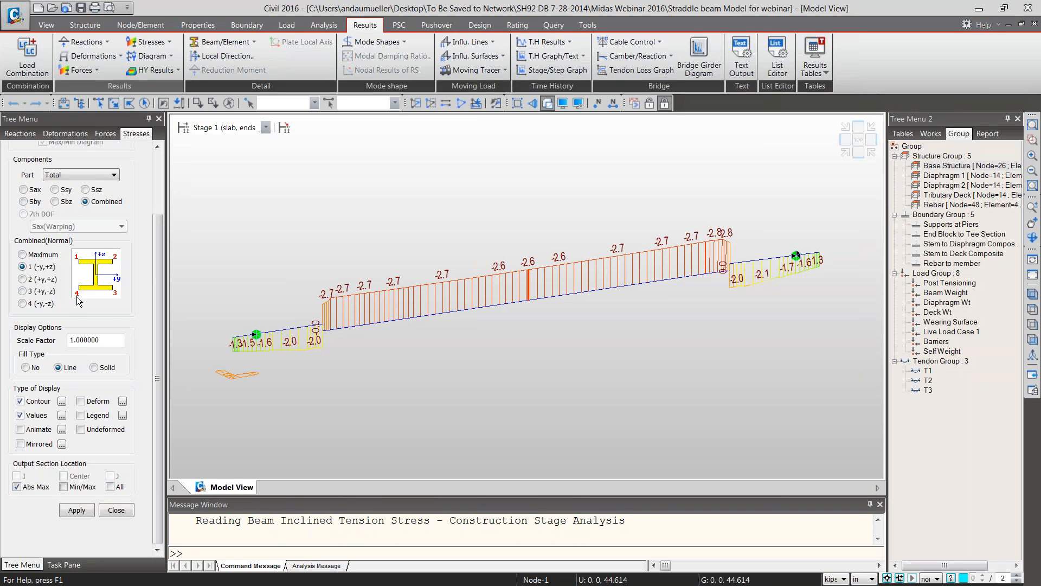
left_click(184, 25)
left_click(248, 70)
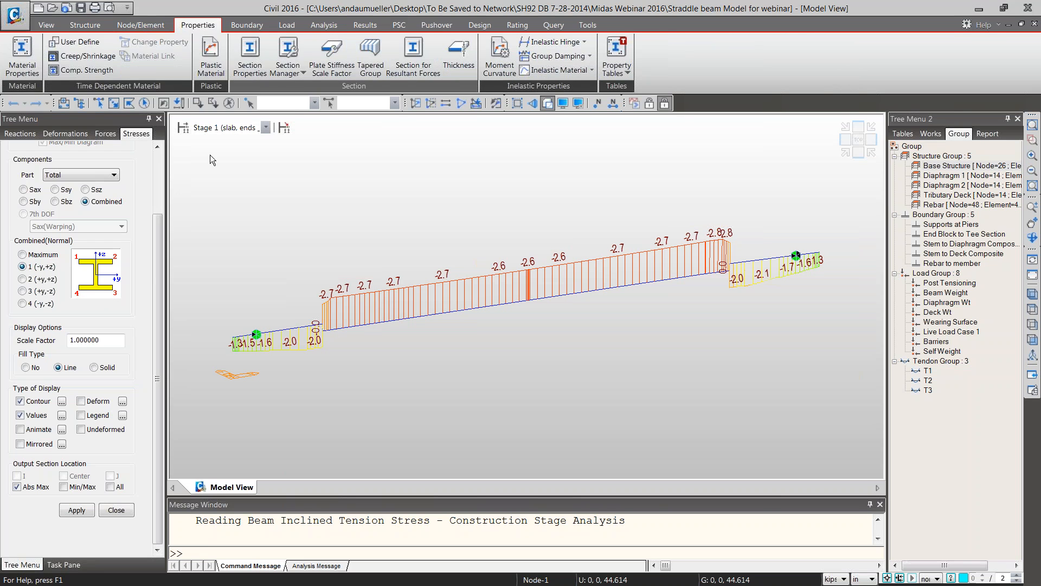
left_click(83, 119)
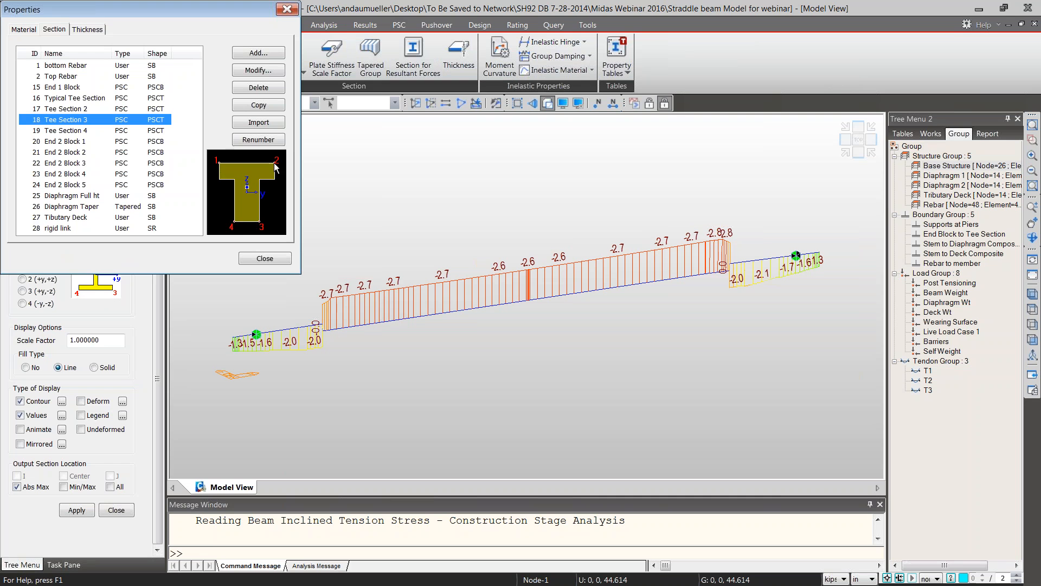
left_click(269, 257)
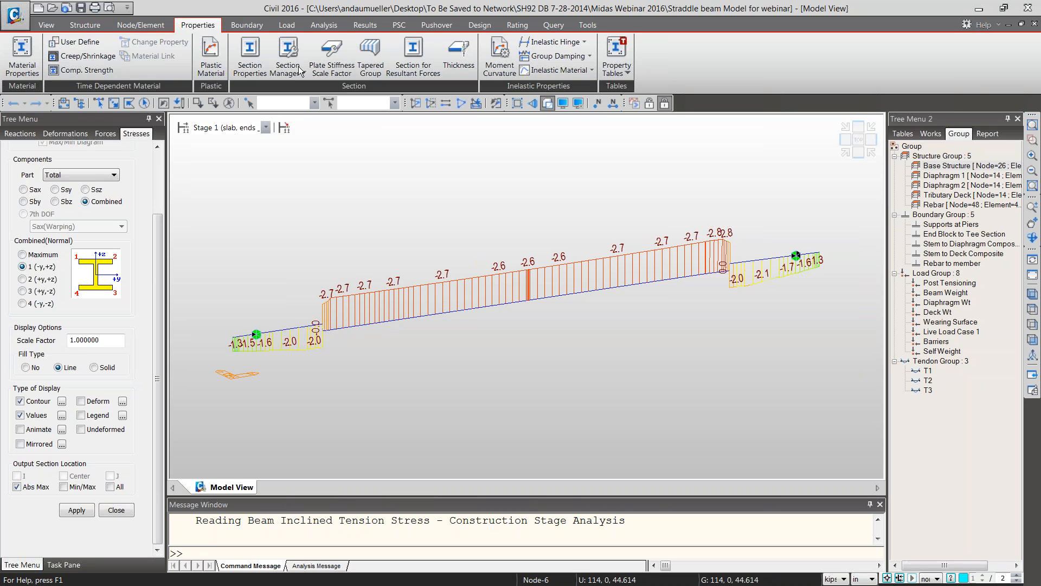
left_click(250, 56)
left_click(76, 120)
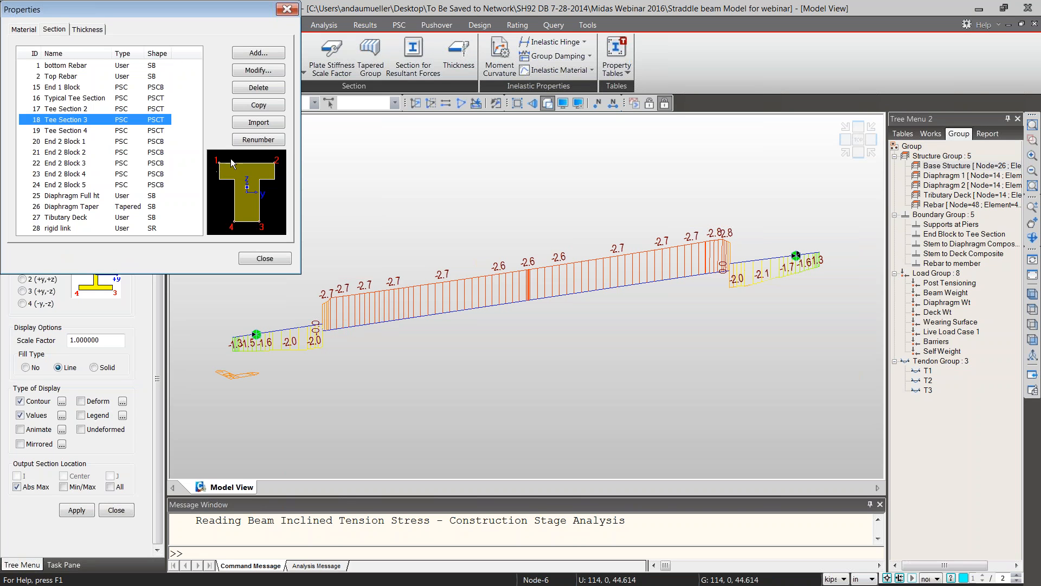
left_click(275, 261)
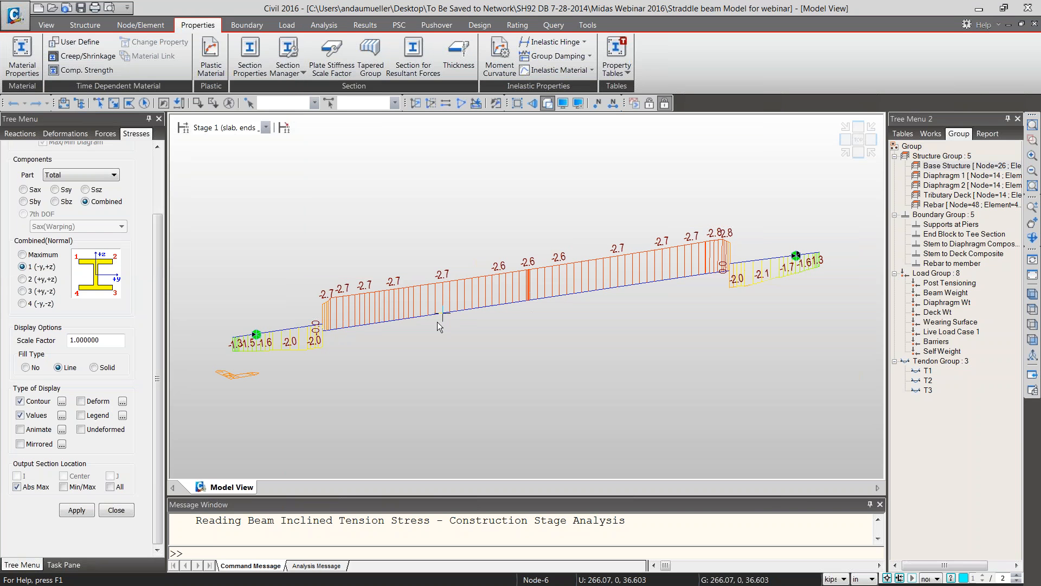
- Plot the Base Structure's combined stress at point 1 (-y,+z) and at point 3 (+y,-z), and examine both diagrams
mouse_move(433, 326)
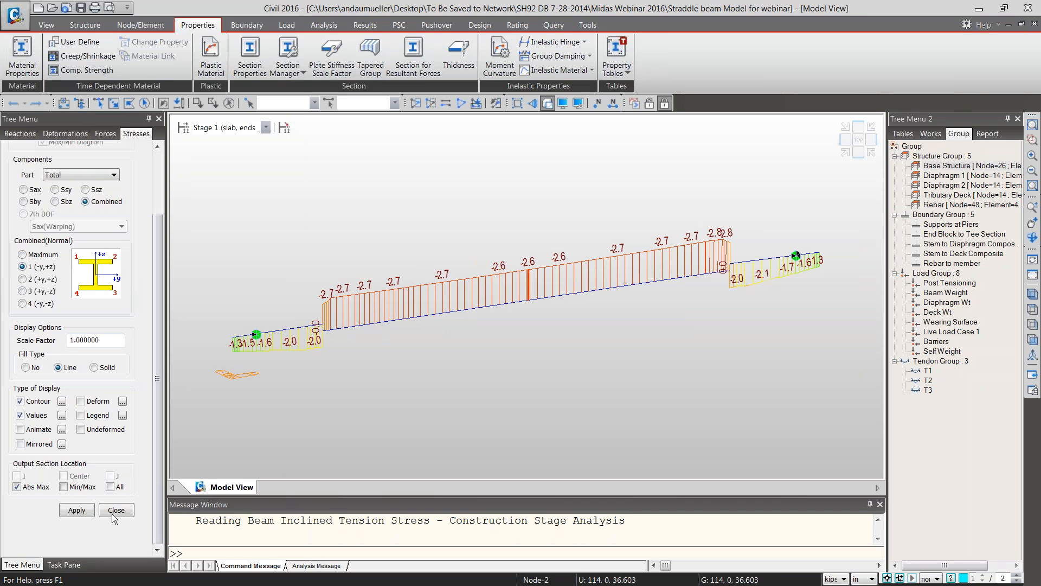
left_click(76, 510)
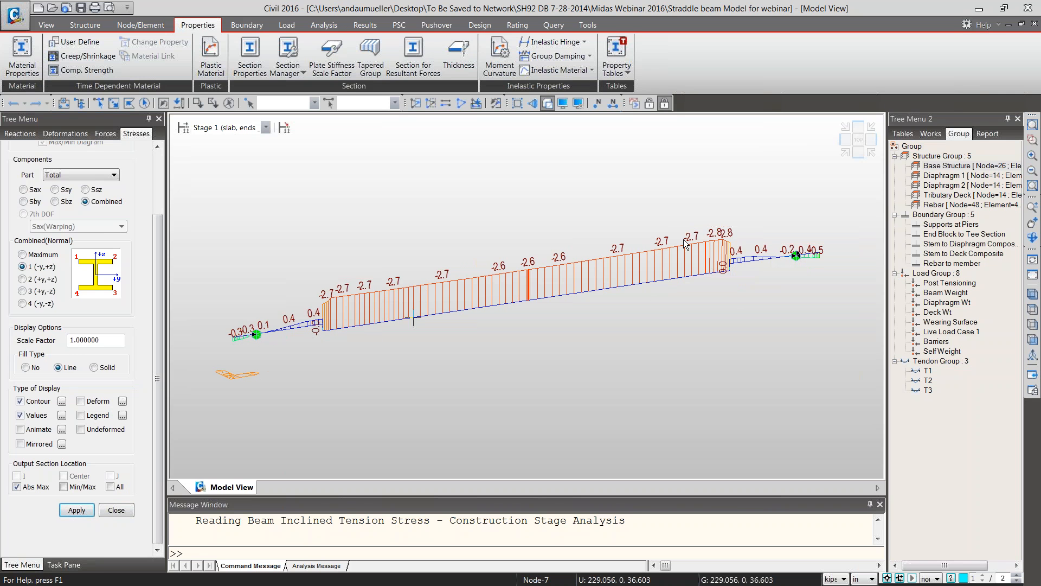
left_click(23, 291)
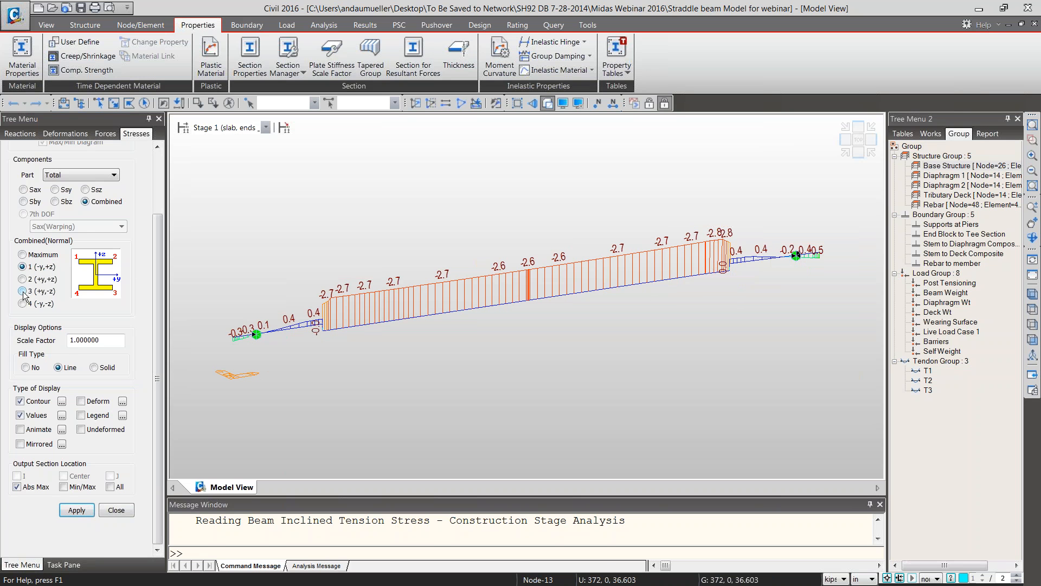
left_click(76, 510)
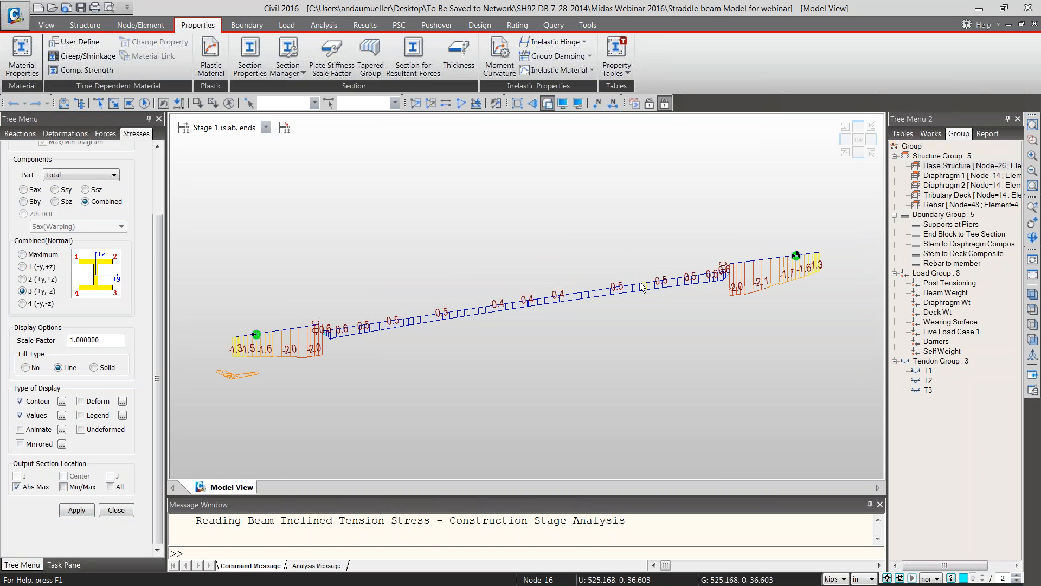
mouse_move(642, 287)
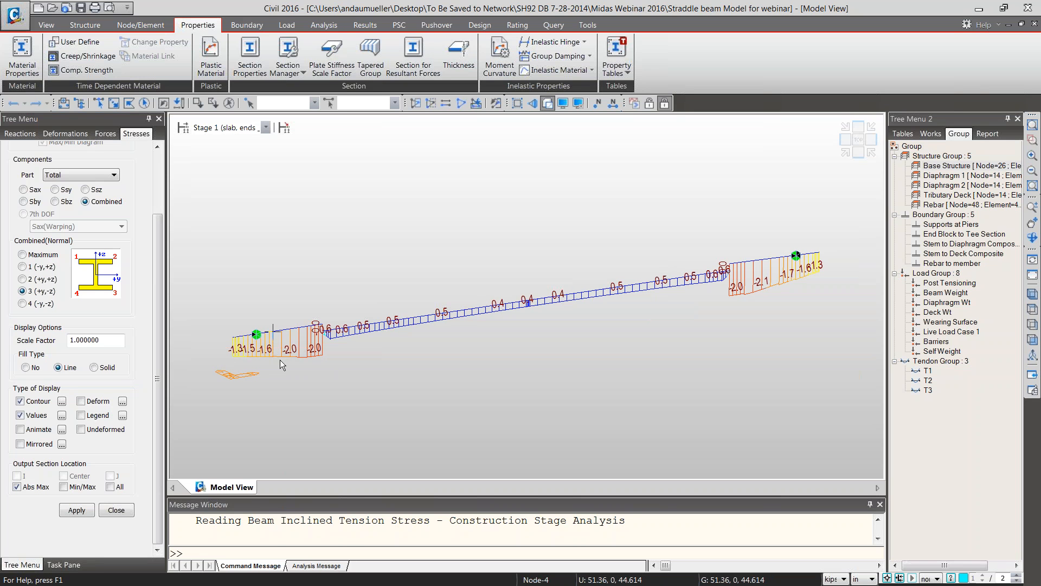
mouse_move(280, 359)
- Step through the stress diagrams from Stage 1 past Add Girder Dead Load and Age Girders to the diaphragm weight placement stage
left_click(266, 126)
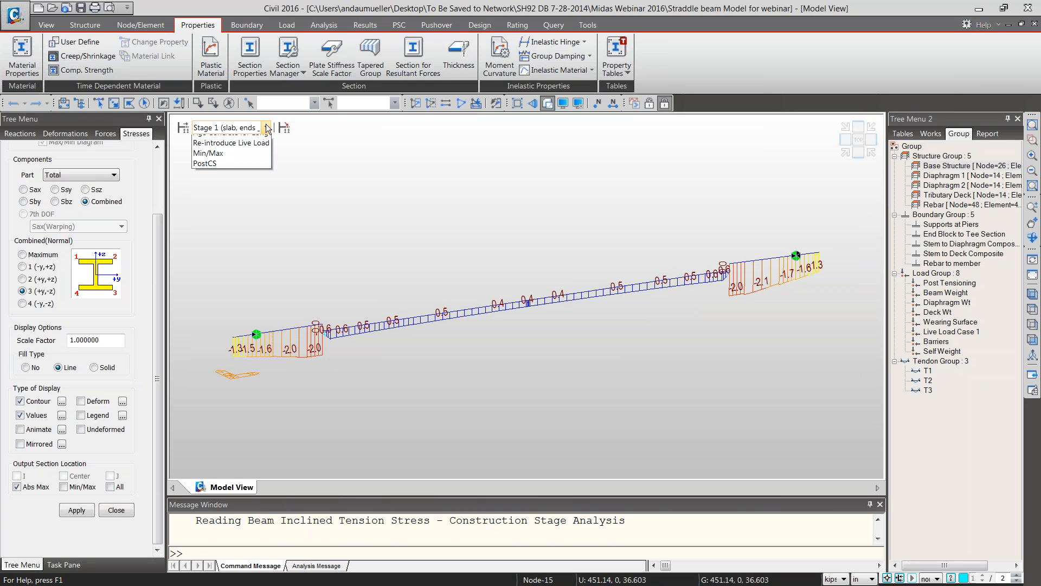
left_click(266, 126)
key("Down")
key("Down")
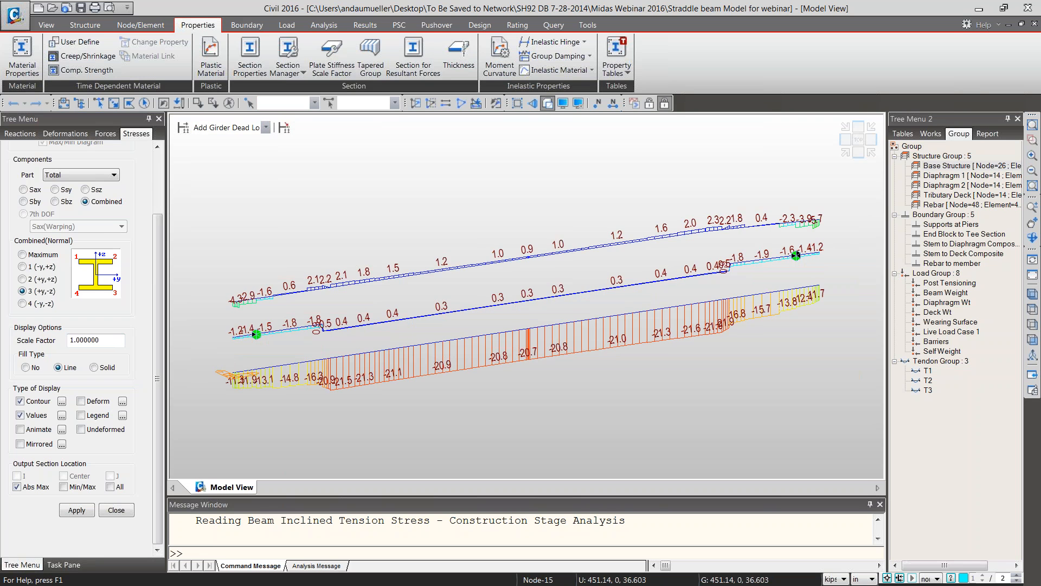
key("Down")
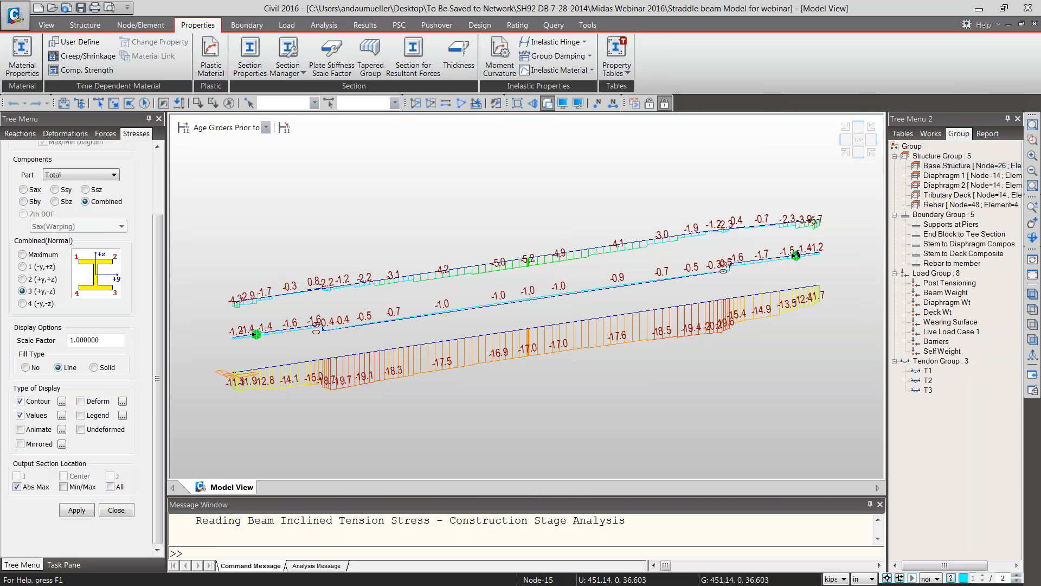
key("Down")
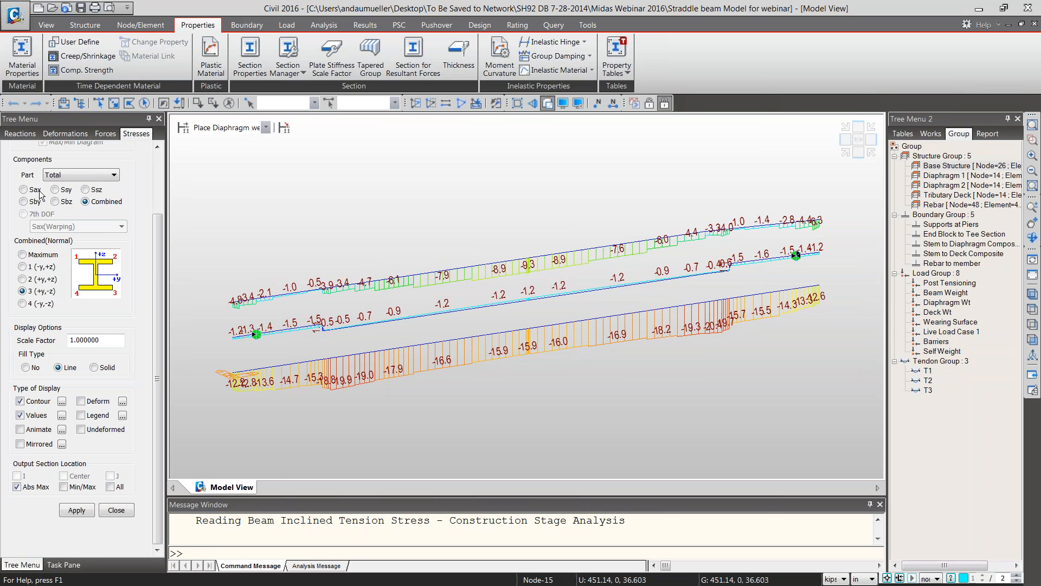
scroll(158, 298, "up", 3)
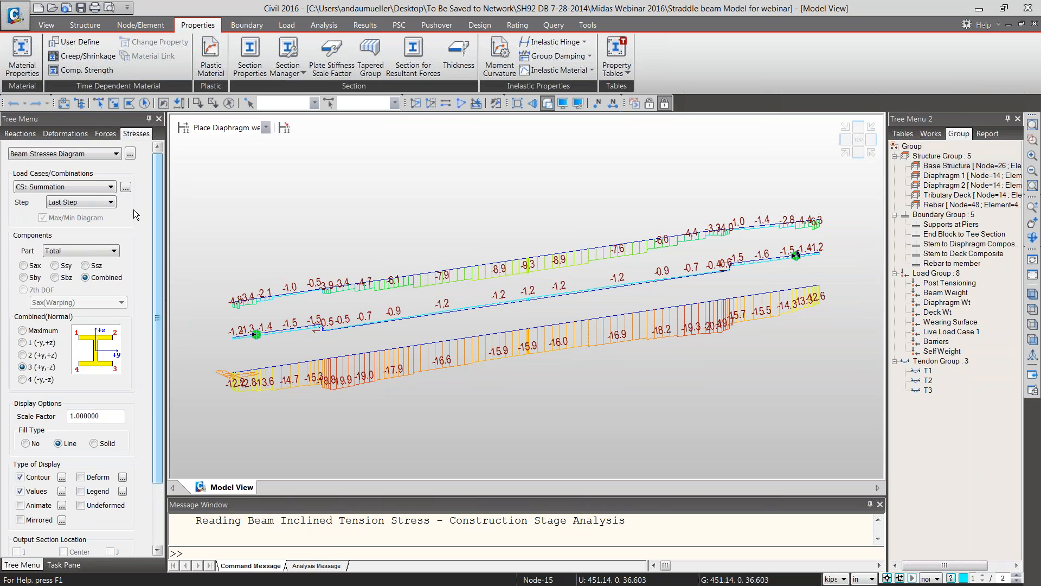
left_click(103, 184)
left_click(103, 183)
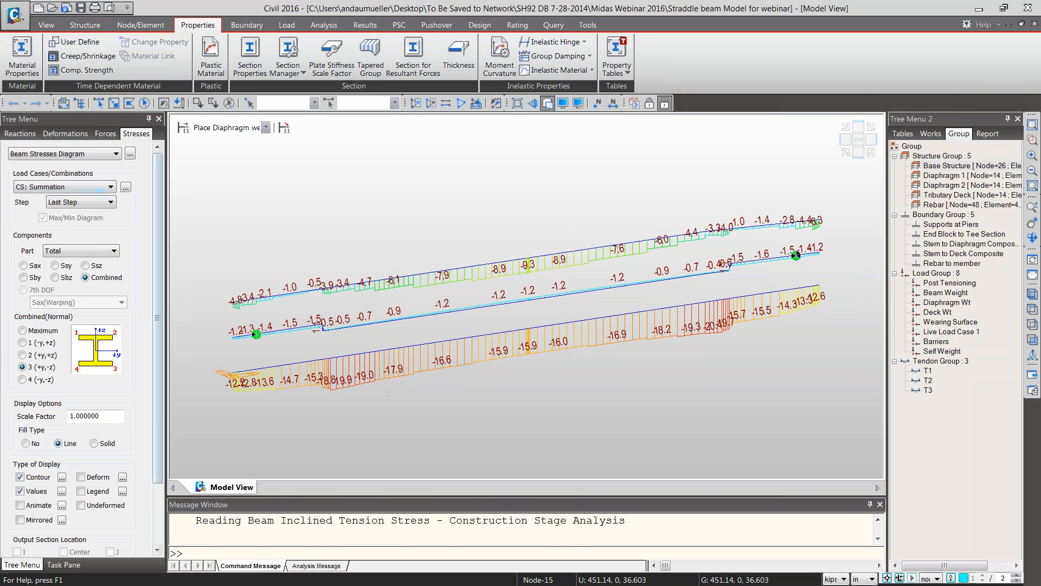
scroll(157, 238, "down", 3)
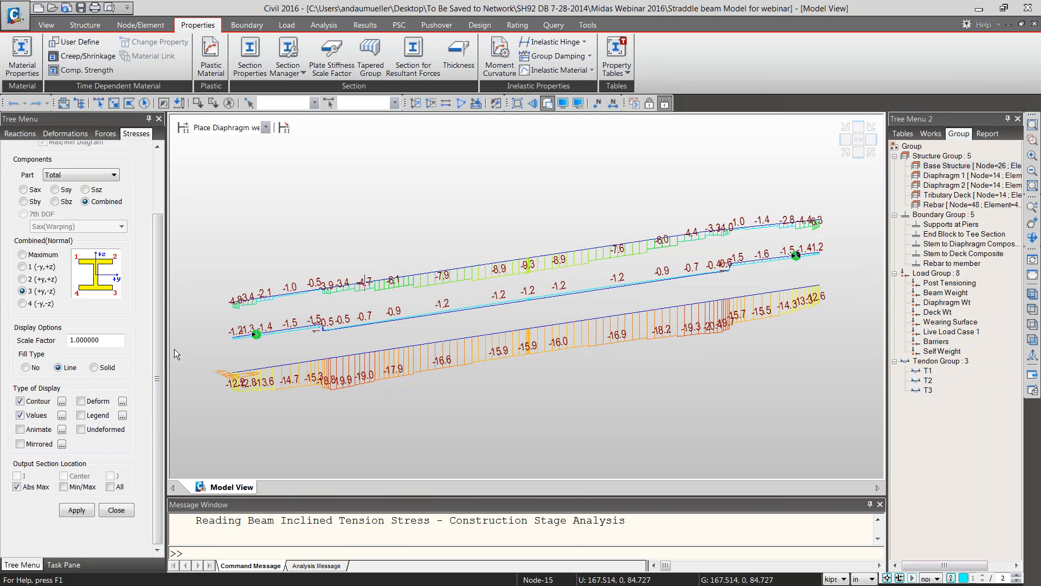
- Step through the remaining stages' stress diagrams, from Place Deck Weight and Add Live Load down to Re-introduce Live Load
left_click(268, 129)
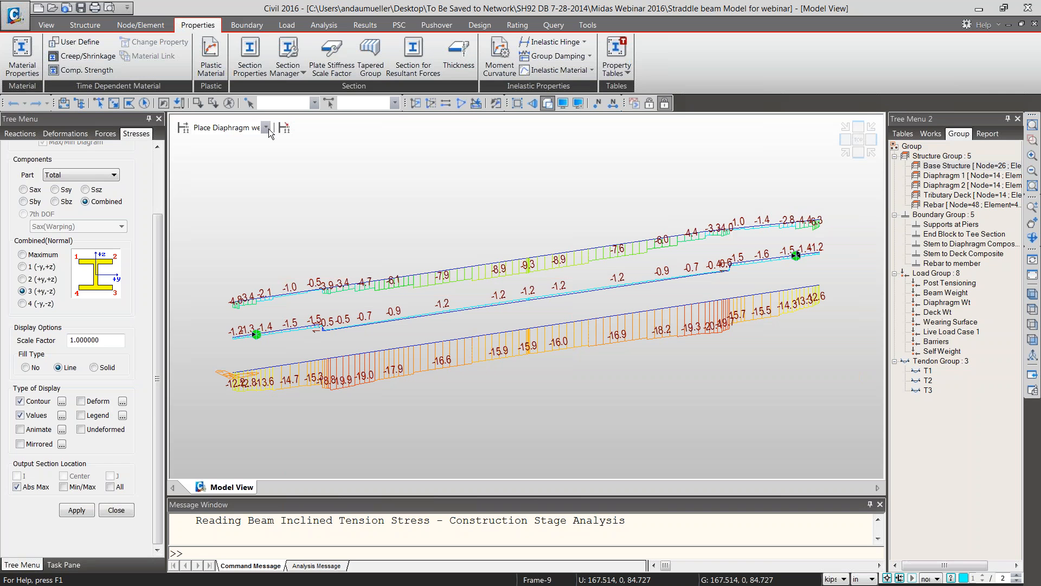
key("Down")
key("Down")
key("Down")
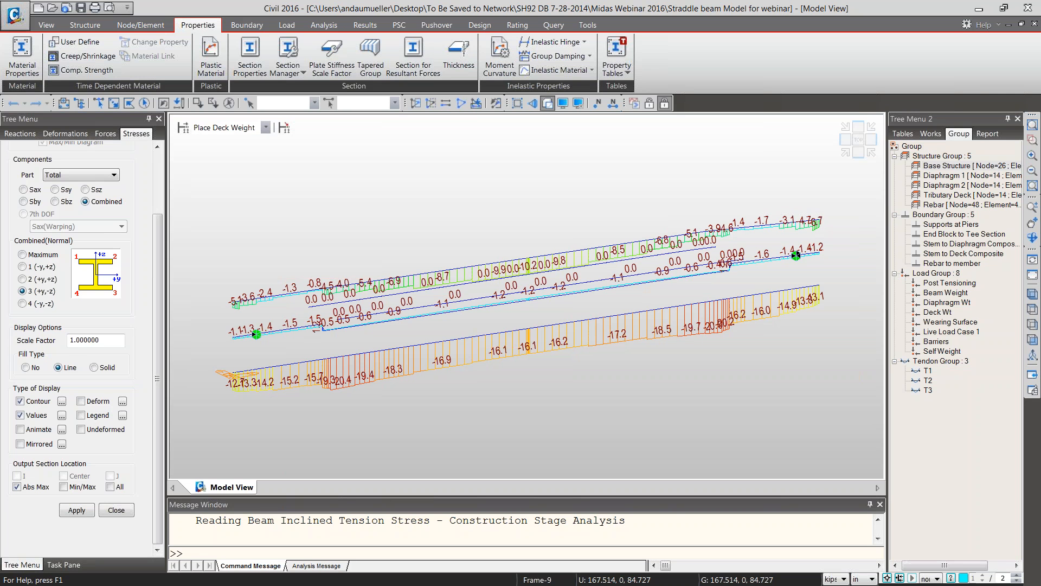
key("Down")
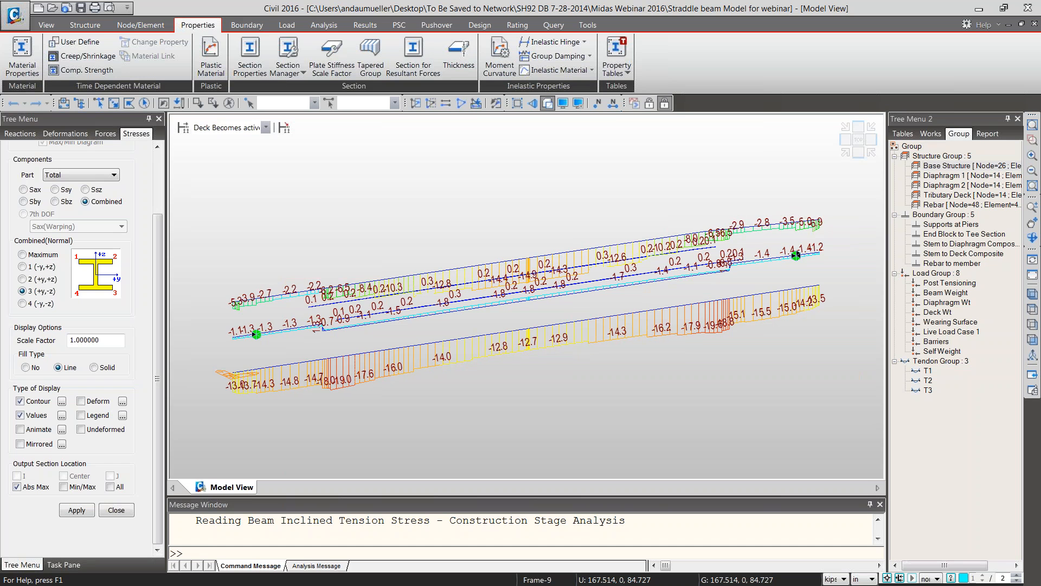
key("Down")
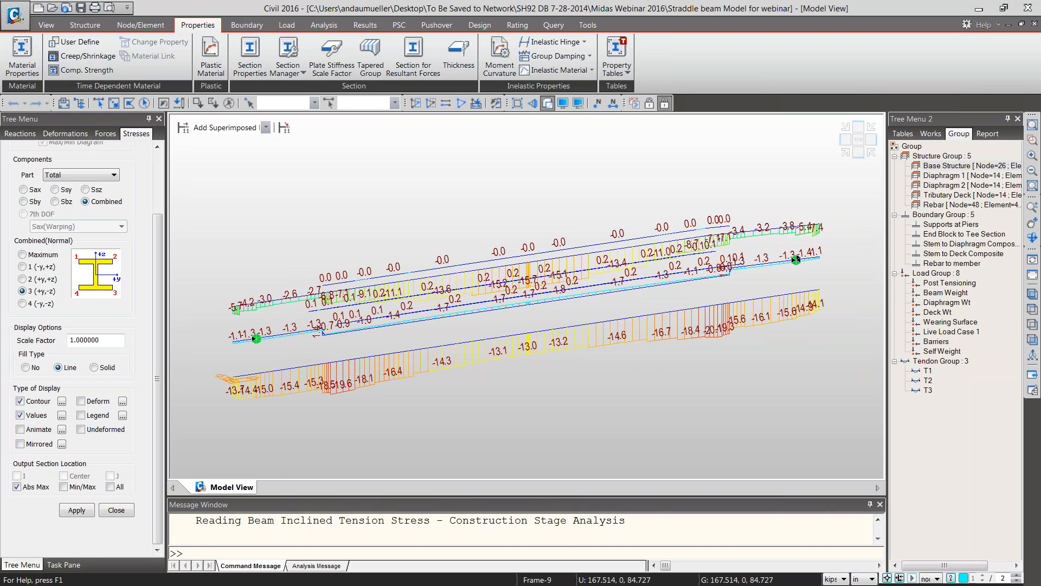
key("Down")
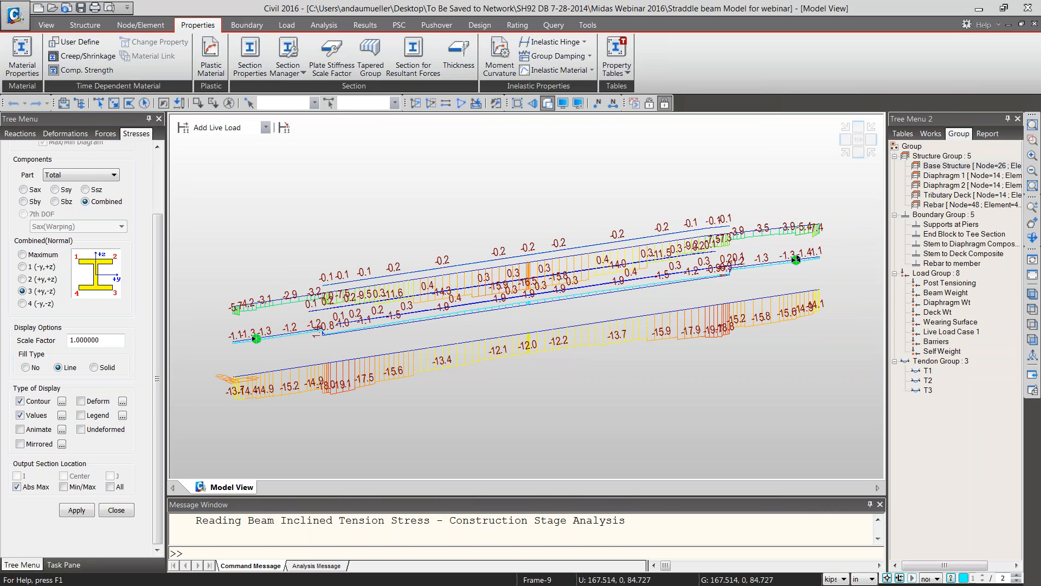
key("Down")
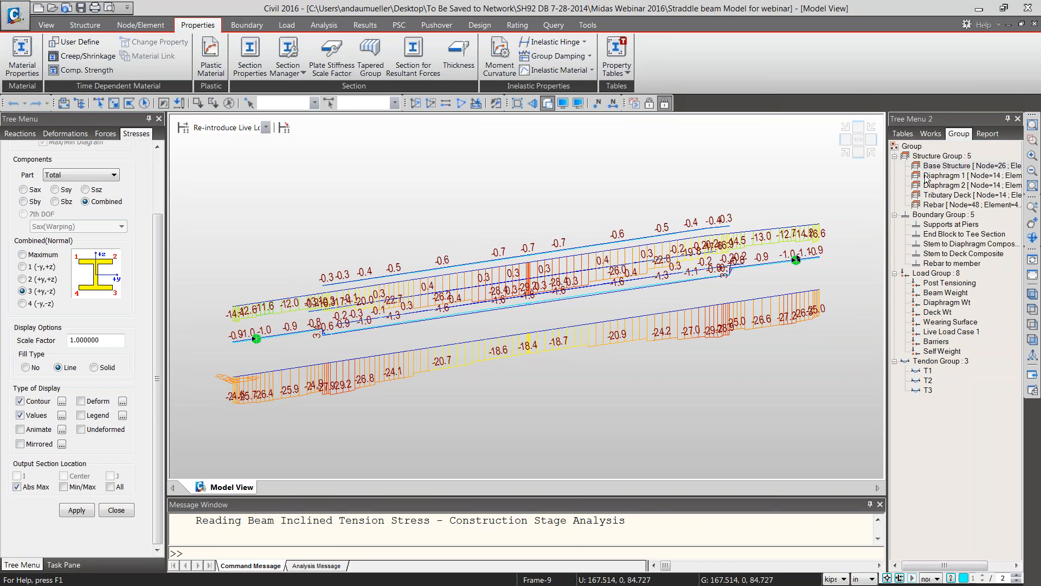
- Isolate the Base Structure group in the model view and plot its combined stress at point 1 (-y,+z)
left_click(955, 167)
right_click(955, 169)
left_click(985, 247)
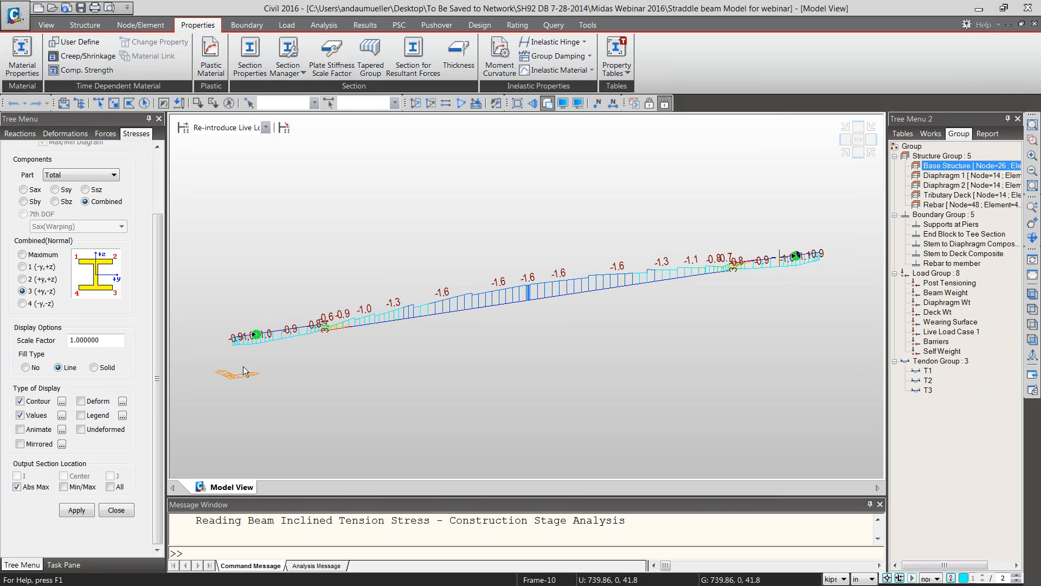
left_click(22, 267)
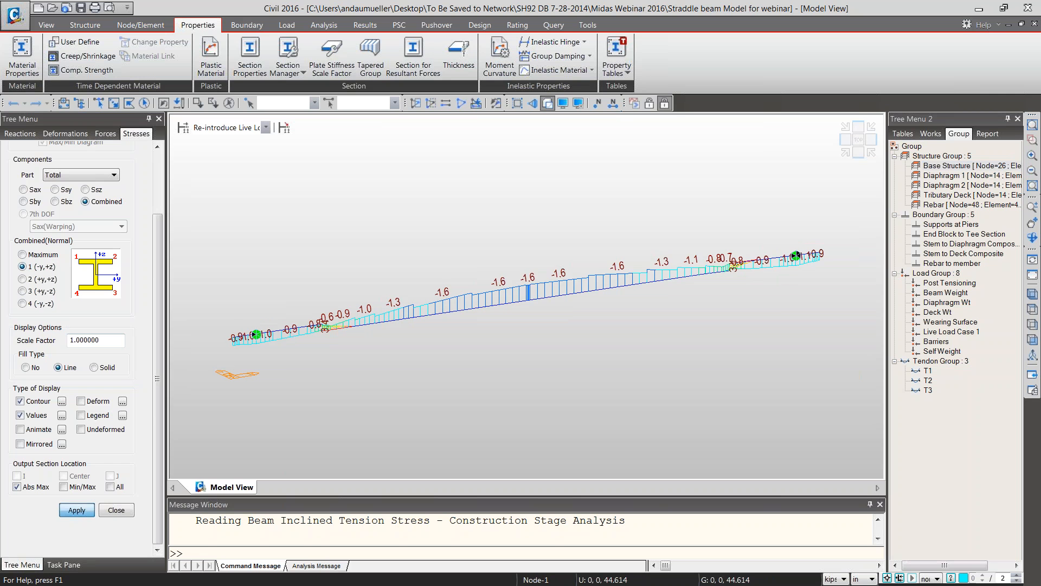
left_click(77, 509)
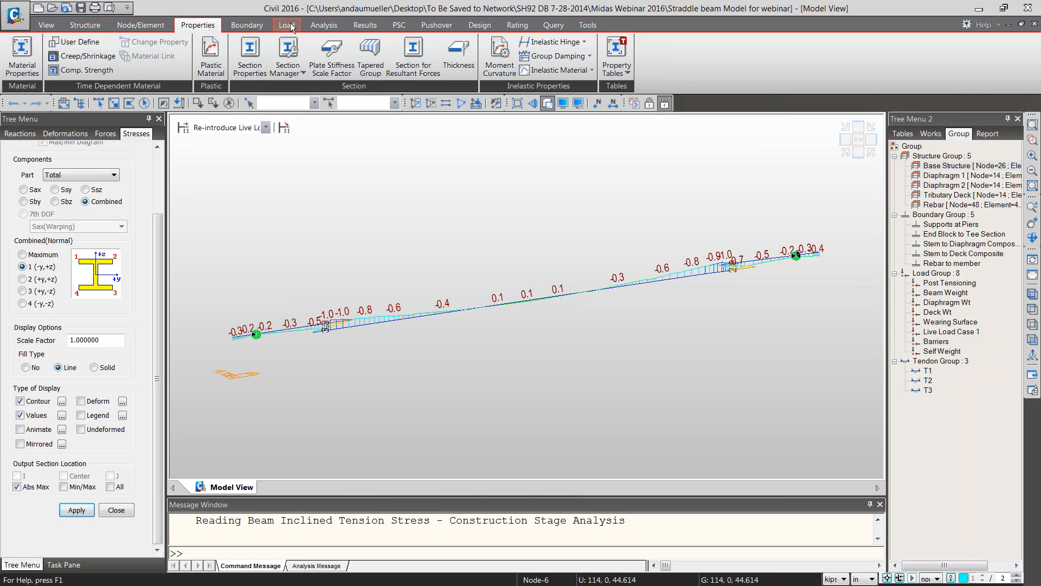
- Bring up the Beam Stresses(PSC) results and review the available section positions and stress components
left_click(377, 25)
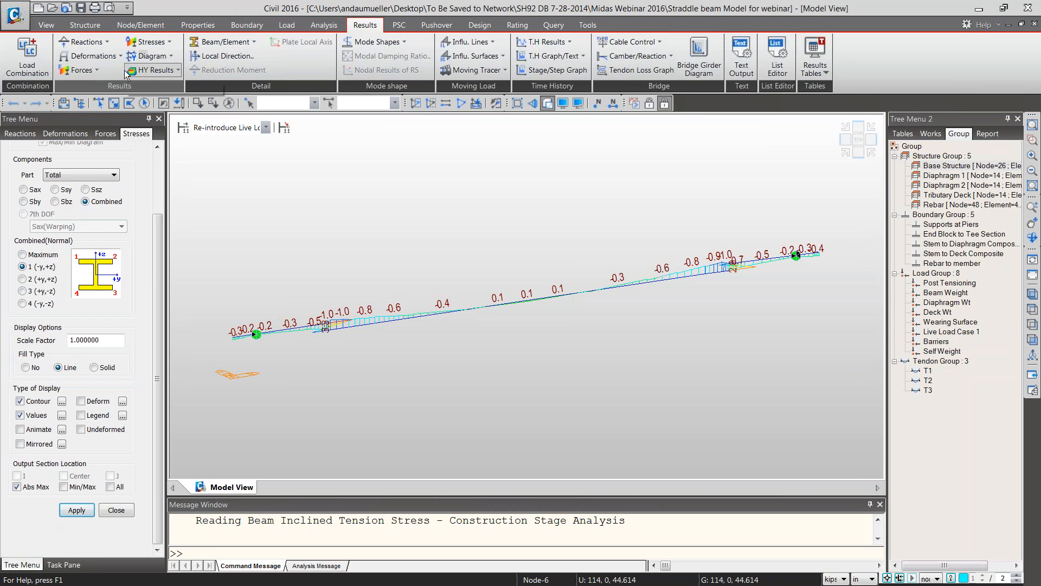
left_click(166, 43)
left_click(179, 103)
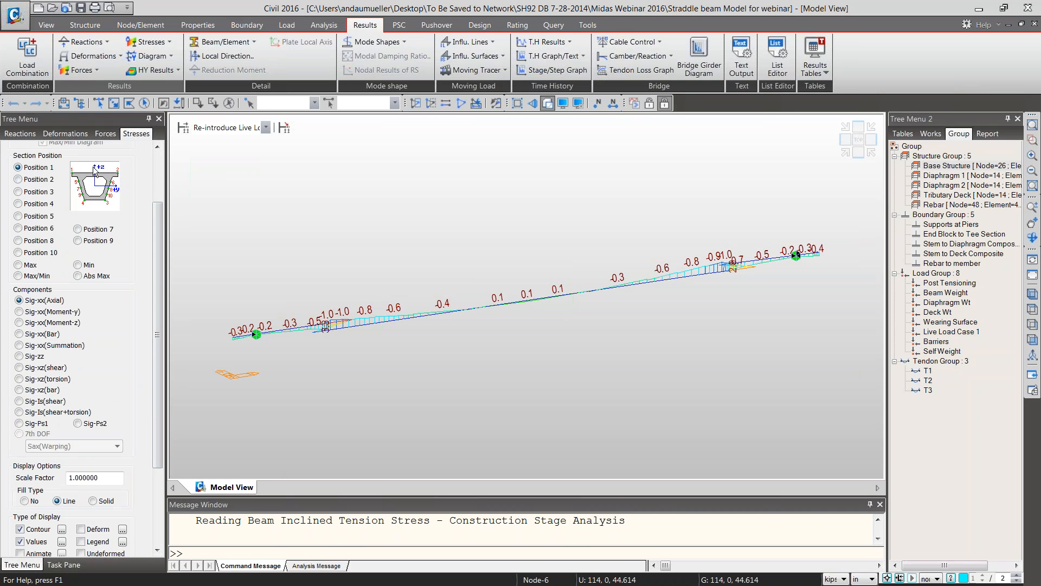
left_click_drag(161, 285, 158, 229)
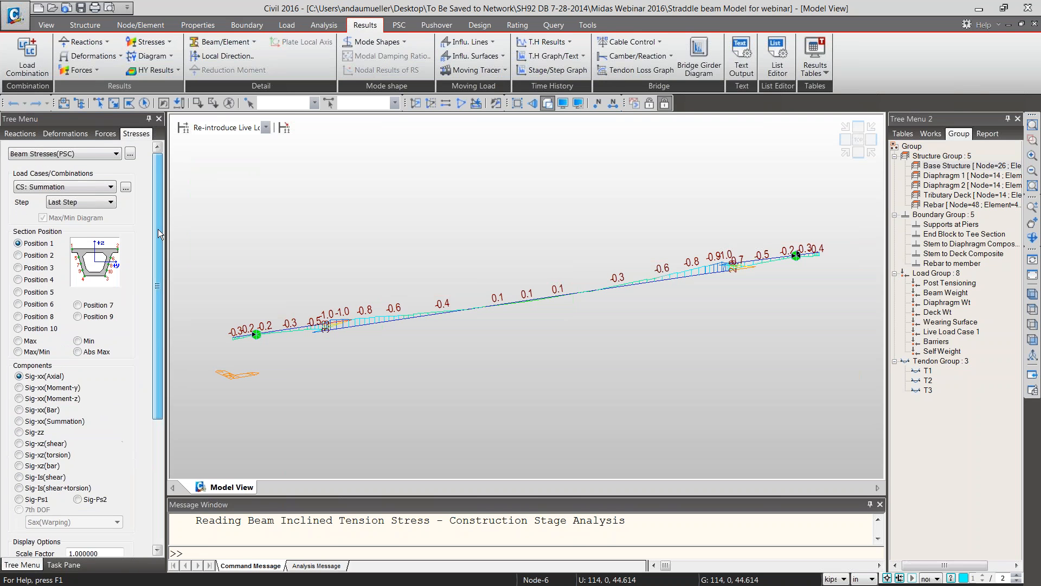
left_click_drag(159, 224, 154, 308)
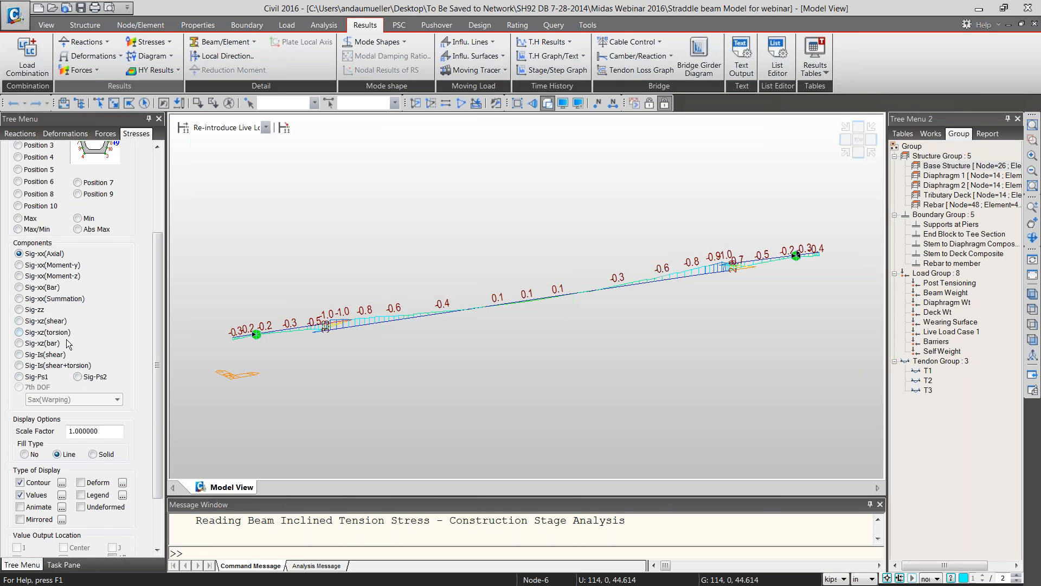
left_click_drag(157, 327, 155, 191)
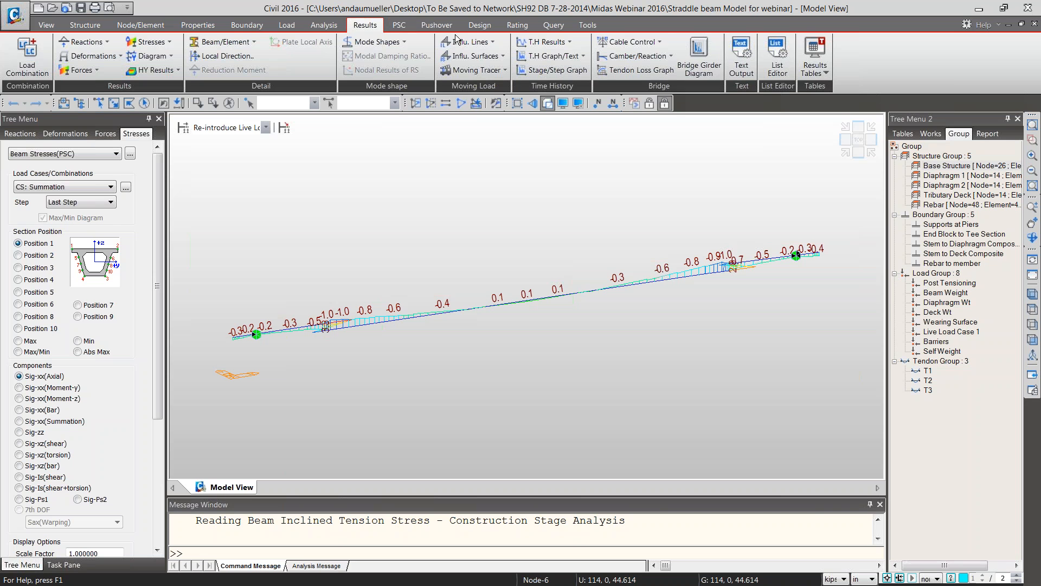
- Examine the Tendon Elongation results table for tendons T1, T2 and T3, and close it
left_click(818, 64)
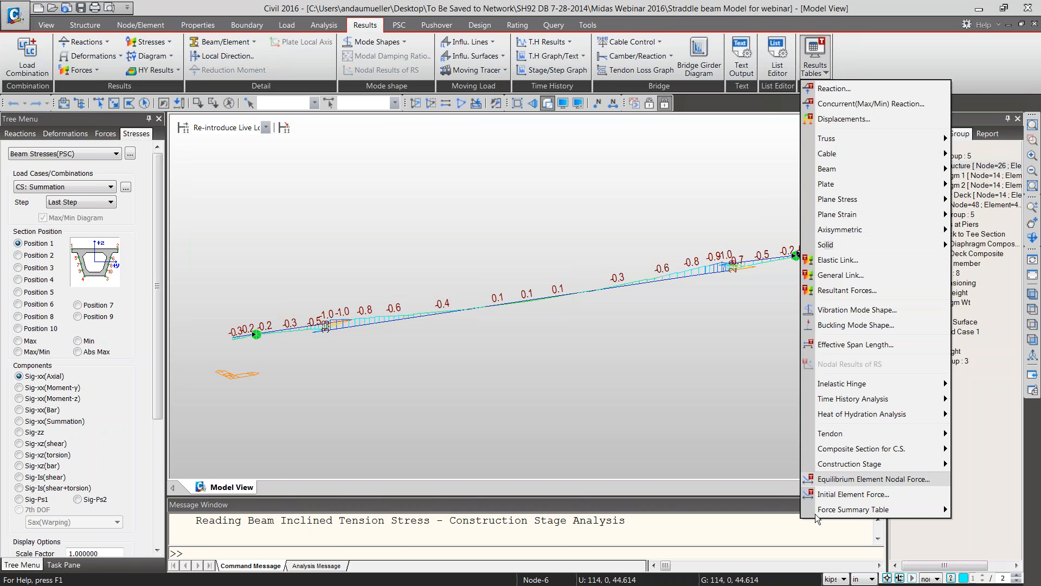
mouse_move(905, 396)
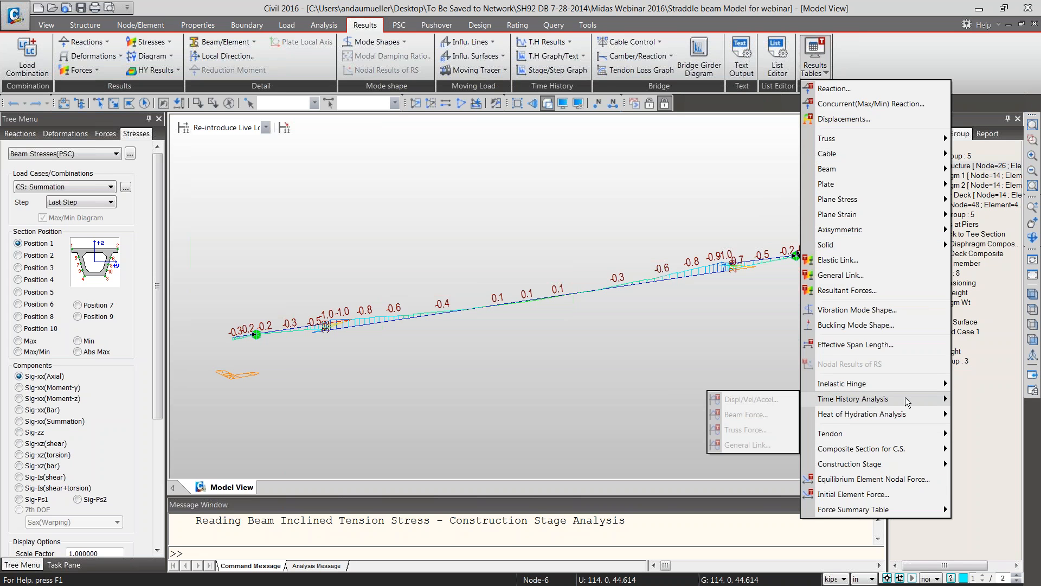
mouse_move(890, 432)
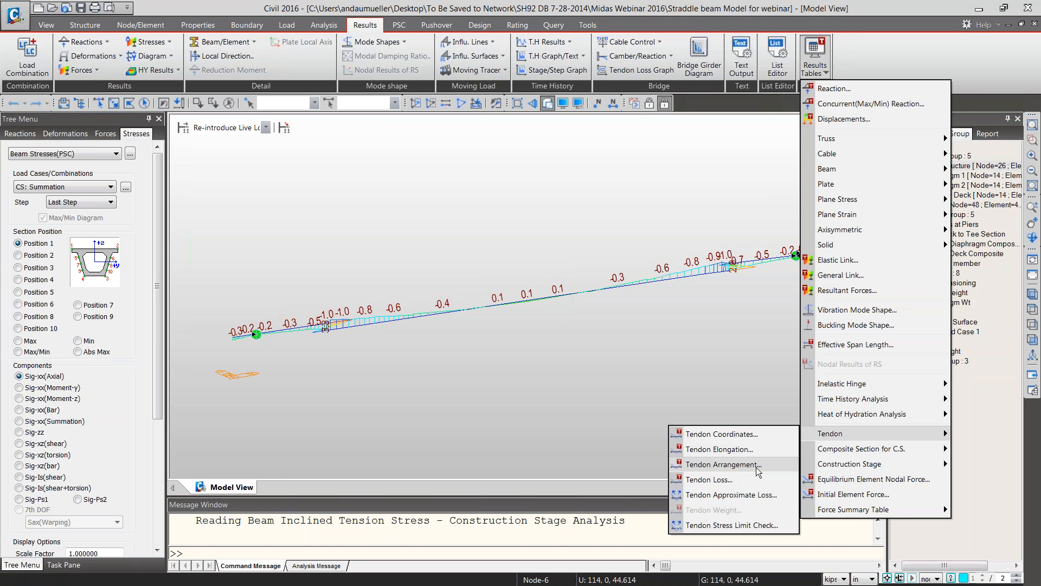
left_click(757, 450)
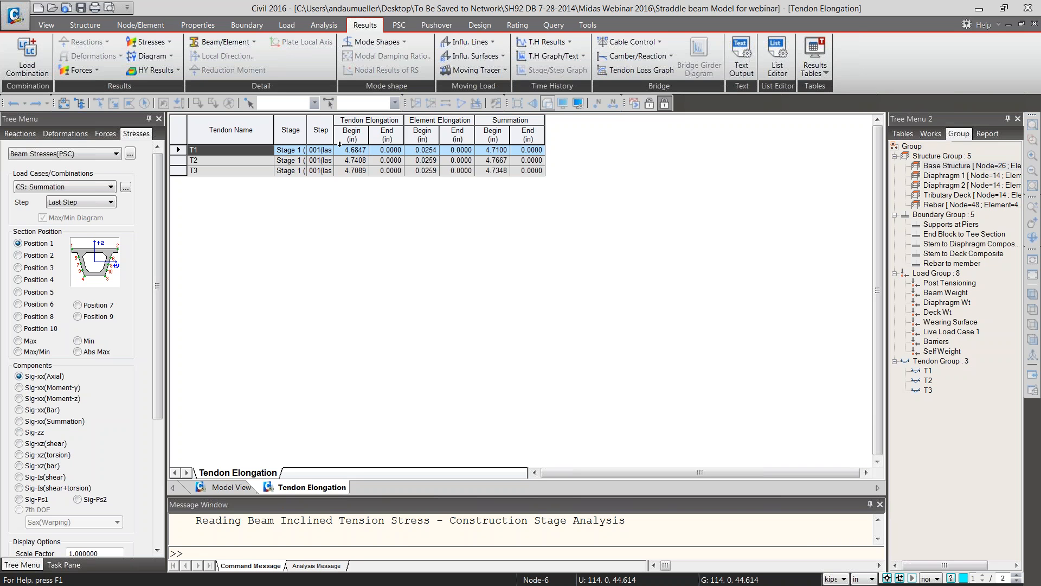
left_click(1034, 24)
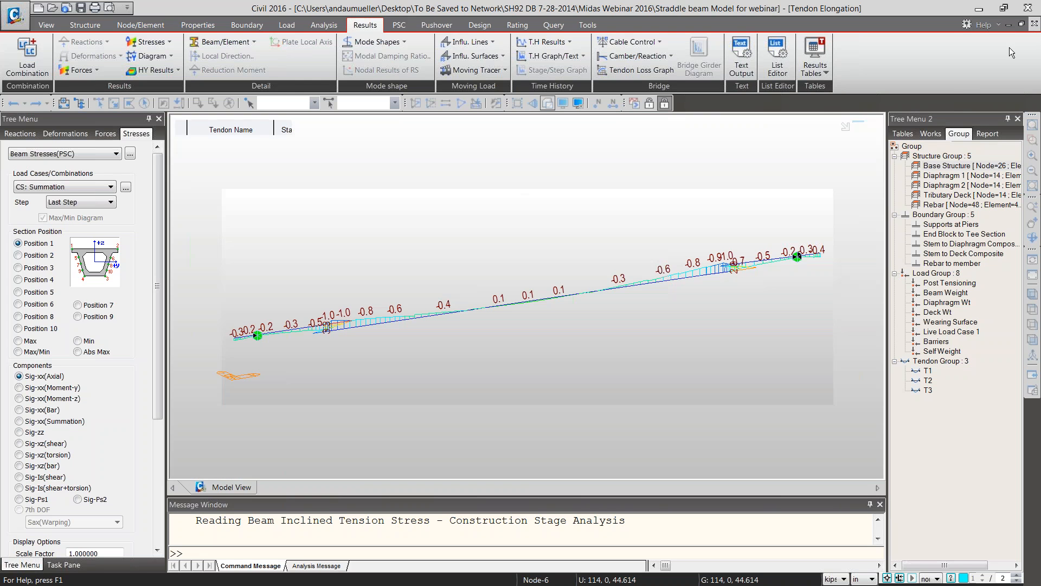
- Examine tendon T1's time-dependent loss graph from Stage 1 through Re-introduce Live Load, returning to Diaphragms become active to compare it with the model
left_click(630, 72)
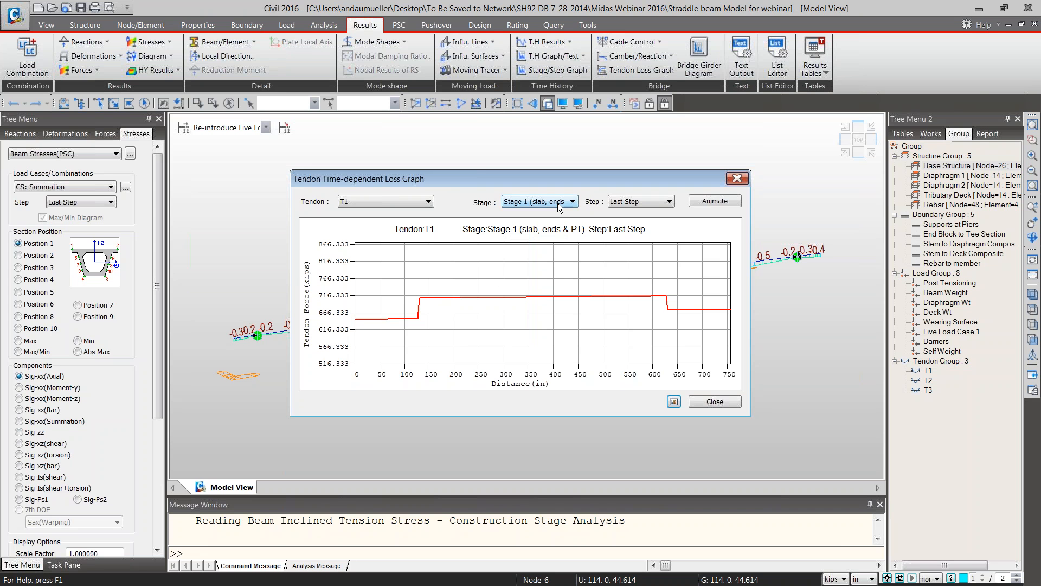
scroll(558, 202, "down", 4)
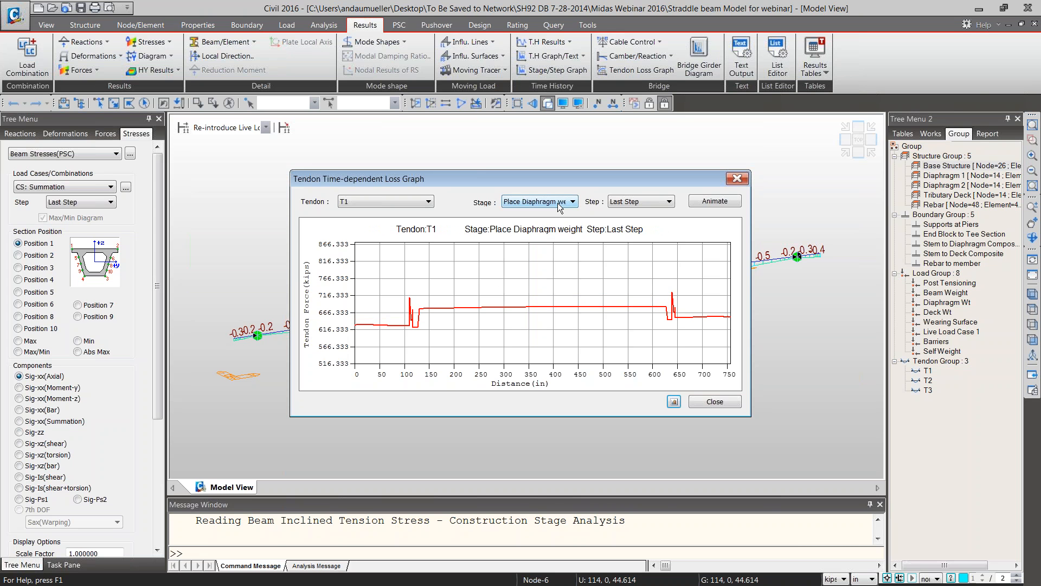
scroll(559, 206, "down", 4)
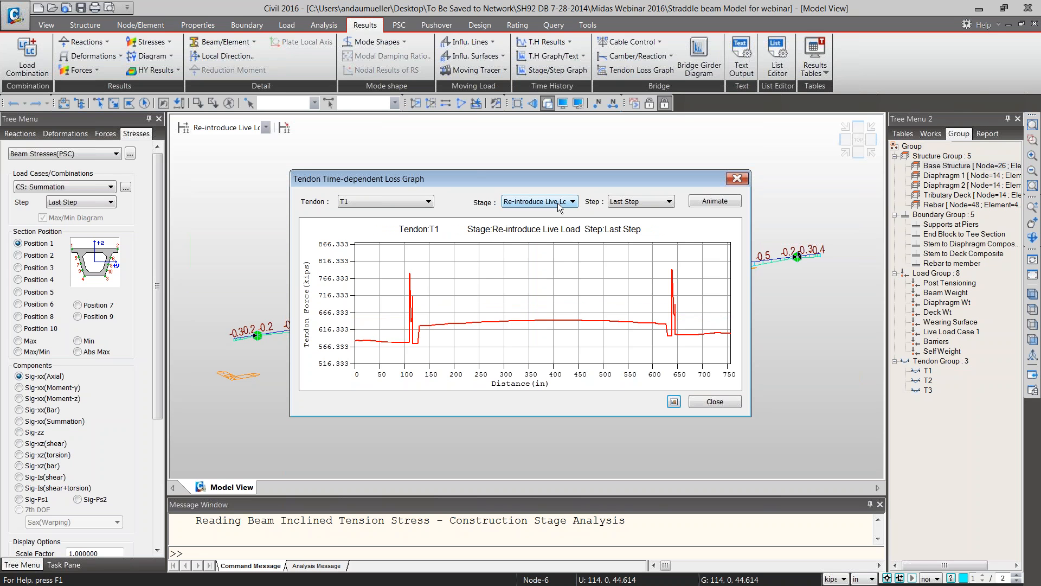
scroll(559, 206, "up", 5)
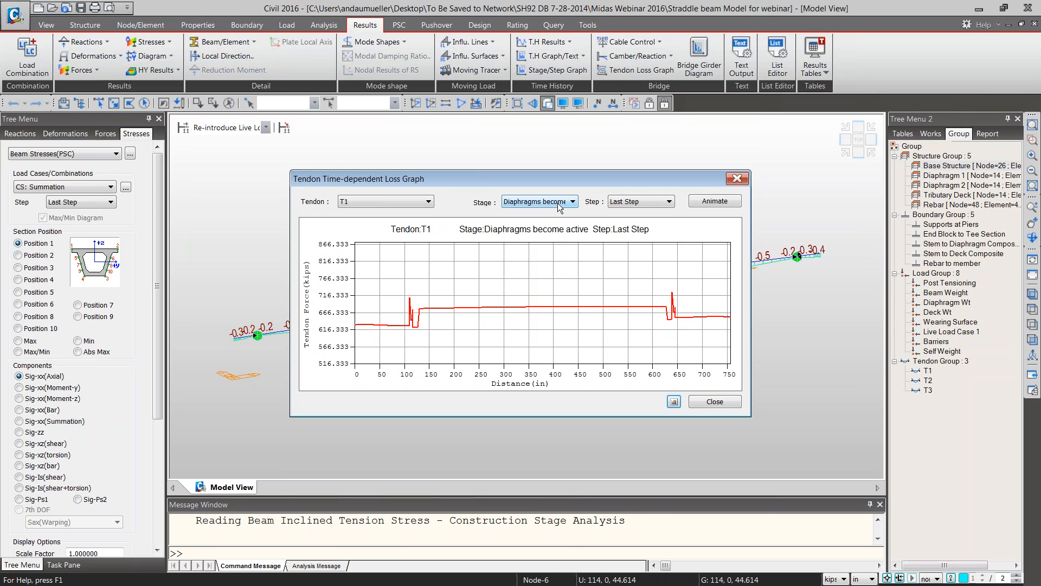
scroll(559, 207, "up", 2)
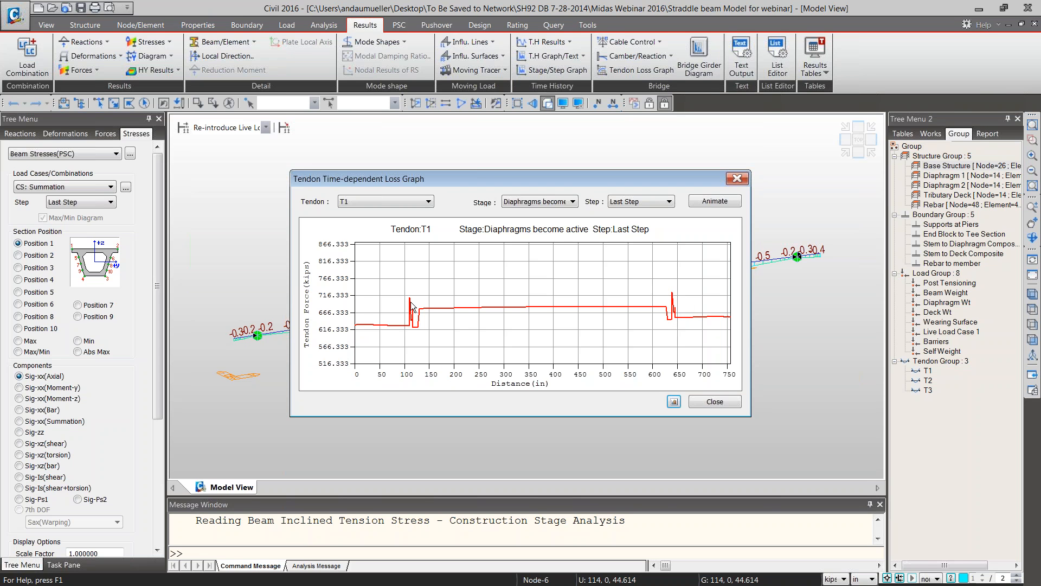
left_click_drag(493, 177, 562, 358)
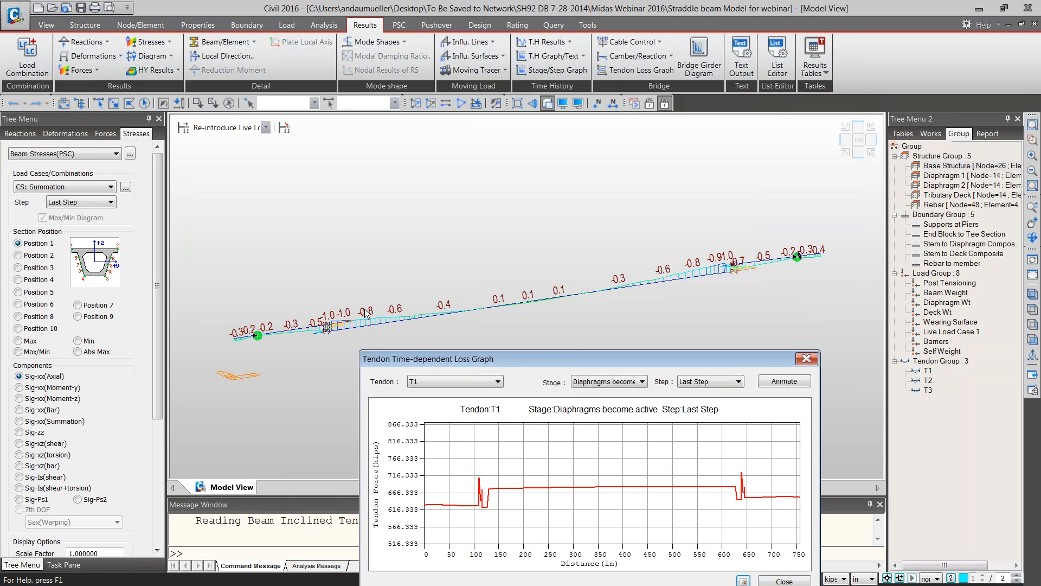
left_click_drag(419, 356, 485, 179)
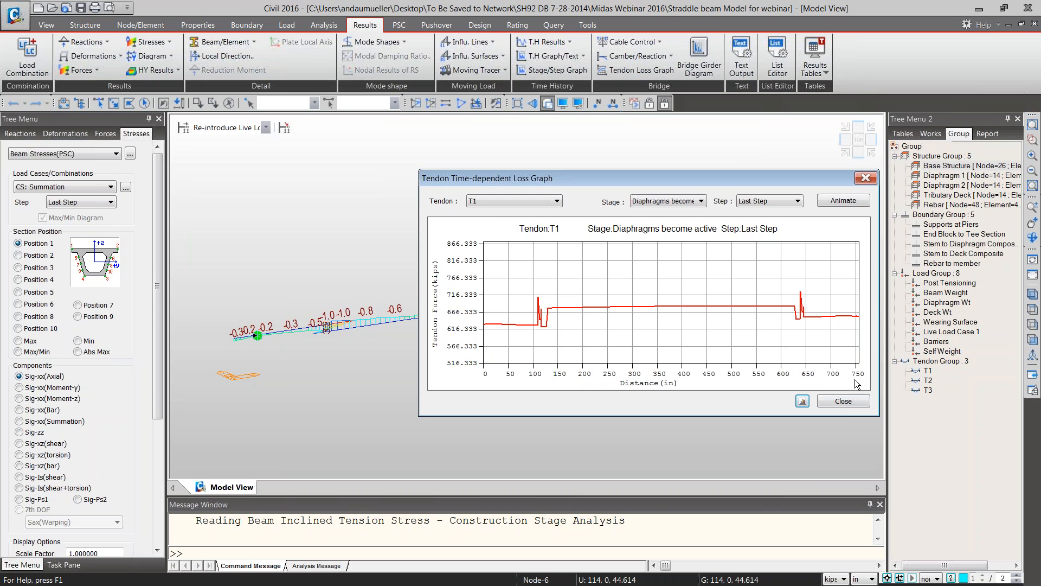
- Compare the loss graphs of tendons T2 and T3 at the Diaphragms become active stage, and return to T1
left_click(497, 201)
left_click(494, 219)
scroll(495, 219, "down", 1)
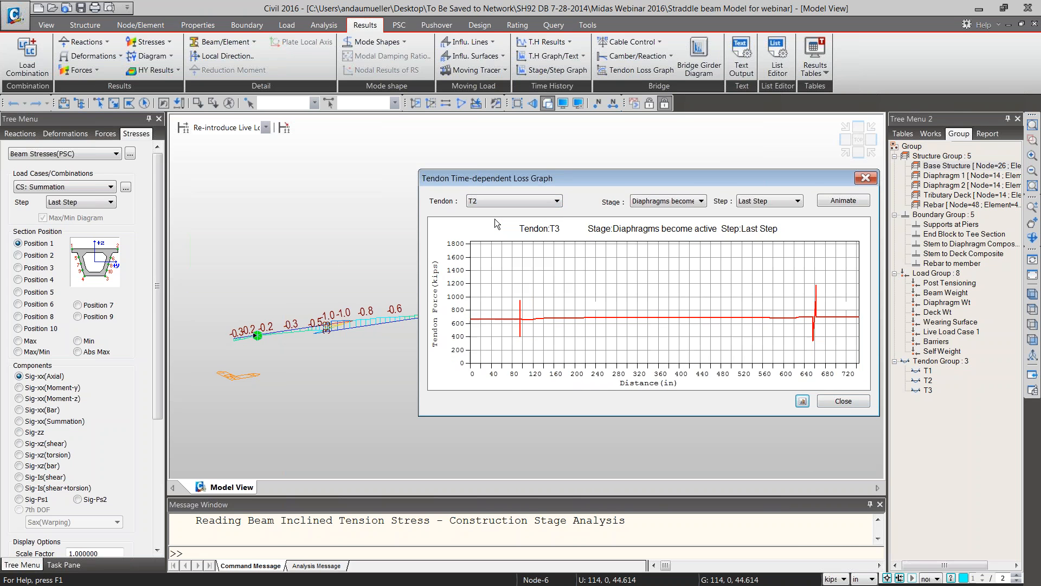
scroll(495, 219, "up", 2)
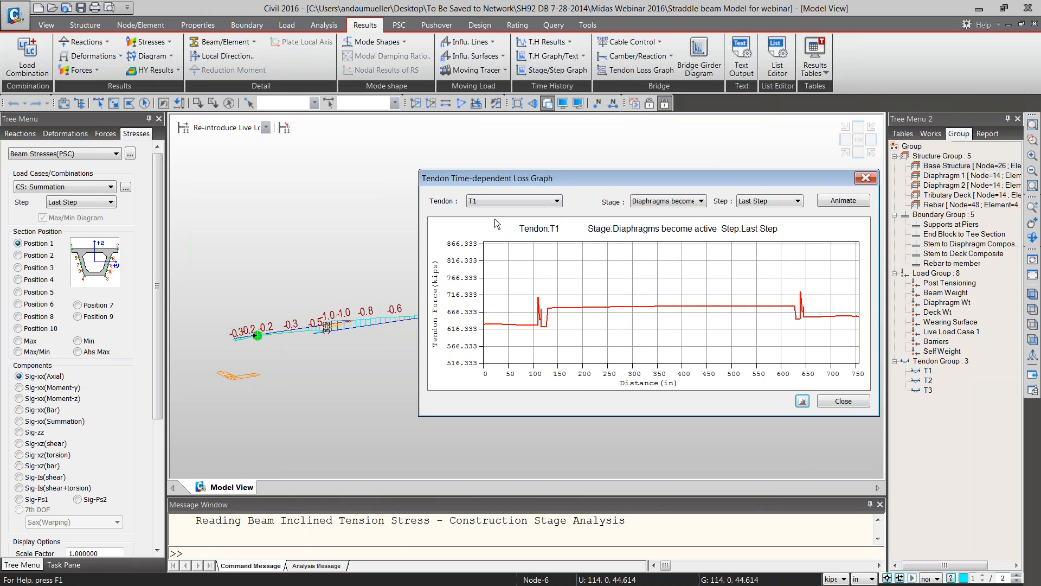
- Compare the loss graphs of tendons T1, T2 and T3 at Stage 1 (slab, ends & PT), and close the graph
left_click(676, 201)
left_click(665, 209)
left_click(503, 200)
left_click(503, 199)
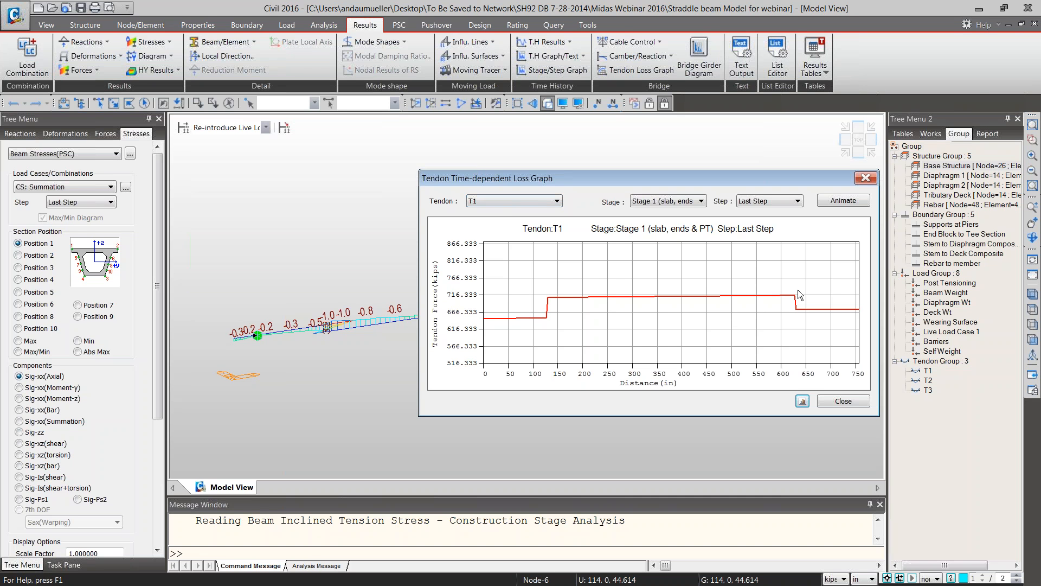
left_click(524, 207)
key("Down")
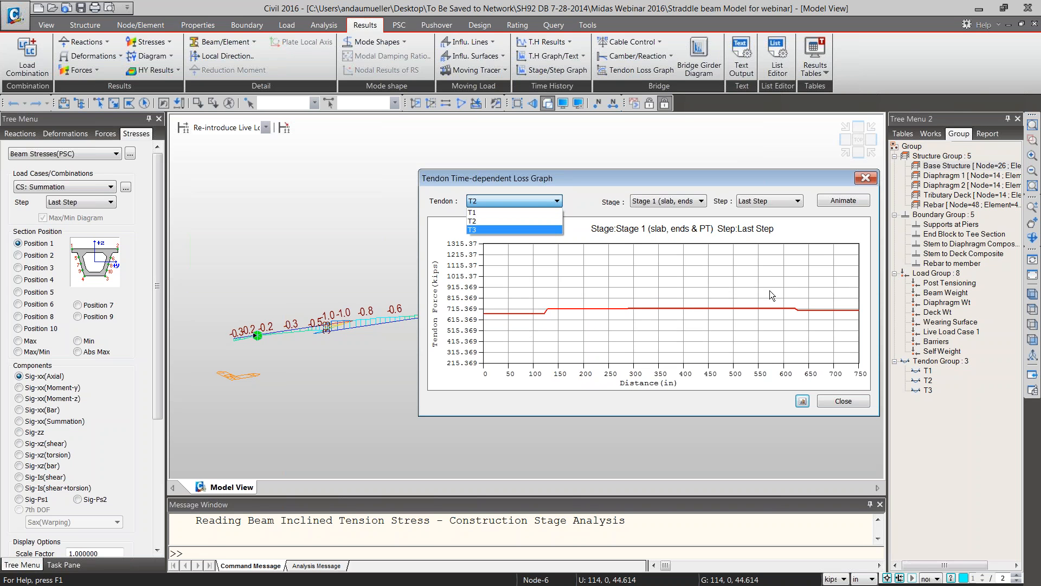
left_click(474, 230)
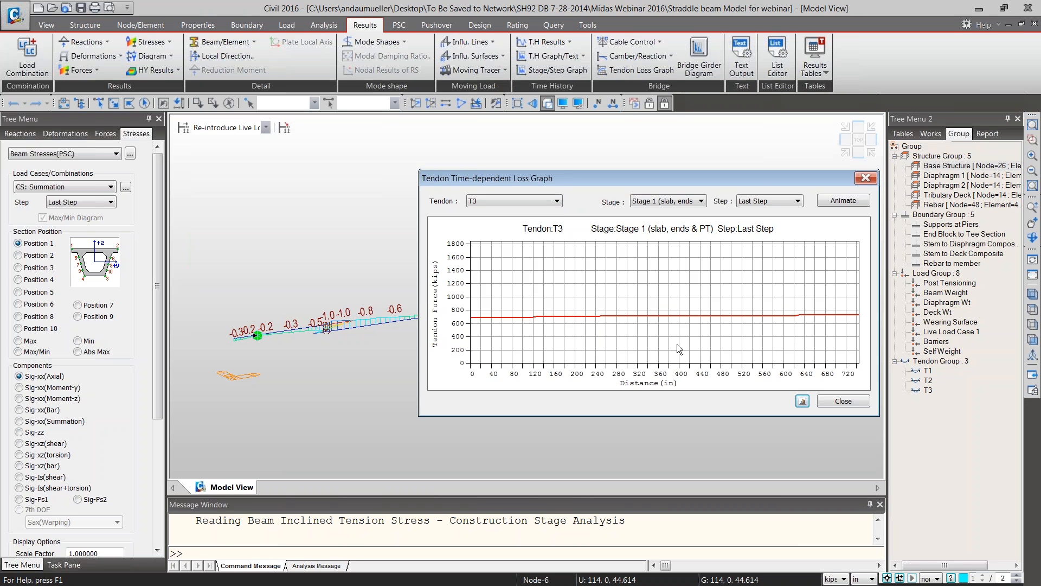
left_click(540, 201)
left_click(478, 211)
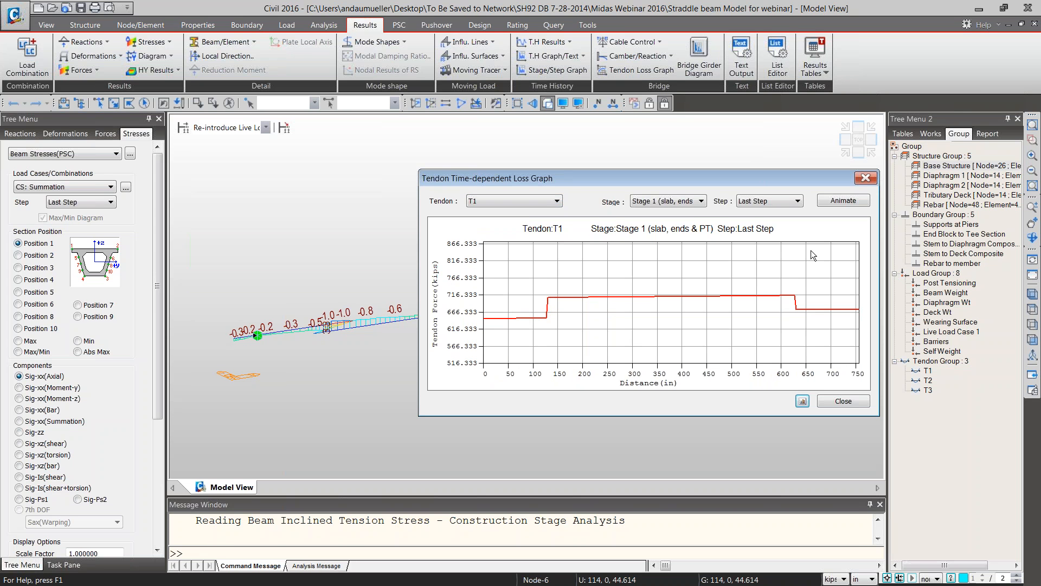
left_click(846, 402)
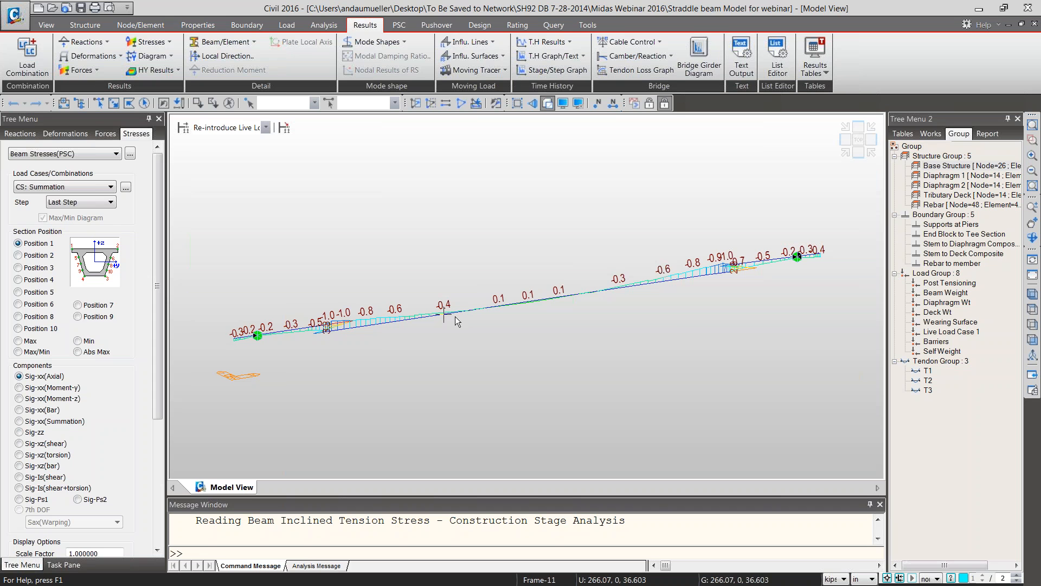
- Read the combined stress details of beam element 11 and check the list of construction stages
mouse_move(456, 320)
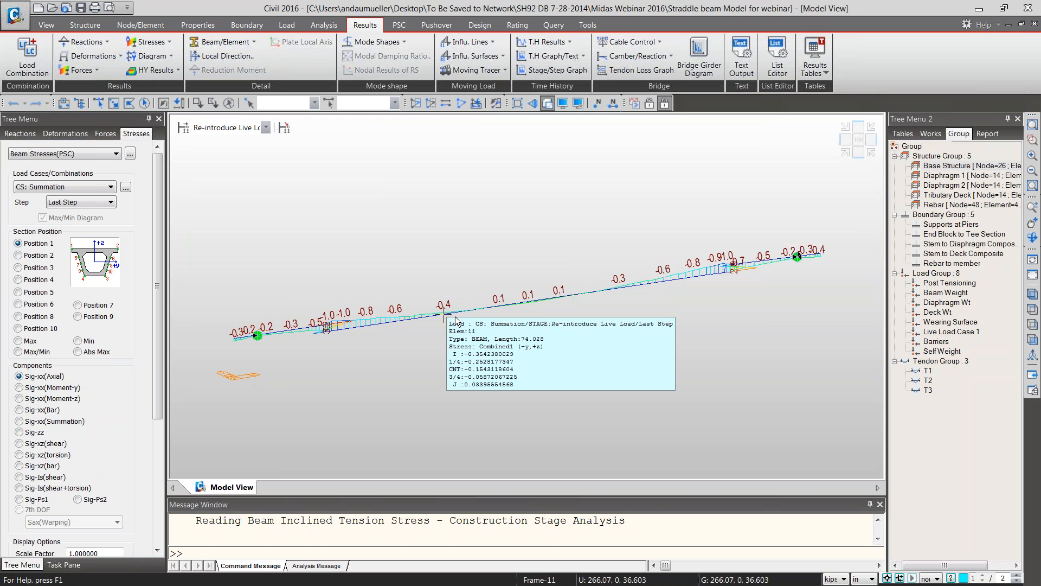
left_click(266, 128)
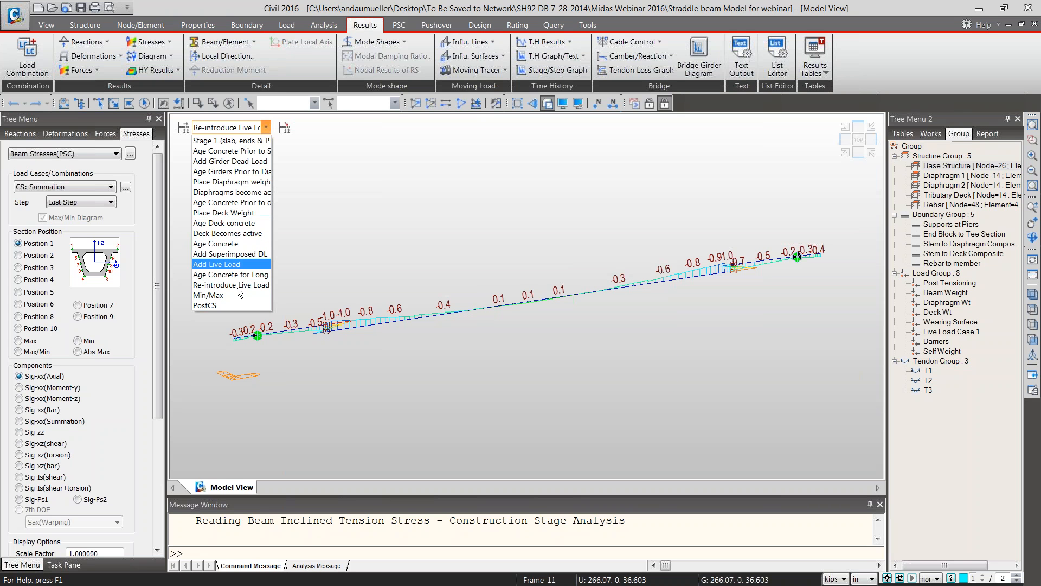
left_click(268, 129)
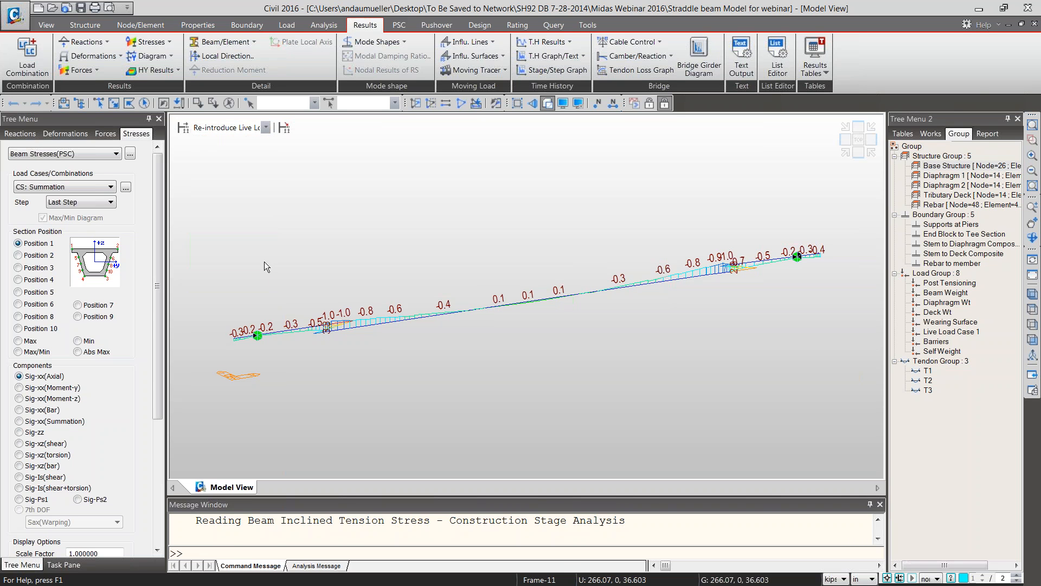